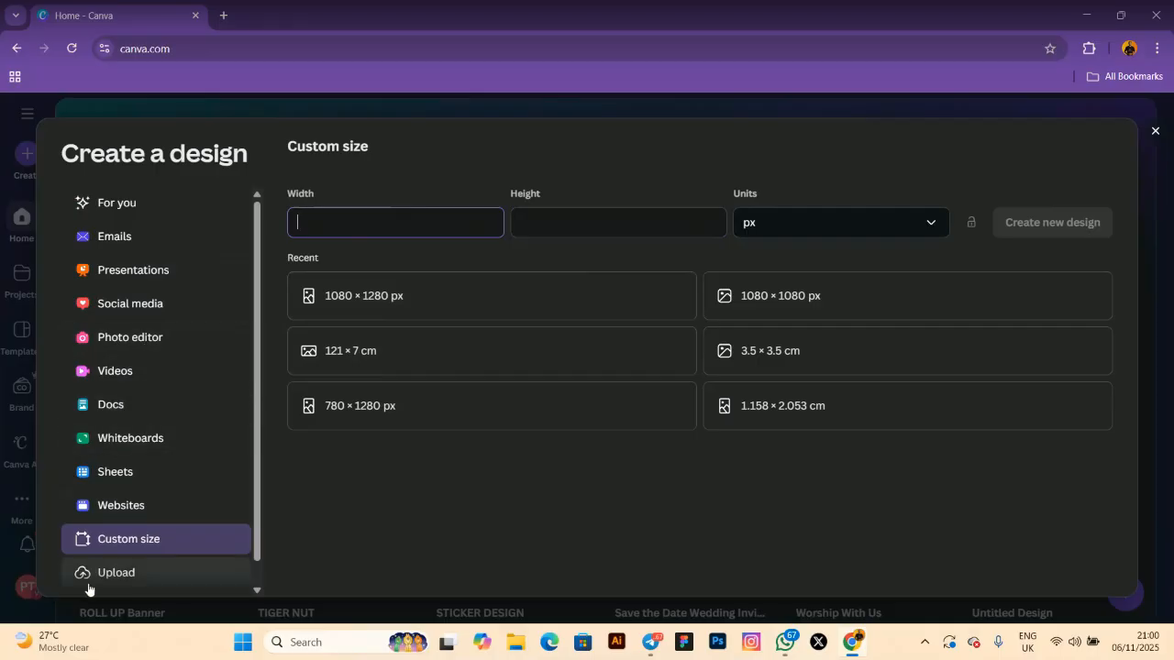
# - Create a new Instagram Post (4:5) design from the popular social media formats
pyautogui.click(161, 312)
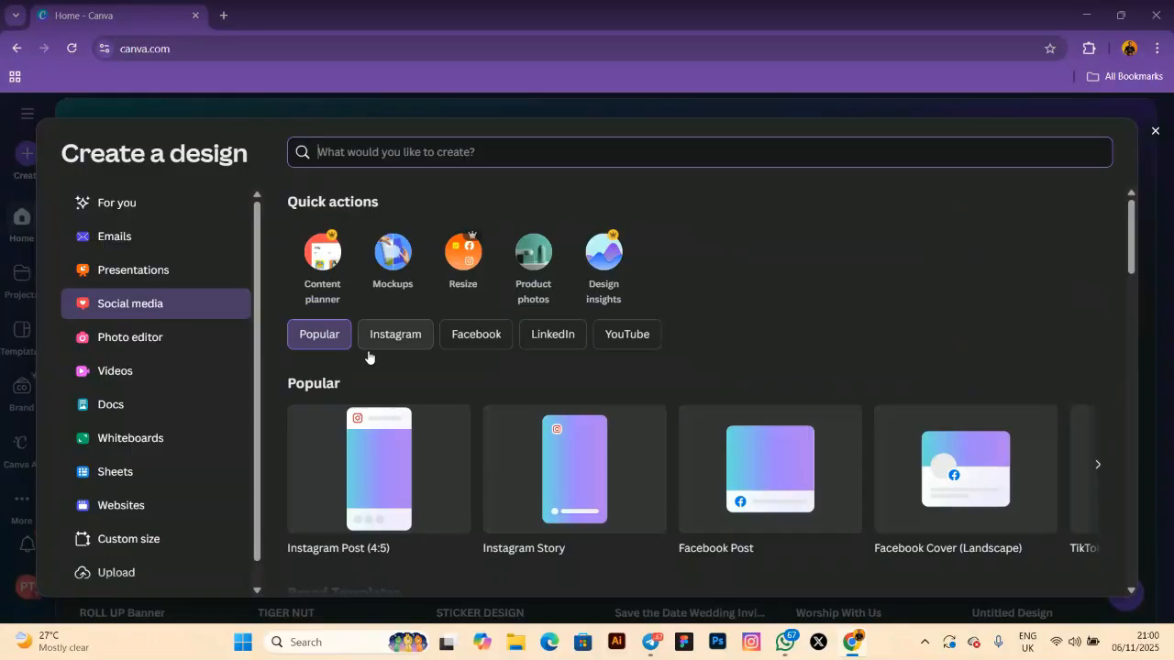
pyautogui.scroll(-1, 379, 436)
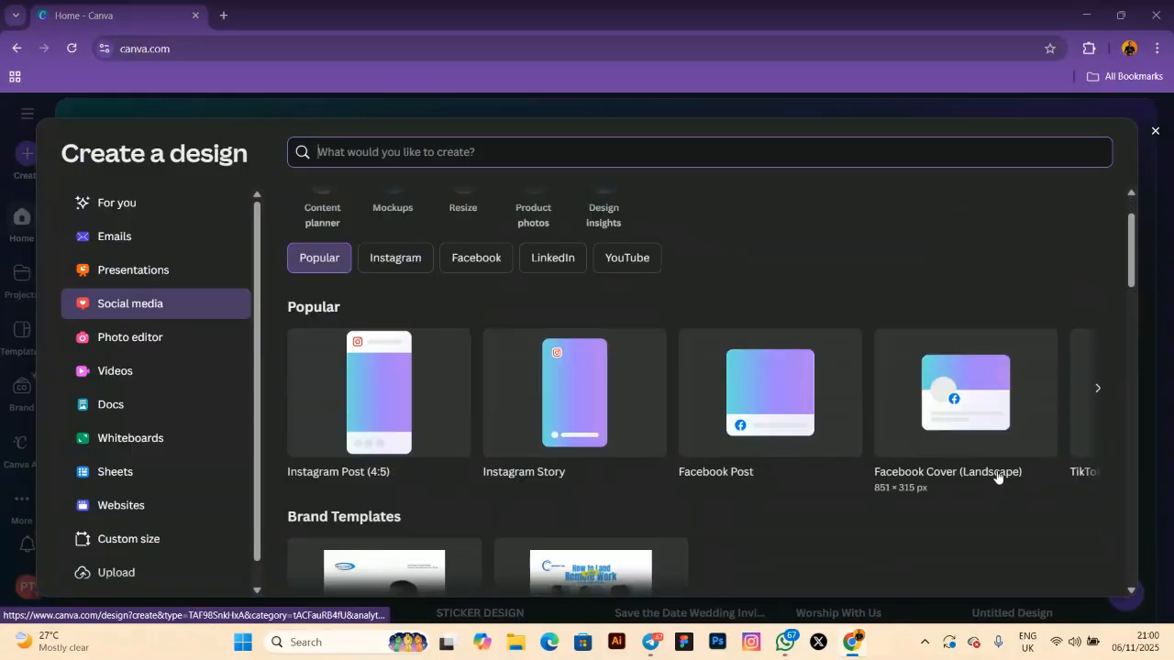
pyautogui.click(1097, 389)
pyautogui.click(1098, 389)
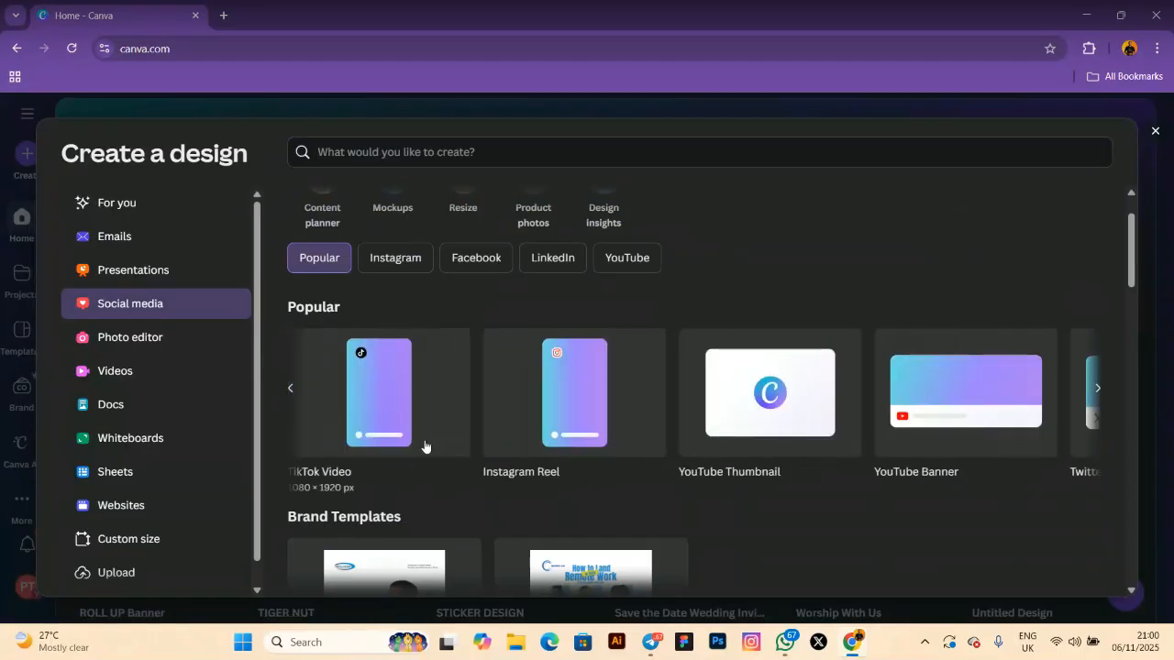
pyautogui.click(292, 391)
pyautogui.click(293, 392)
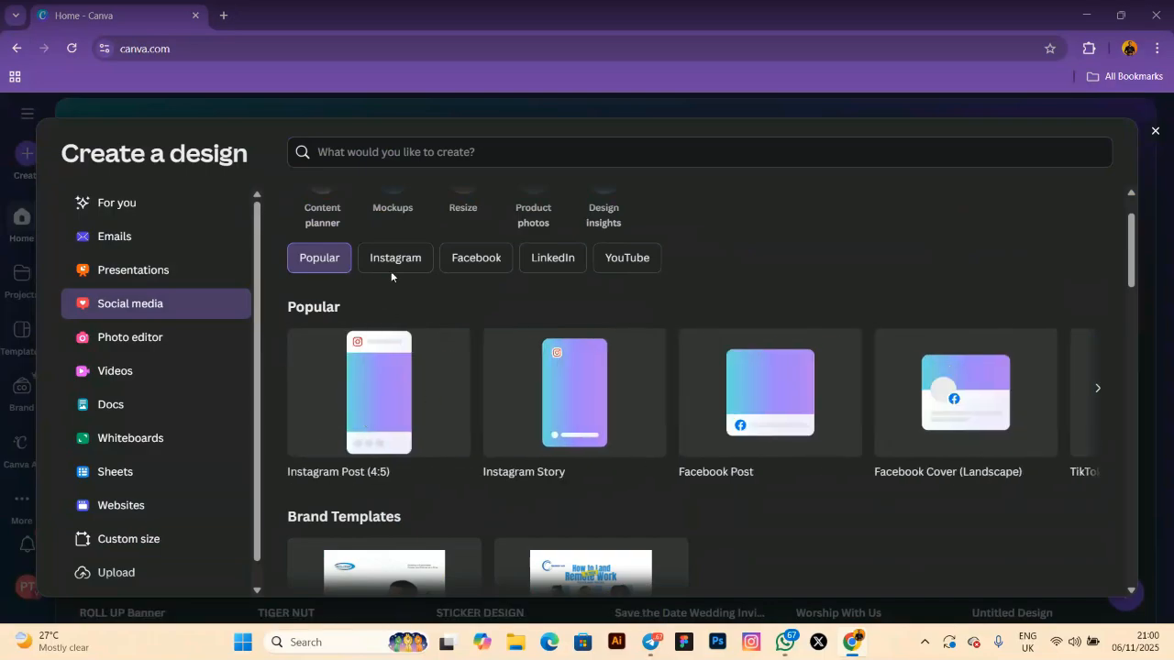
pyautogui.click(386, 401)
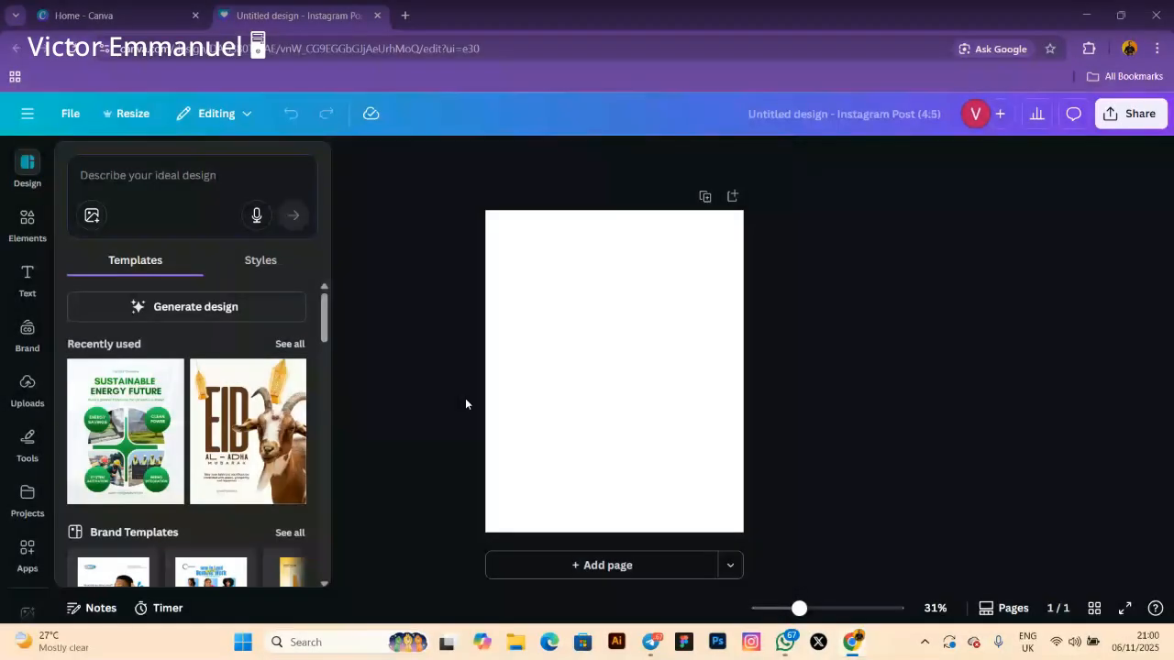
# - Select the blank page and change its background colour from a solid to a gradient fill
pyautogui.click(626, 383)
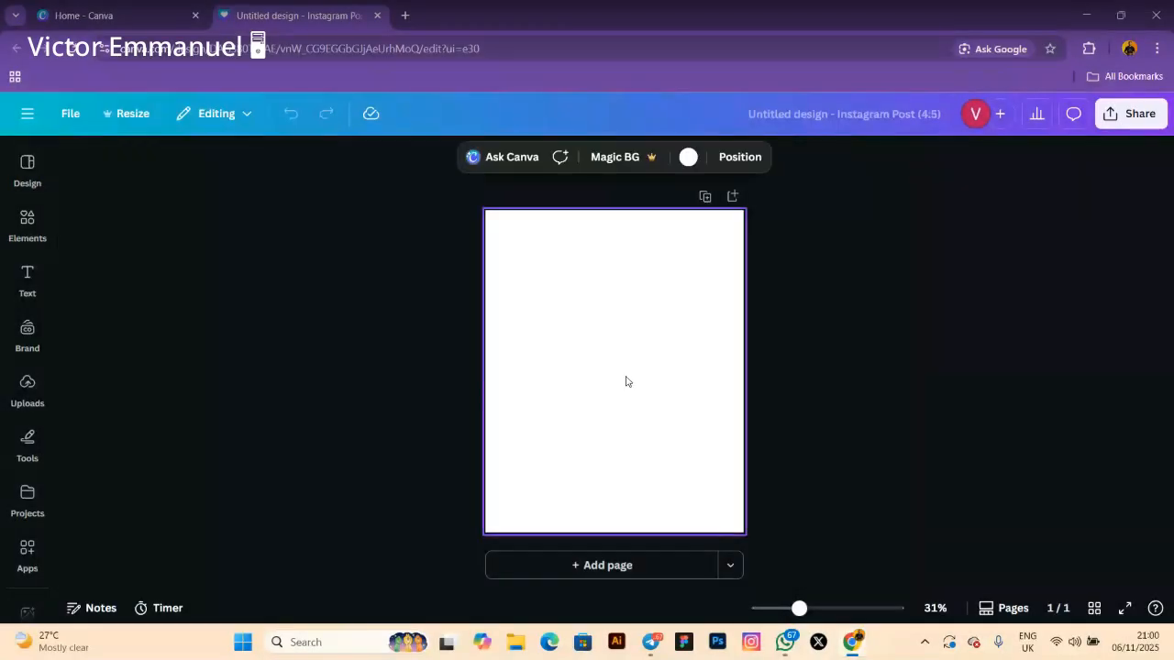
pyautogui.click(692, 161)
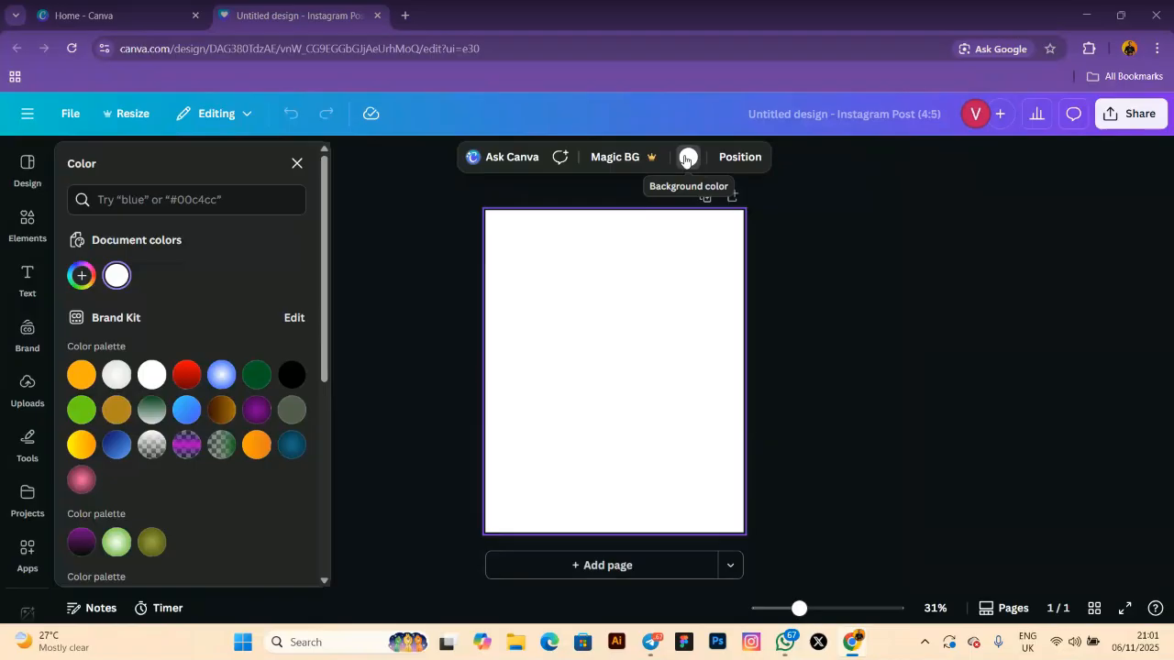
pyautogui.click(81, 277)
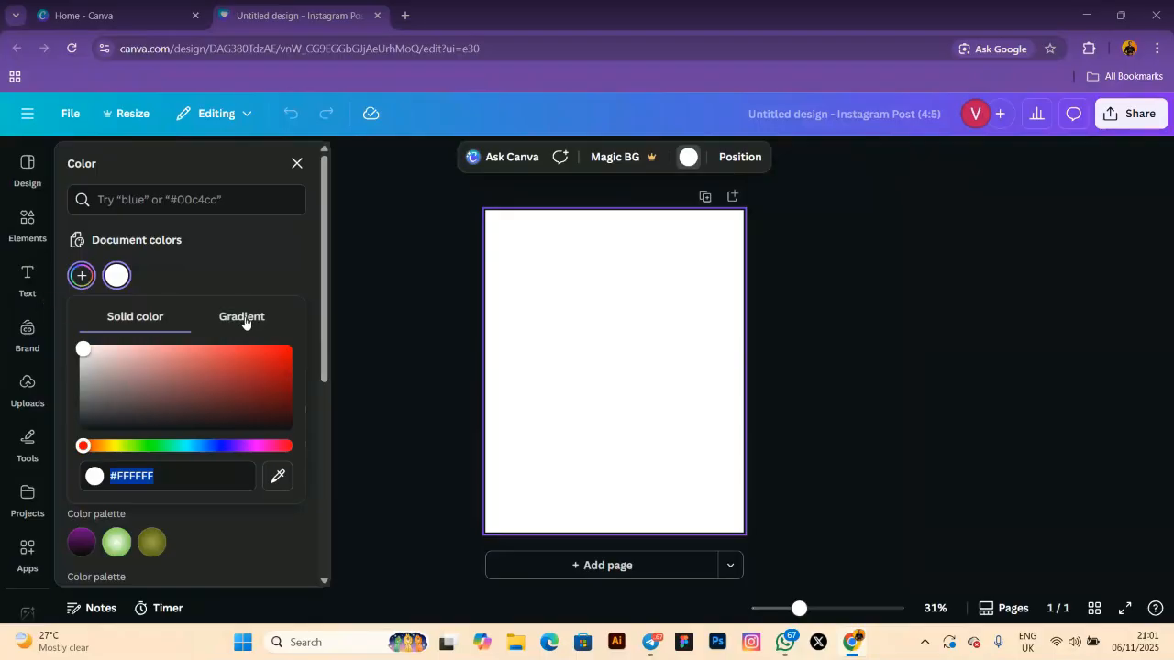
pyautogui.click(246, 323)
pyautogui.click(245, 319)
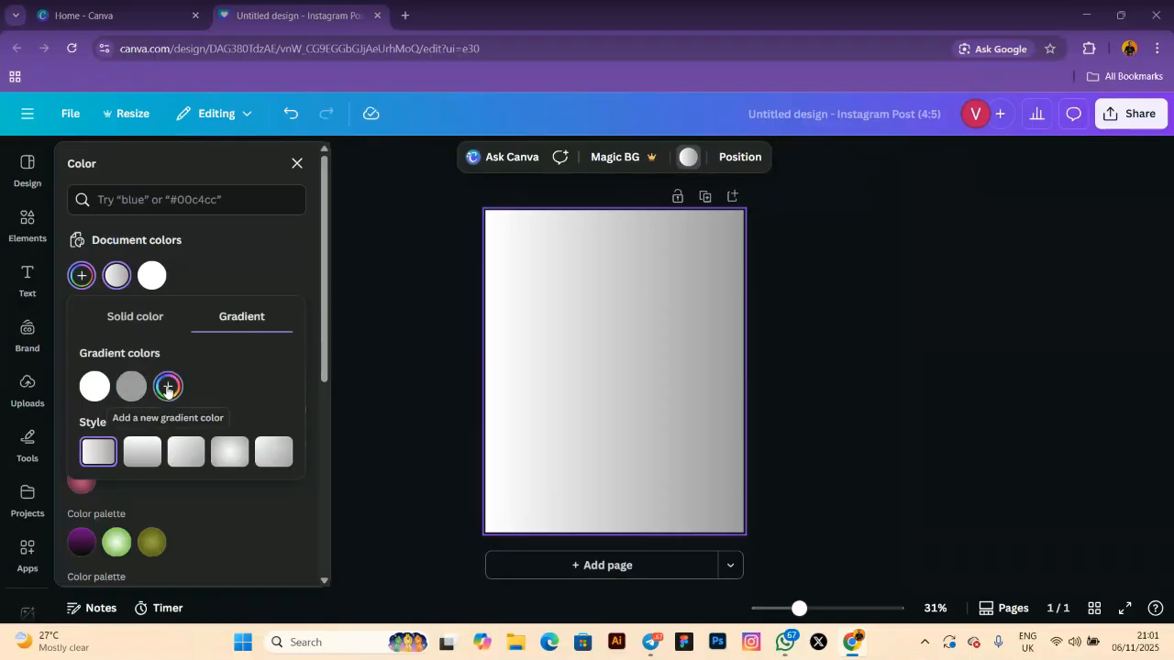
pyautogui.click(167, 389)
pyautogui.click(203, 389)
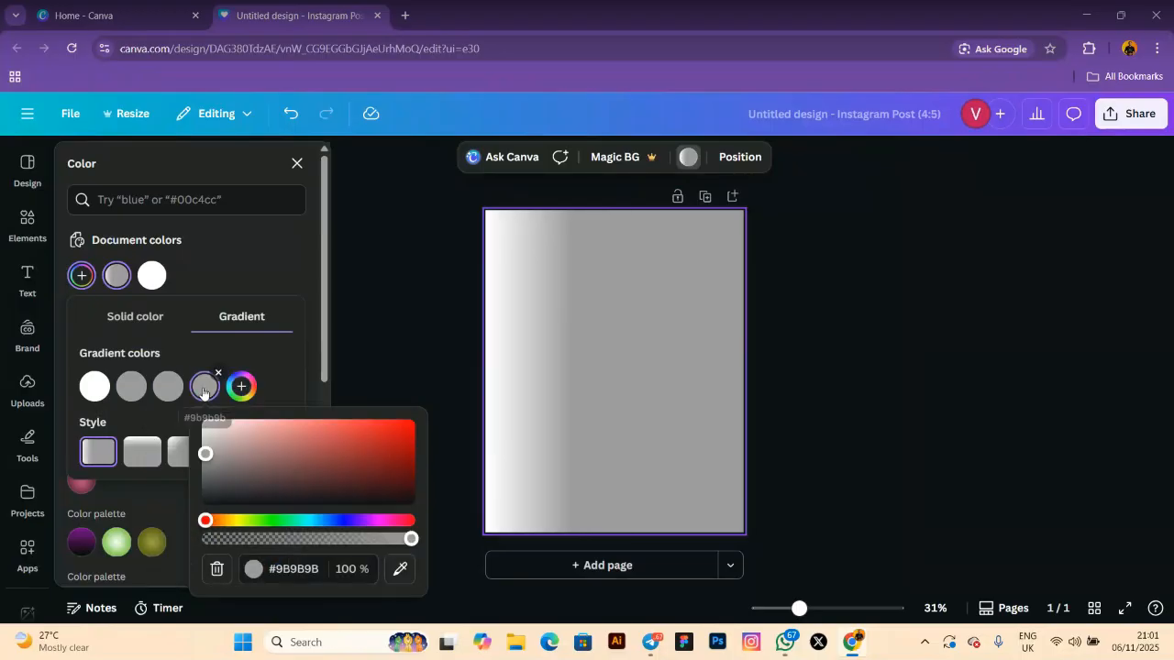
pyautogui.click(218, 376)
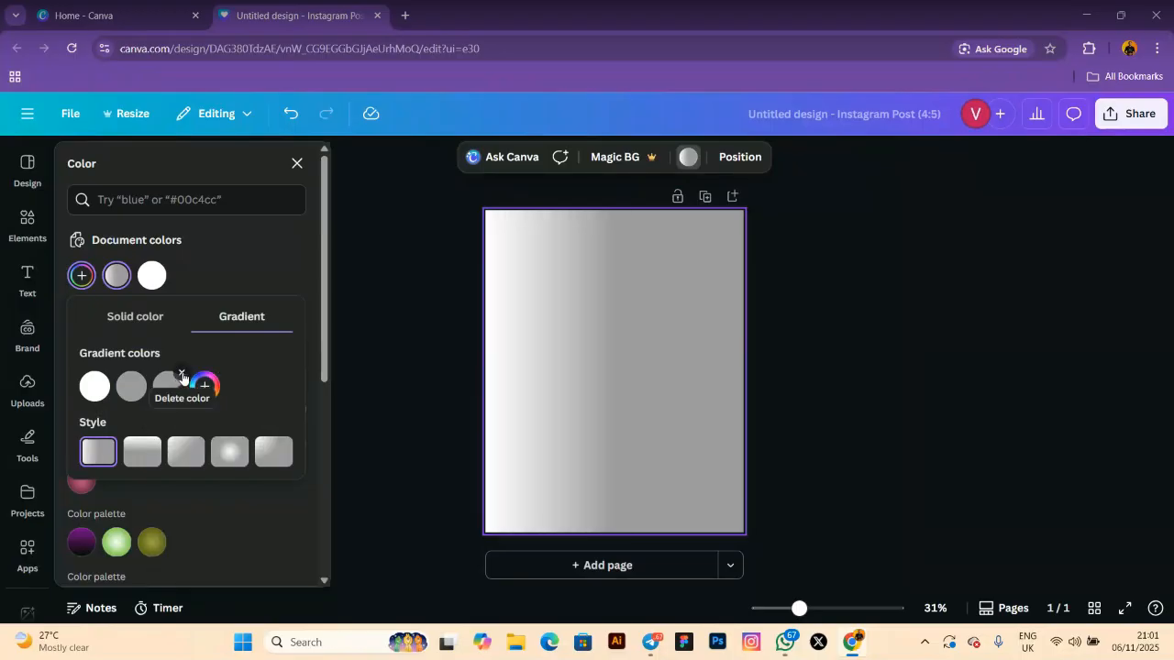
pyautogui.click(181, 376)
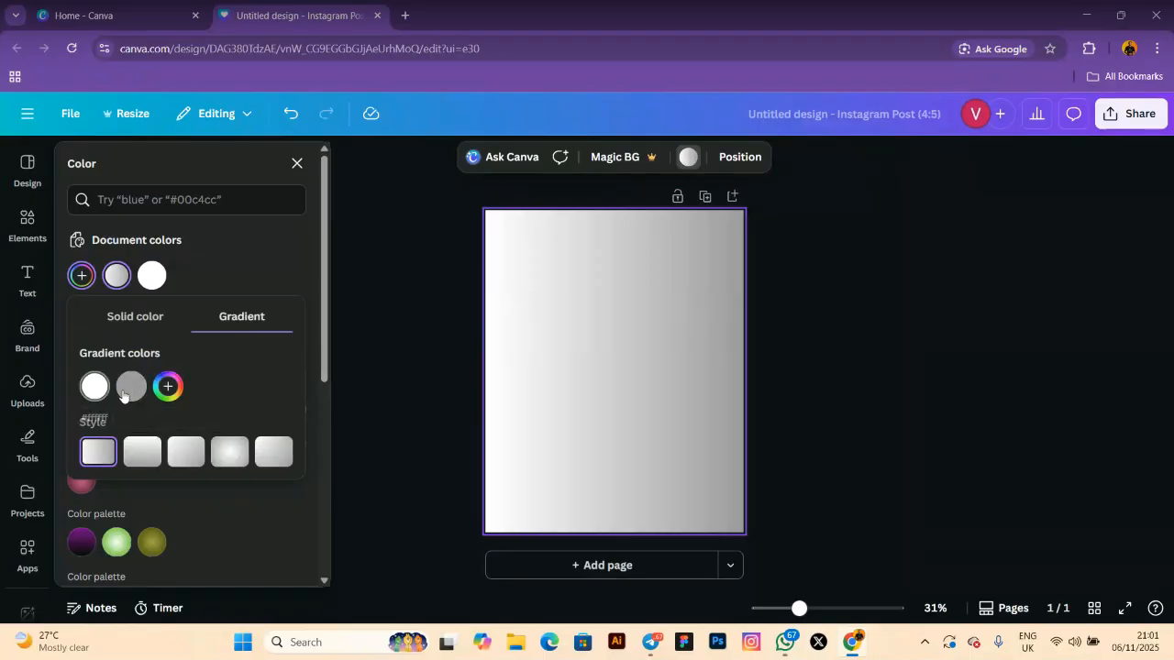
# - Set the background gradient's grey colour to dark red #490000 and its white colour to bright red #FA0000
pyautogui.click(130, 388)
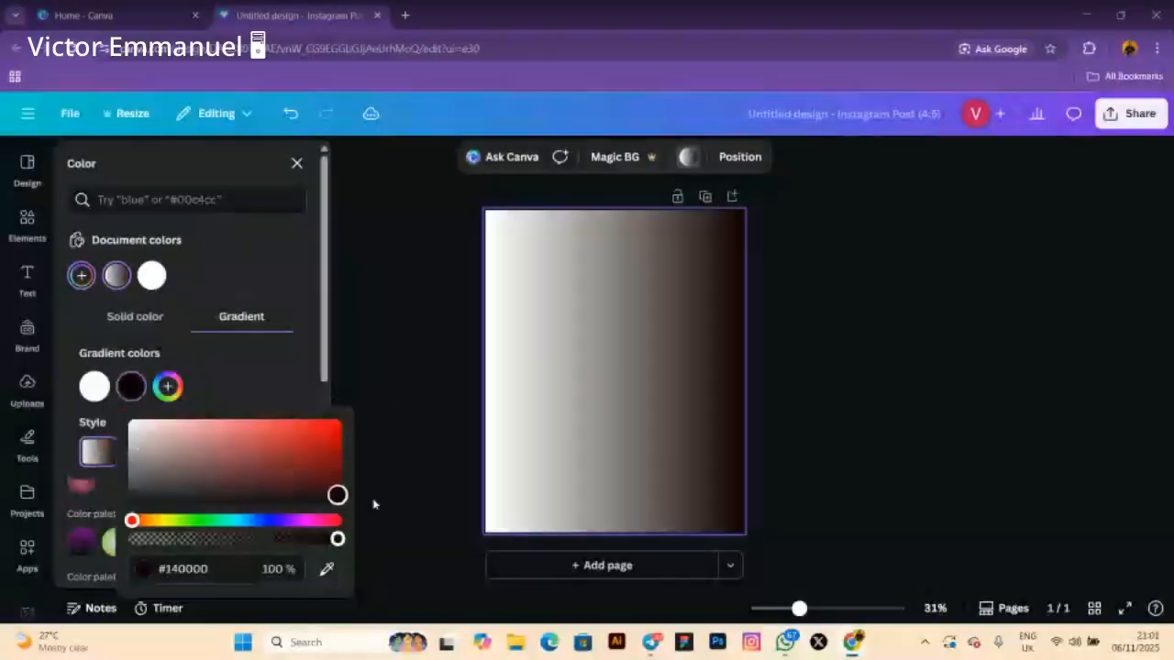
pyautogui.moveTo(374, 500); pyautogui.dragTo(377, 481)
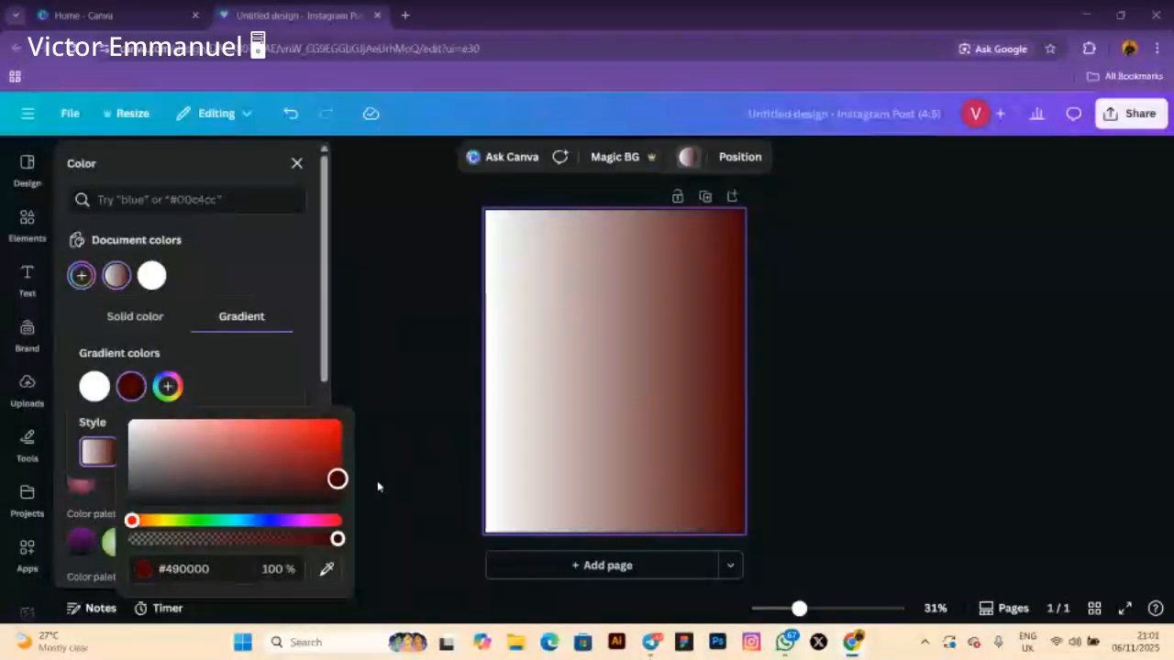
pyautogui.click(95, 386)
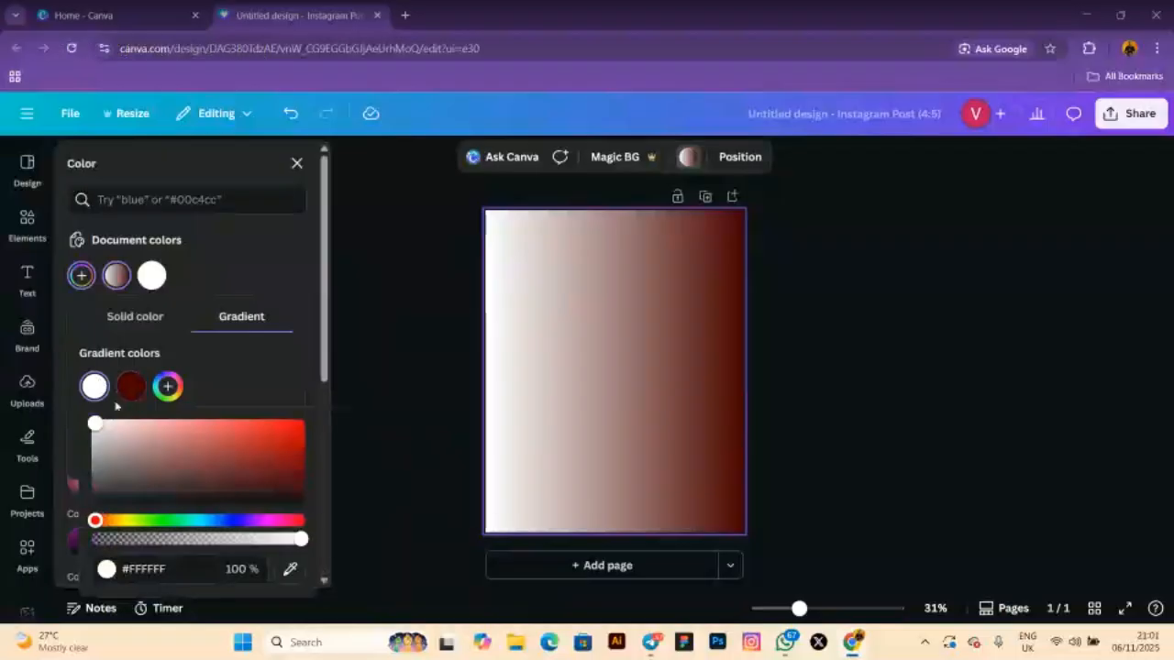
pyautogui.moveTo(138, 436); pyautogui.dragTo(316, 424)
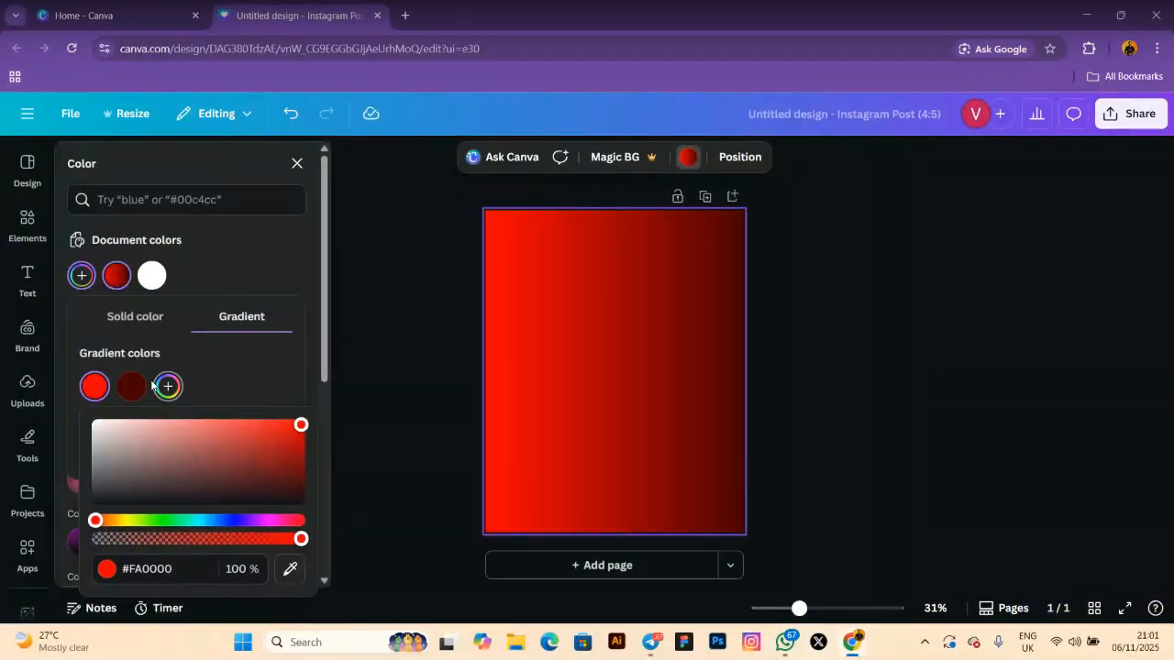
pyautogui.click(228, 362)
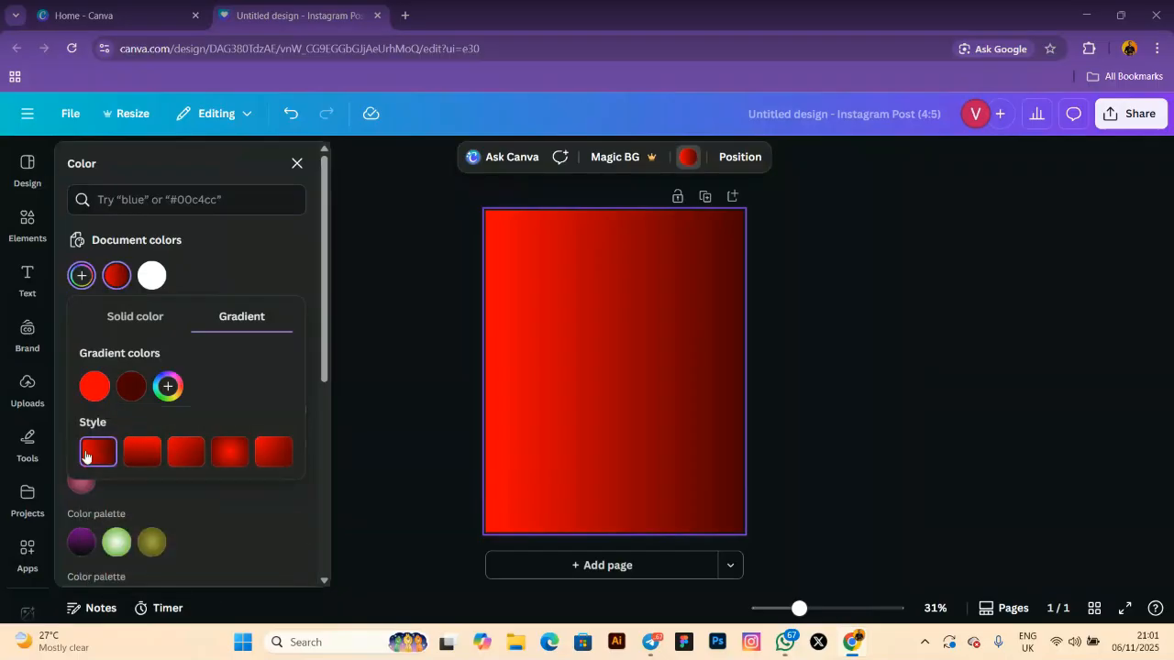
# - Apply the circular gradient style to the background and set its darker outer colour to #090000
pyautogui.click(229, 453)
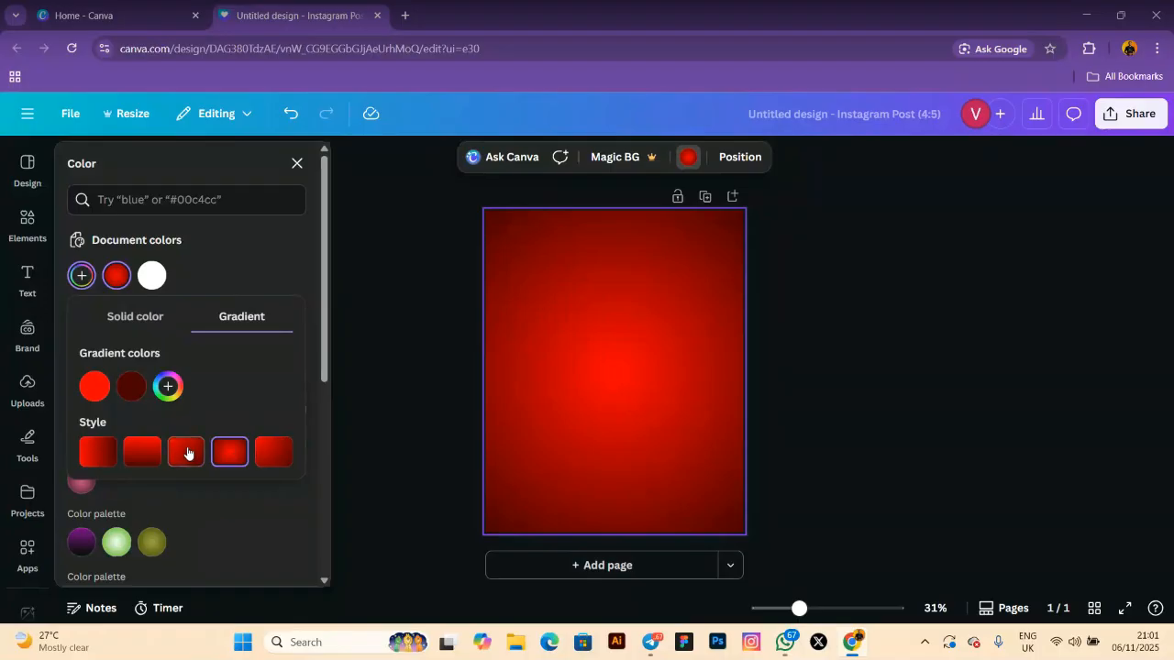
pyautogui.click(123, 390)
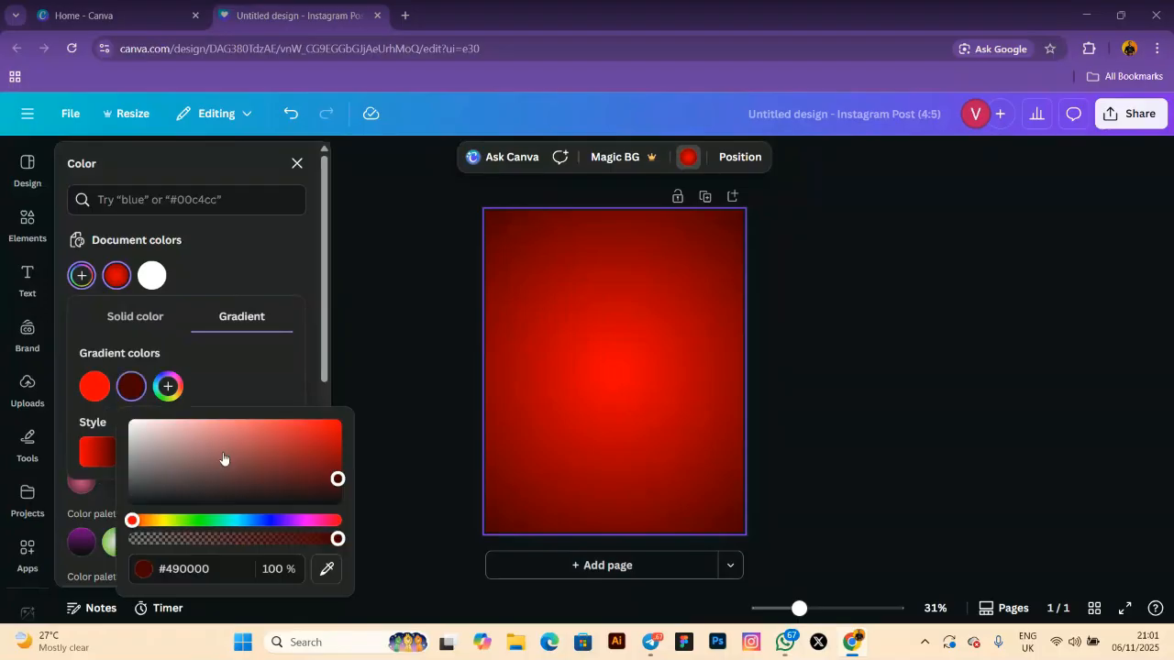
pyautogui.moveTo(328, 490); pyautogui.dragTo(334, 498)
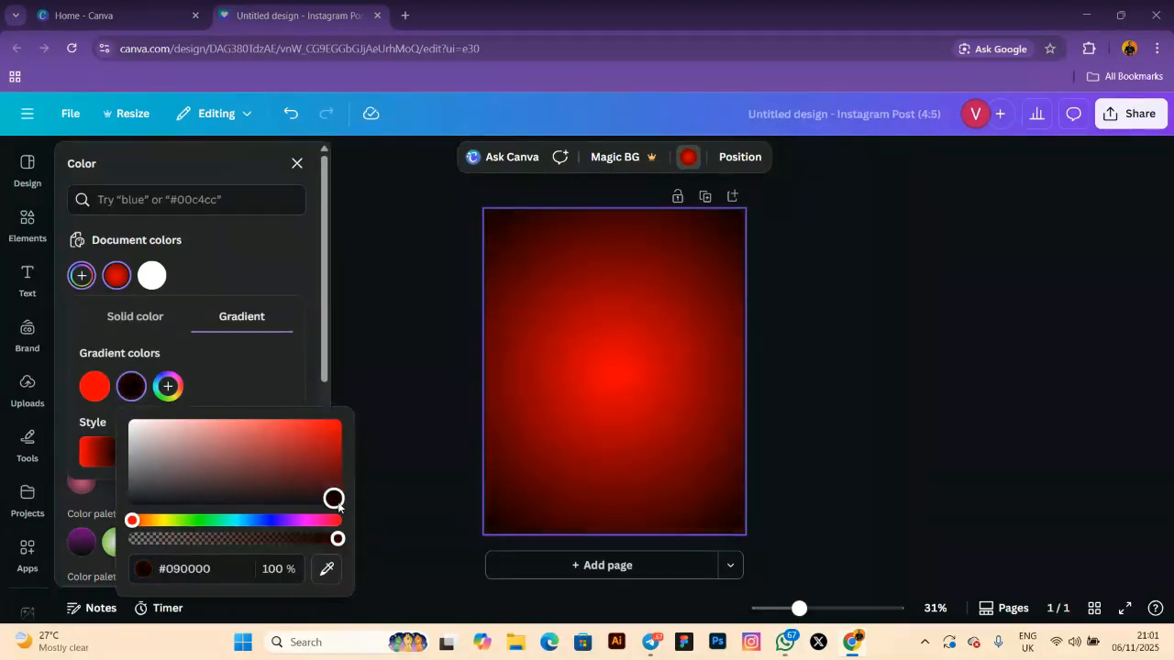
pyautogui.click(286, 373)
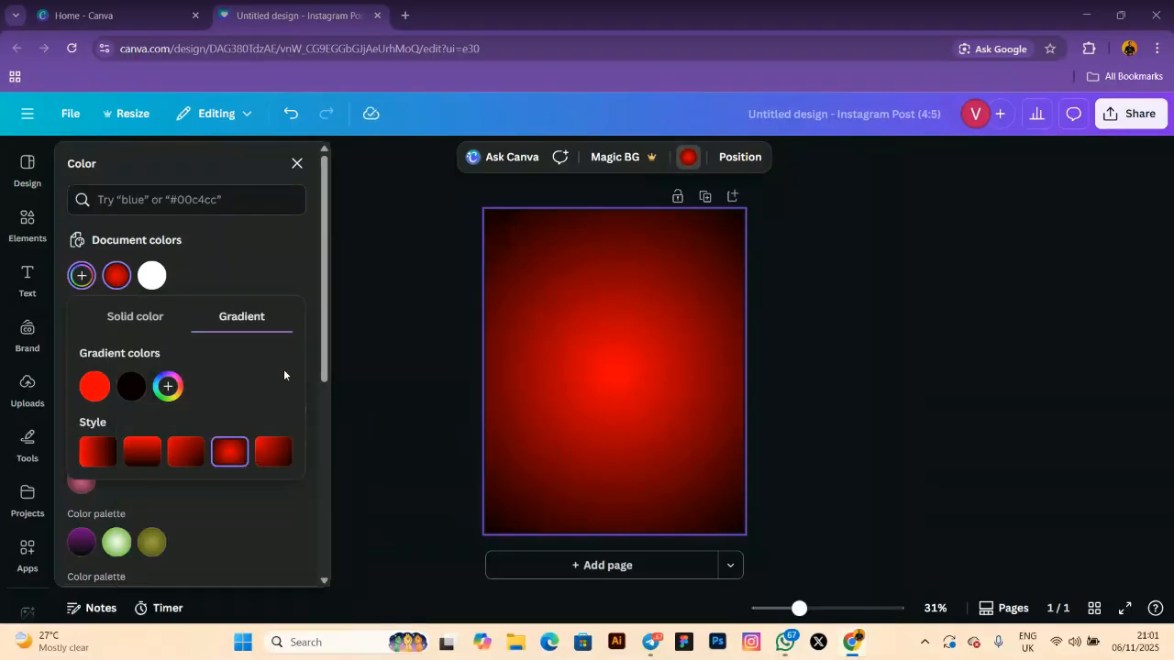
pyautogui.click(415, 338)
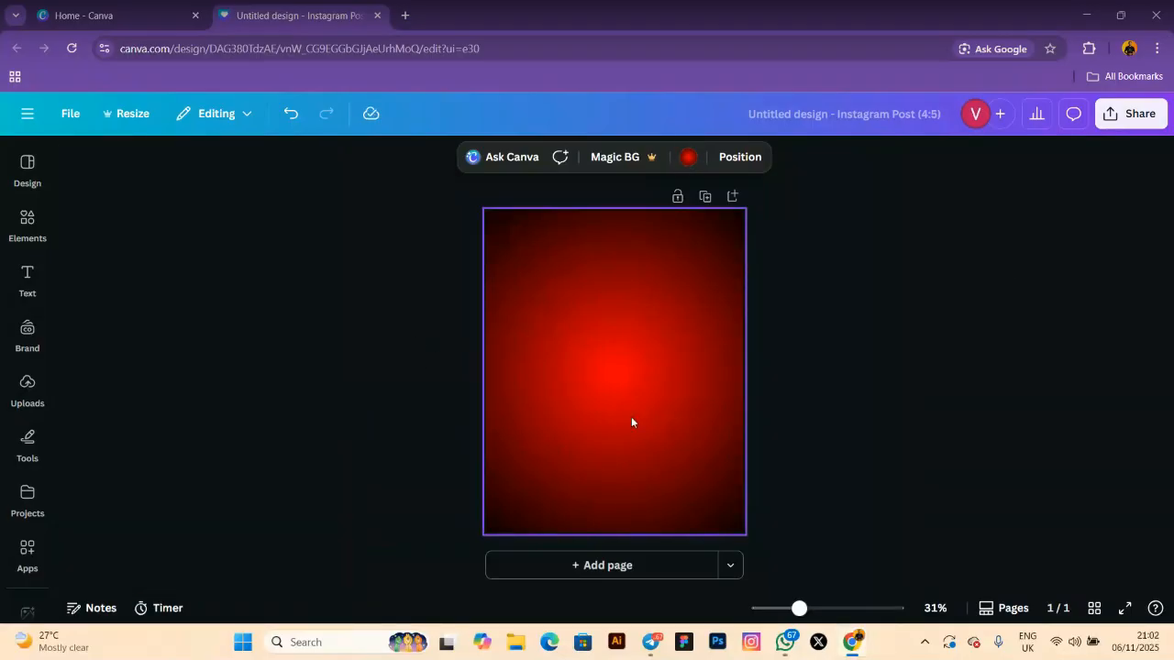
pyautogui.click(810, 389)
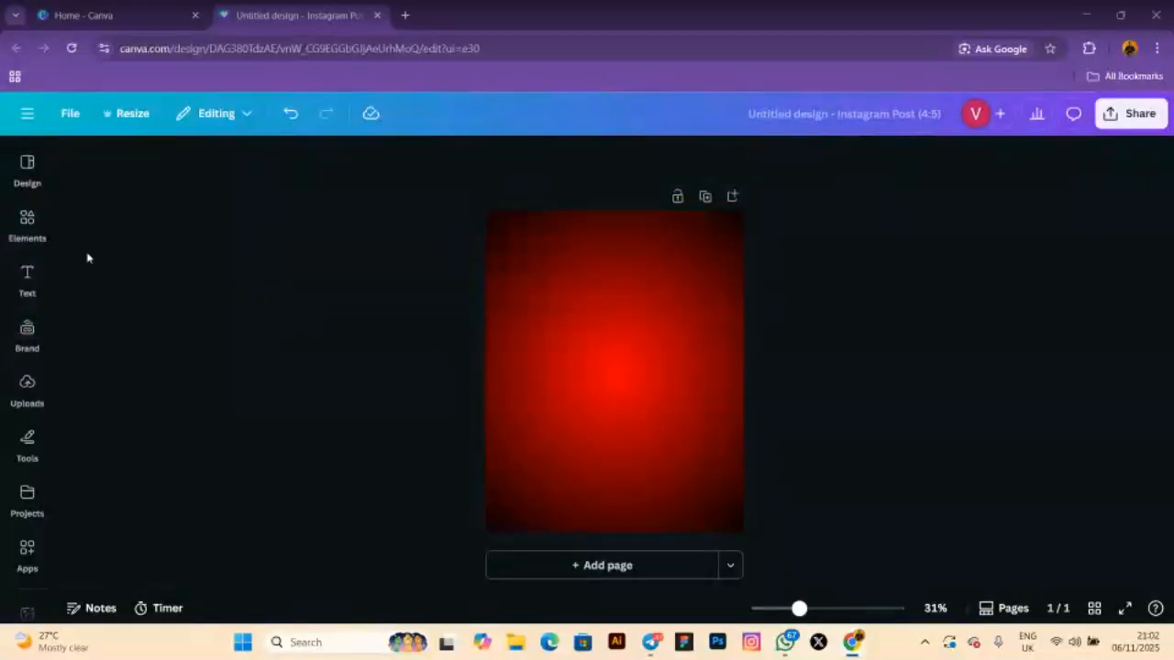
# - Open Pinterest in a new browser tab through a Google search and search it for "church flyer"
pyautogui.moveTo(27, 220)
pyautogui.click(405, 14)
pyautogui.click(367, 333)
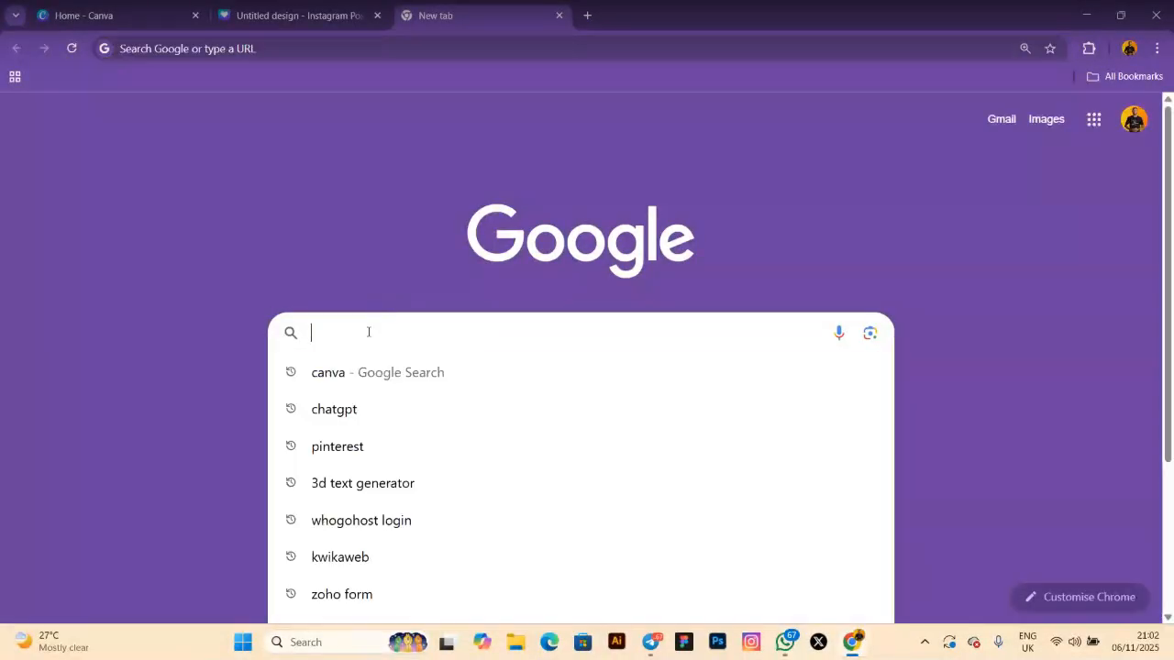
pyautogui.click(332, 453)
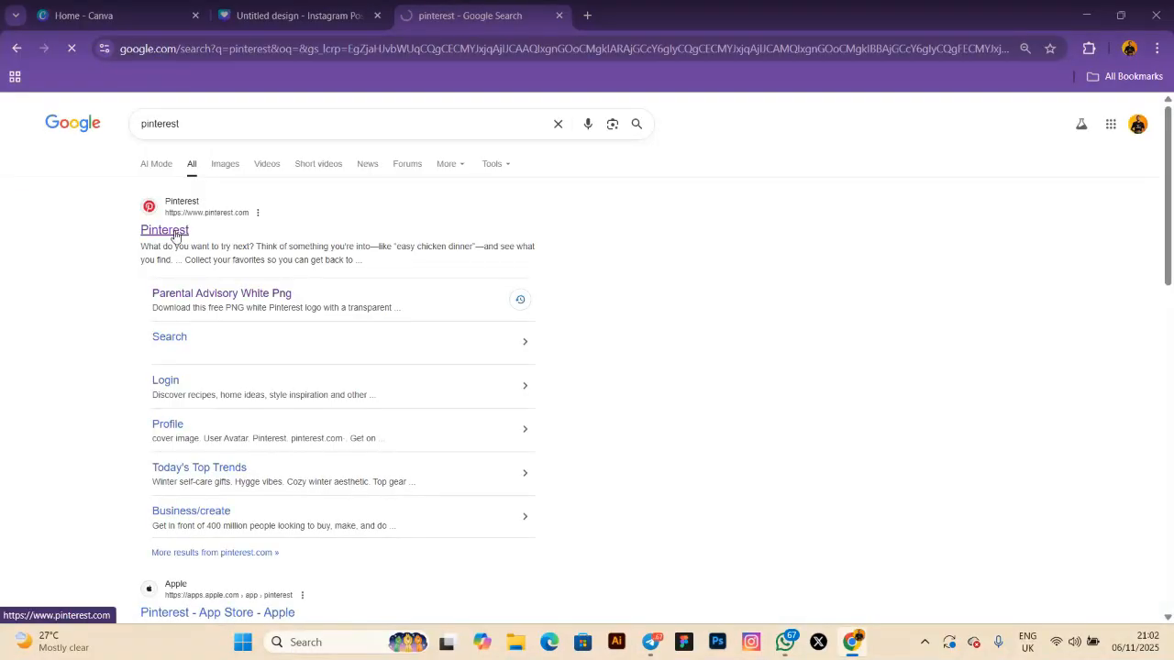
pyautogui.click(173, 233)
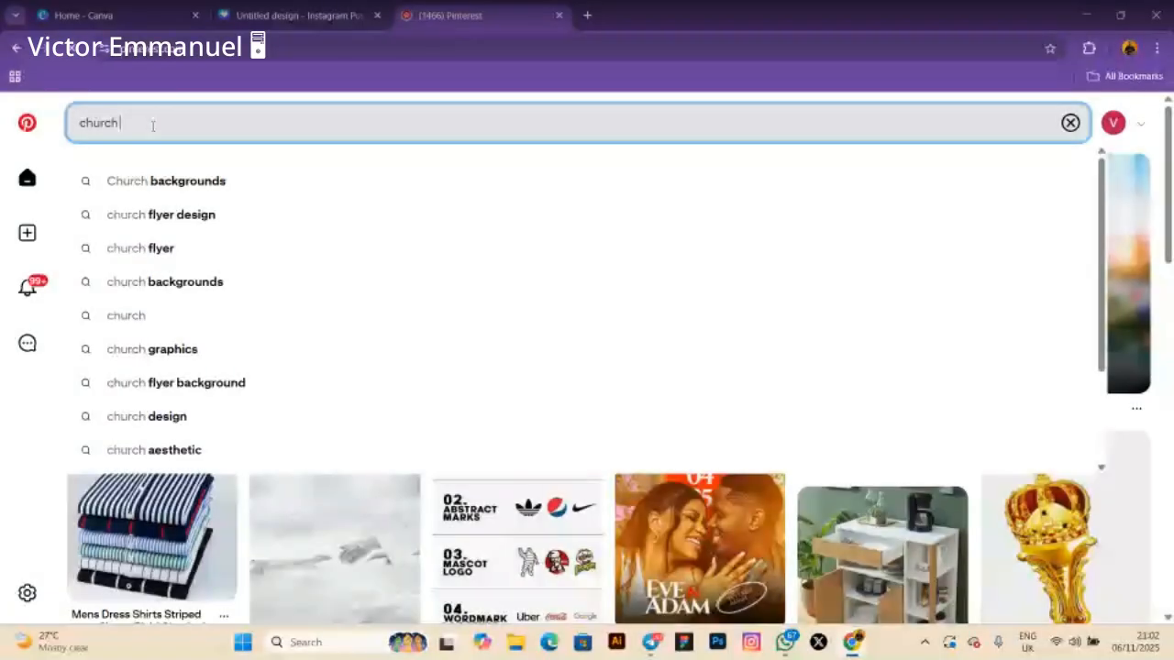
pyautogui.press('BackSpace')
pyautogui.press('BackSpace')
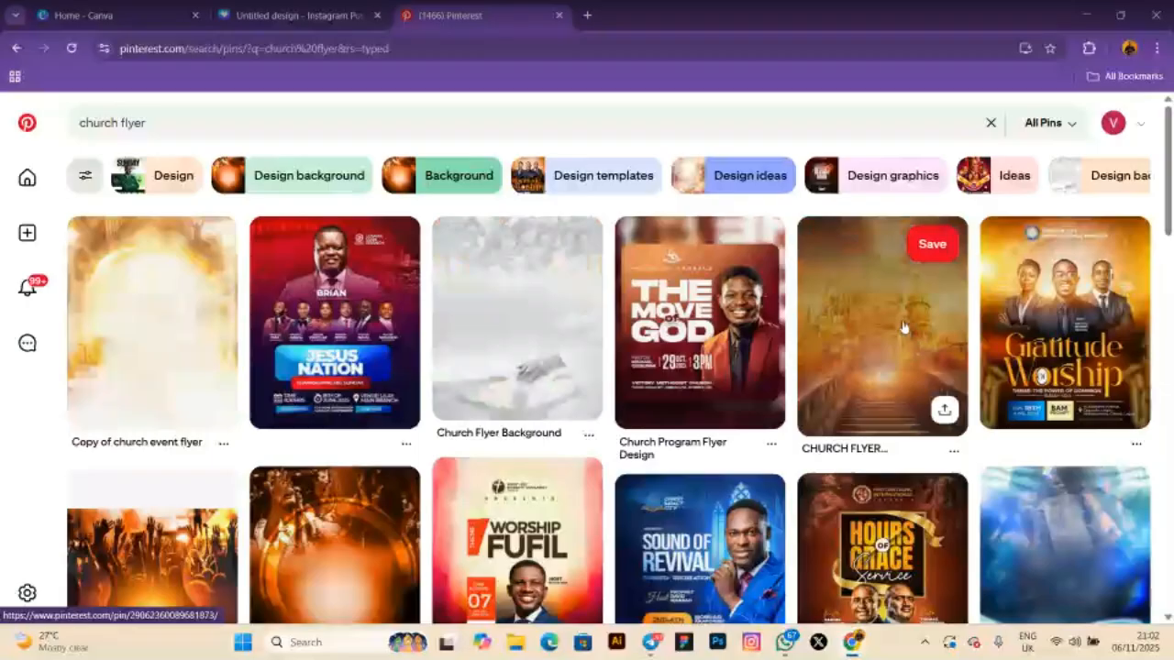
# - Preview the white Church Flyer Background pin, return to the results, and download the golden castle image by Backdrops Studio
pyautogui.click(516, 320)
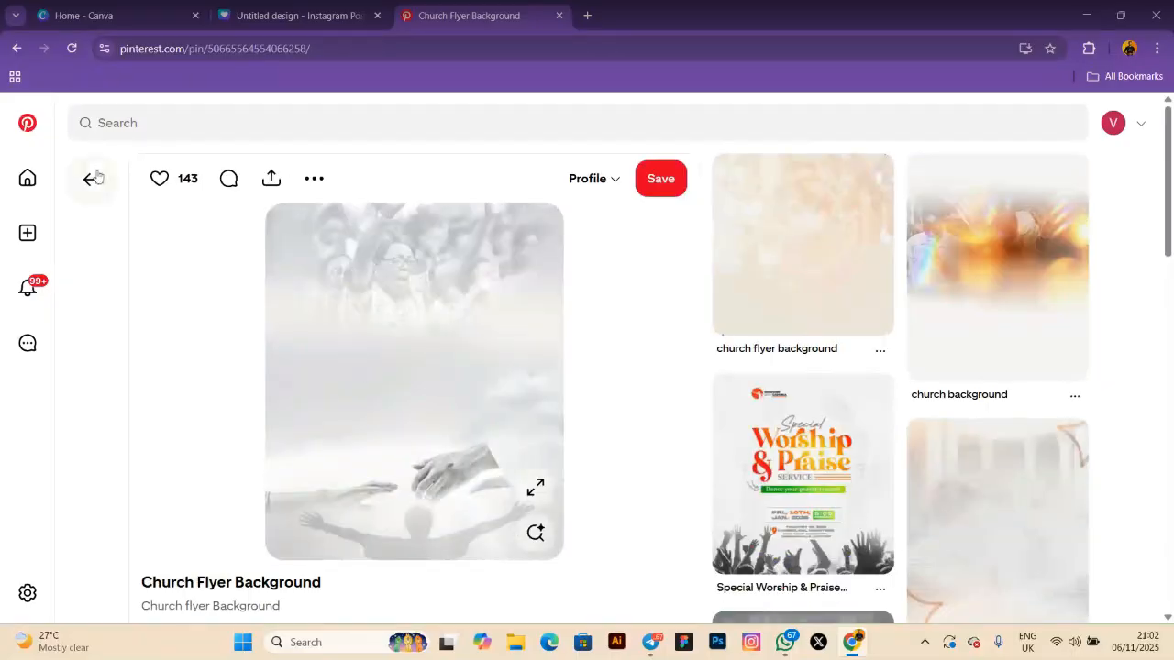
pyautogui.click(96, 175)
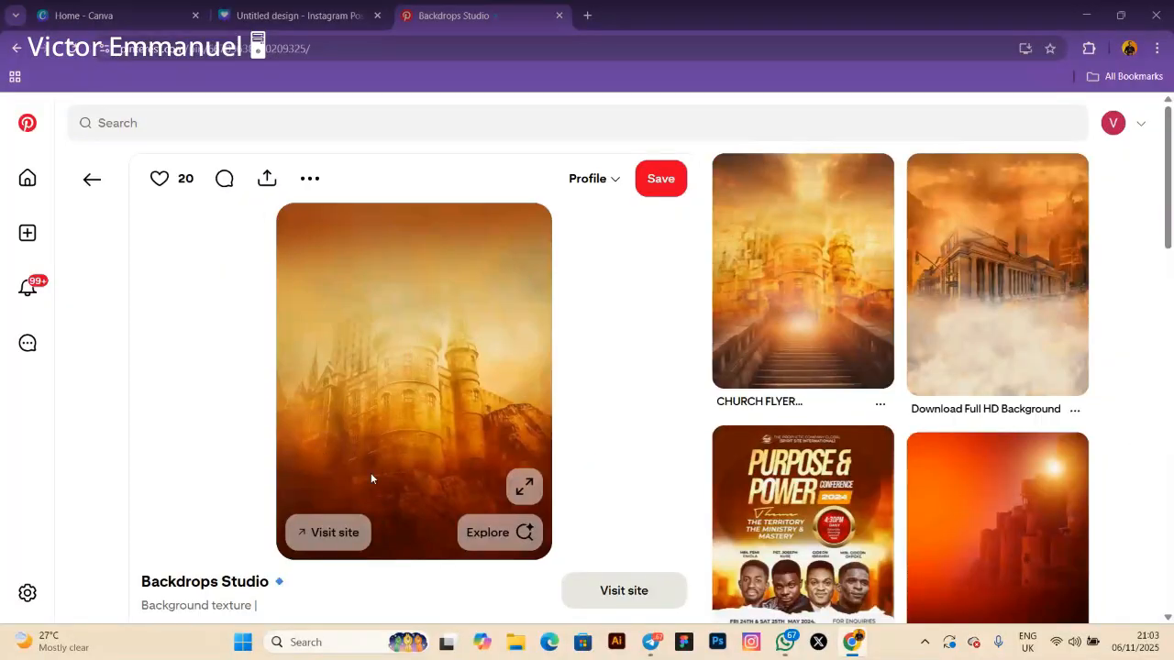
pyautogui.click(306, 179)
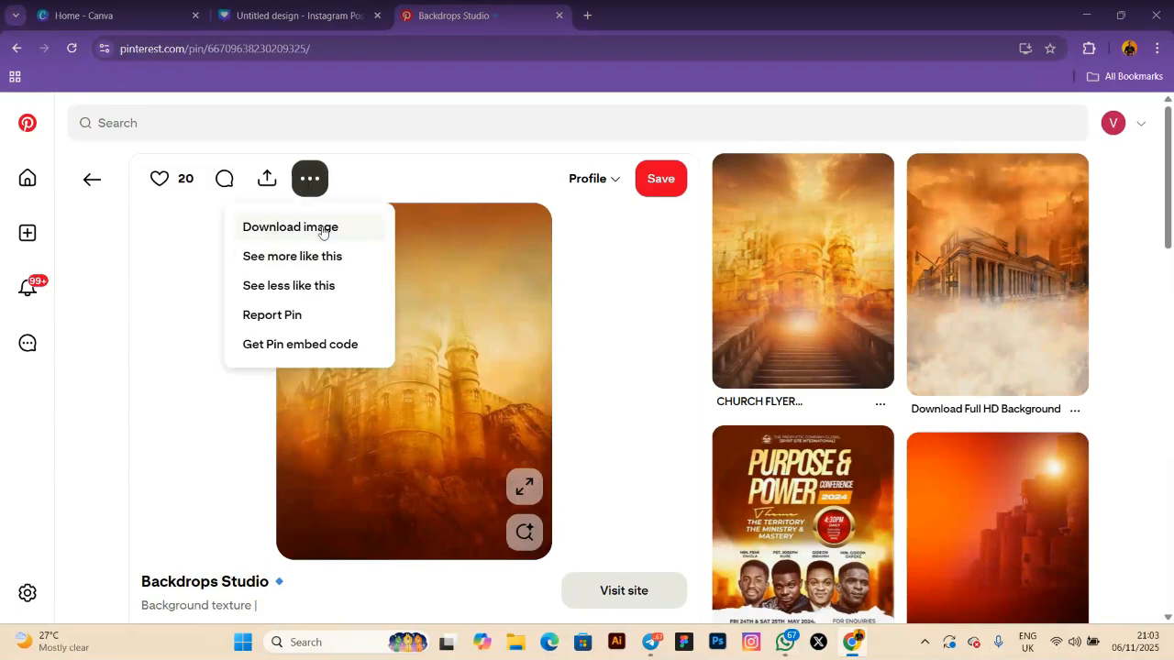
pyautogui.click(321, 229)
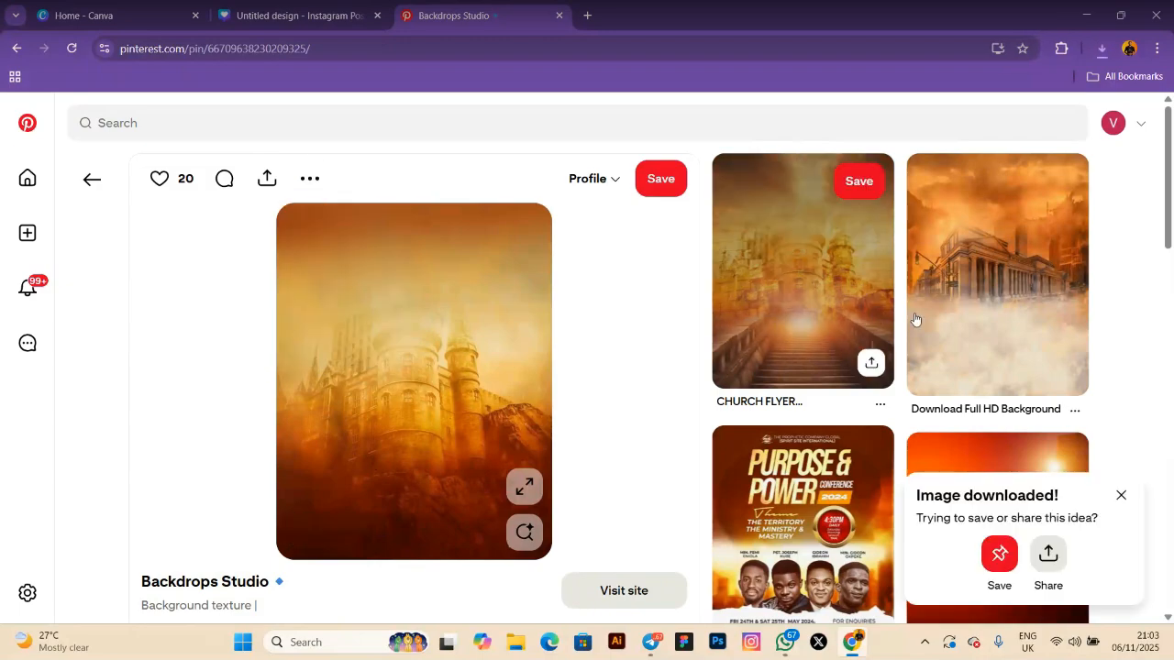
# - Browse the related pins to the glowing golden walkway background and download its image
pyautogui.click(802, 297)
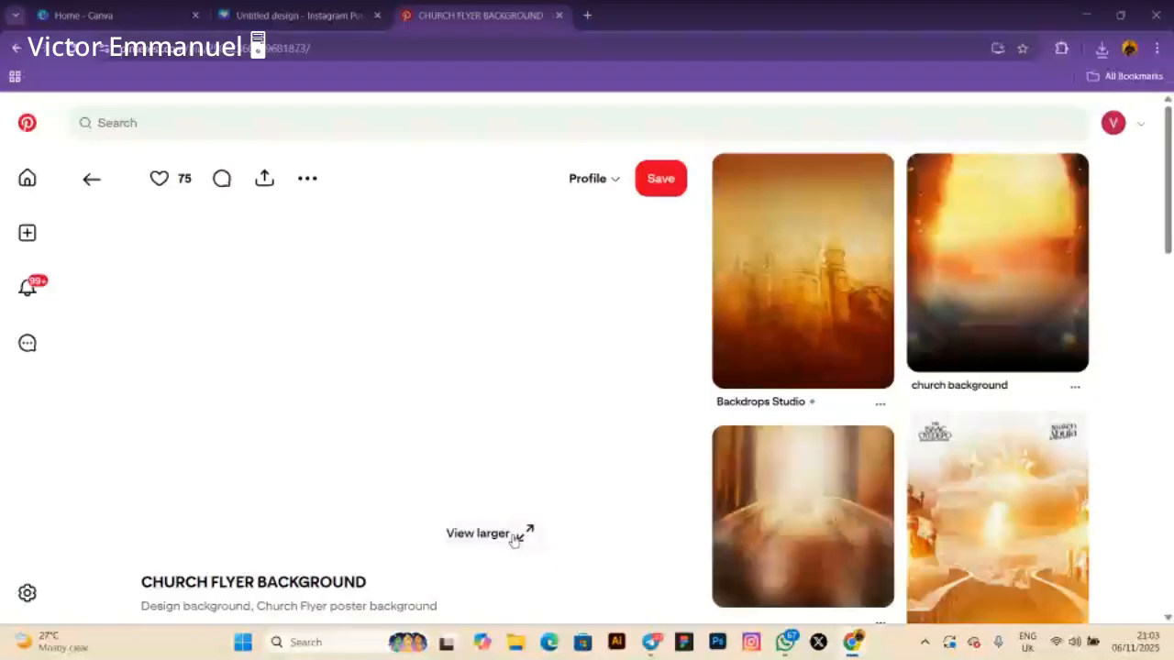
pyautogui.click(519, 531)
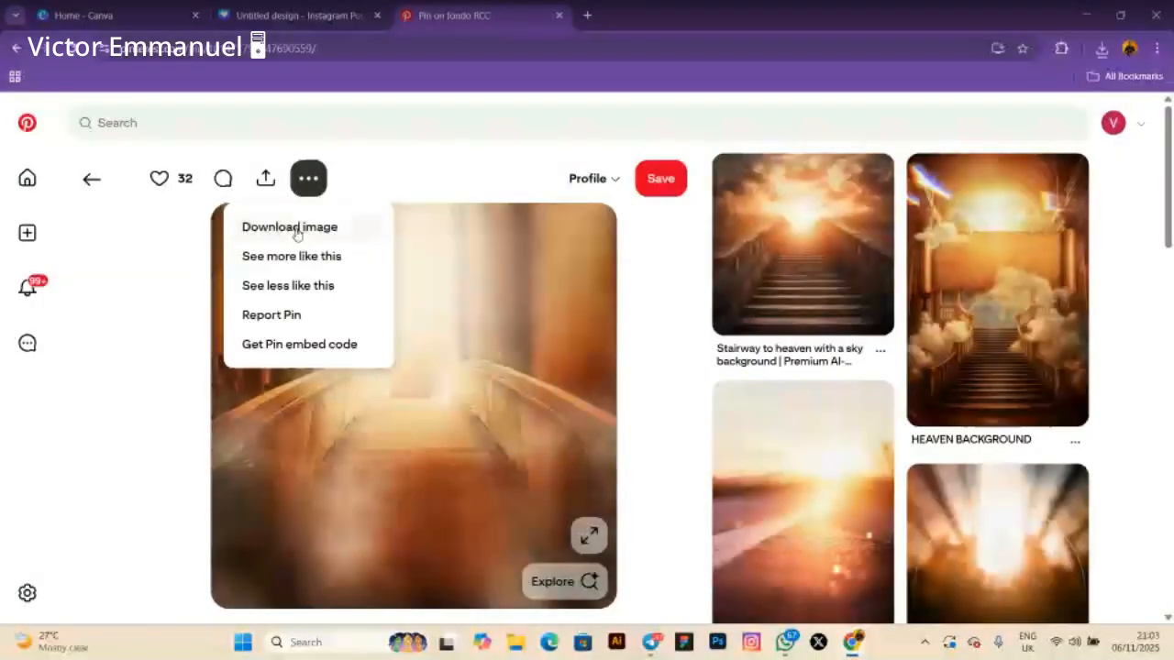
pyautogui.click(294, 231)
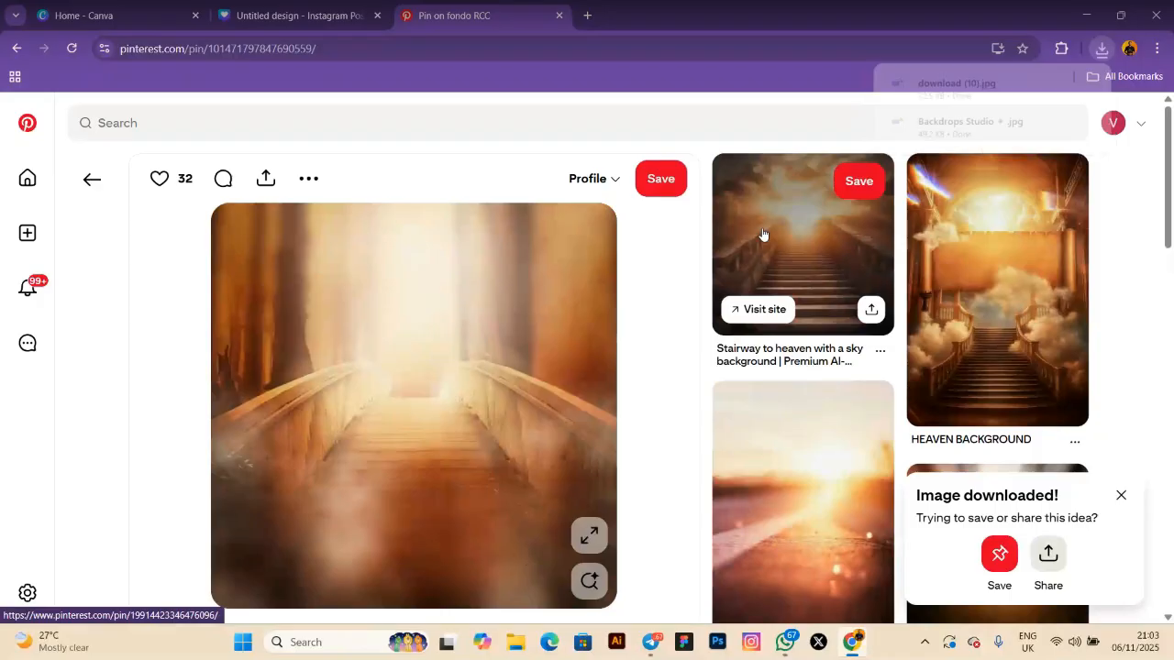
# - Open the related pin "Stairway to heaven with a sky background" and download its image
pyautogui.click(762, 234)
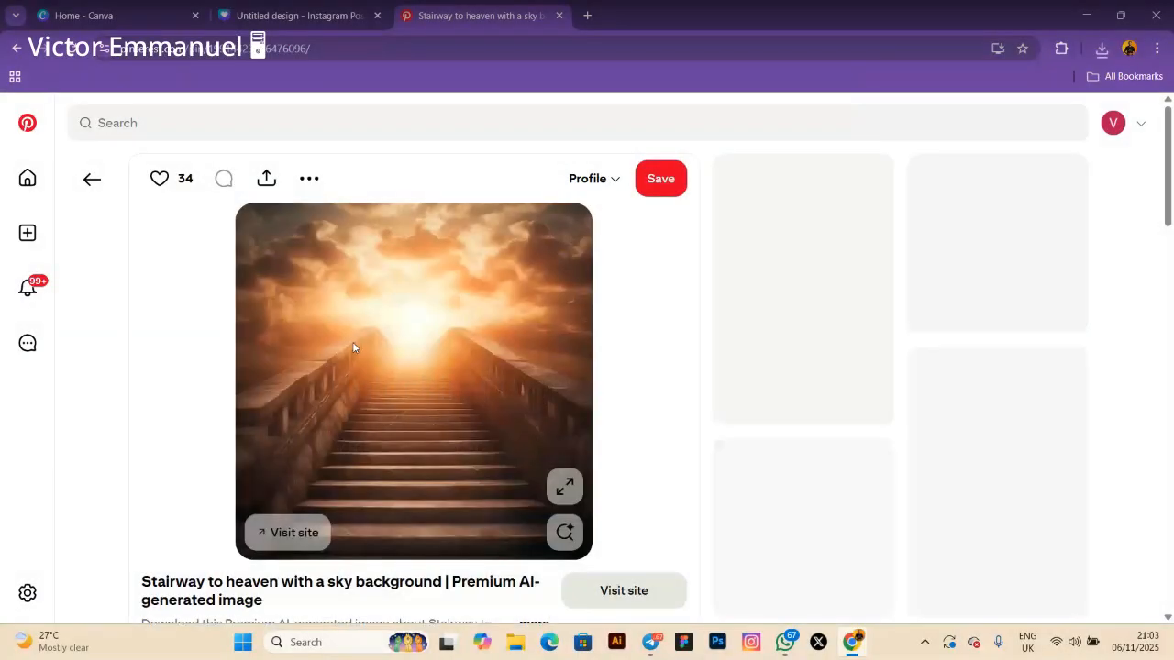
pyautogui.click(309, 178)
pyautogui.click(288, 226)
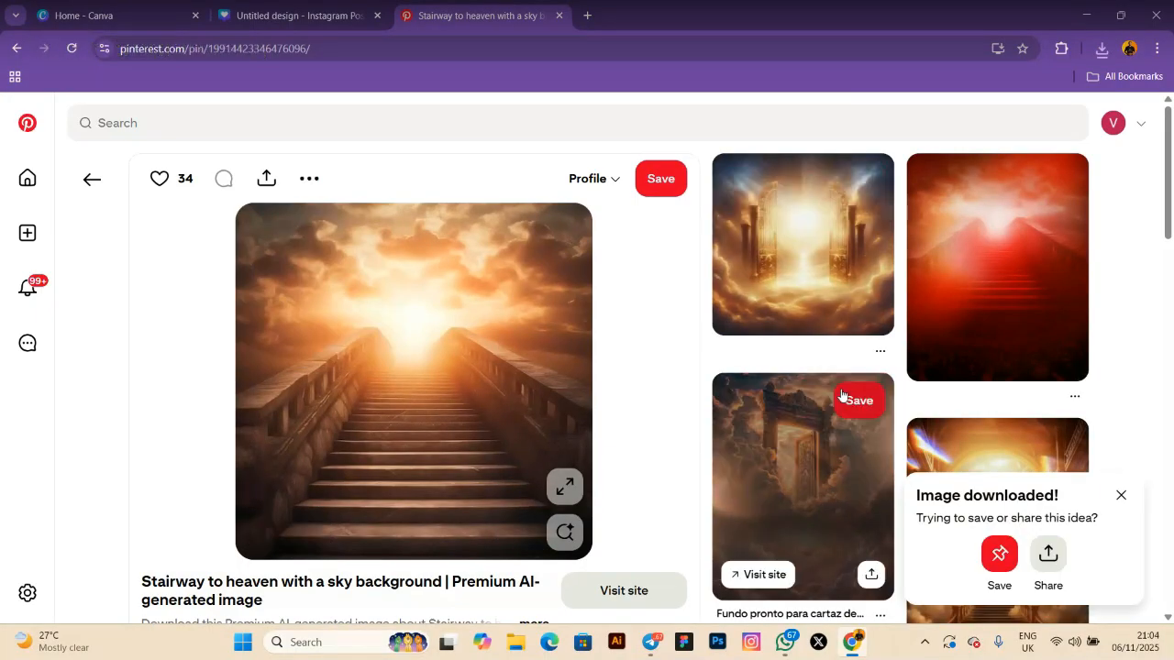
# - Open the related pin of golden heavenly gates in the clouds and download its image
pyautogui.scroll(-2, 842, 395)
pyautogui.scroll(2, 784, 265)
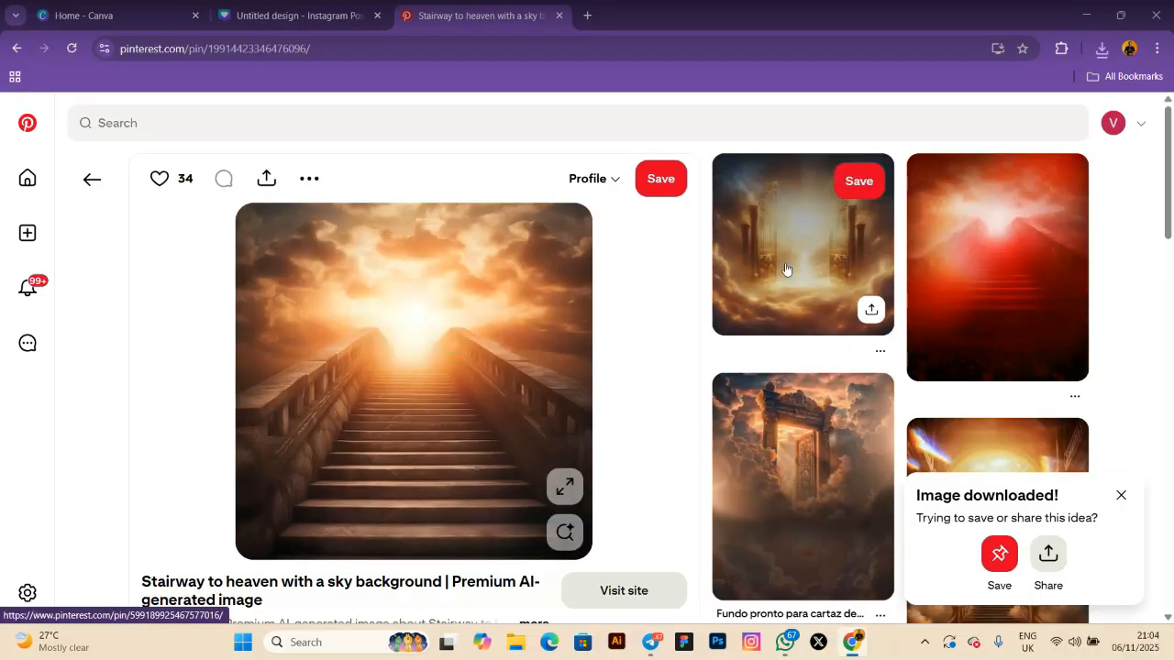
pyautogui.click(784, 265)
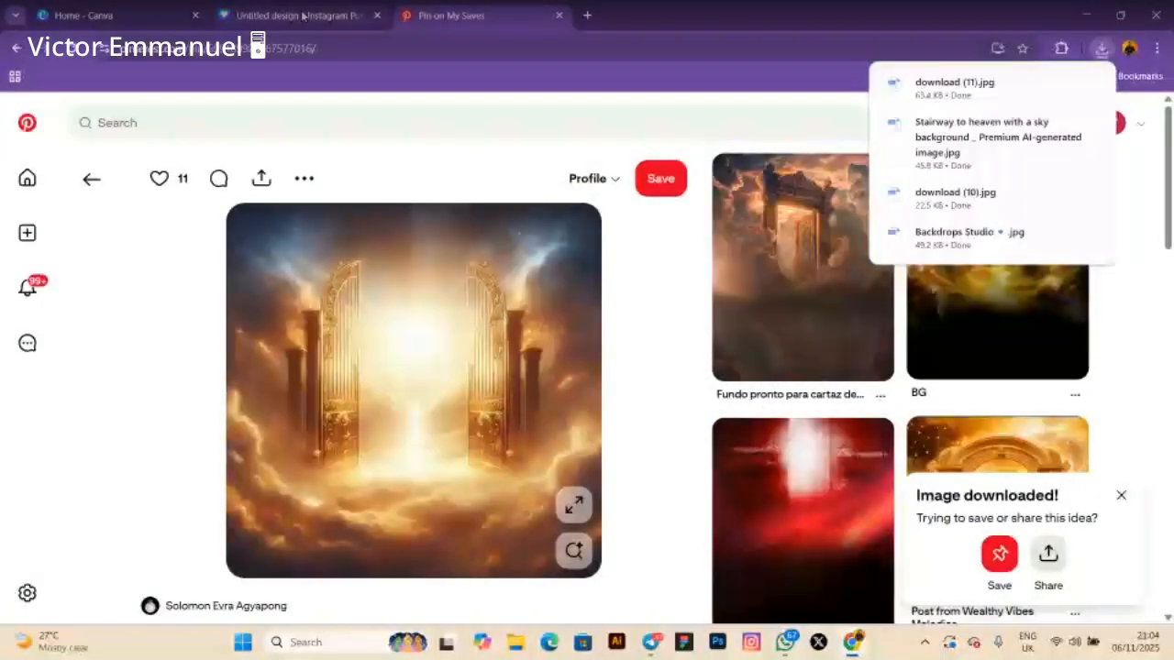
# - Switch to the Canva design and upload the four downloaded background images: golden gates, stairway to heaven, golden walkway and Backdrops Studio castle
pyautogui.click(302, 15)
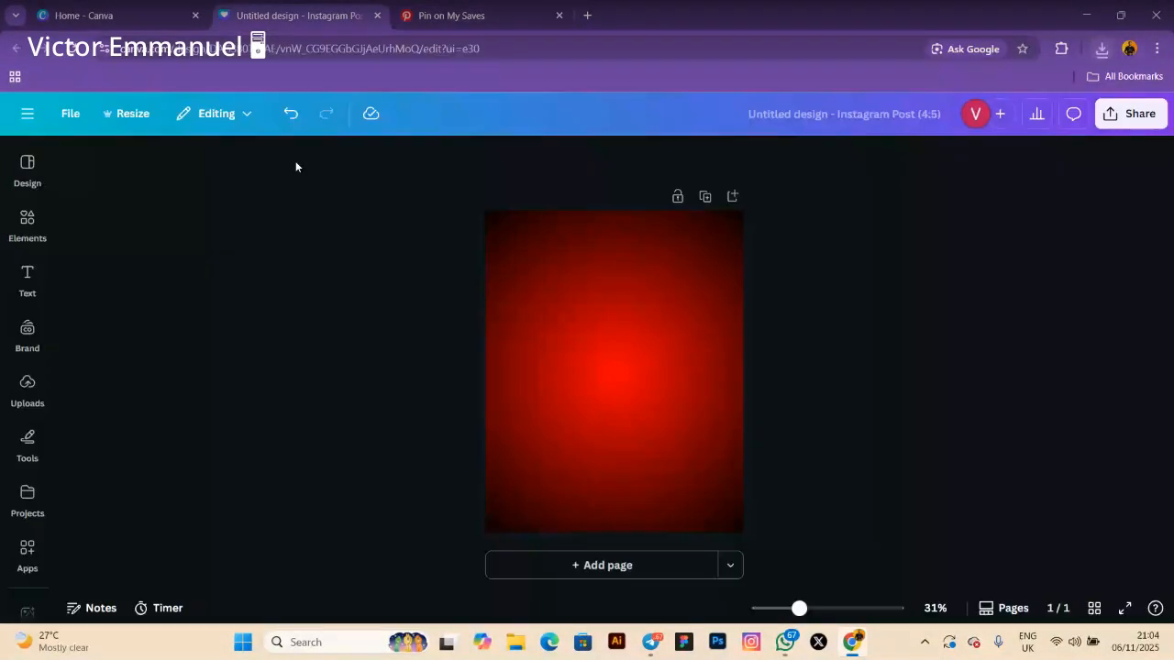
pyautogui.click(24, 394)
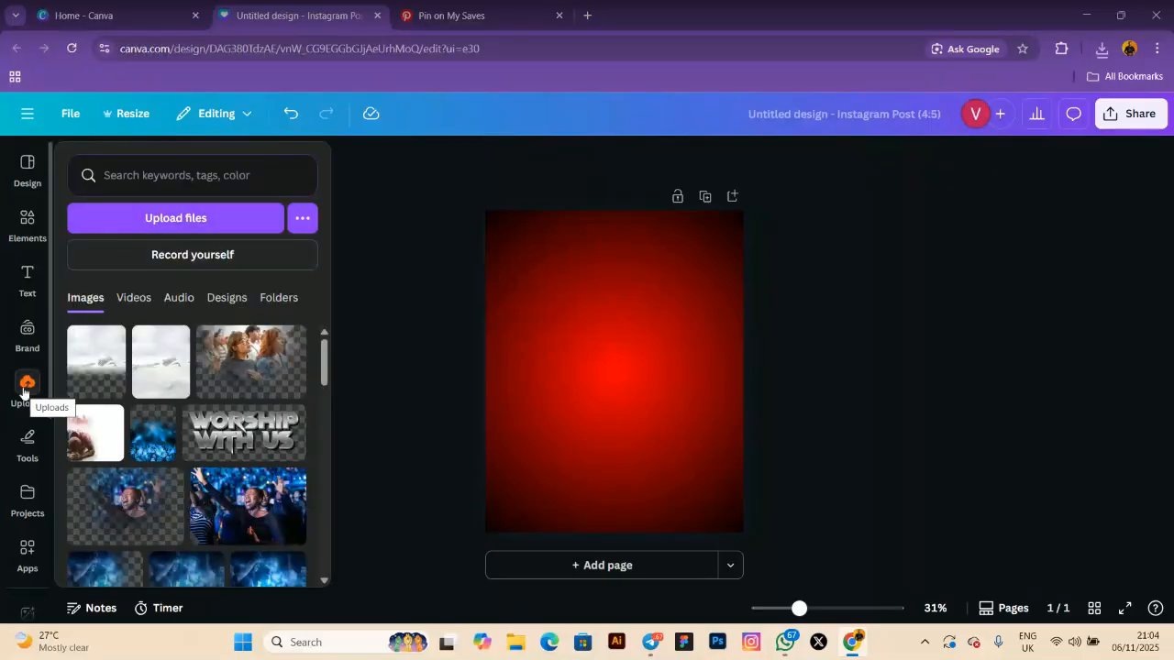
pyautogui.click(151, 215)
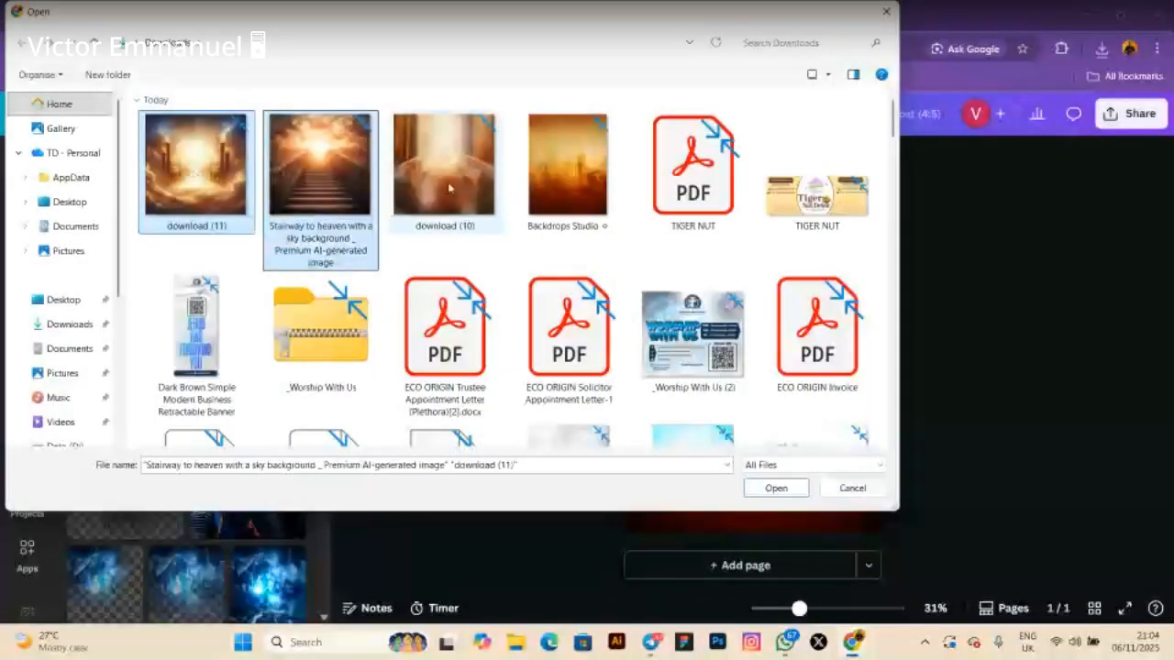
pyautogui.keyDown('ctrl'); pyautogui.click(449, 188); pyautogui.keyUp('ctrl')
pyautogui.keyDown('ctrl'); pyautogui.click(567, 170); pyautogui.keyUp('ctrl')
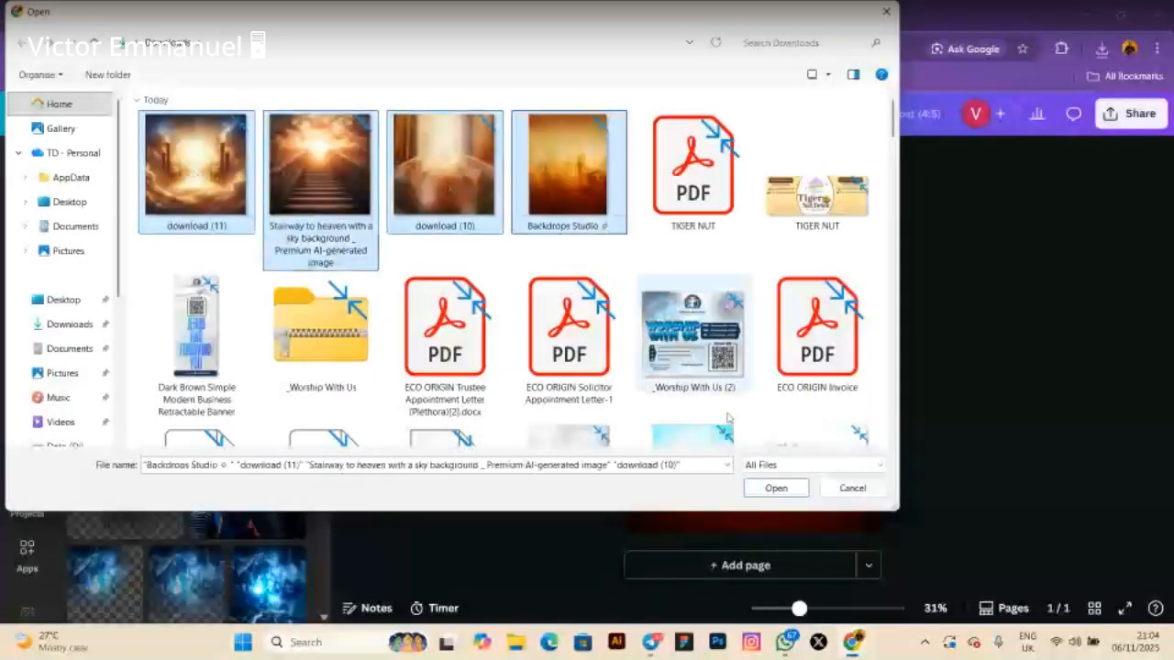
pyautogui.click(775, 488)
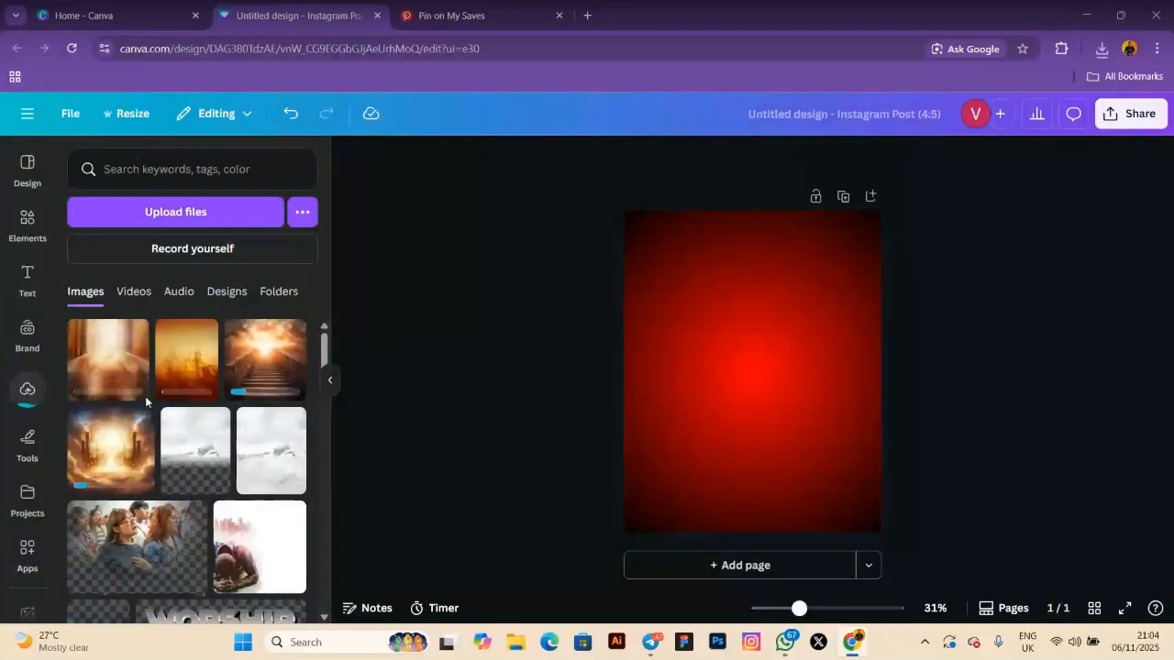
# - Add the uploaded stairway image to the page, enlarge it to the page width and position it over the lower part
pyautogui.click(264, 357)
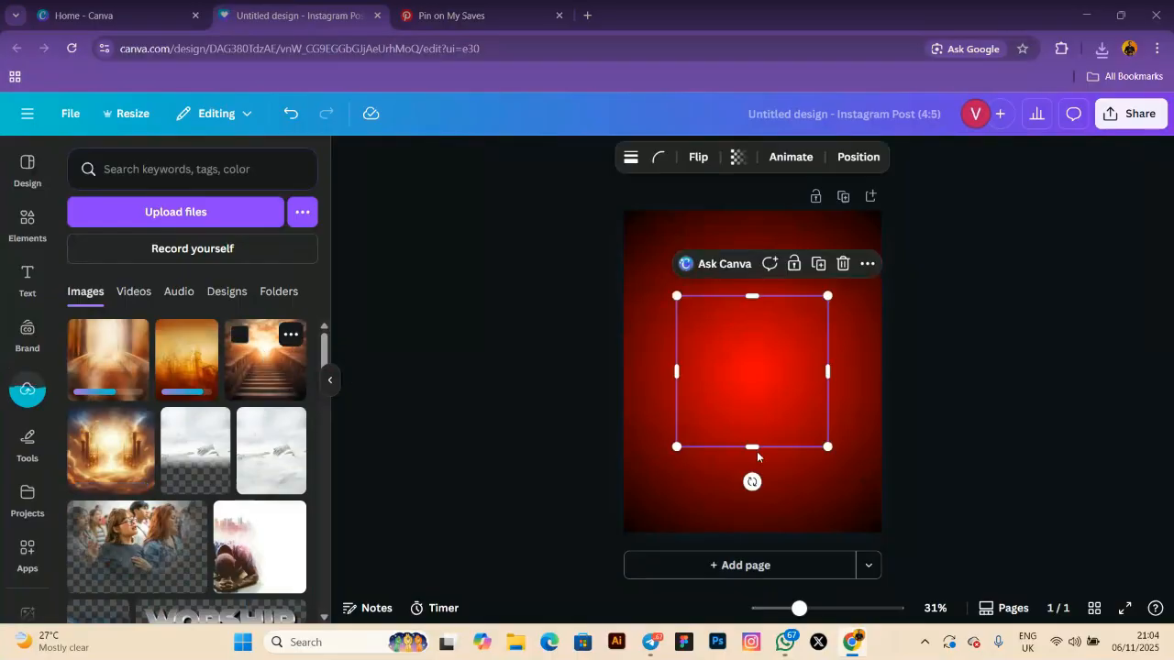
pyautogui.moveTo(677, 447); pyautogui.dragTo(622, 503)
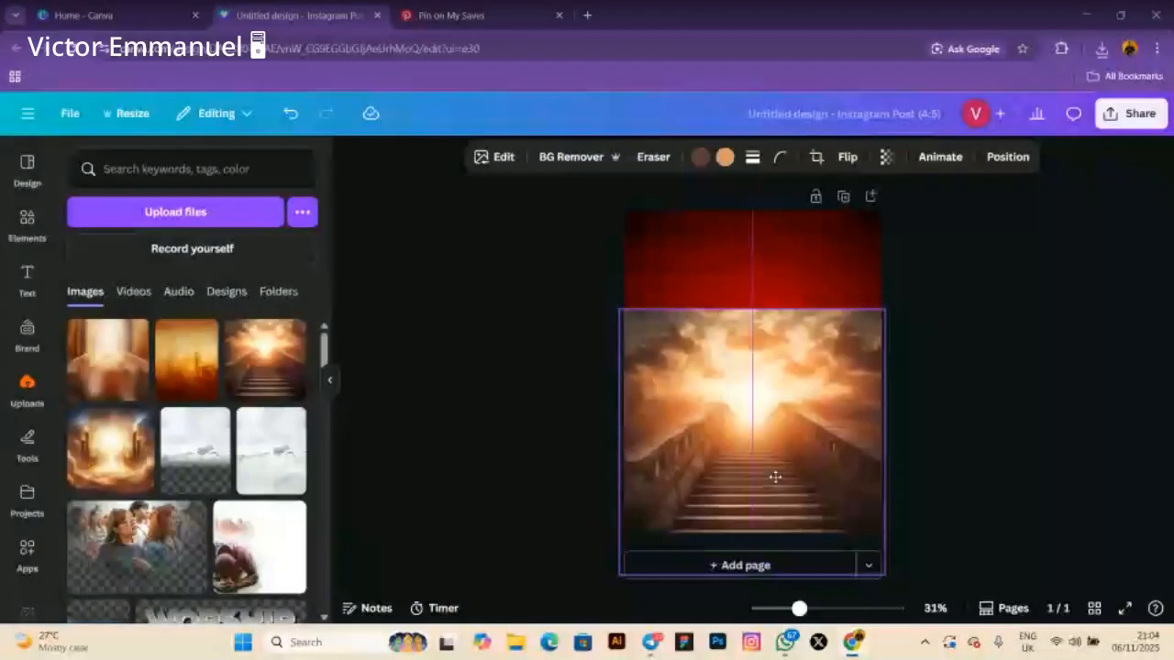
pyautogui.moveTo(775, 477); pyautogui.dragTo(783, 487)
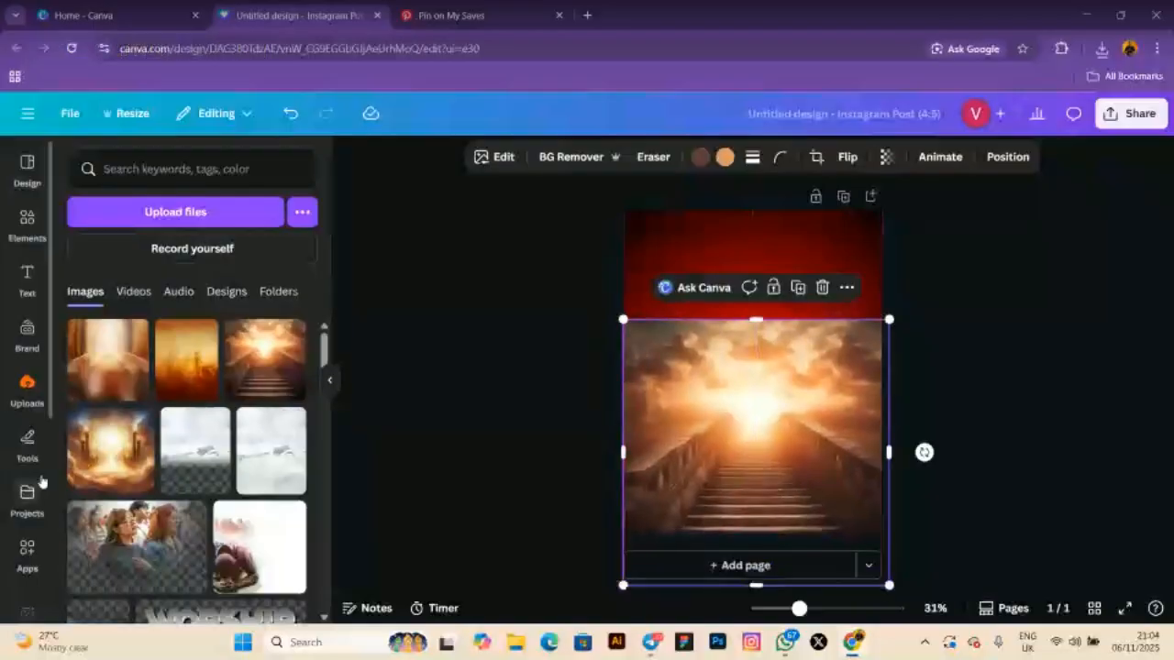
# - Search the Canva apps for "image blender" and open Image Blender for the stairway image
pyautogui.scroll(-3, 30, 463)
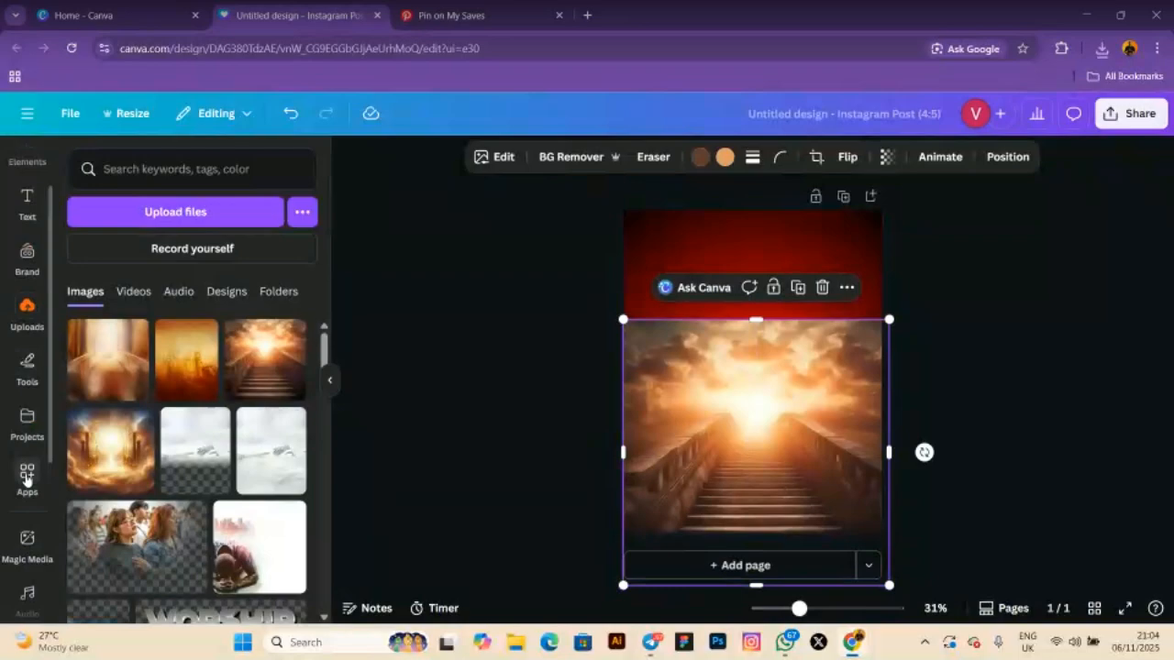
pyautogui.click(27, 477)
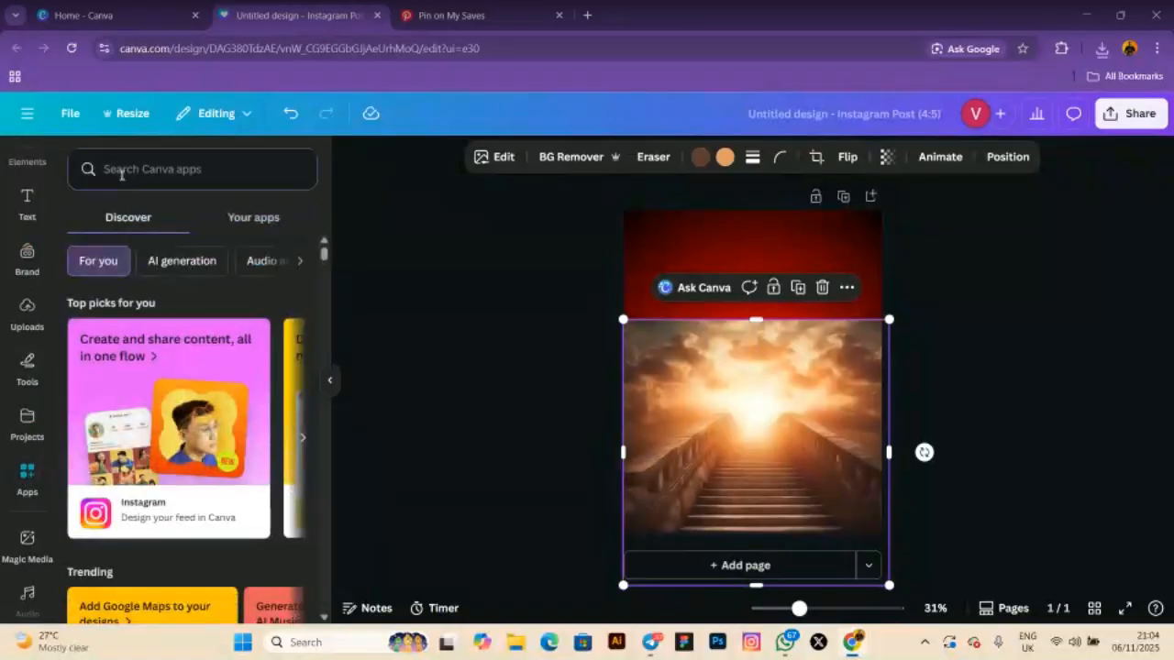
pyautogui.write('image')
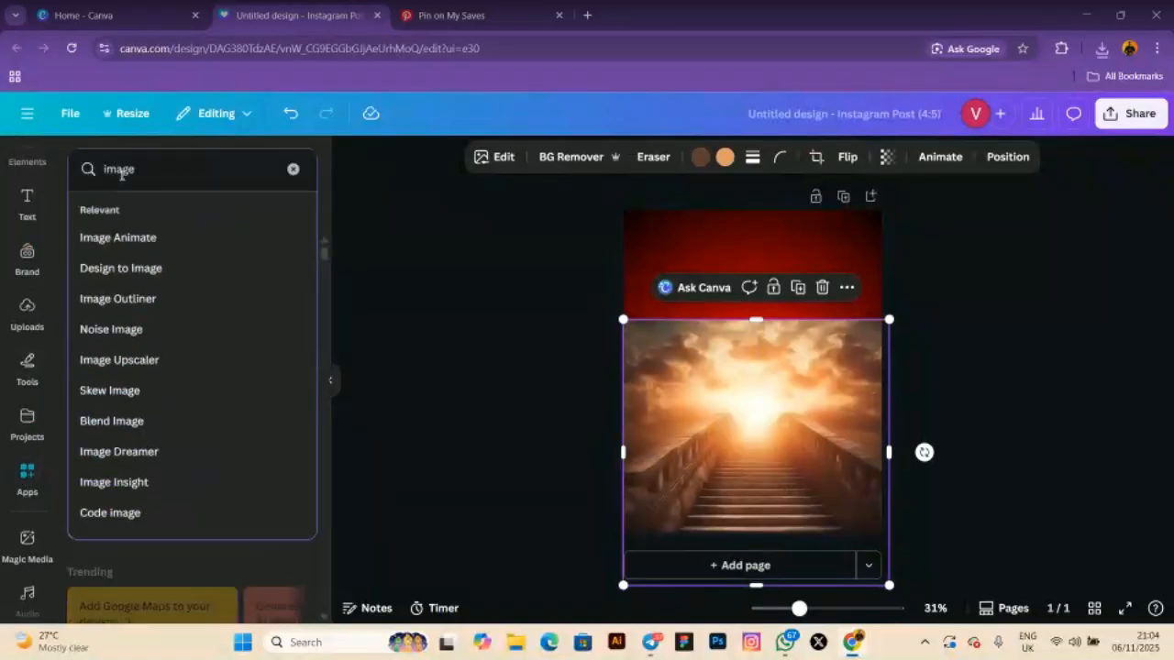
pyautogui.write(' bl')
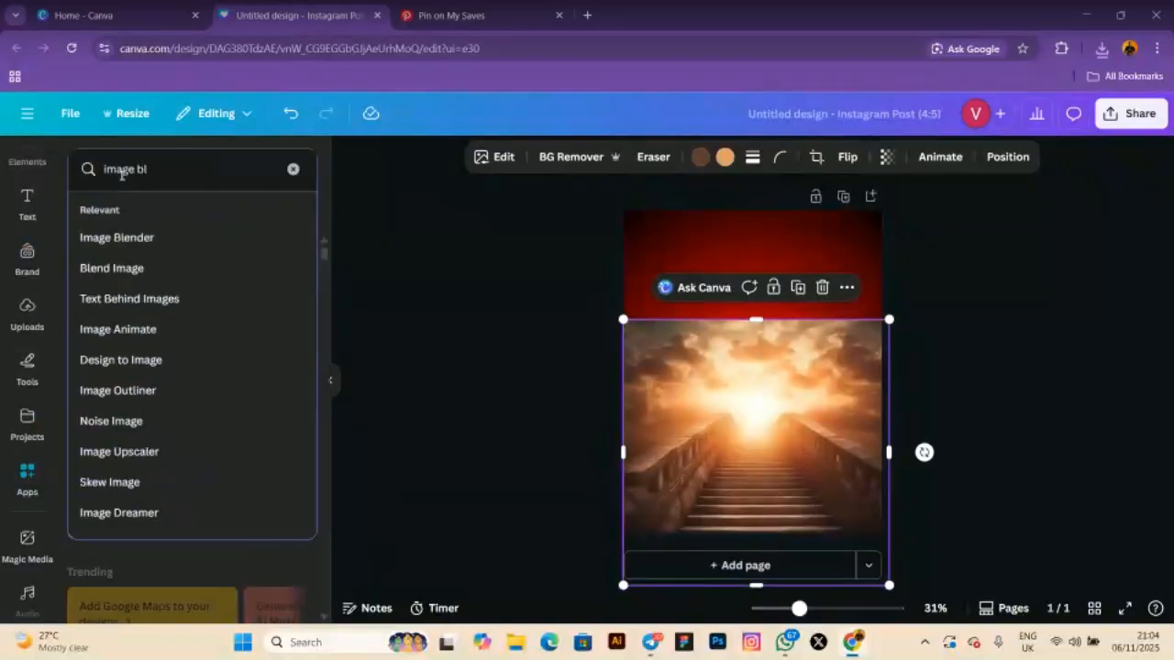
pyautogui.write('ender')
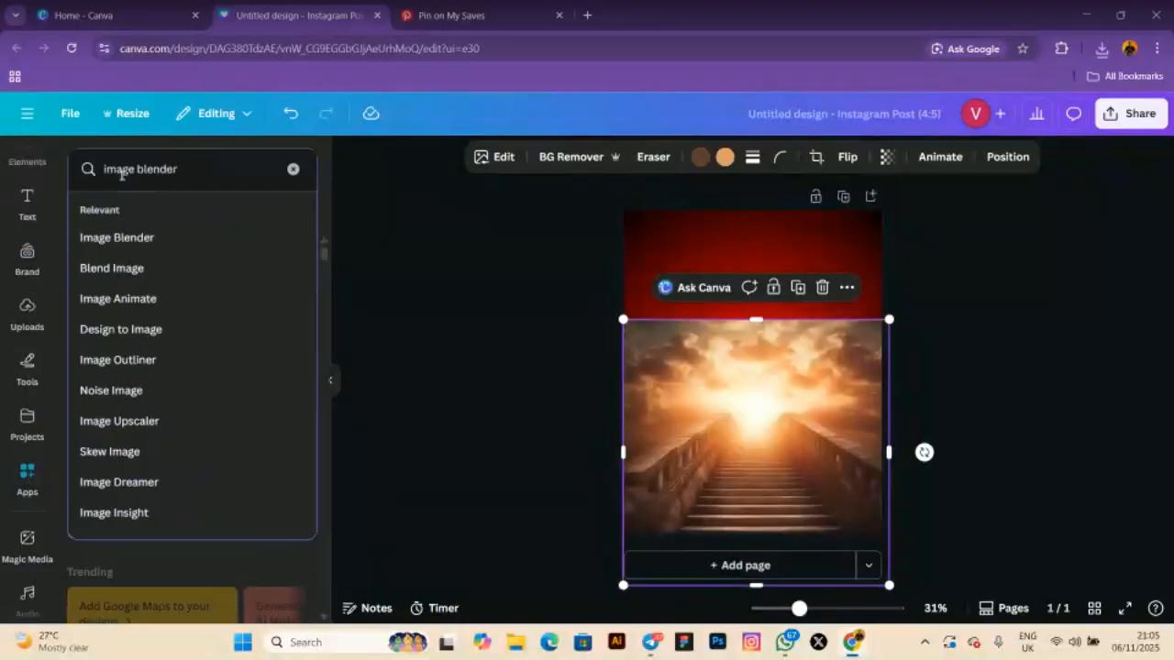
pyautogui.click(134, 238)
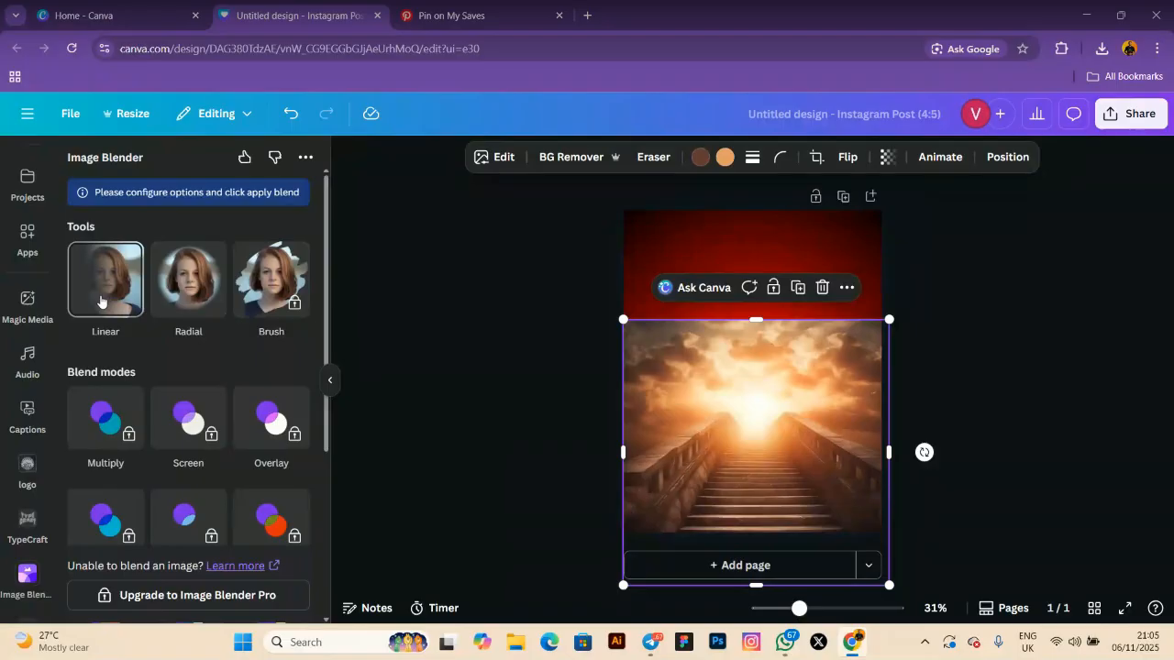
# - Fade the top of the stairway image with a Linear blend at strength 0, save it and adjust its position on the page
pyautogui.click(101, 301)
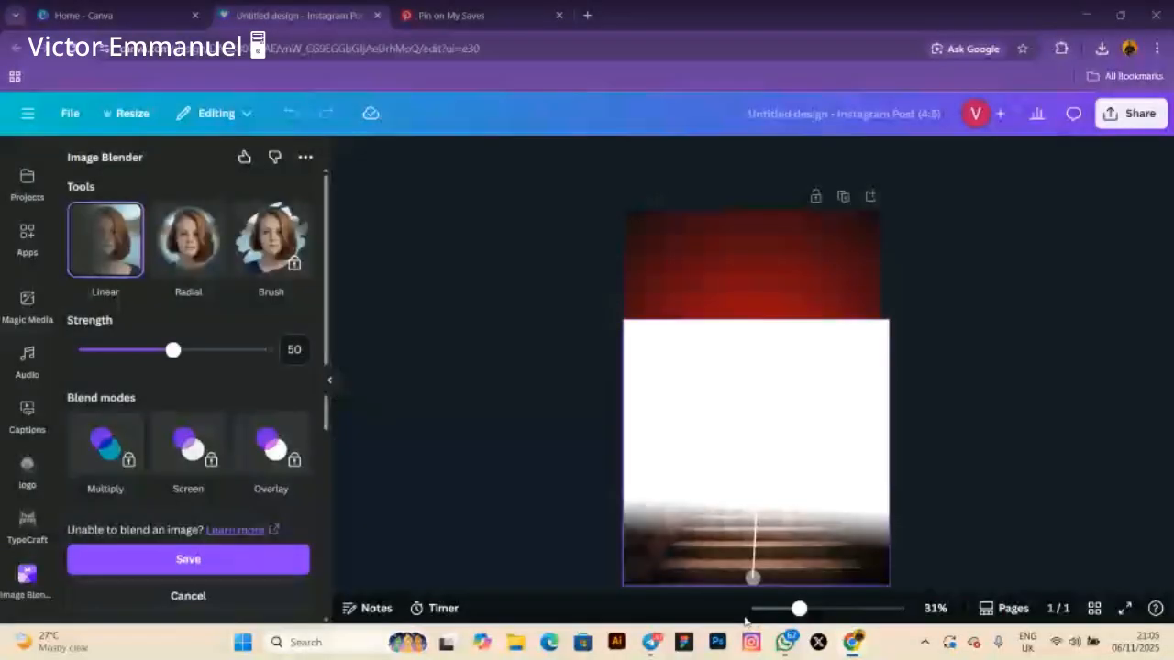
pyautogui.moveTo(752, 571)
pyautogui.mouseDown()
pyautogui.moveTo(823, 554)
pyautogui.moveTo(816, 467)
pyautogui.moveTo(828, 516)
pyautogui.moveTo(804, 573)
pyautogui.moveTo(827, 546)
pyautogui.moveTo(828, 531)
pyautogui.moveTo(751, 569)
pyautogui.mouseUp()
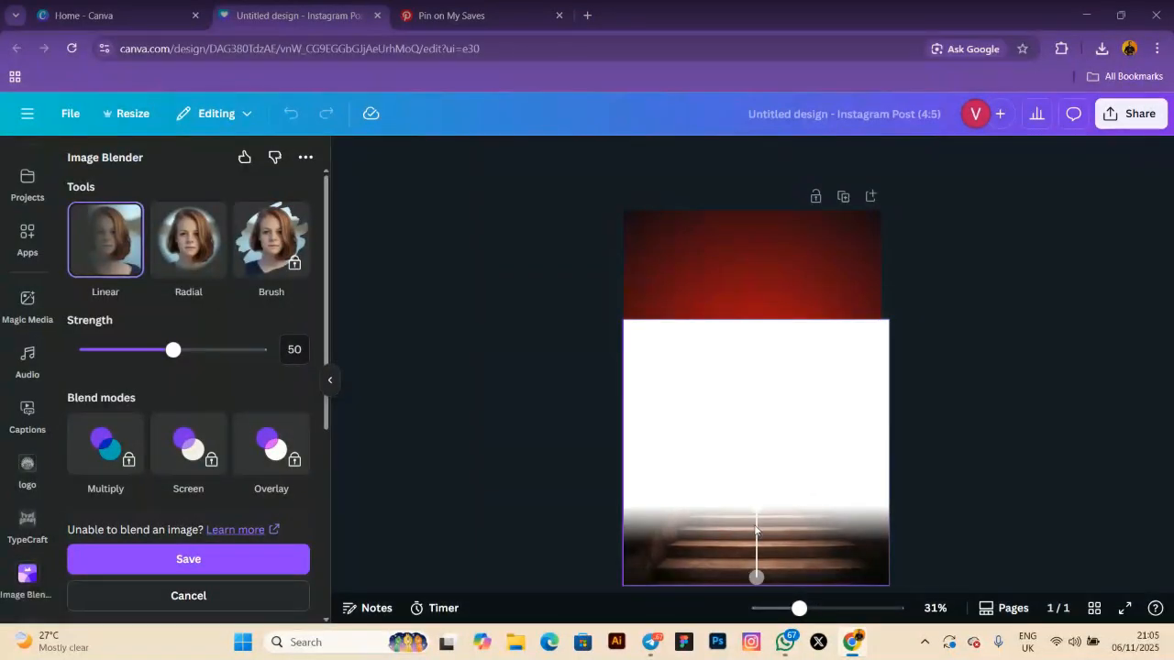
pyautogui.moveTo(754, 510); pyautogui.dragTo(744, 358)
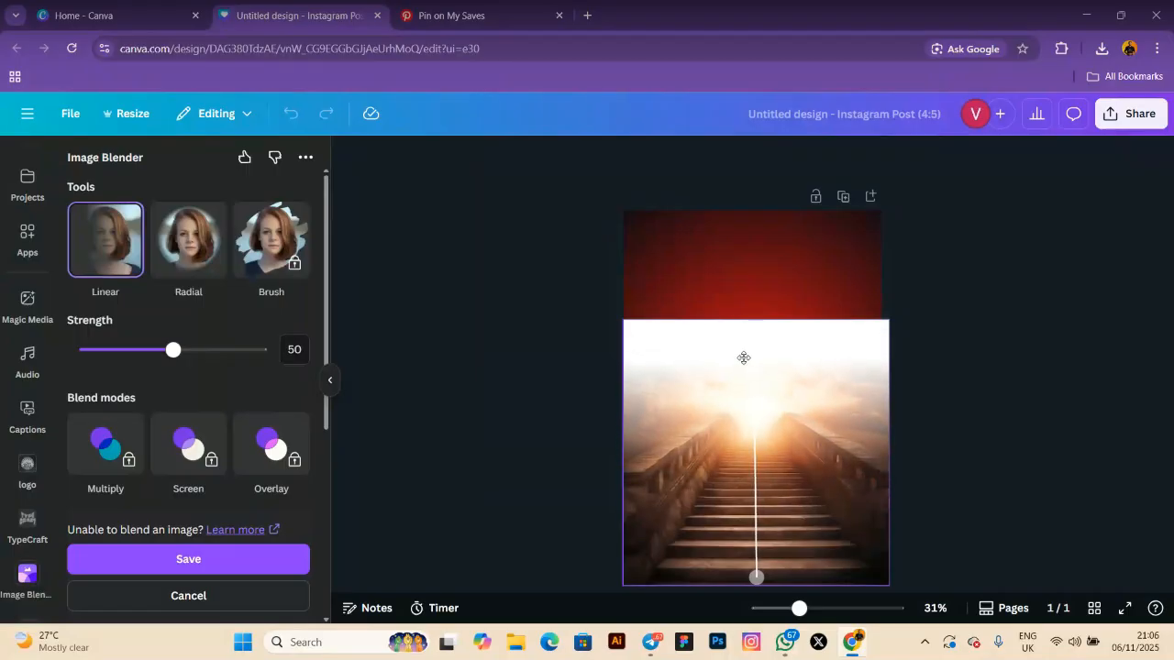
pyautogui.moveTo(171, 352); pyautogui.dragTo(89, 349)
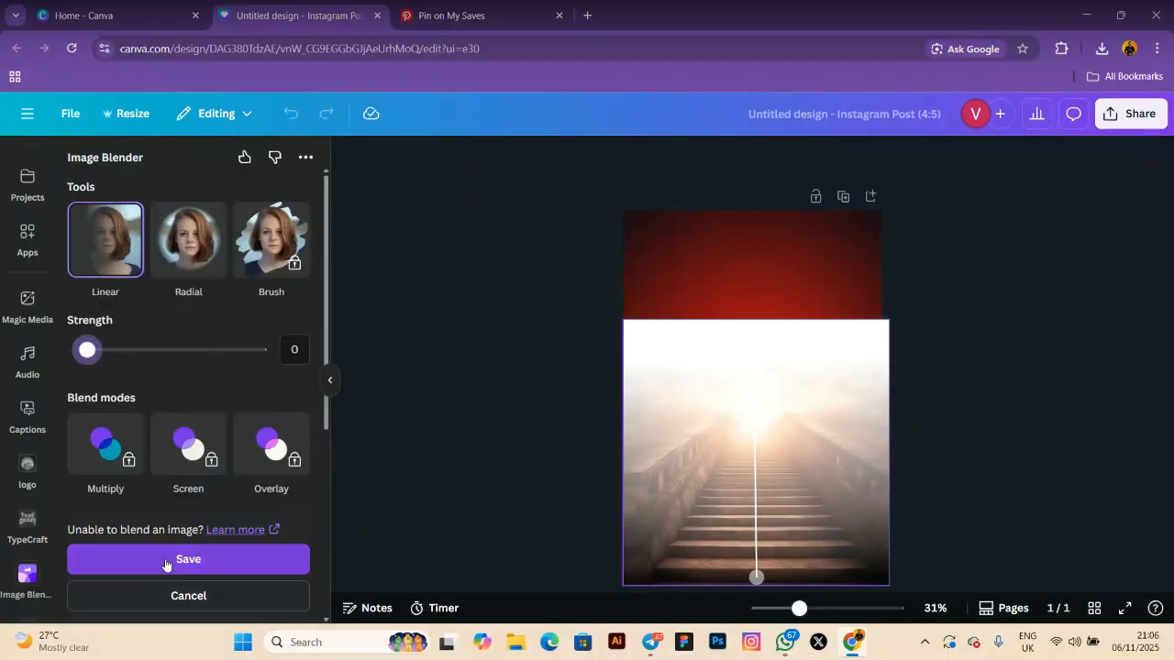
pyautogui.click(166, 563)
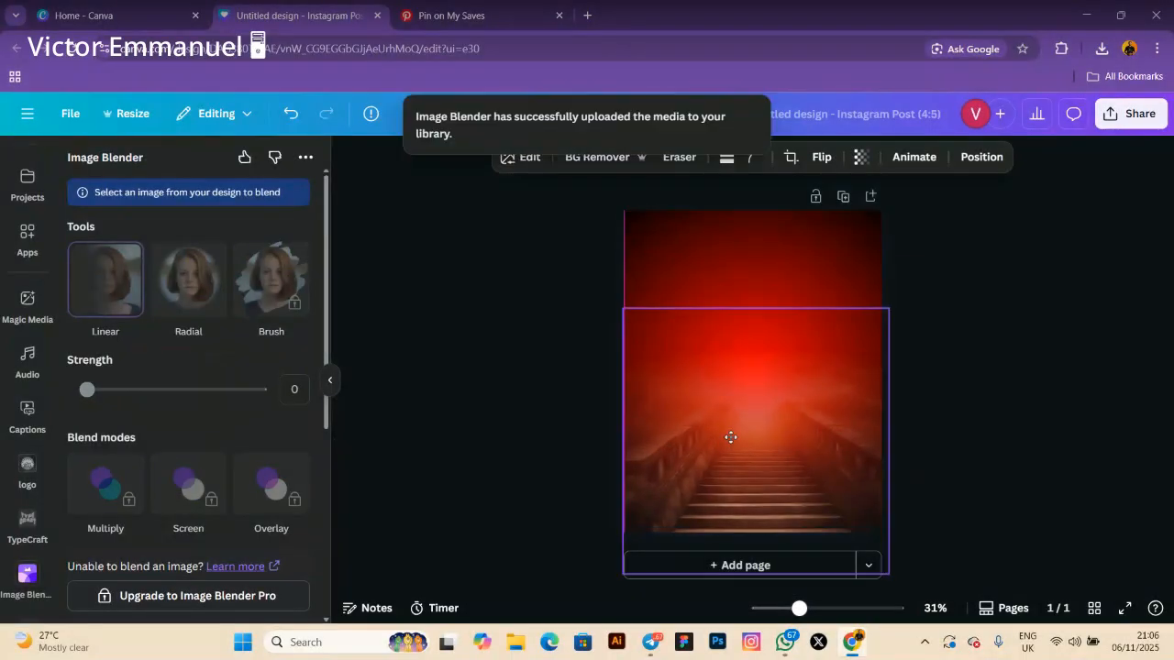
pyautogui.moveTo(729, 436); pyautogui.dragTo(720, 444)
pyautogui.click(530, 422)
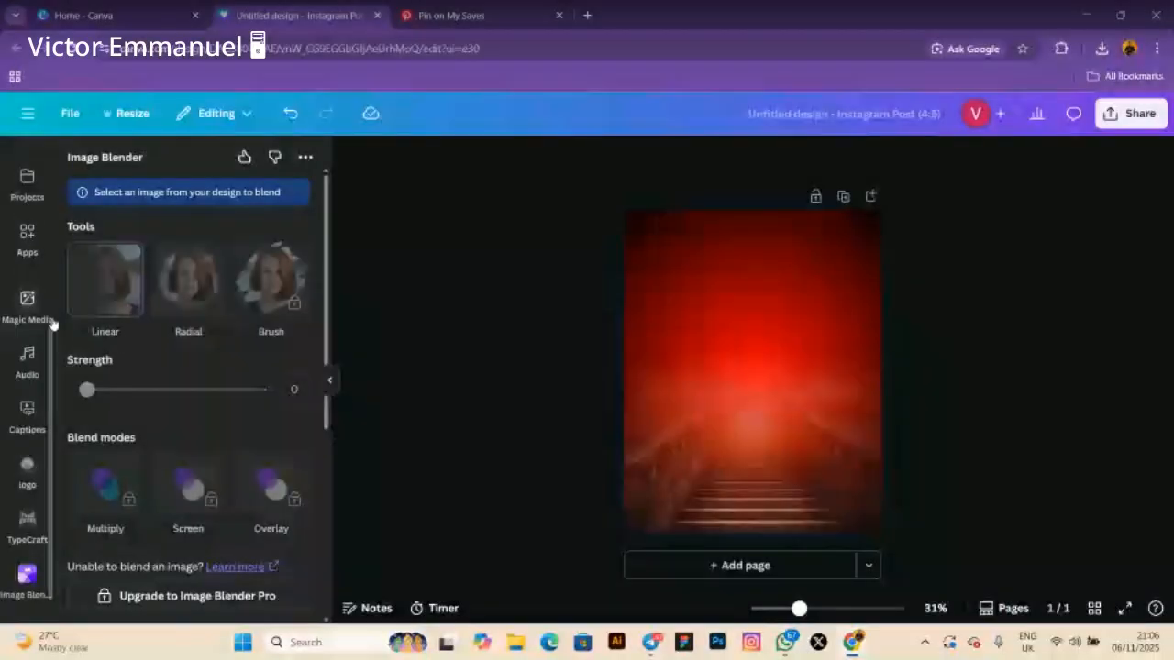
# - Add the uploaded golden castle image and enlarge it to cover the whole page
pyautogui.scroll(3, 41, 321)
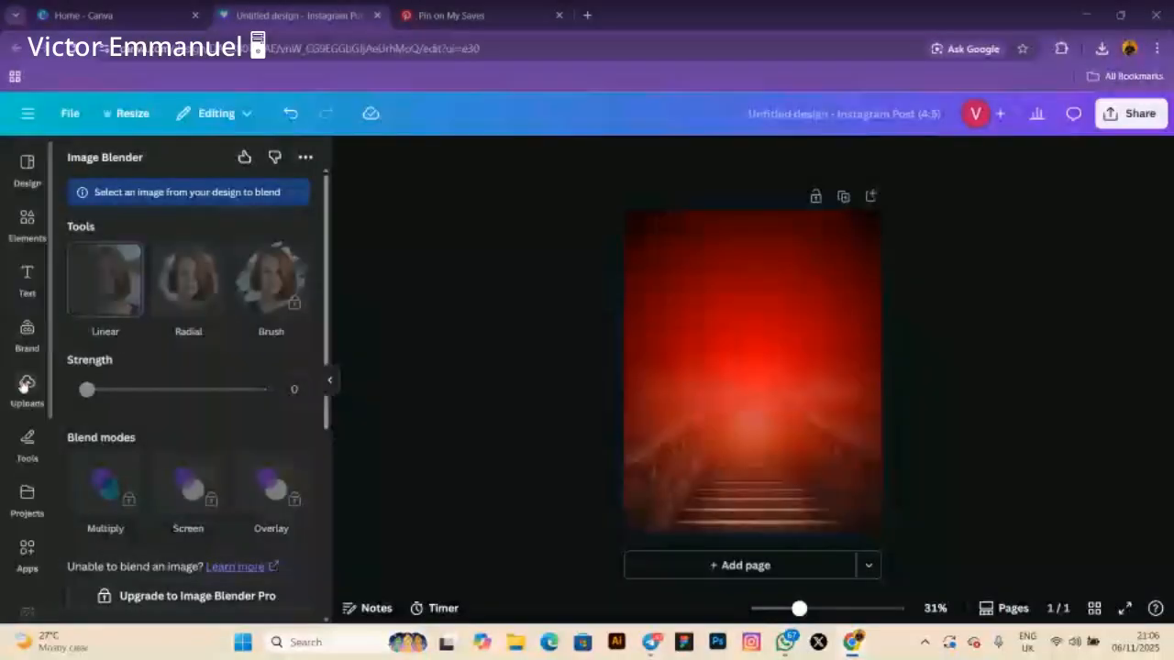
pyautogui.click(27, 385)
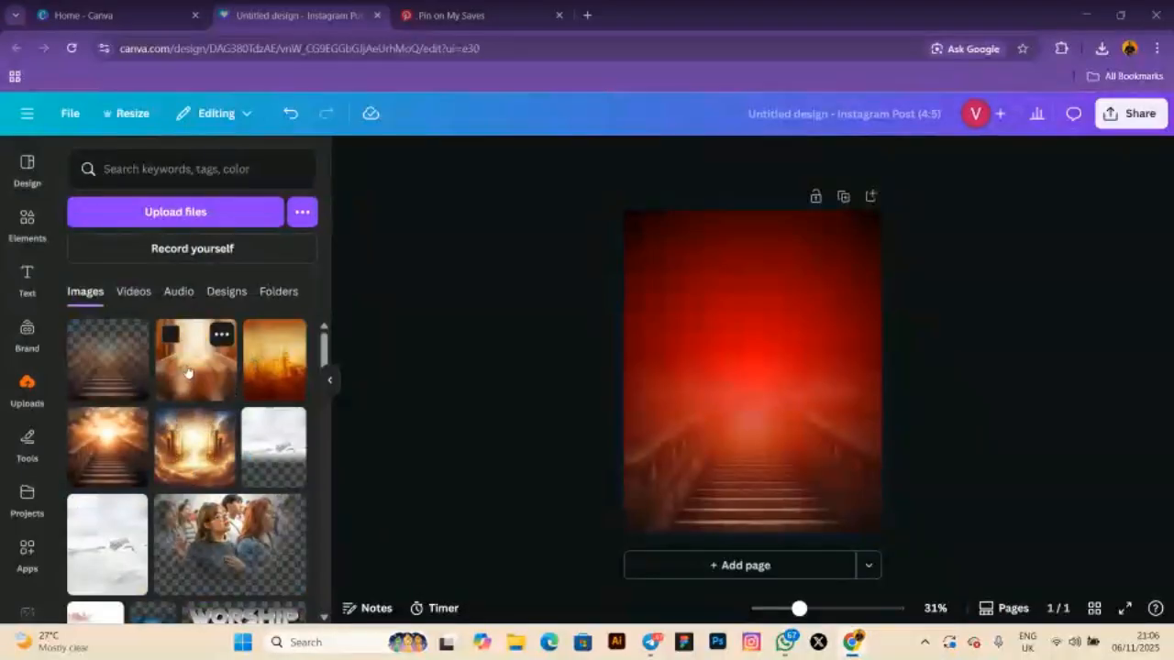
pyautogui.click(282, 378)
pyautogui.moveTo(673, 263); pyautogui.dragTo(595, 175)
pyautogui.moveTo(829, 473); pyautogui.dragTo(920, 532)
pyautogui.moveTo(726, 423); pyautogui.dragTo(738, 428)
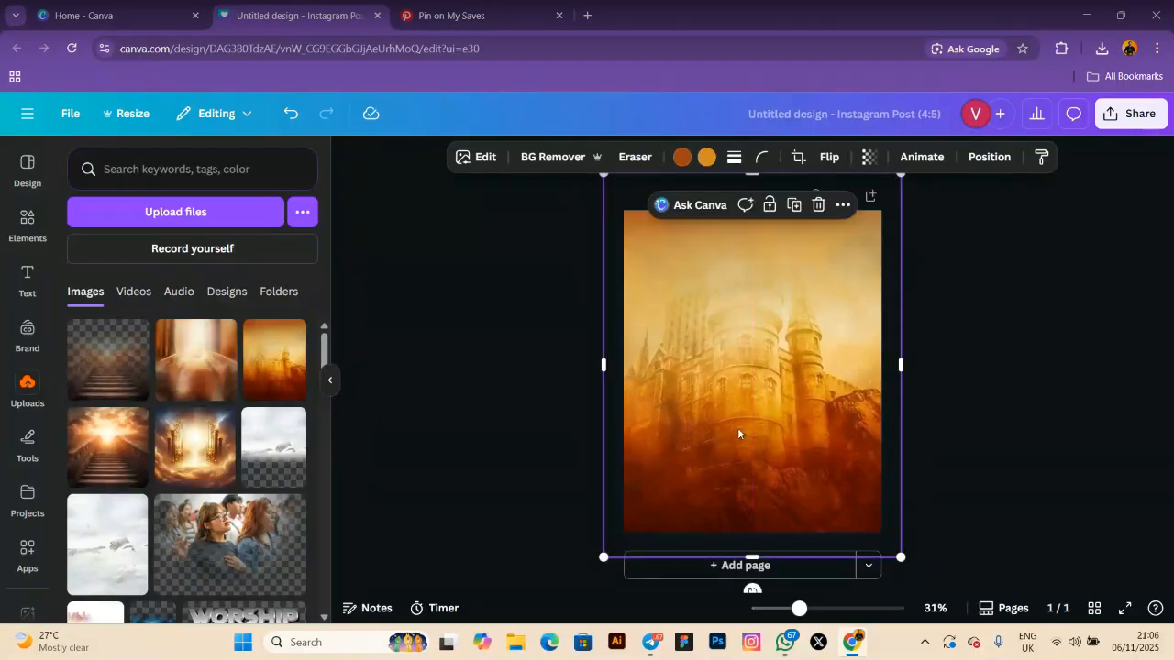
# - Send the castle image backward behind the blended stairway and reposition it so the castle rises above the stairs
pyautogui.rightClick(738, 427)
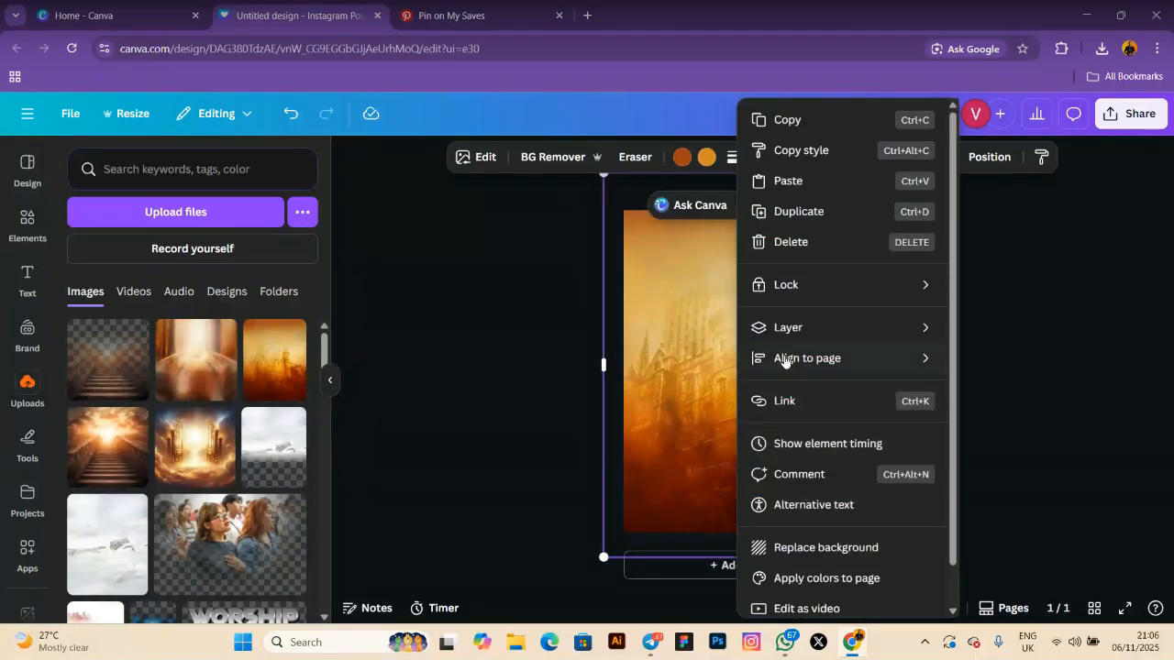
pyautogui.moveTo(782, 327)
pyautogui.click(558, 329)
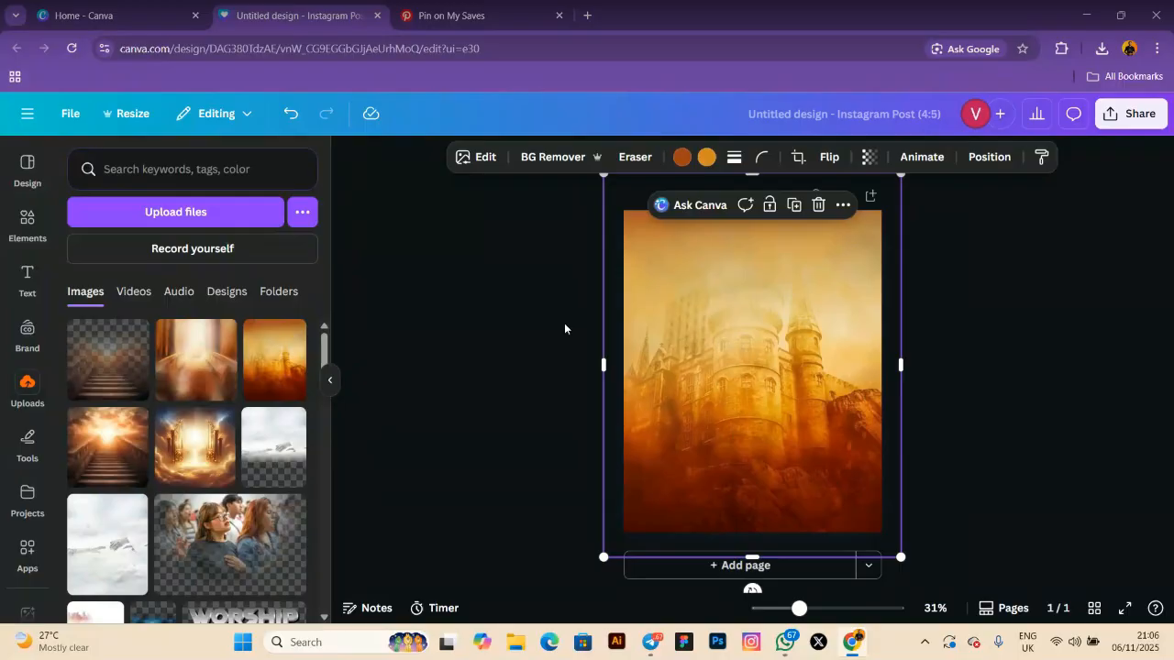
pyautogui.rightClick(695, 318)
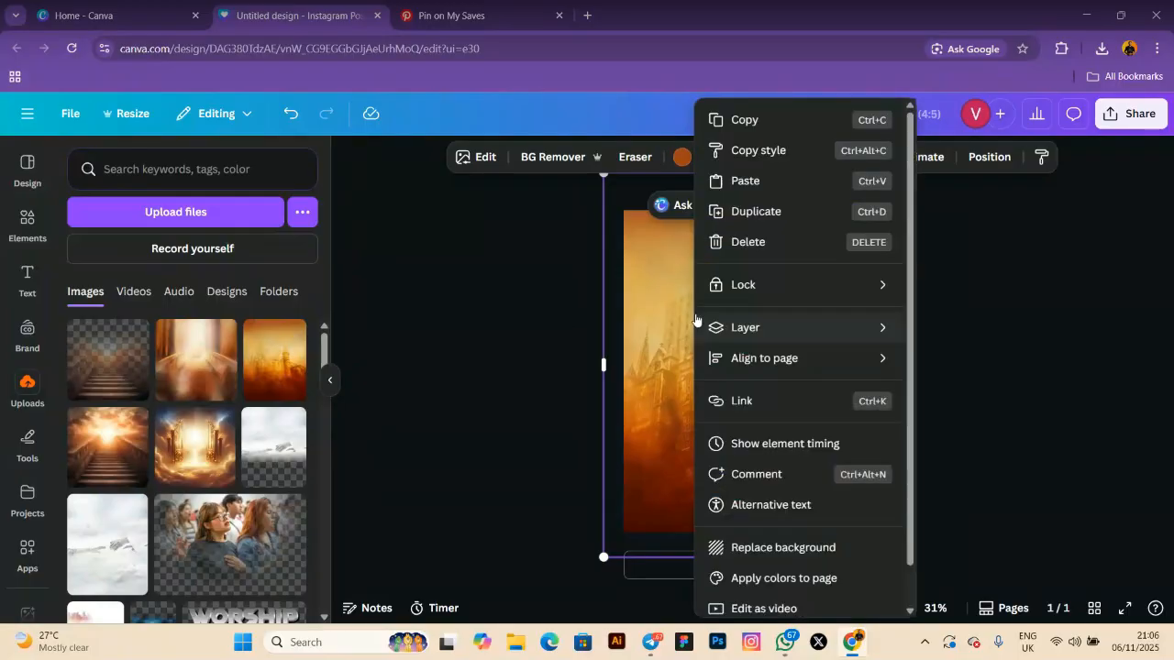
pyautogui.moveTo(760, 327)
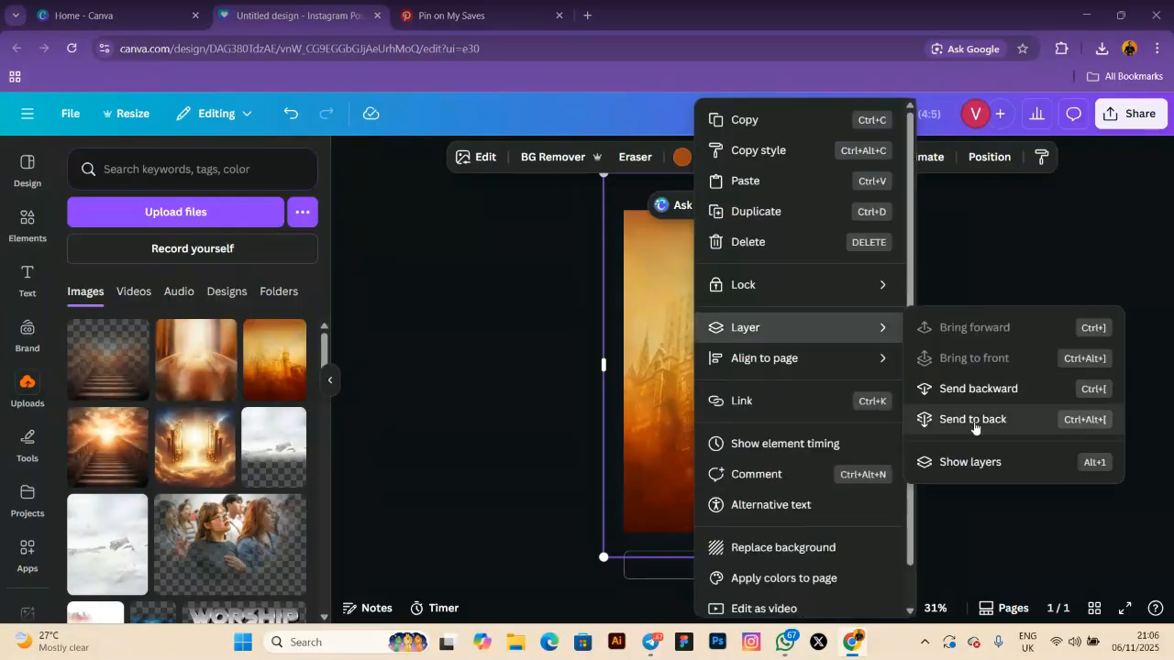
pyautogui.click(974, 421)
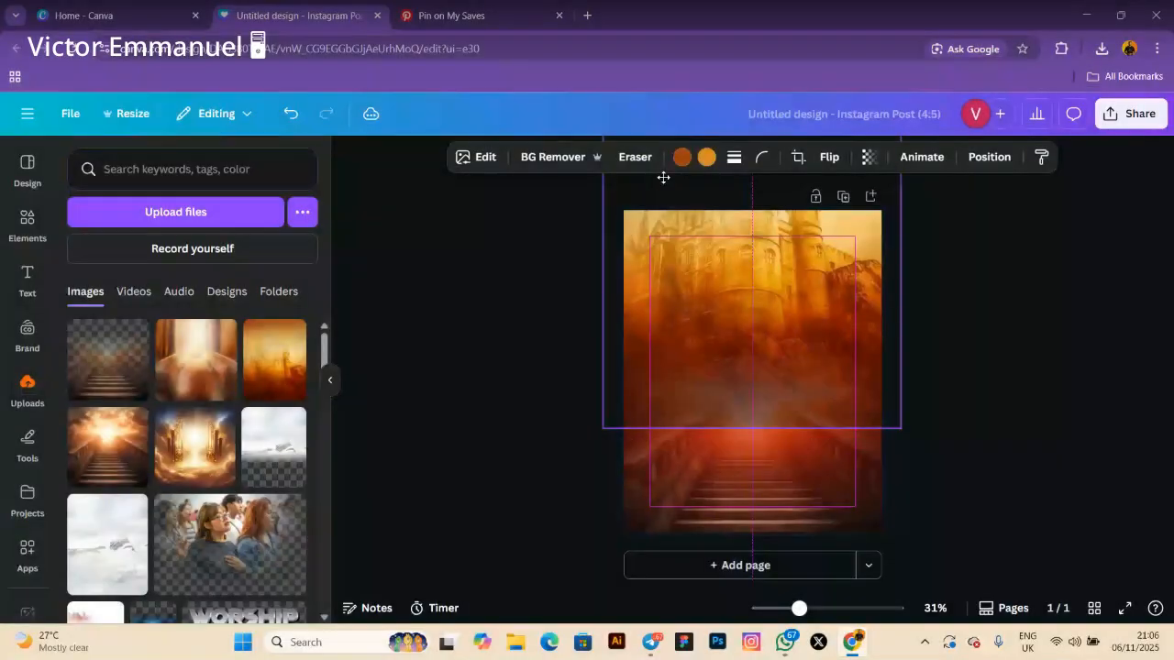
pyautogui.moveTo(663, 177); pyautogui.dragTo(663, 321)
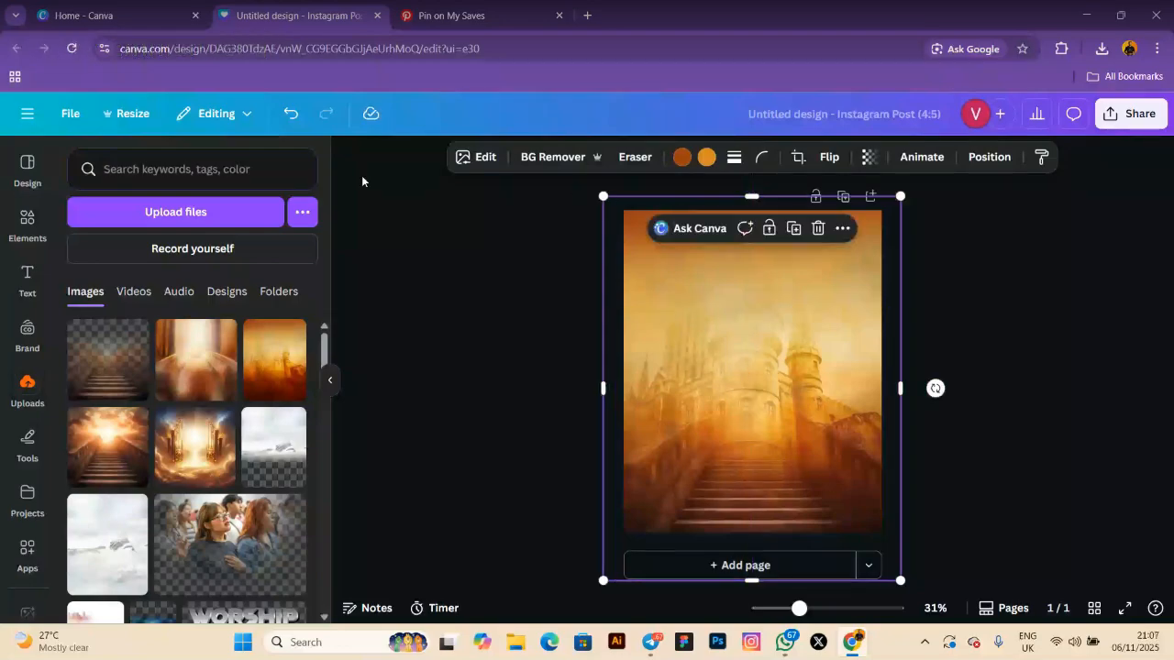
# - Fade the lower part of the castle image with a full-height Linear blend at strength 0 in Image Blender and save it
pyautogui.scroll(-3, 32, 454)
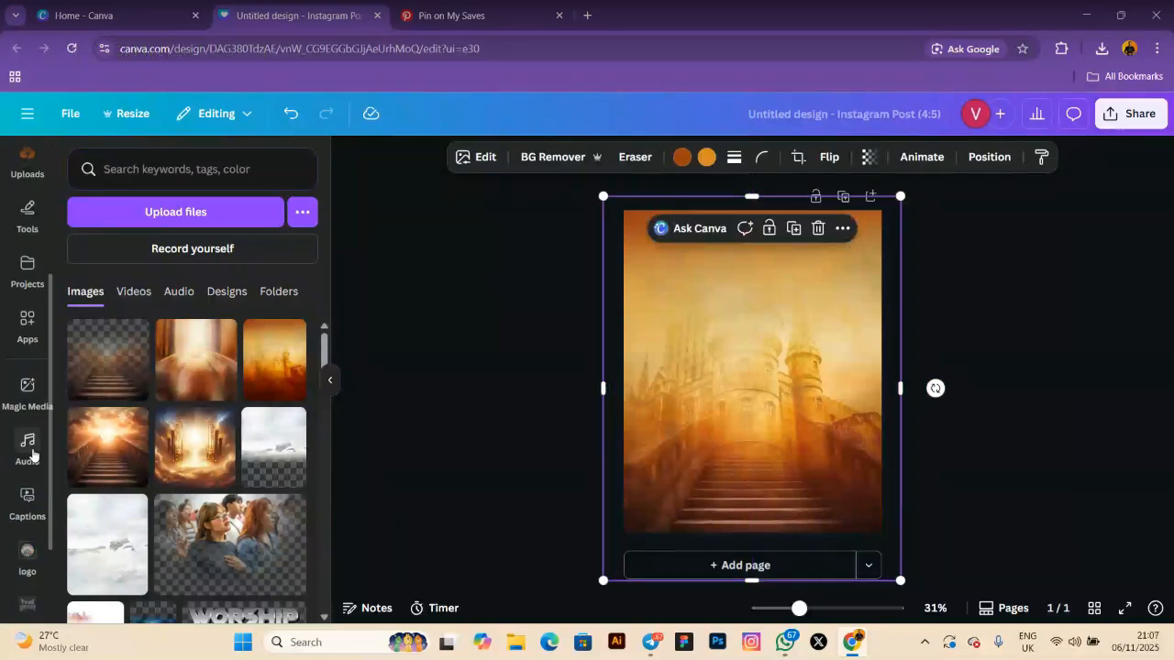
pyautogui.scroll(-2, 30, 456)
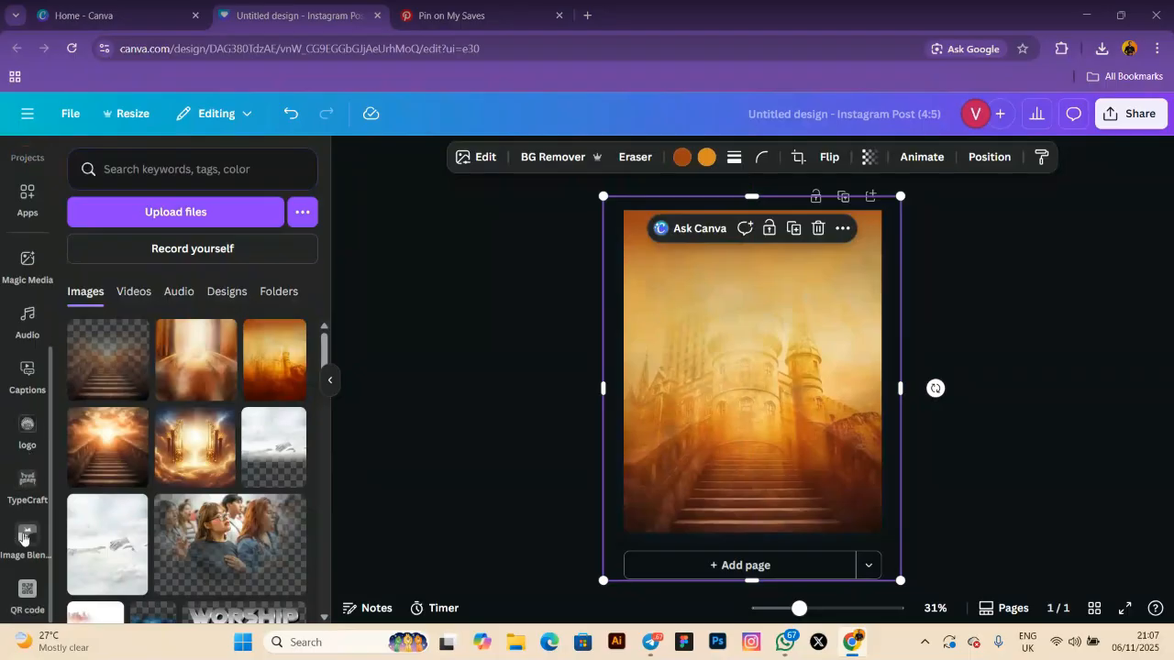
pyautogui.click(26, 535)
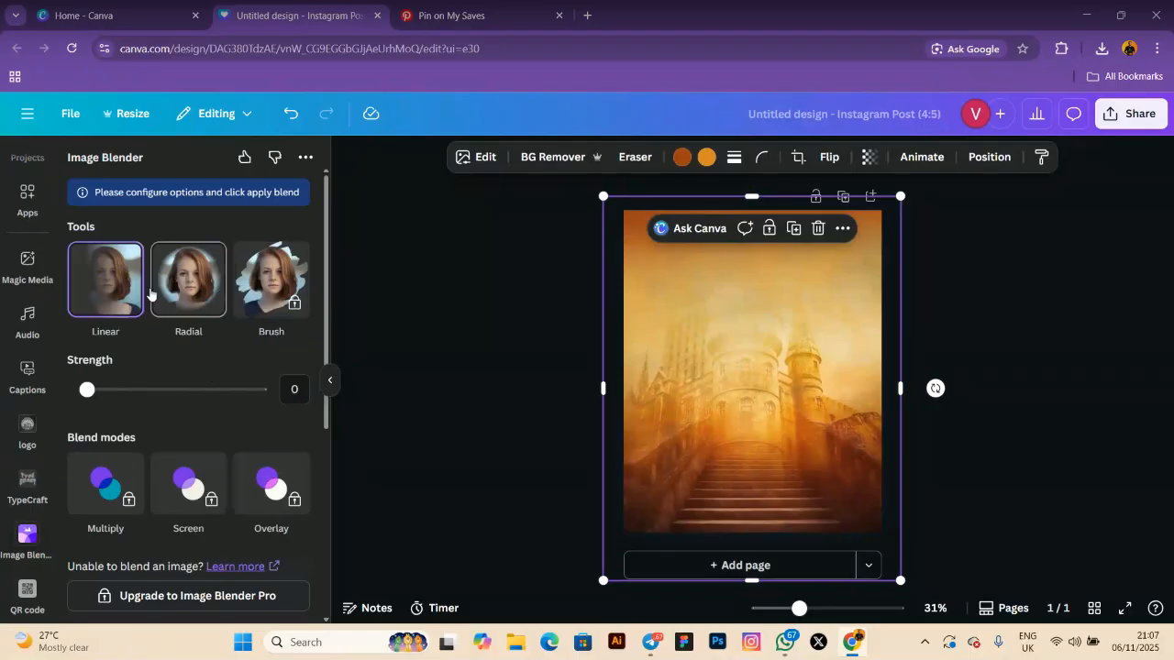
pyautogui.click(188, 287)
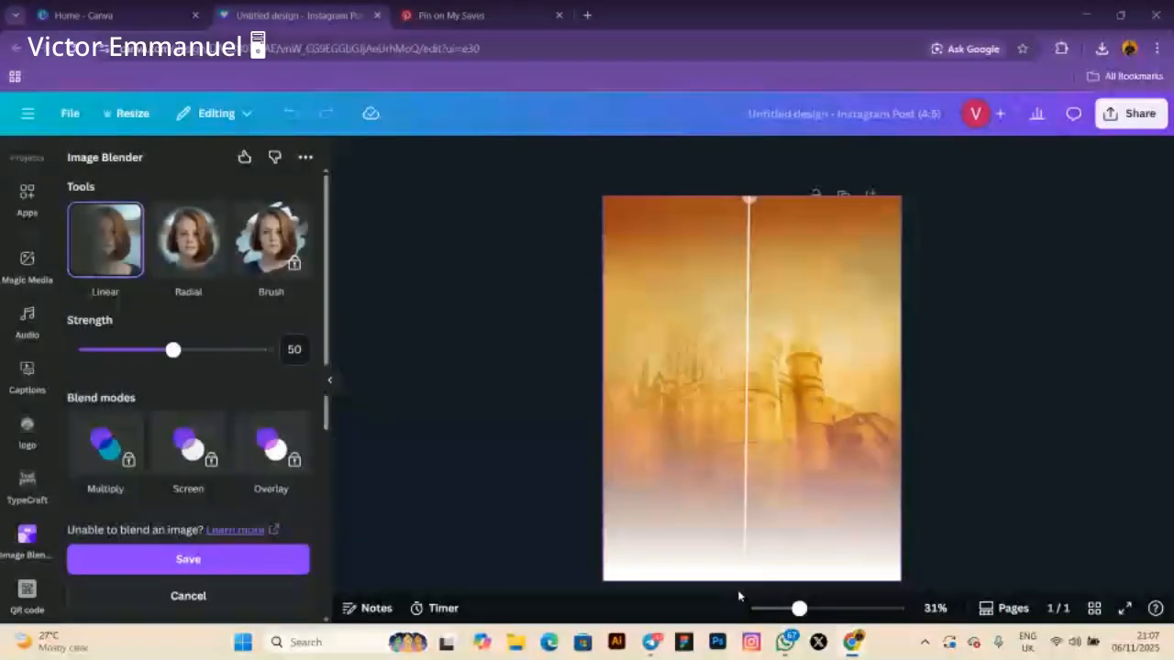
pyautogui.moveTo(737, 589); pyautogui.dragTo(754, 582)
pyautogui.moveTo(174, 350); pyautogui.dragTo(10, 309)
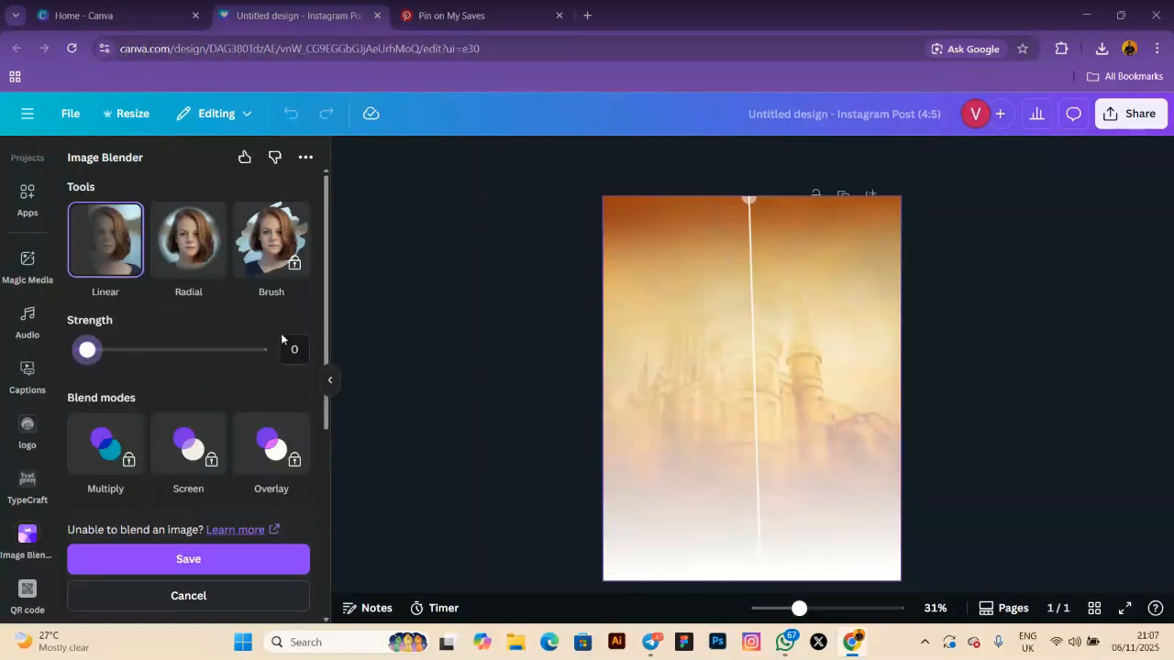
pyautogui.moveTo(747, 196); pyautogui.dragTo(757, 196)
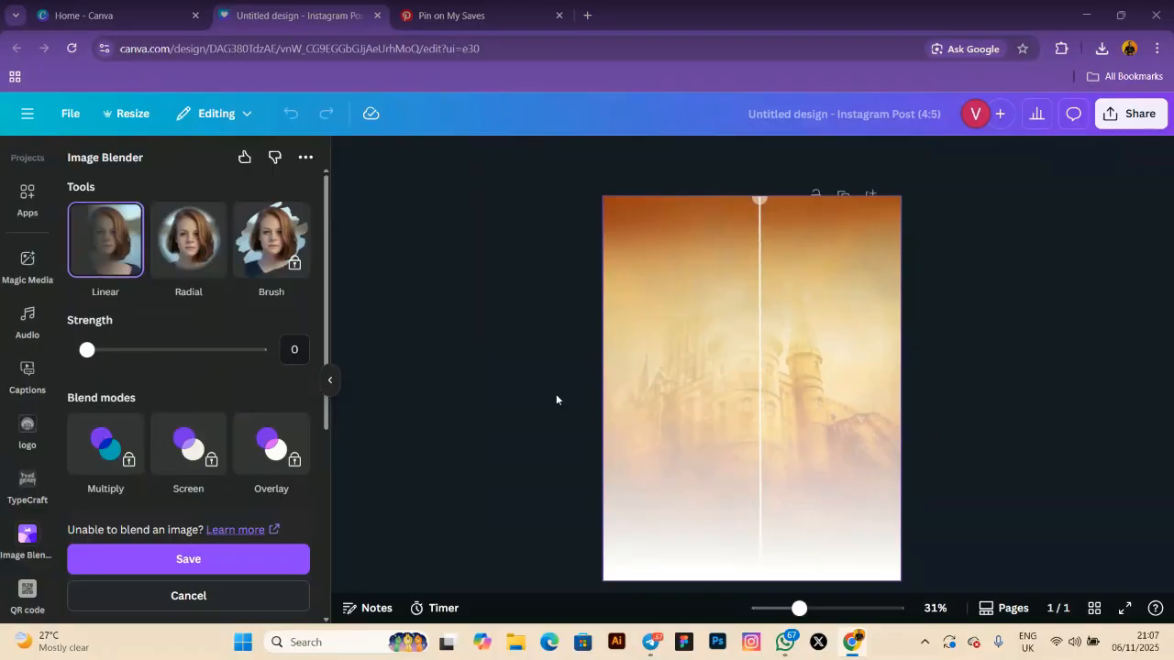
pyautogui.click(182, 556)
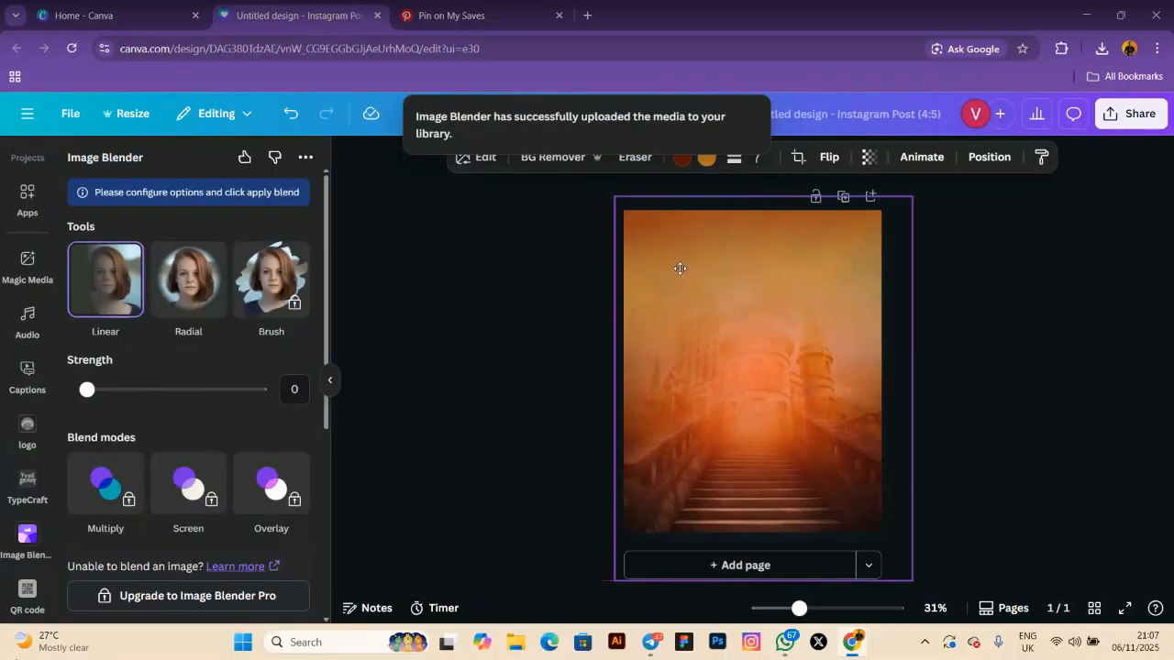
pyautogui.click(680, 267)
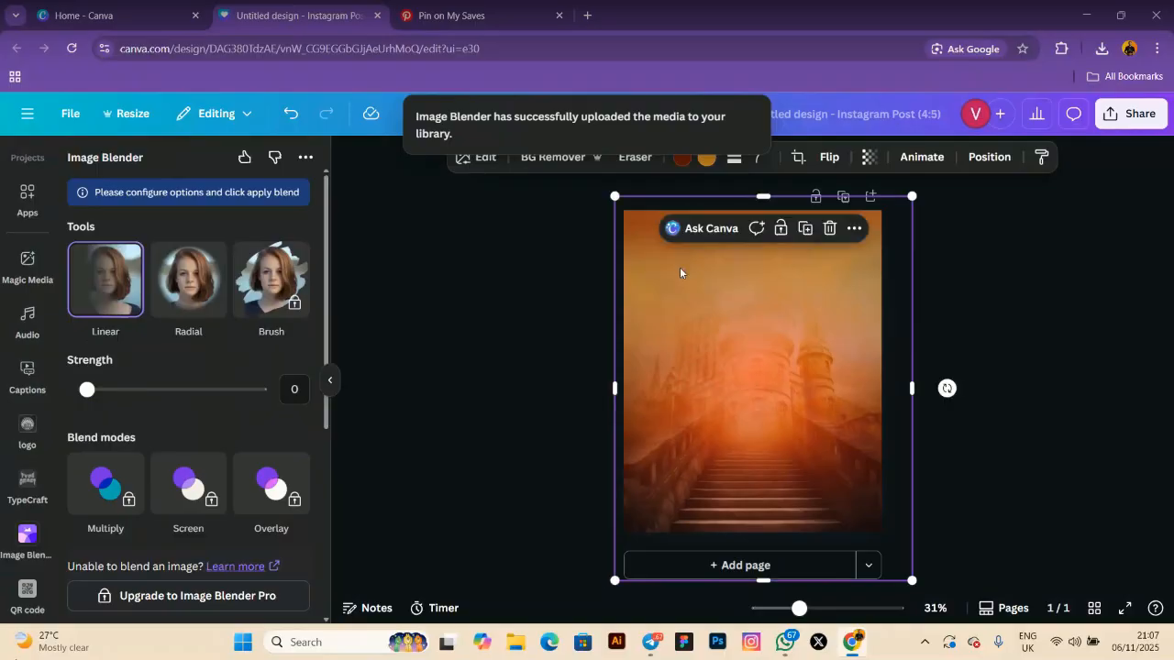
pyautogui.click(541, 309)
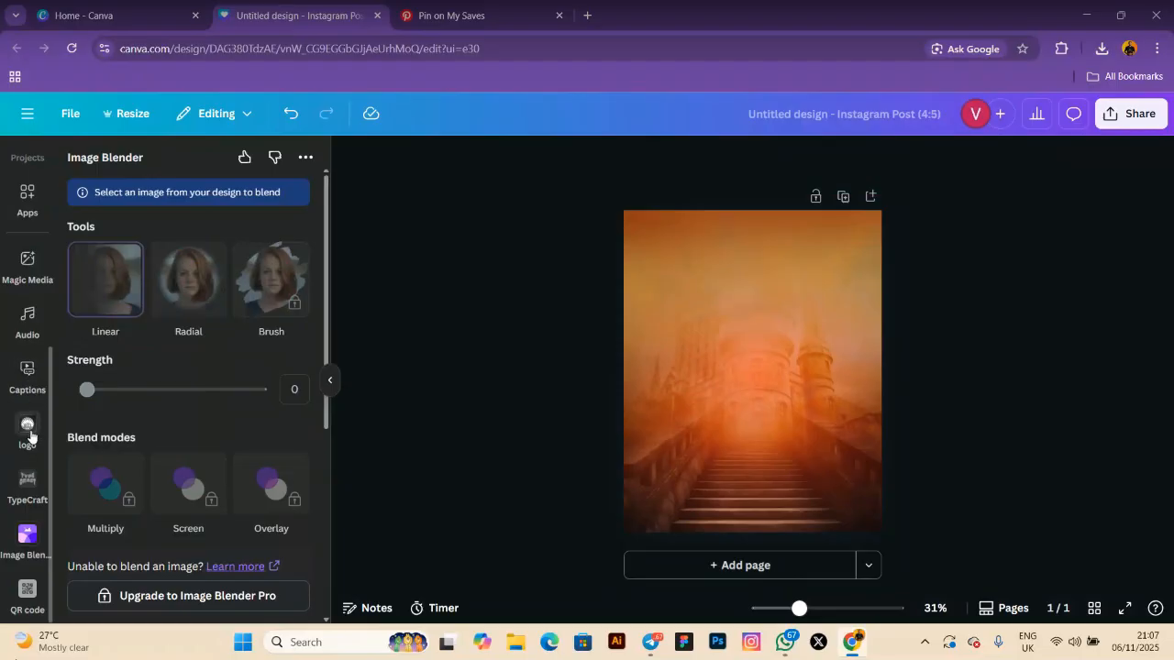
# - Add the original uploaded stairway image with the glowing cloudy sky and enlarge it to span the page width from the top edge
pyautogui.scroll(5, 37, 385)
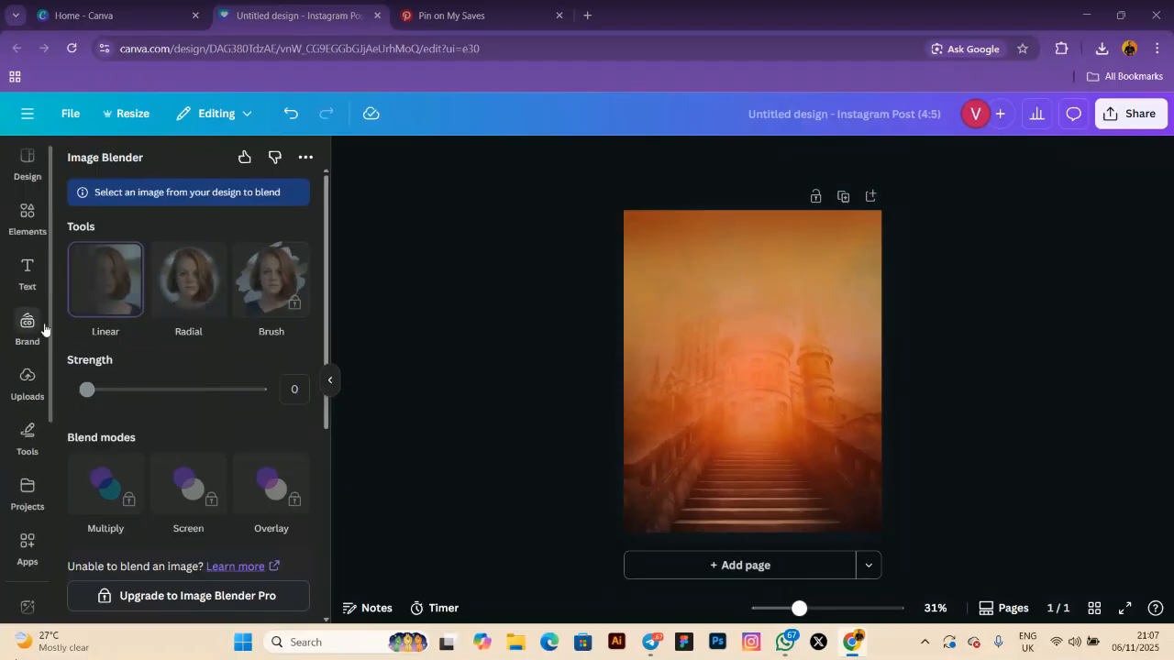
pyautogui.click(28, 395)
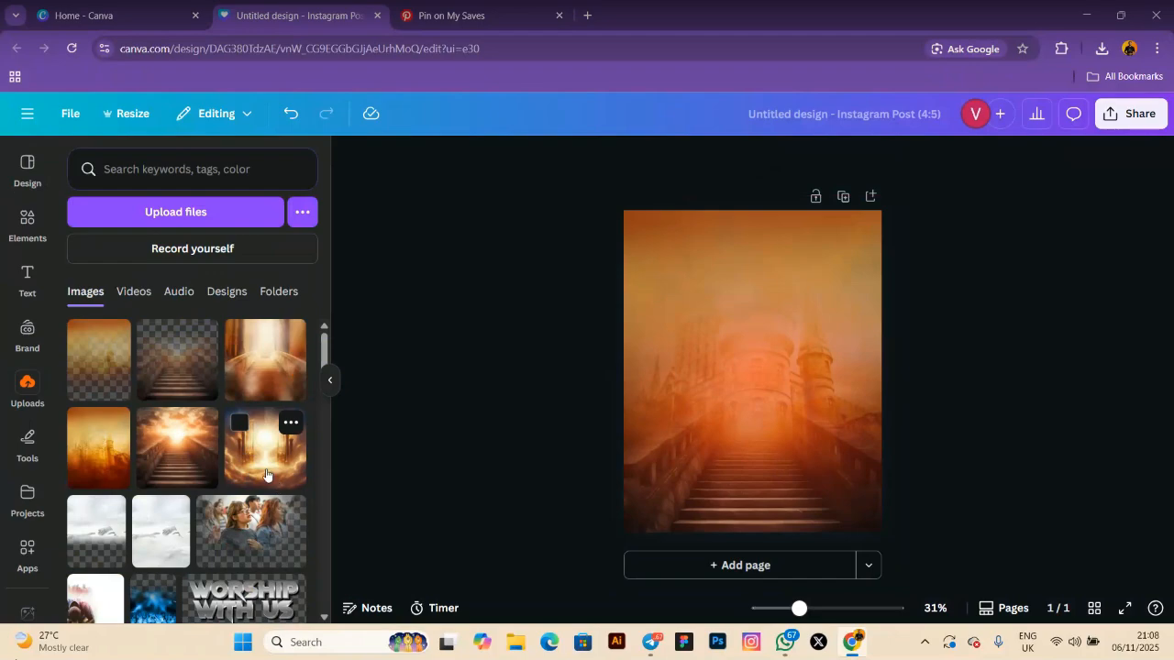
pyautogui.click(190, 454)
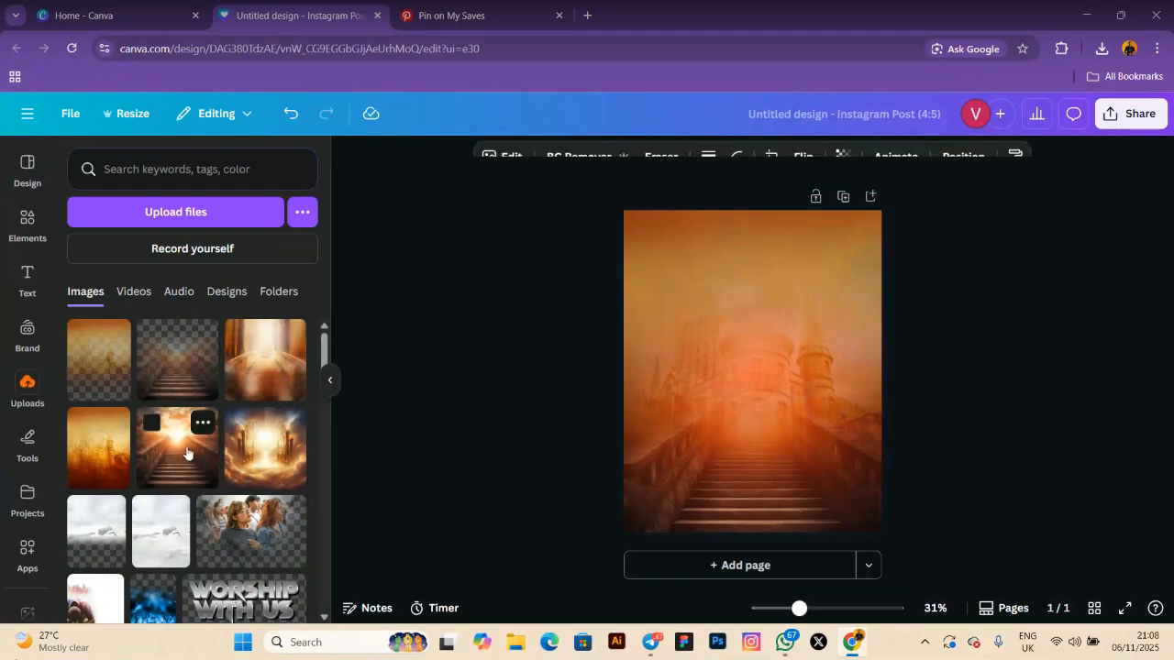
pyautogui.moveTo(665, 290); pyautogui.dragTo(565, 221)
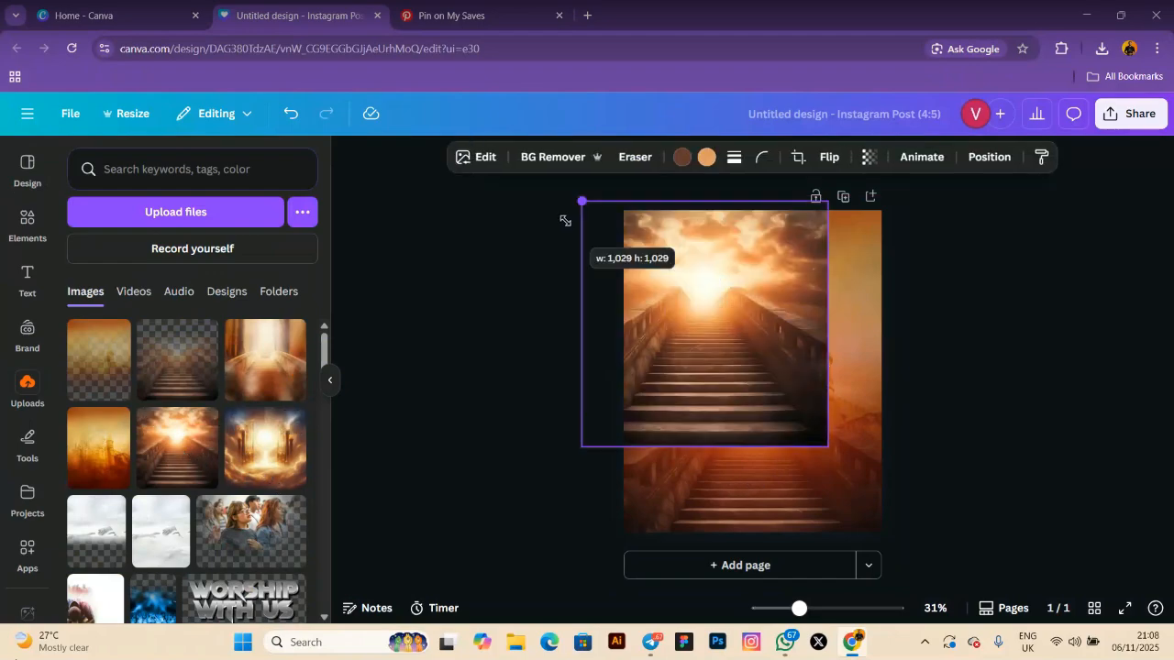
pyautogui.moveTo(752, 347); pyautogui.dragTo(805, 369)
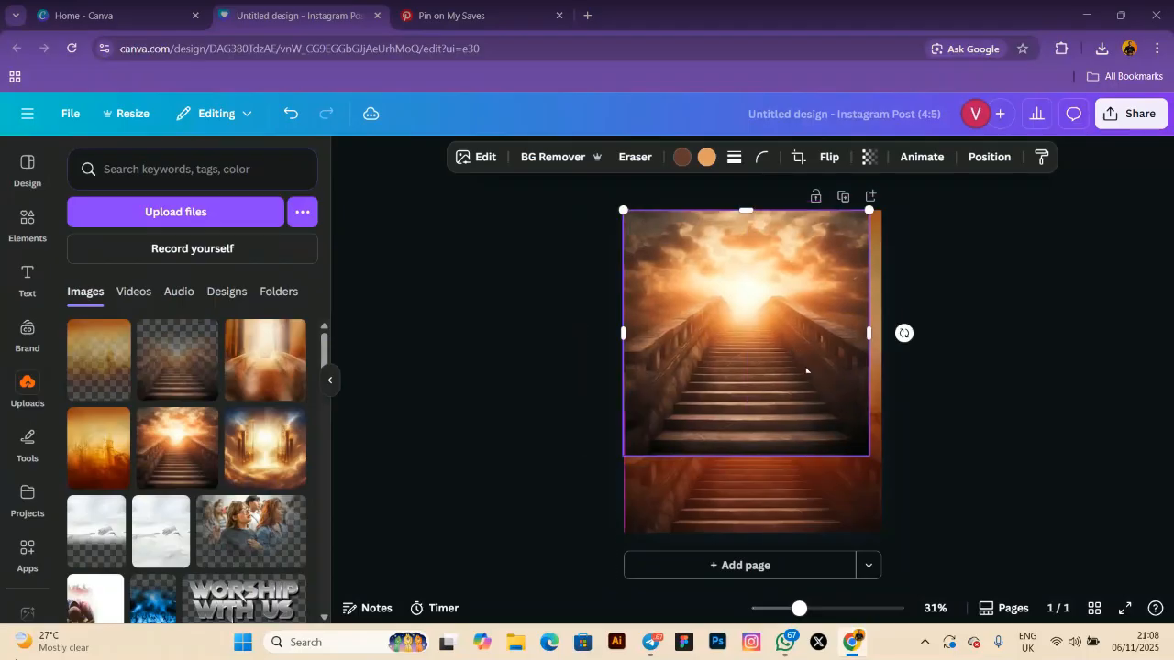
pyautogui.moveTo(868, 455); pyautogui.dragTo(877, 475)
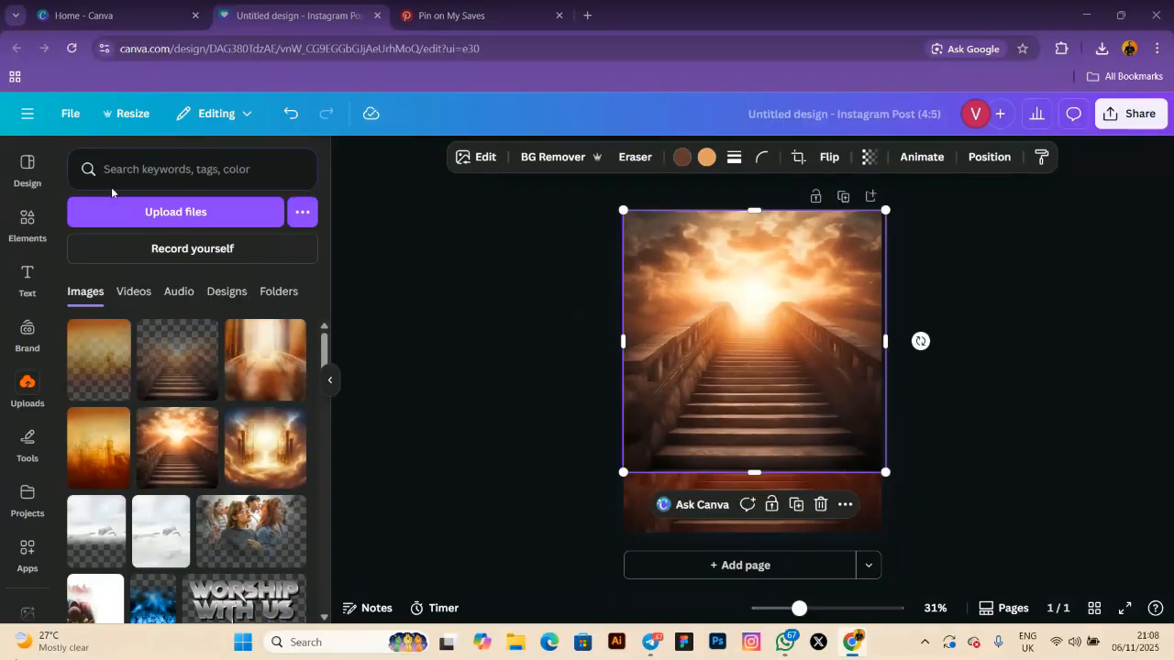
# - Fade out the stairs of the new image with a Linear blend at strength 0, keeping only the clouds at the top, and save it
pyautogui.scroll(-3, 23, 491)
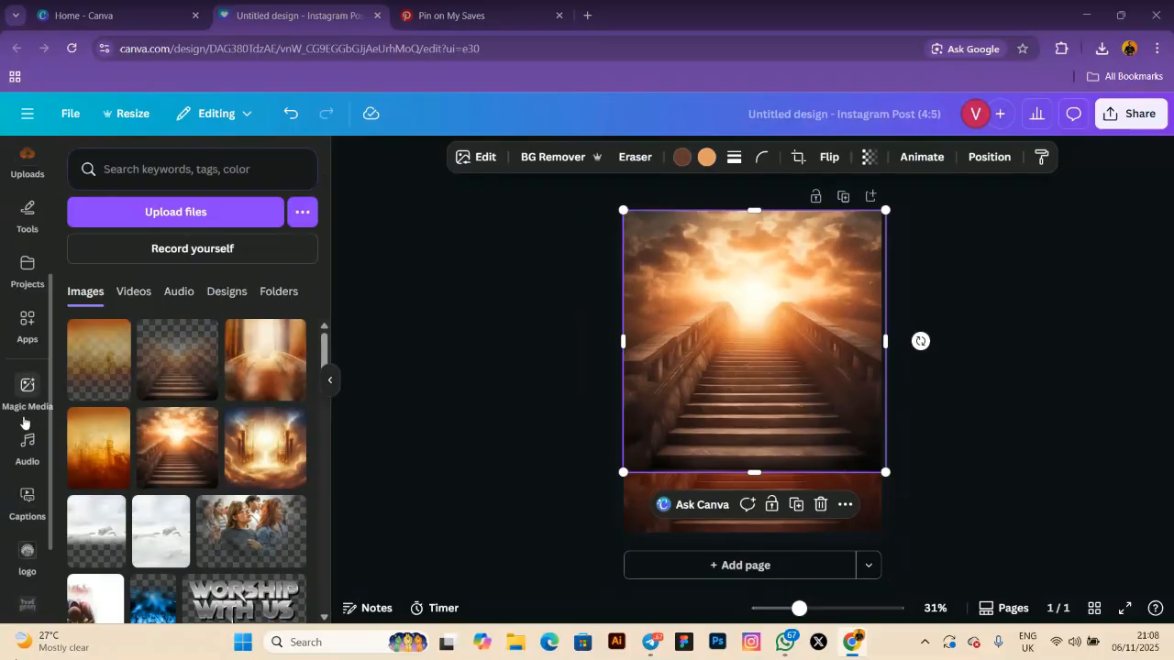
pyautogui.scroll(-2, 27, 404)
pyautogui.click(22, 534)
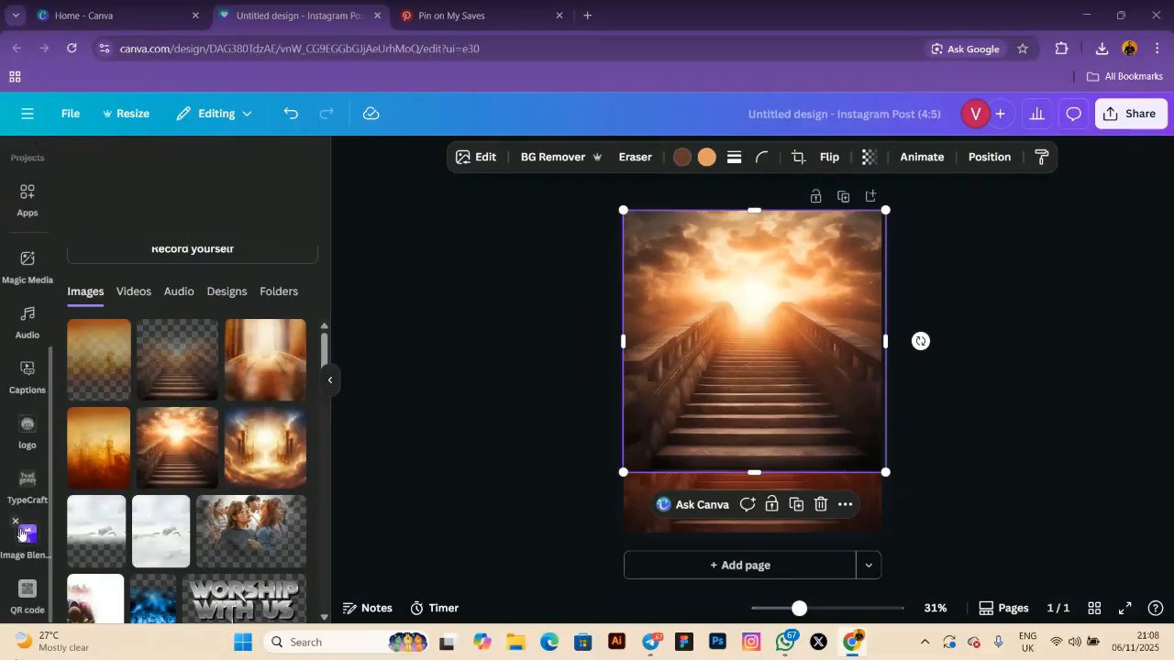
pyautogui.click(174, 284)
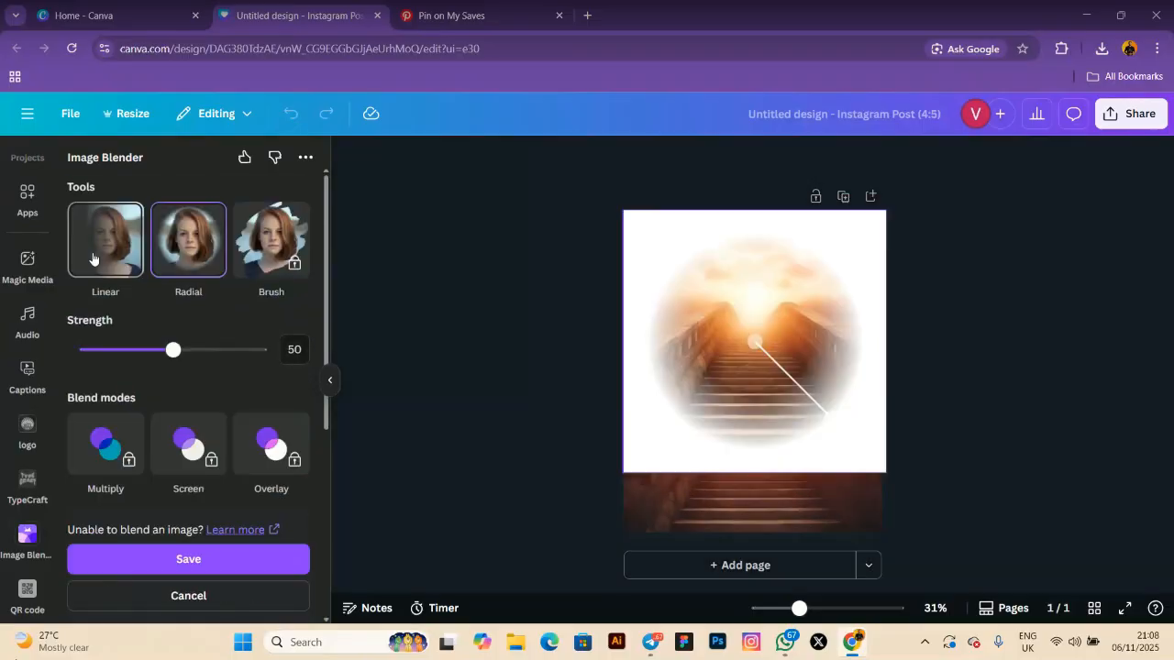
pyautogui.click(91, 259)
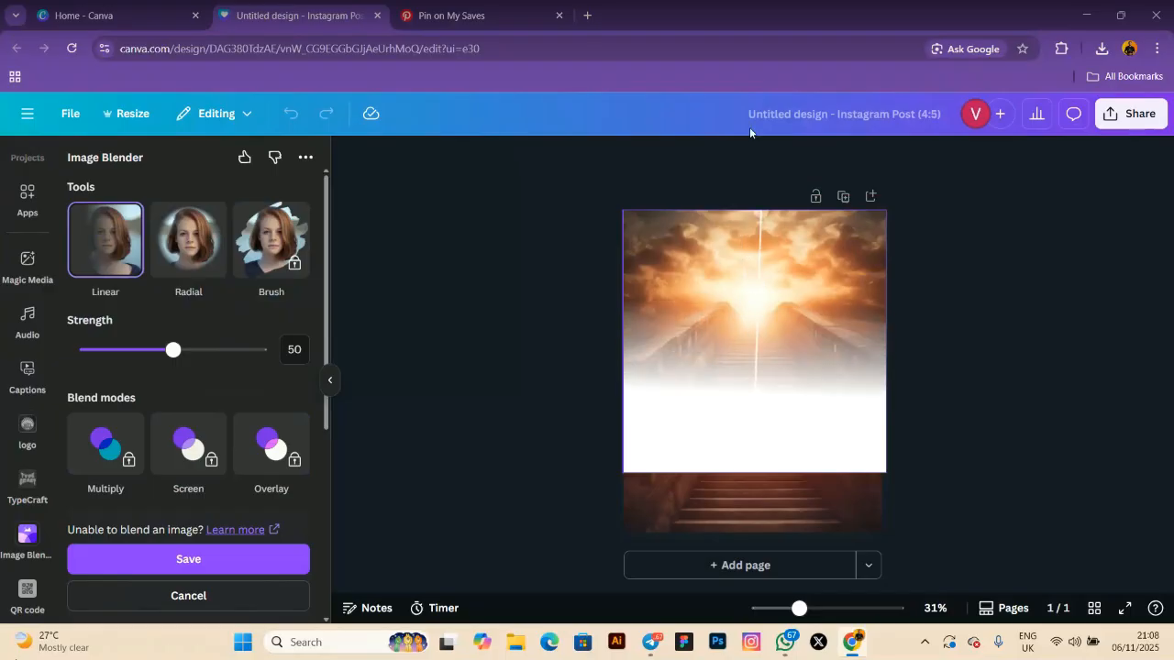
pyautogui.moveTo(755, 395); pyautogui.dragTo(762, 474)
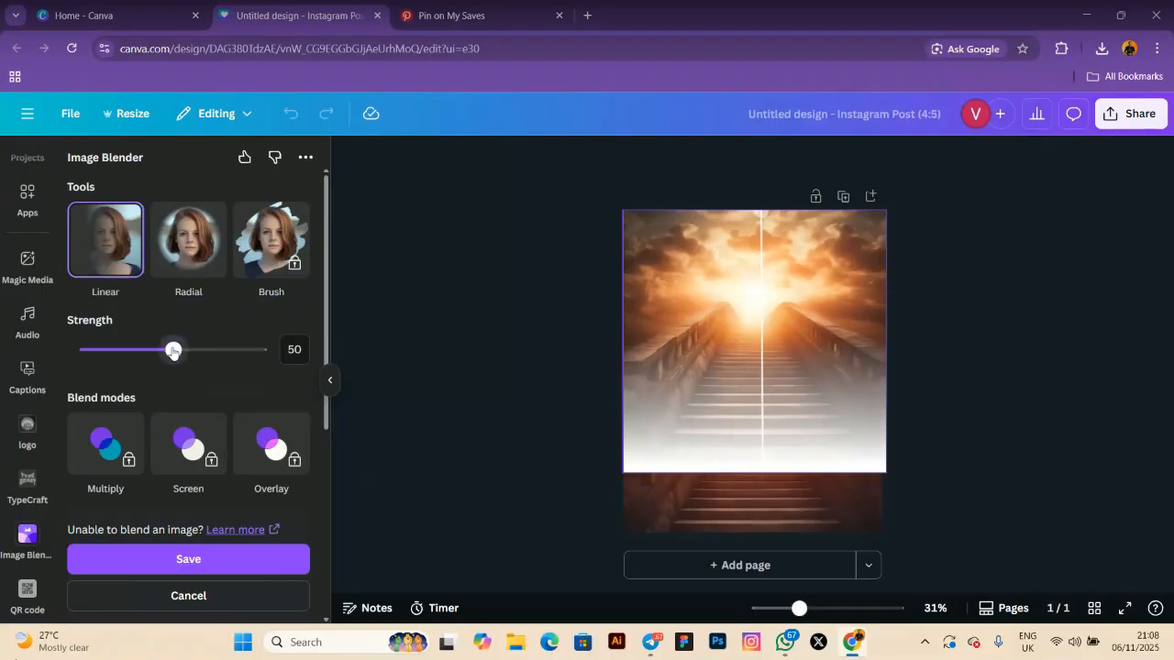
pyautogui.moveTo(173, 350); pyautogui.dragTo(17, 377)
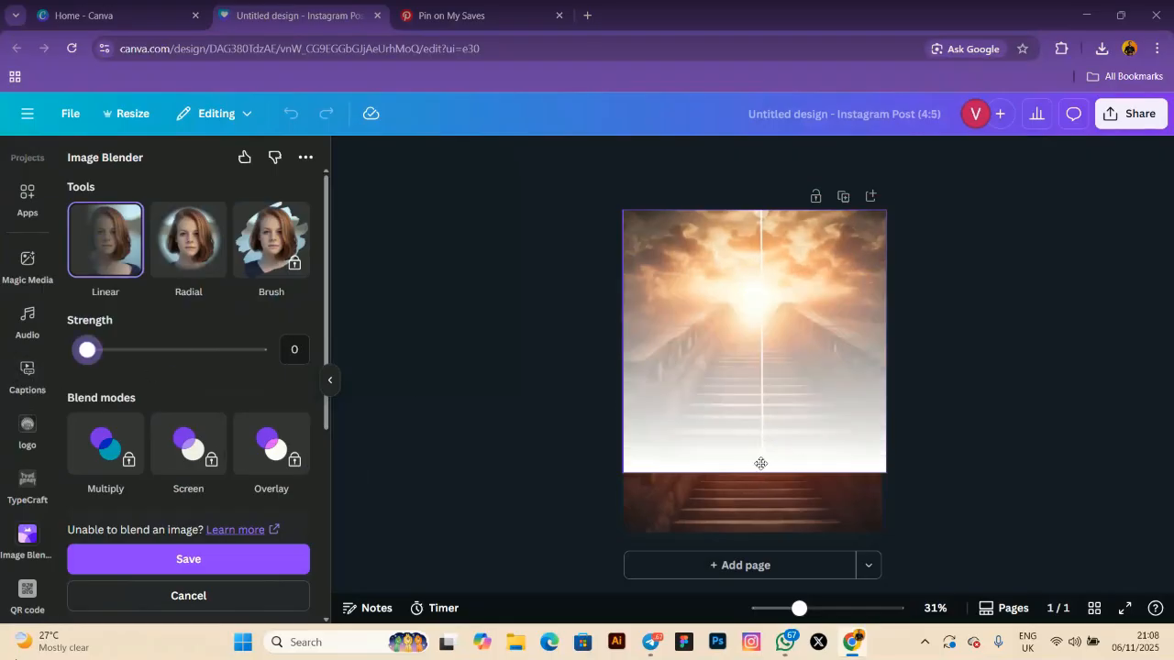
pyautogui.moveTo(761, 452); pyautogui.dragTo(751, 299)
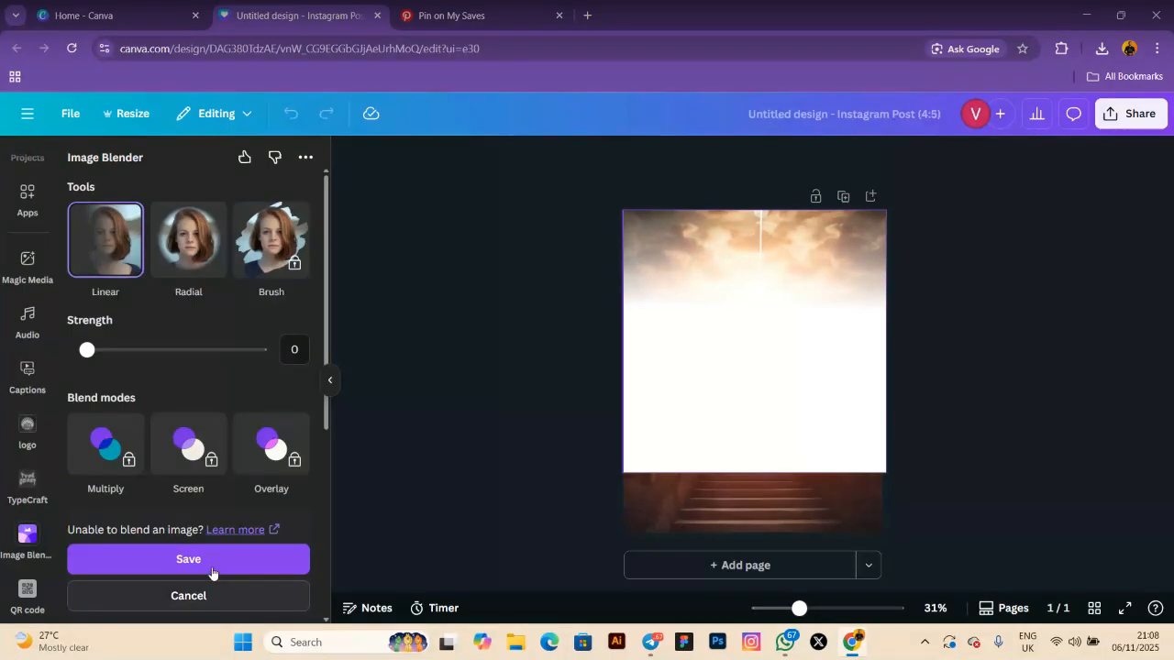
pyautogui.click(216, 557)
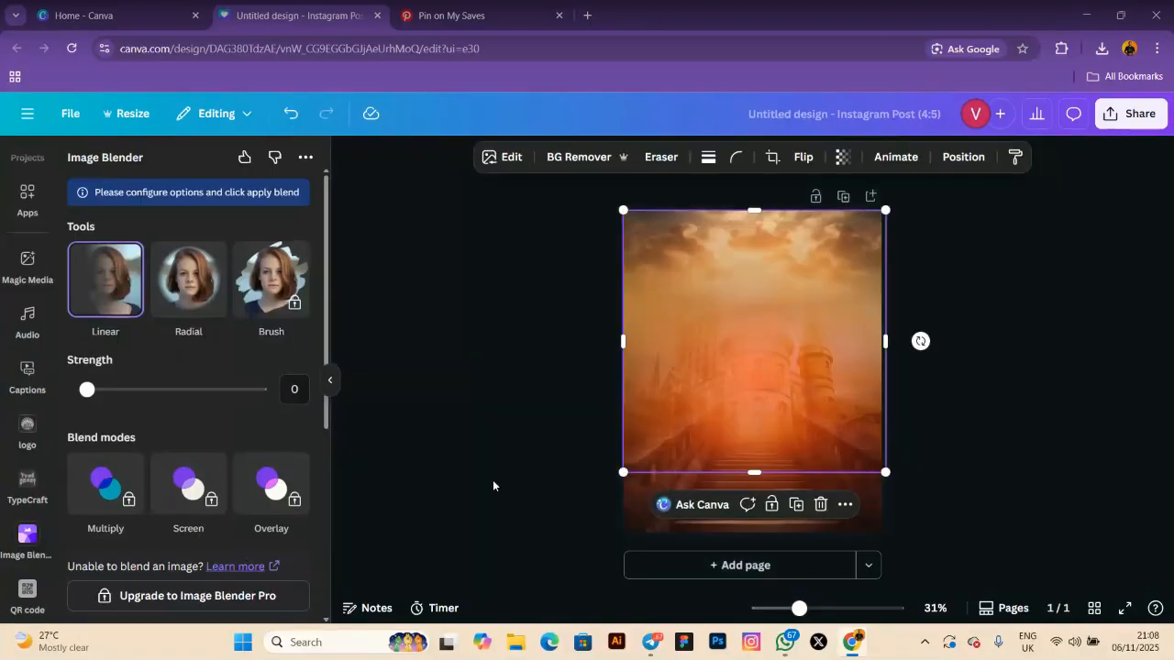
pyautogui.click(561, 374)
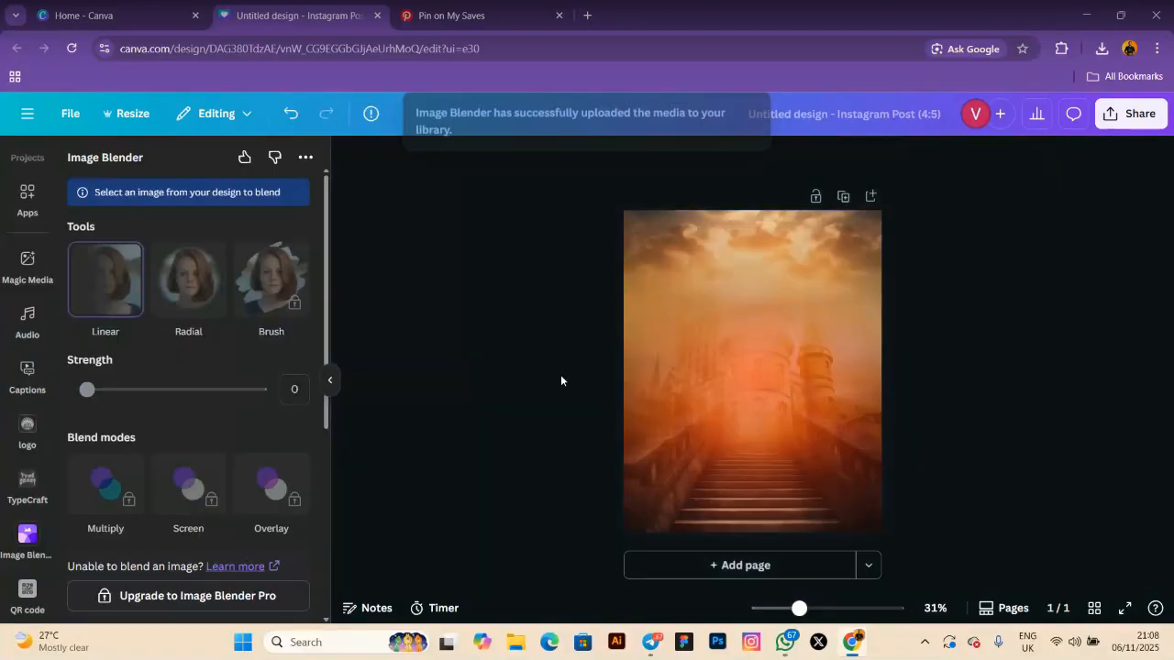
# - Try to send the faded cloud image to the back of the layers, and undo the change
pyautogui.click(729, 269)
pyautogui.rightClick(729, 271)
pyautogui.moveTo(779, 328)
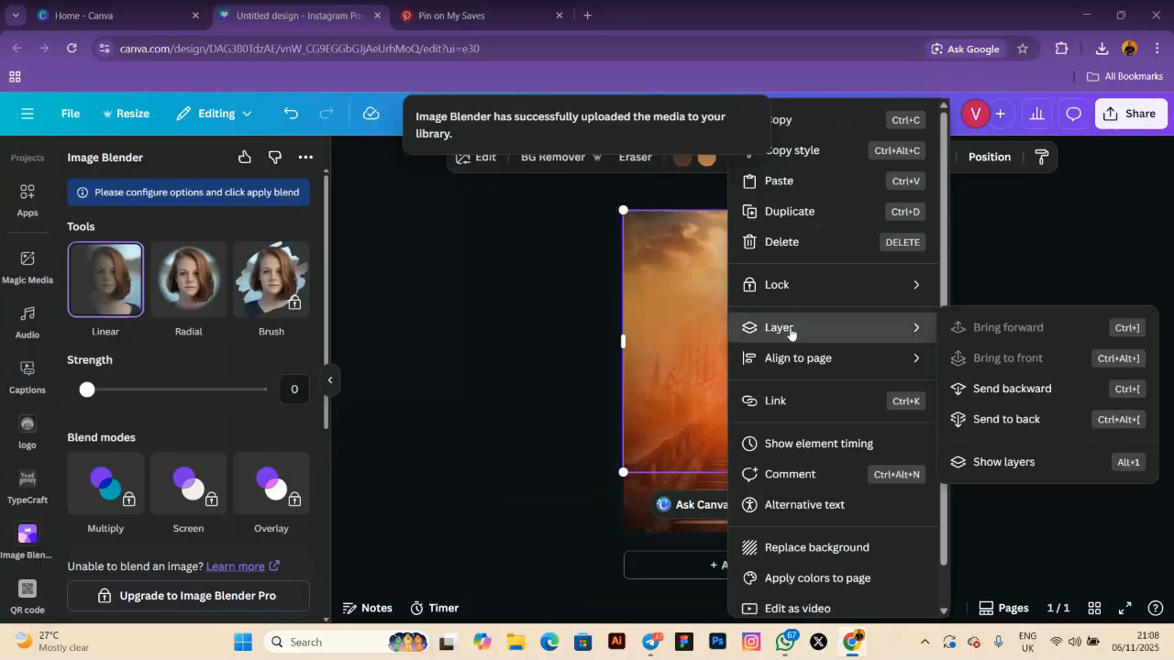
pyautogui.click(1003, 420)
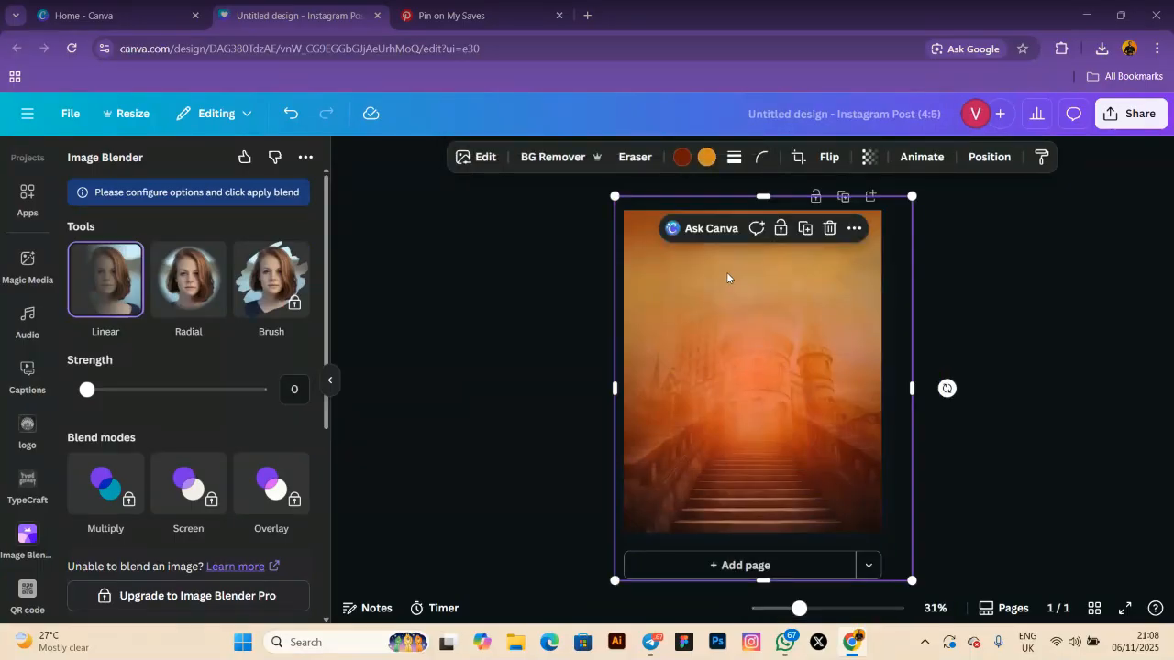
pyautogui.hotkey('ctrl', 'z')
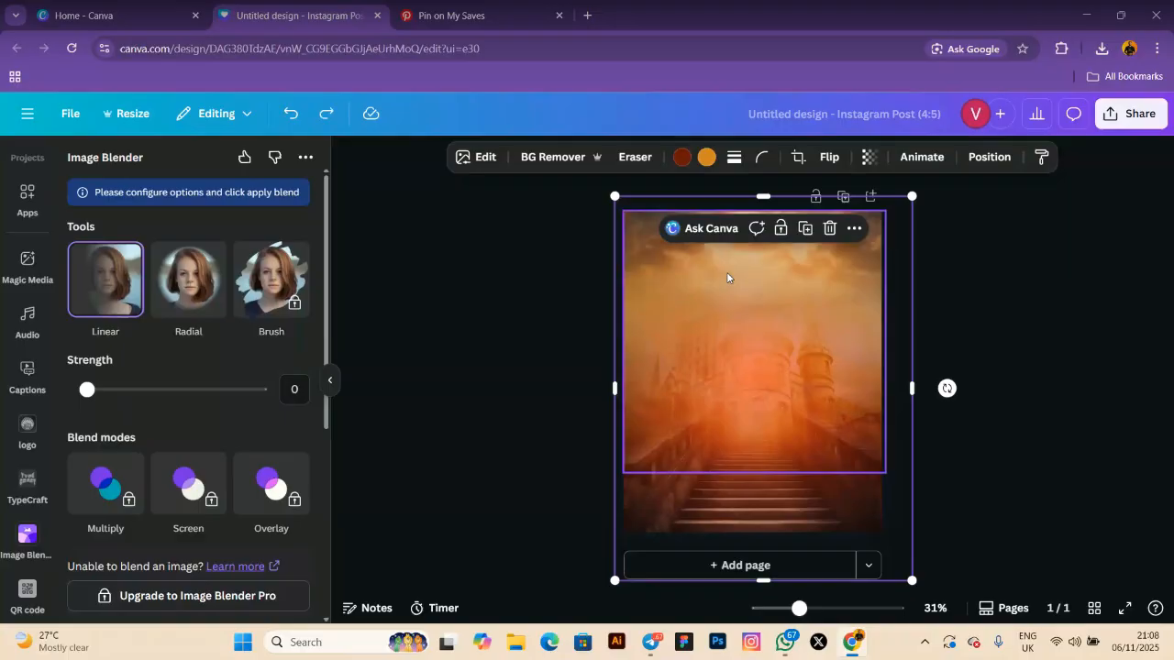
# - Set the transparency of the faded cloud image to 70
pyautogui.click(673, 253)
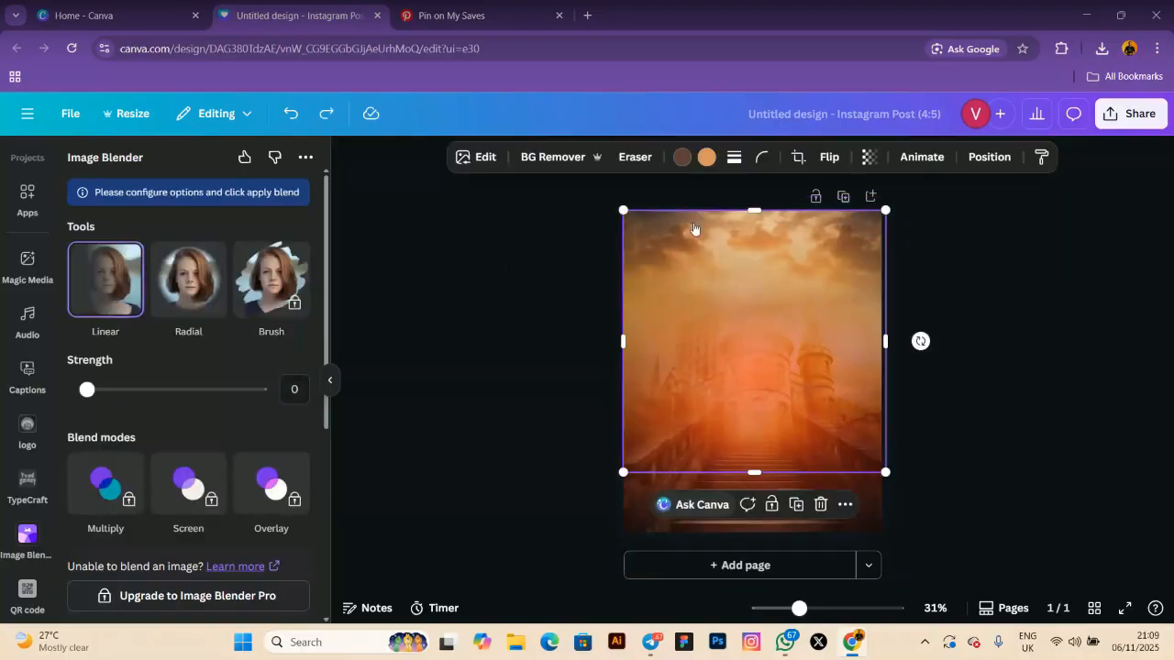
pyautogui.hotkey('ctrl', 'y')
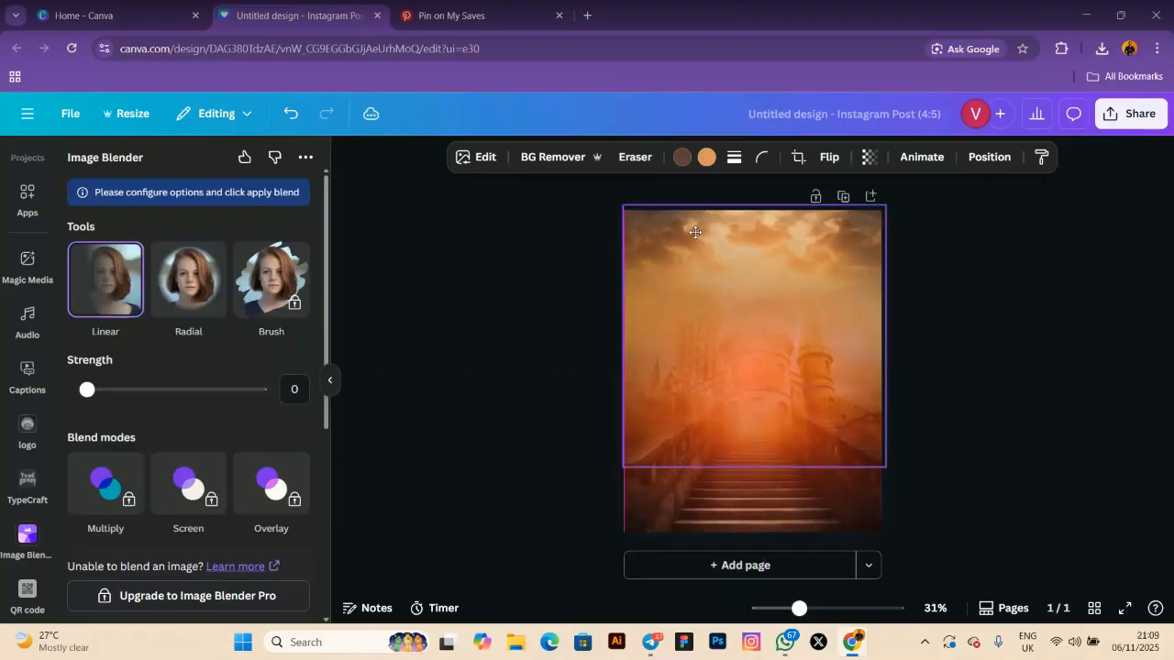
pyautogui.click(694, 235)
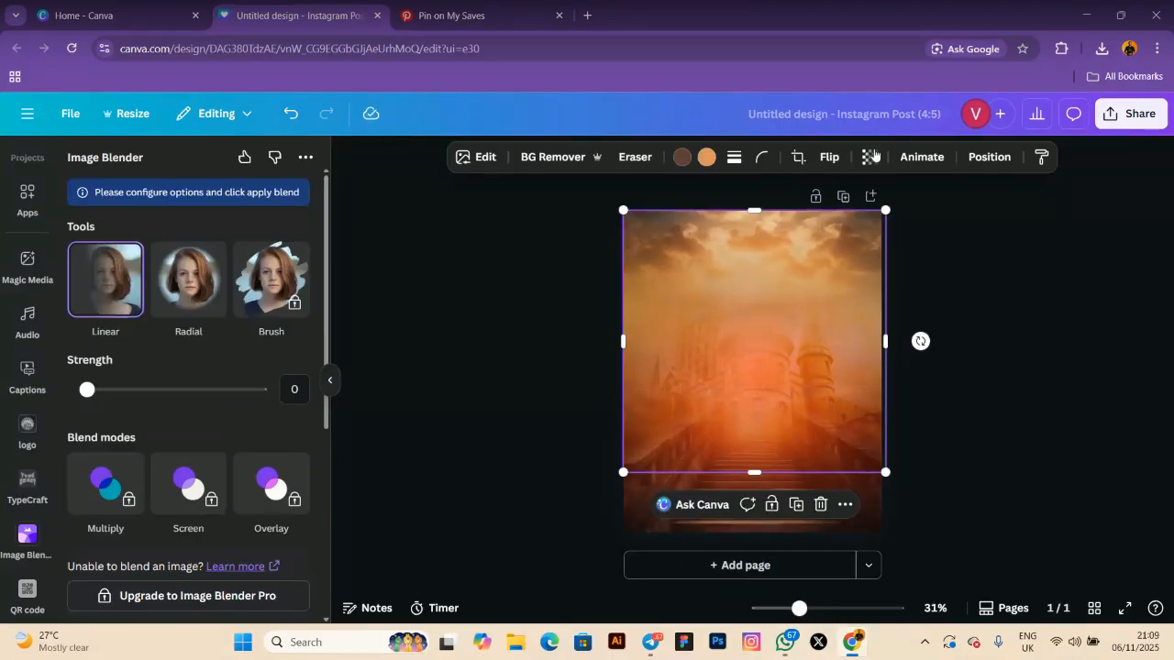
pyautogui.click(869, 157)
pyautogui.click(847, 227)
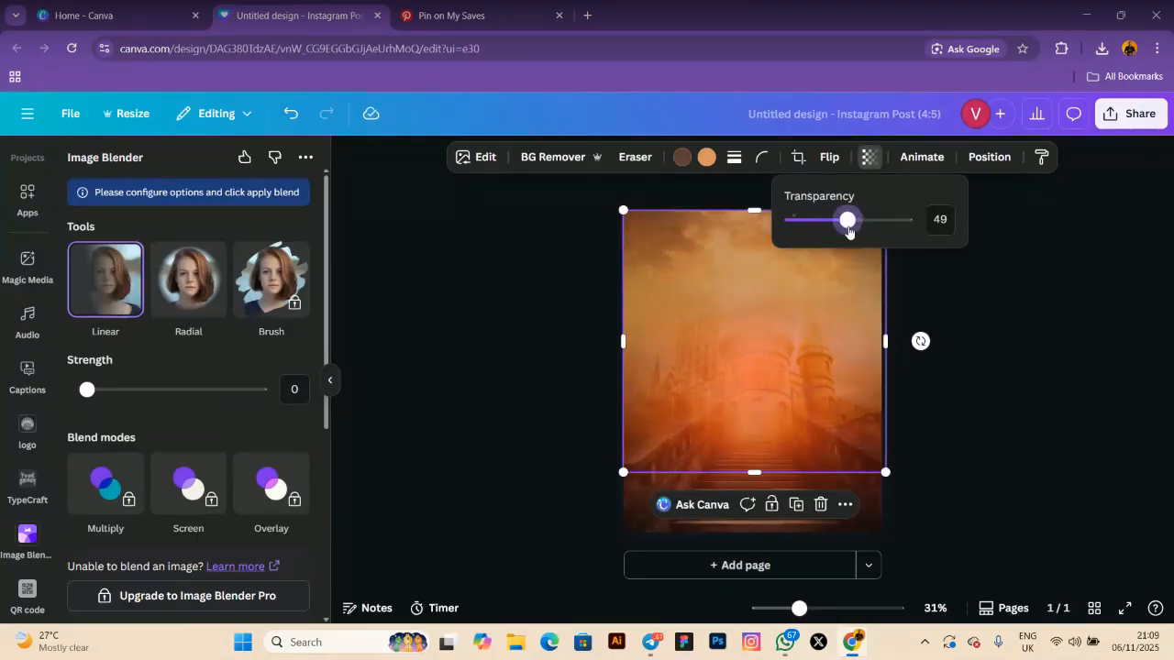
pyautogui.moveTo(848, 230); pyautogui.dragTo(872, 230)
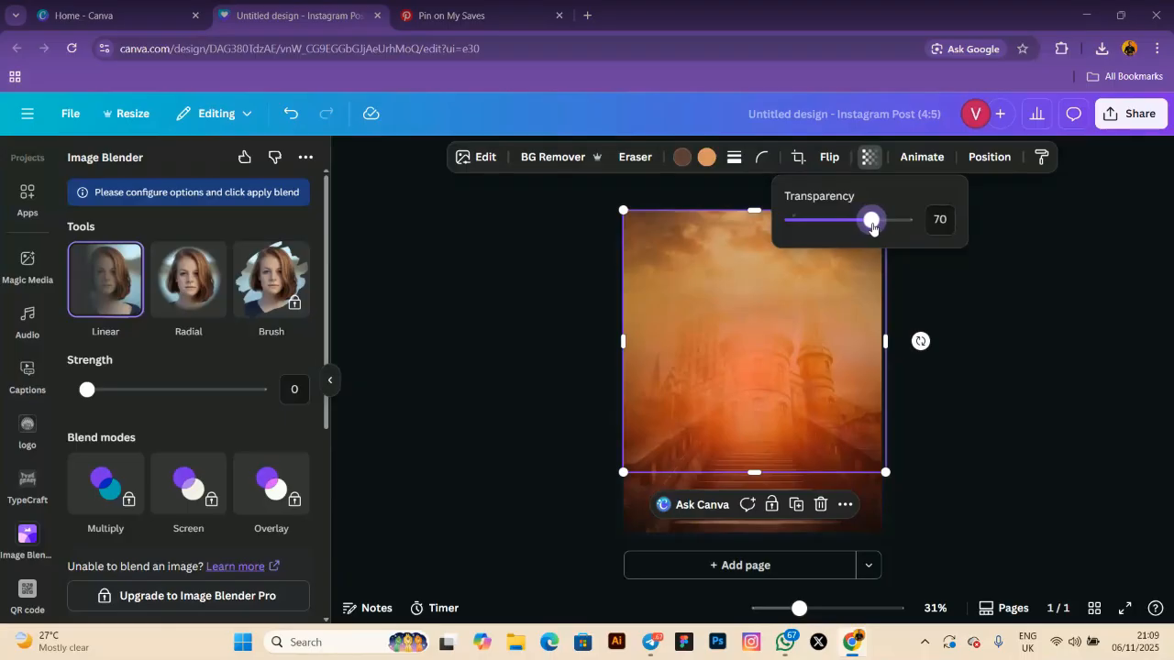
pyautogui.click(525, 289)
pyautogui.click(524, 290)
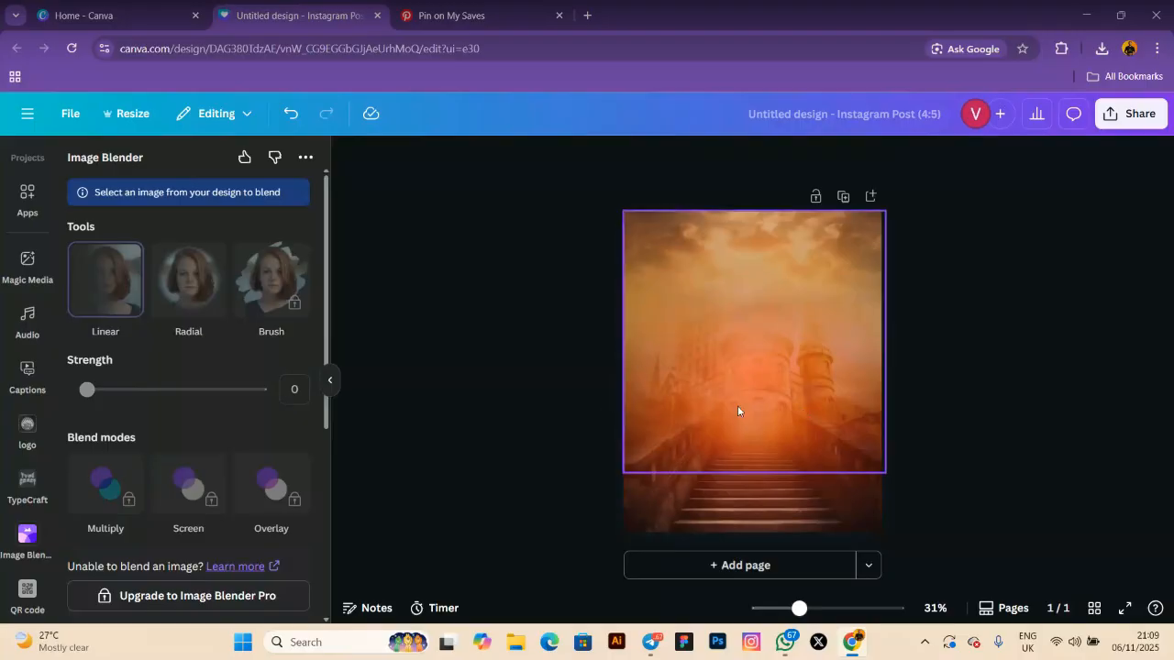
# - Try moving the faded cloud image and the castle image out of place on the page, and undo the moves
pyautogui.click(716, 433)
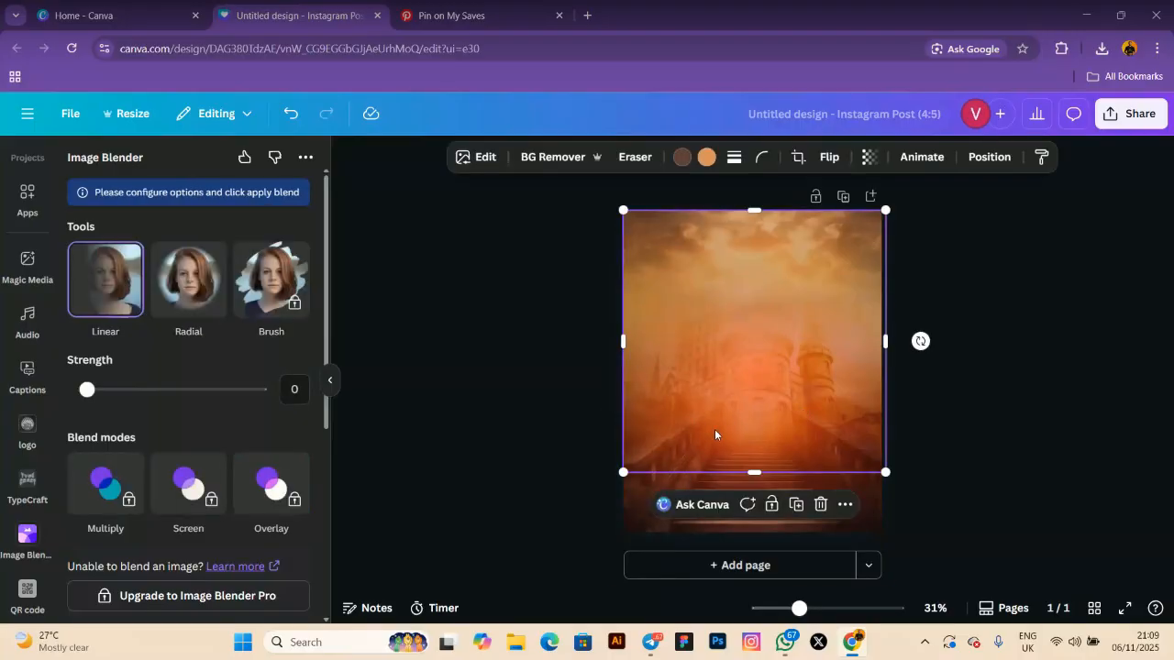
pyautogui.moveTo(714, 429); pyautogui.dragTo(802, 595)
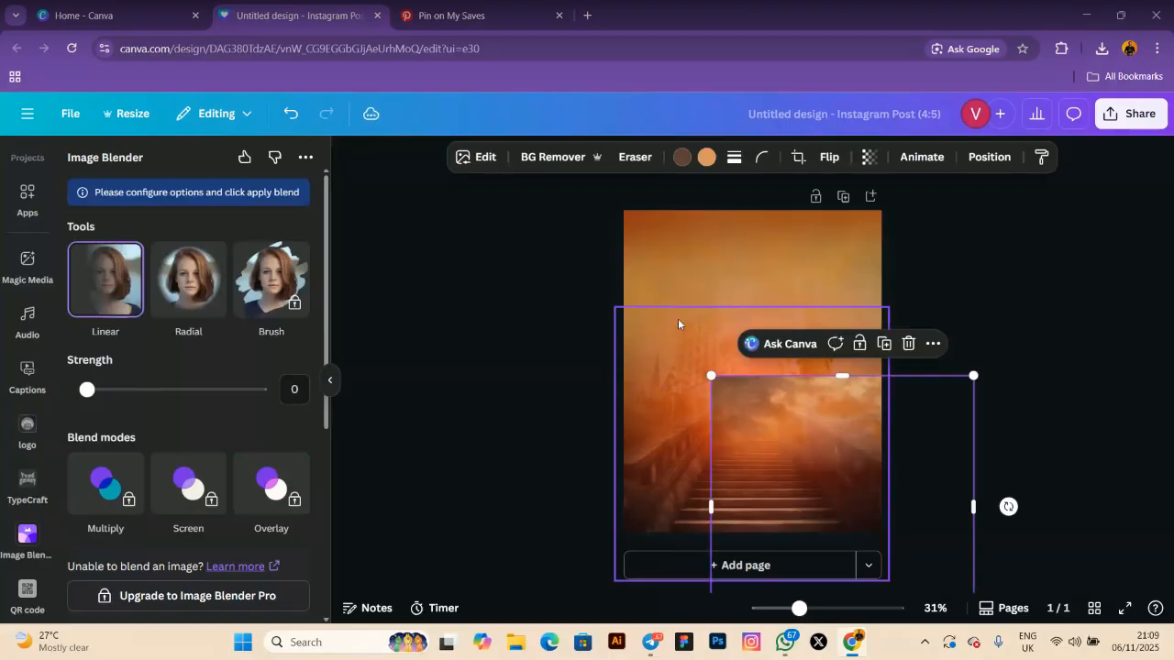
pyautogui.click(690, 287)
pyautogui.moveTo(690, 288)
pyautogui.mouseDown()
pyautogui.moveTo(555, 270)
pyautogui.moveTo(844, 257)
pyautogui.moveTo(681, 287)
pyautogui.moveTo(693, 283)
pyautogui.mouseUp()
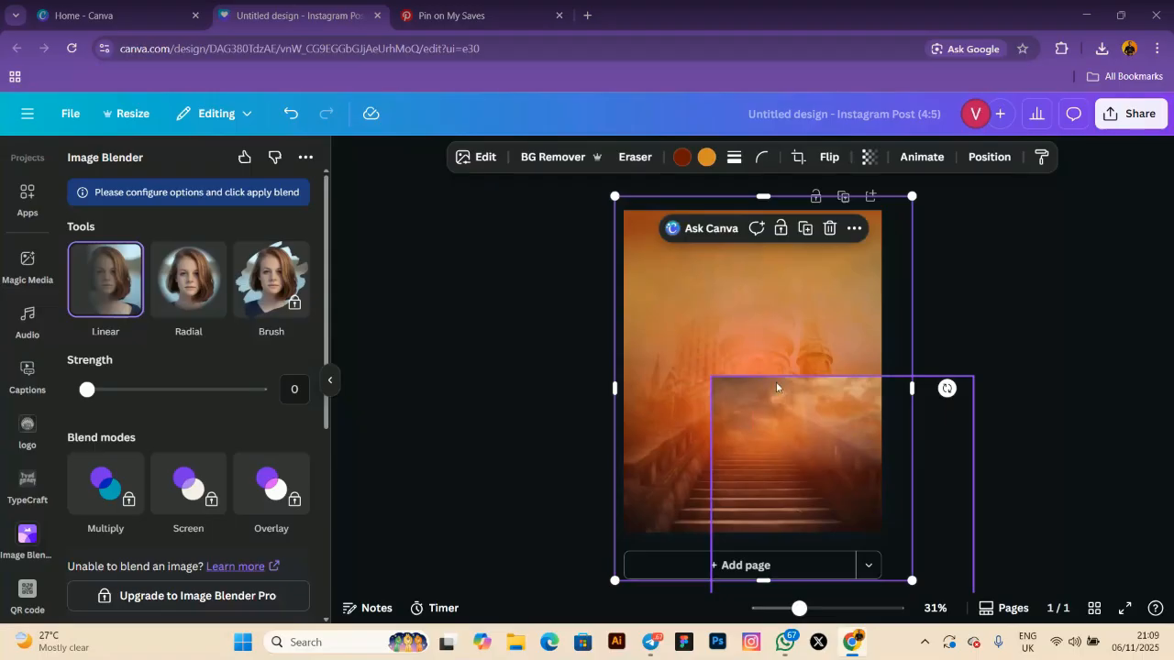
pyautogui.hotkey('ctrl', 'z')
pyautogui.hotkey('ctrl', 'z')
pyautogui.hotkey('ctrl', 'z')
pyautogui.hotkey('ctrl', 'z')
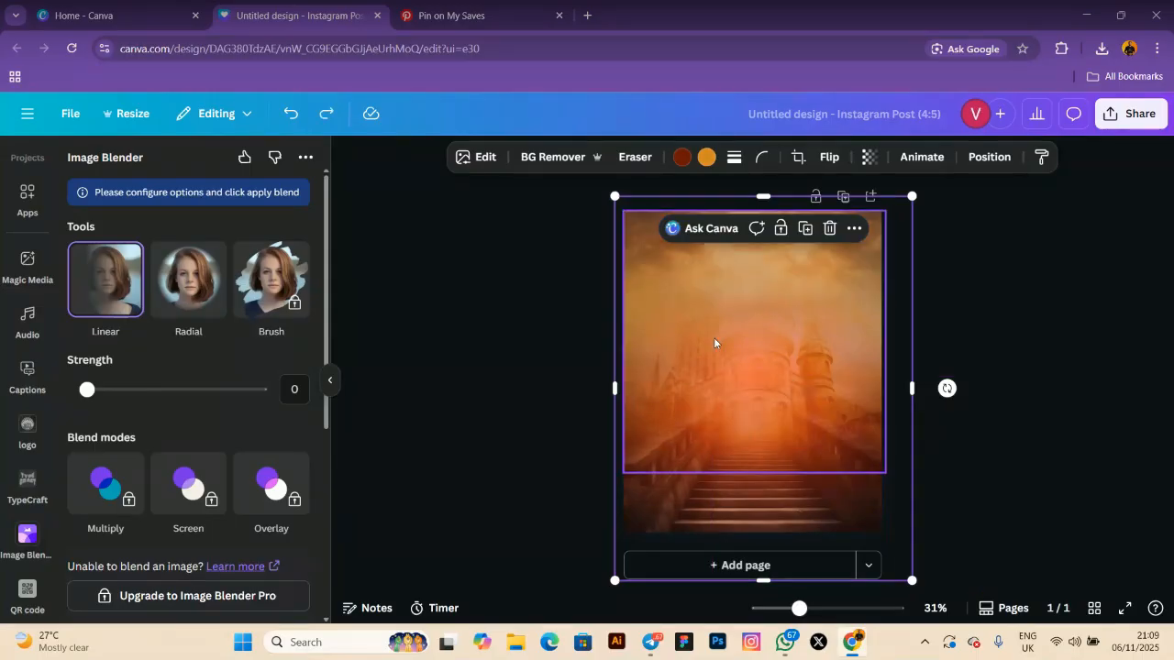
pyautogui.click(451, 364)
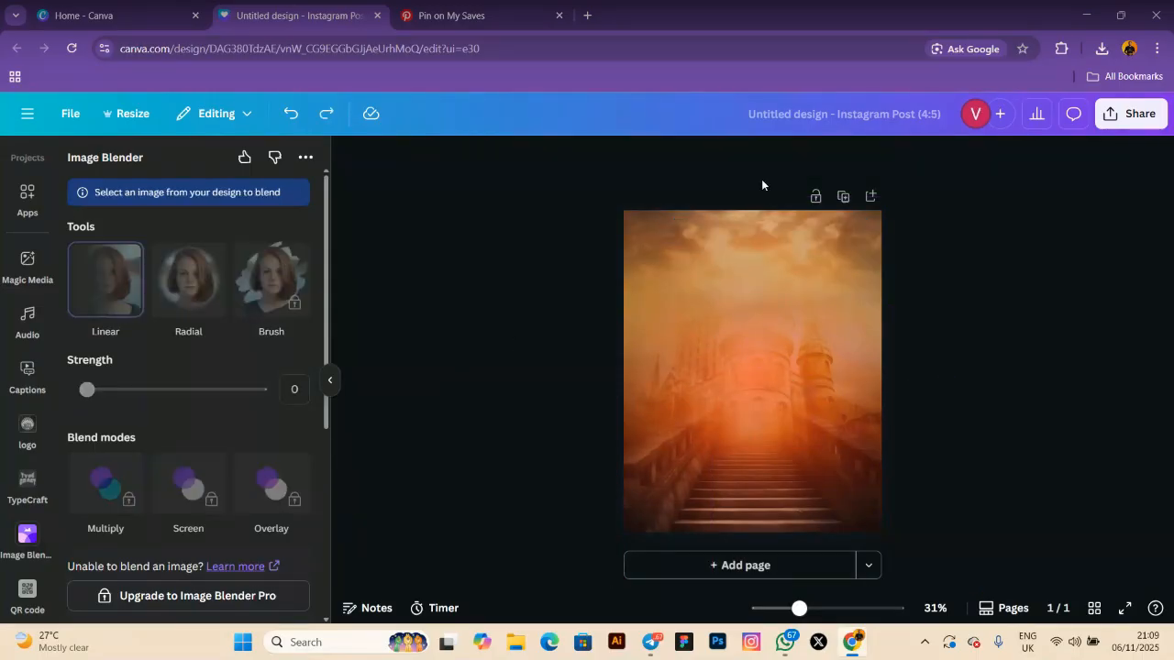
# - Duplicate the page and delete the faded cloud image and the castle image from the copy
pyautogui.click(843, 198)
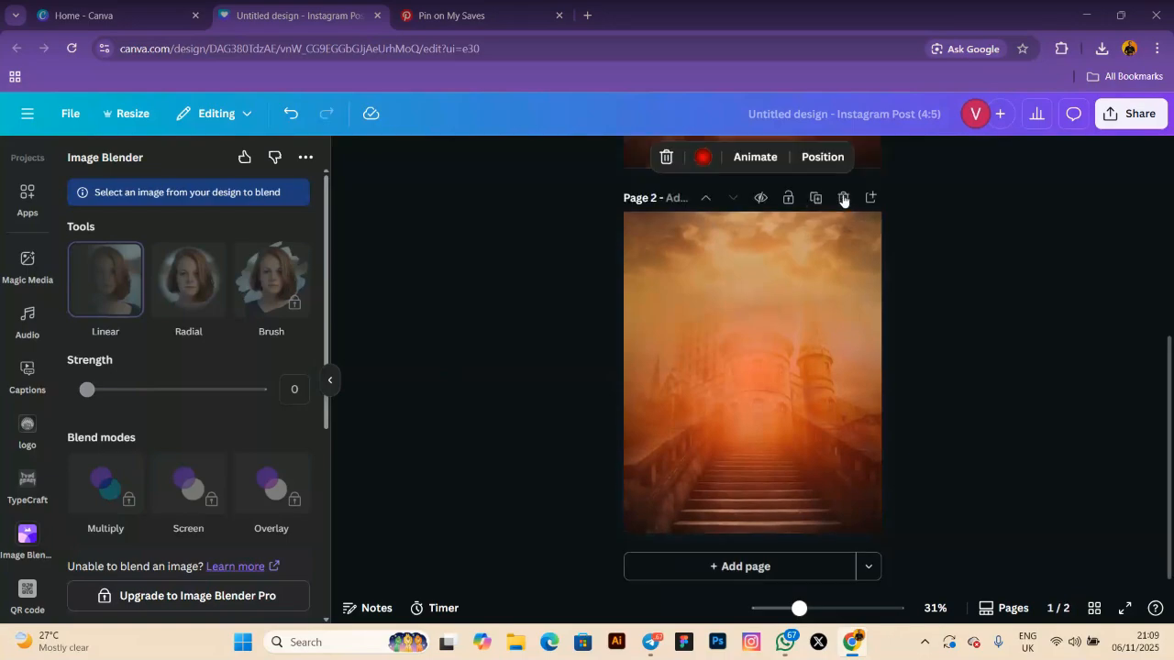
pyautogui.scroll(3, 705, 282)
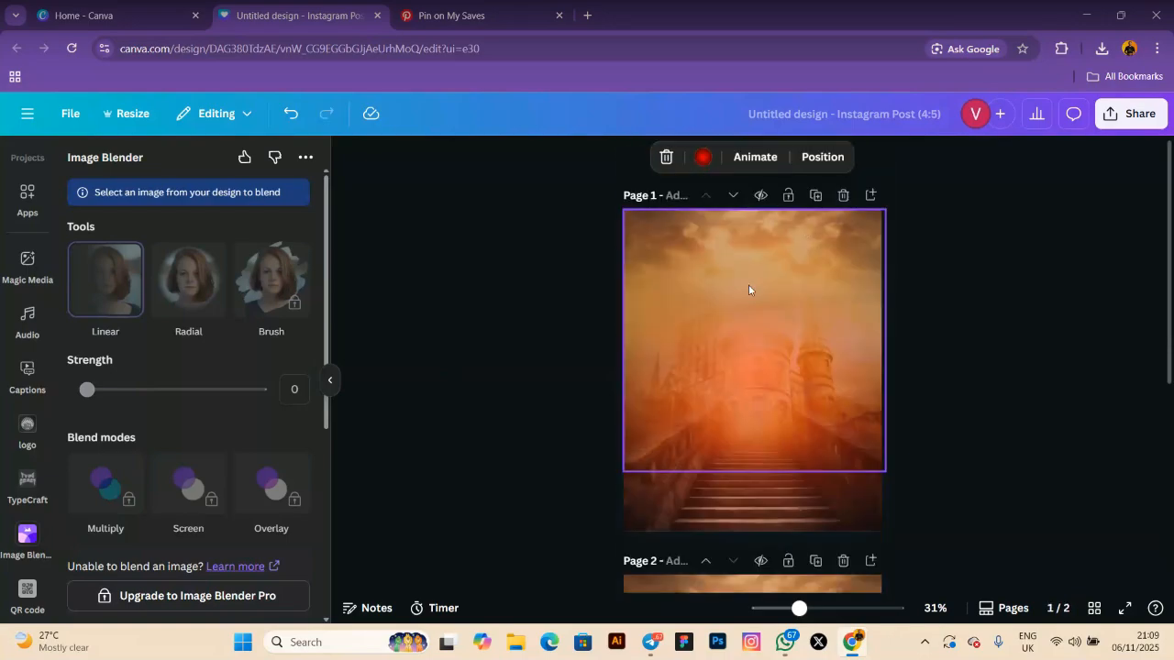
pyautogui.scroll(-3, 742, 425)
pyautogui.click(741, 291)
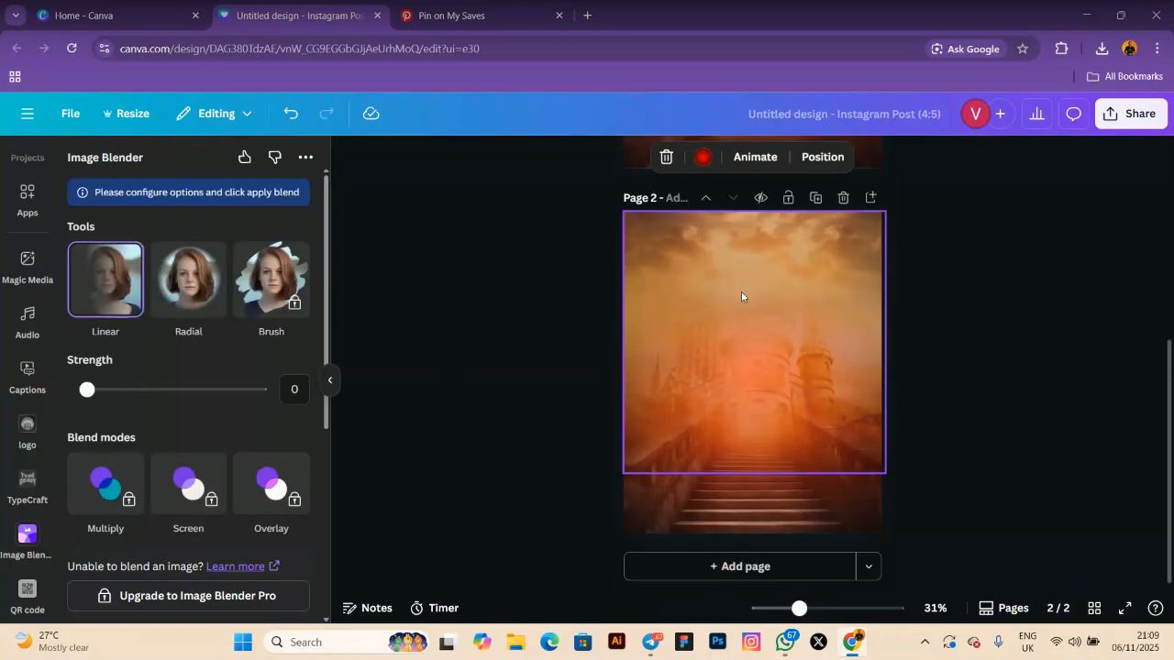
pyautogui.moveTo(741, 292); pyautogui.dragTo(743, 330)
pyautogui.click(650, 264)
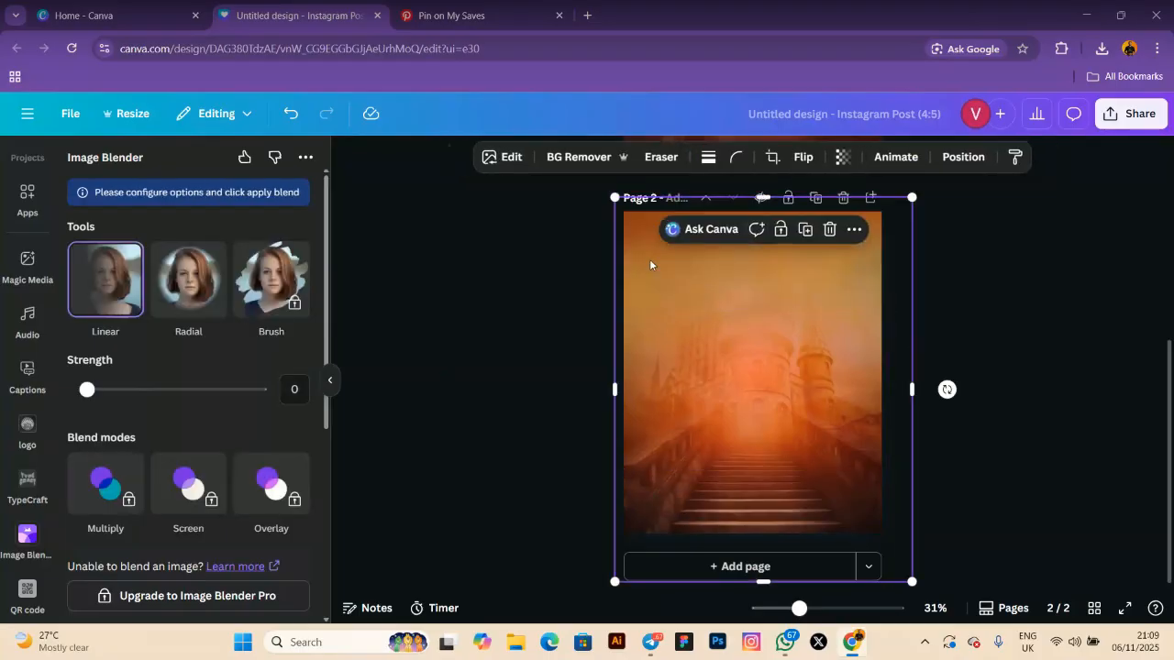
pyautogui.press('Delete')
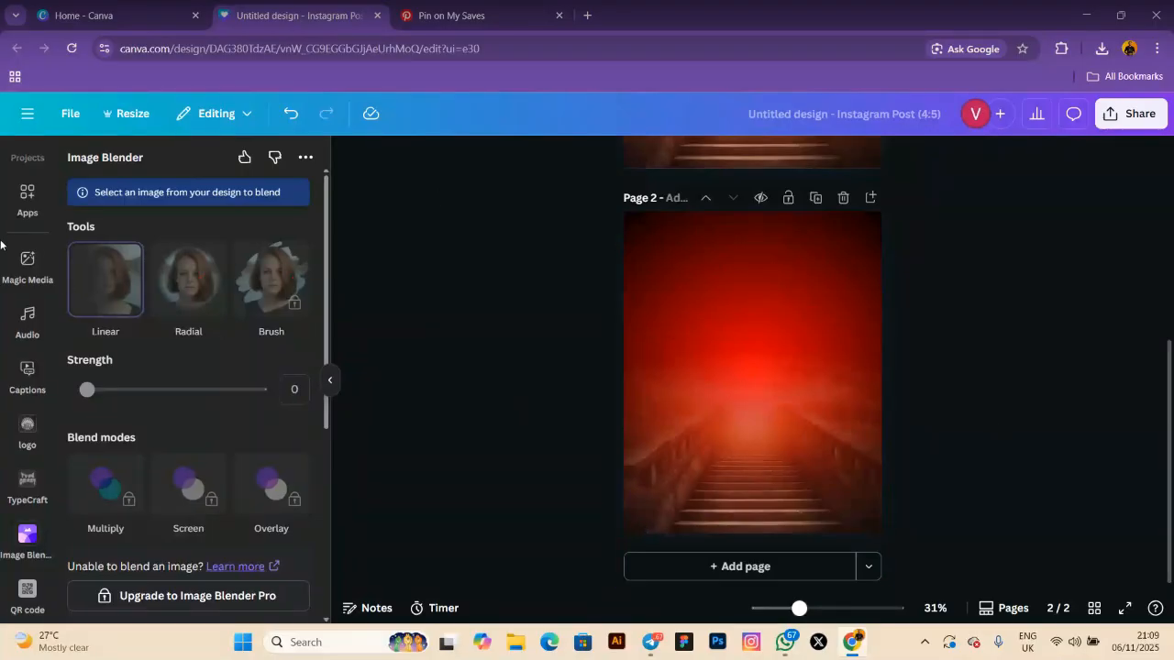
# - Add the uploaded golden gates image to page 2, align it with the page's upper-left corner and shrink it slightly
pyautogui.scroll(1, 29, 339)
pyautogui.scroll(4, 29, 338)
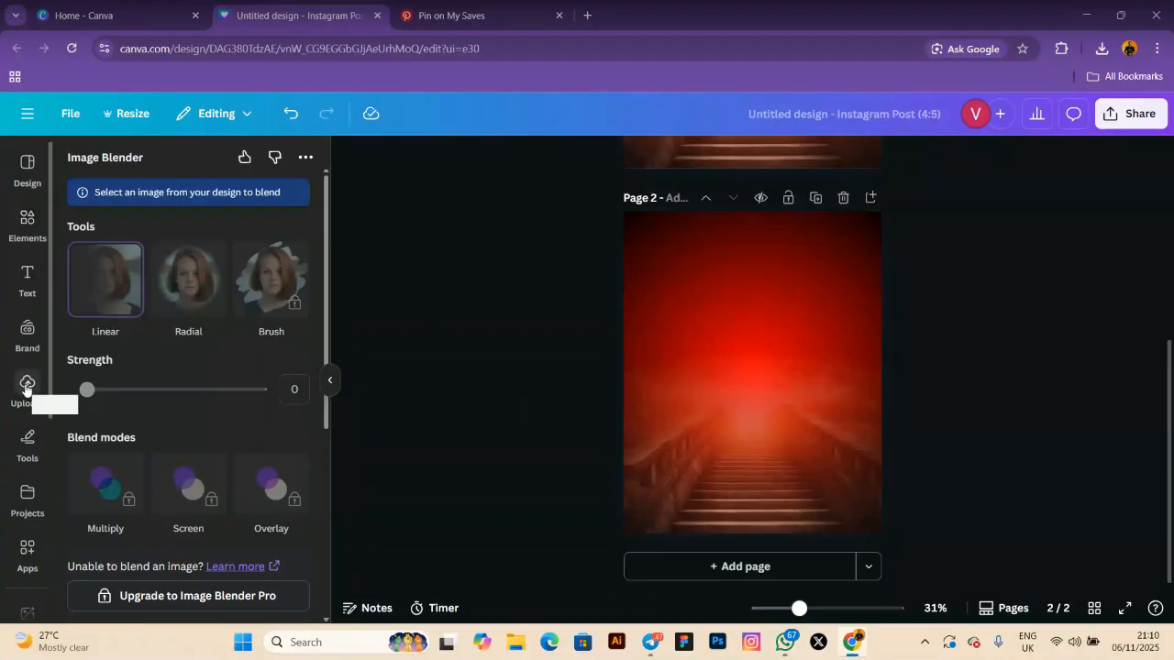
pyautogui.click(26, 389)
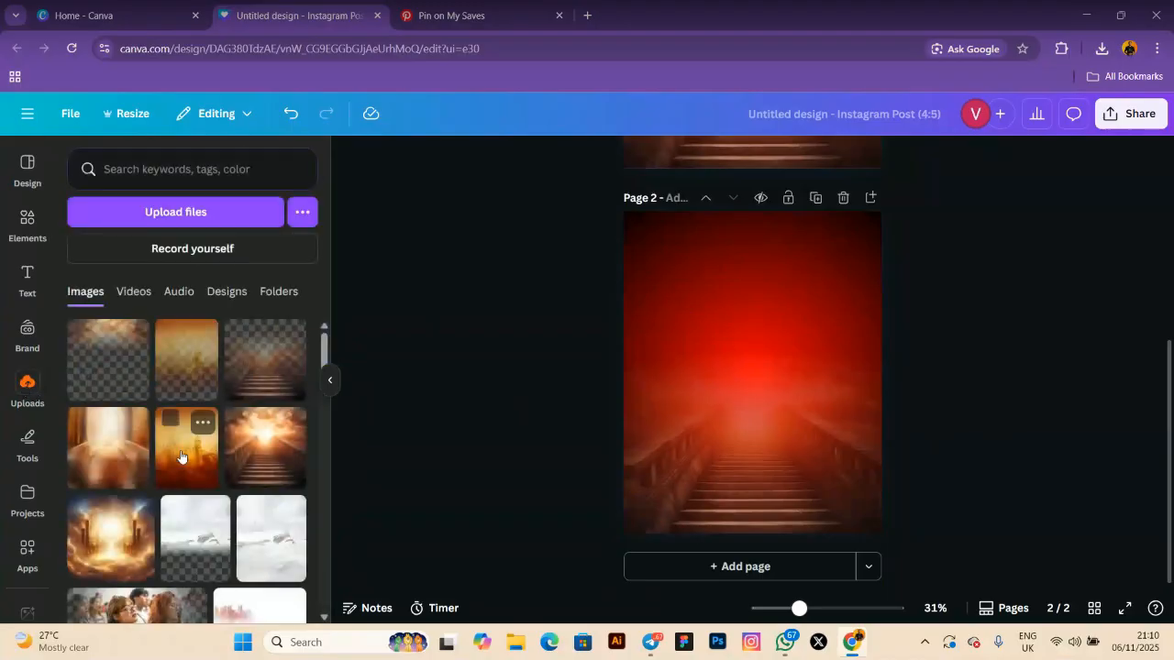
pyautogui.click(119, 548)
pyautogui.moveTo(717, 414); pyautogui.dragTo(724, 314)
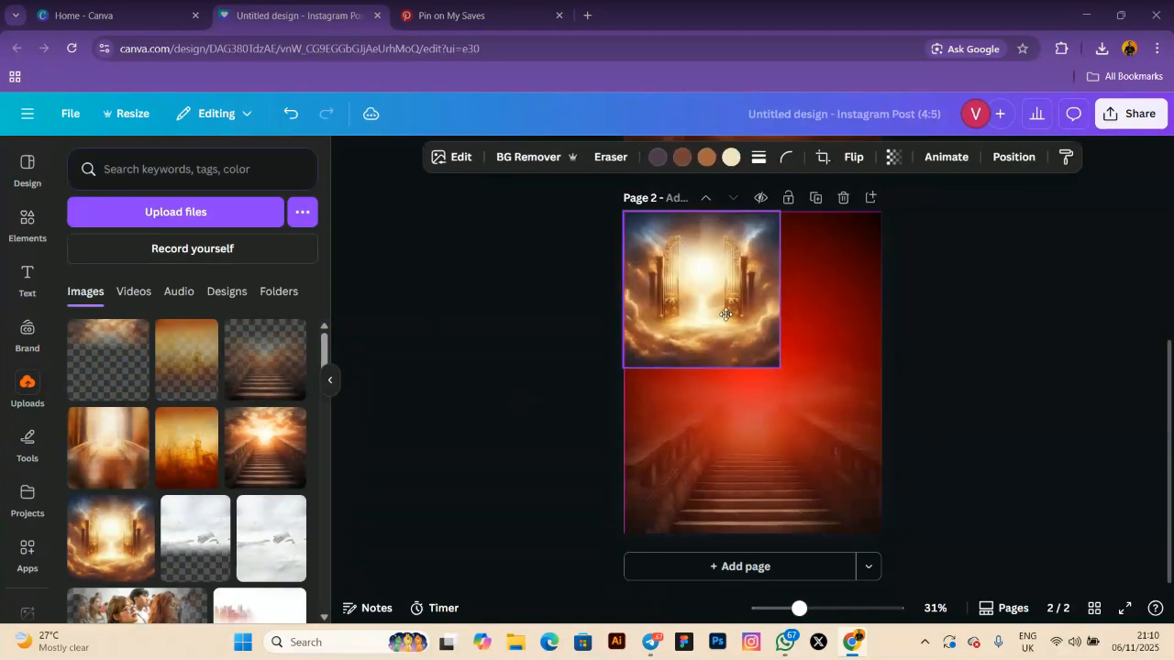
pyautogui.moveTo(780, 368)
pyautogui.mouseDown()
pyautogui.moveTo(863, 428)
pyautogui.moveTo(765, 354)
pyautogui.mouseUp()
# - Change the page 2 background to the blue and white radial gradient from the Brand Kit
pyautogui.click(816, 271)
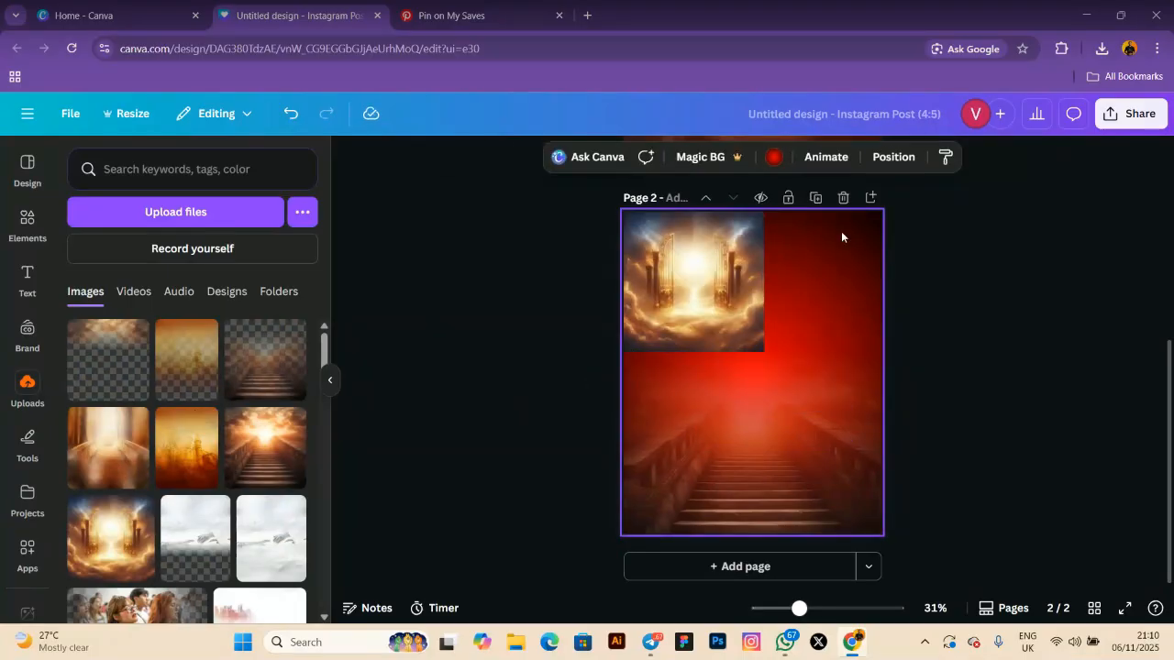
pyautogui.click(774, 157)
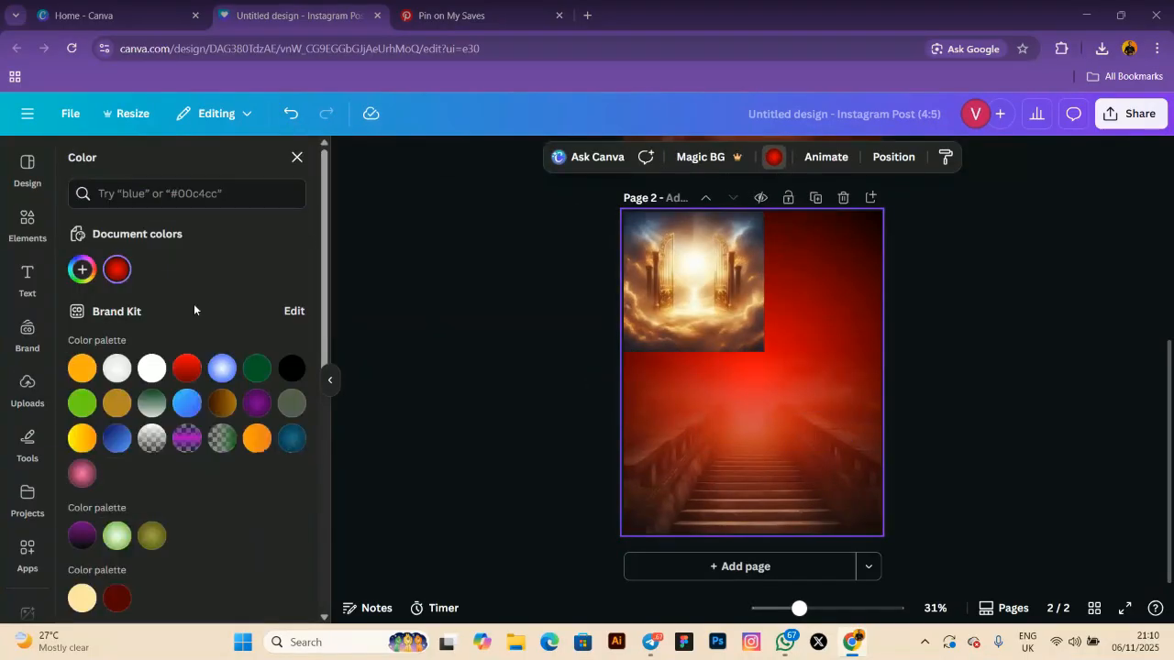
pyautogui.click(80, 545)
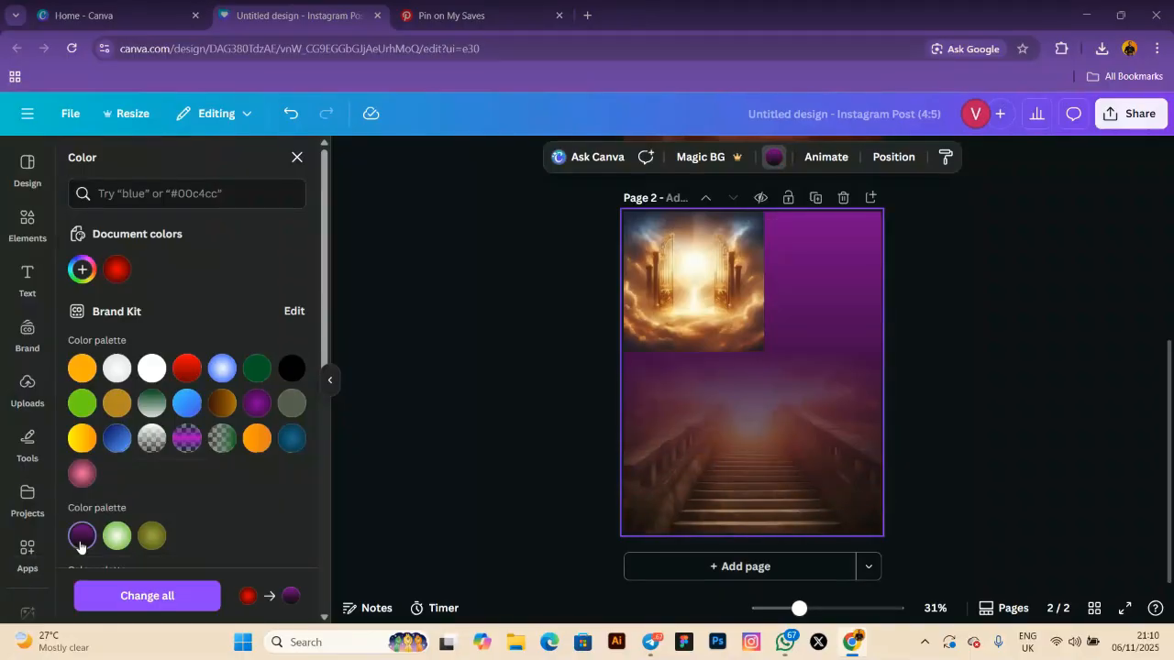
pyautogui.click(222, 369)
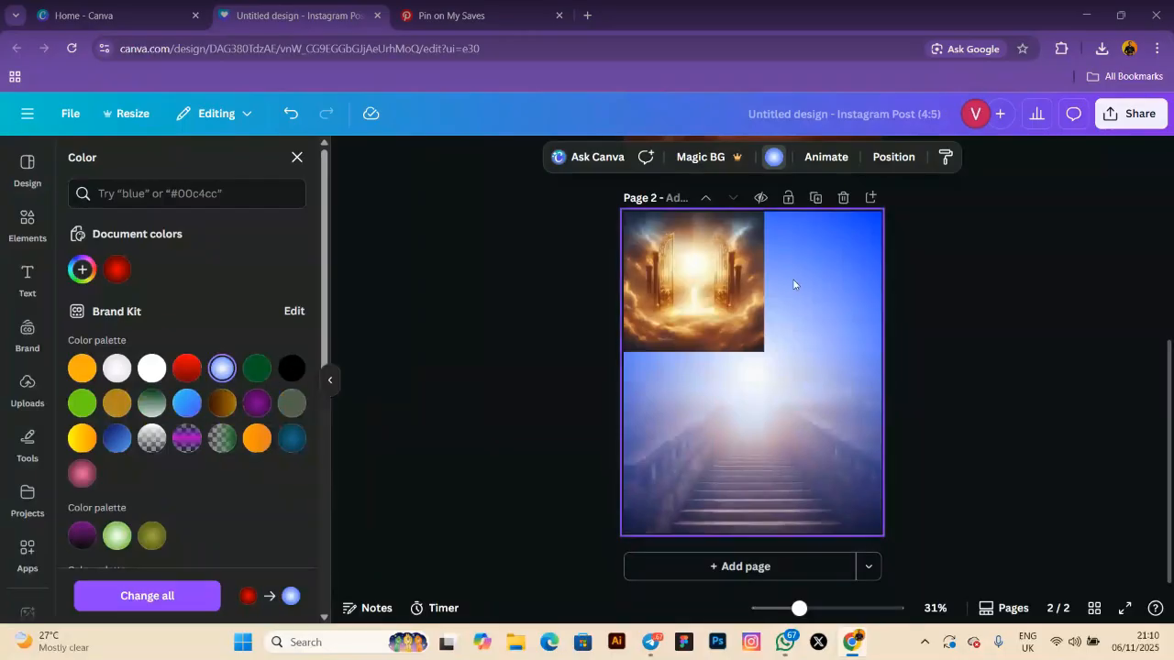
# - Enlarge the gates image to the page width, fade out its lower part with a Linear blend at strength 0, and save it
pyautogui.click(734, 291)
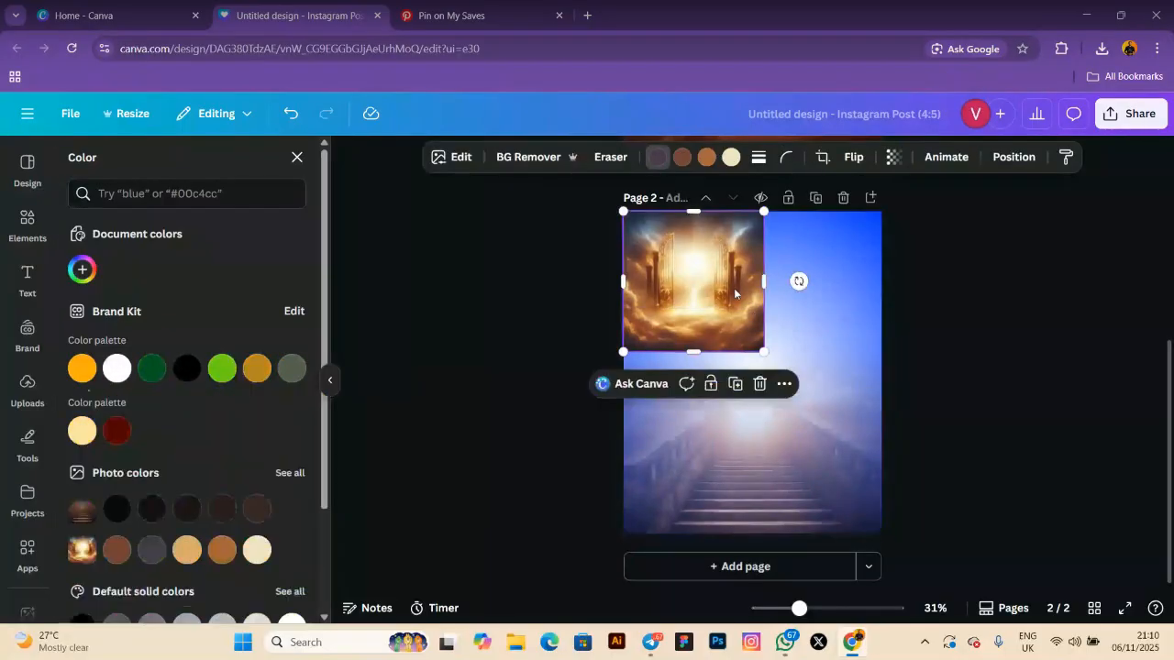
pyautogui.moveTo(764, 352); pyautogui.dragTo(879, 470)
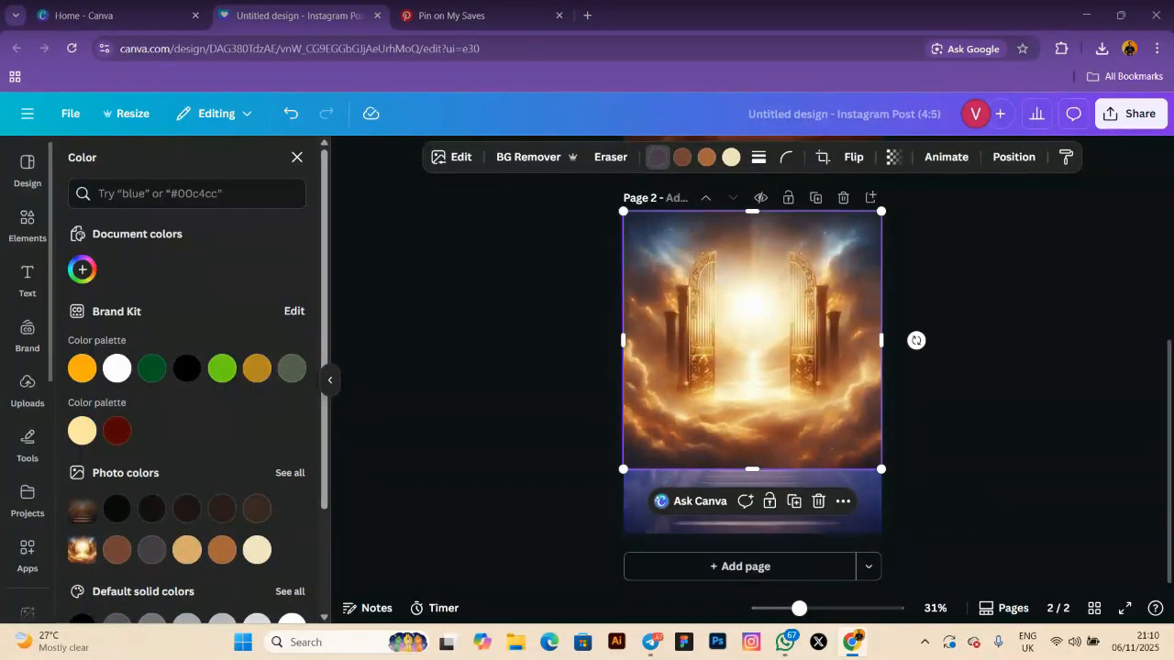
pyautogui.scroll(-2, 16, 544)
pyautogui.scroll(-2, 16, 544)
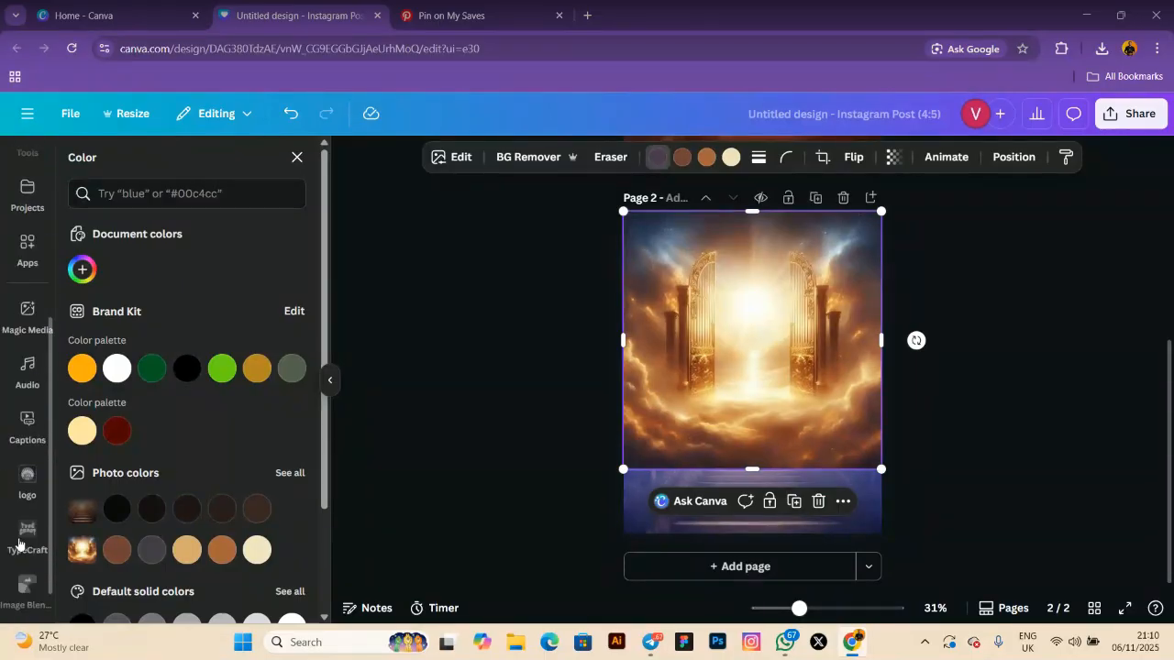
pyautogui.scroll(-1, 37, 545)
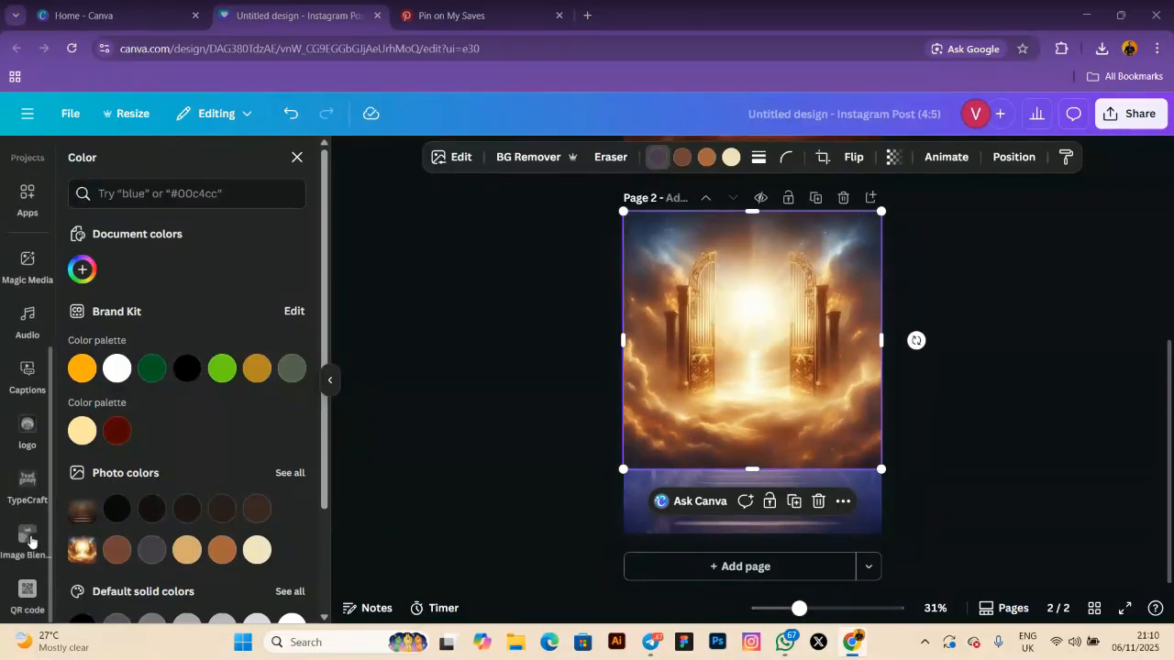
pyautogui.click(30, 541)
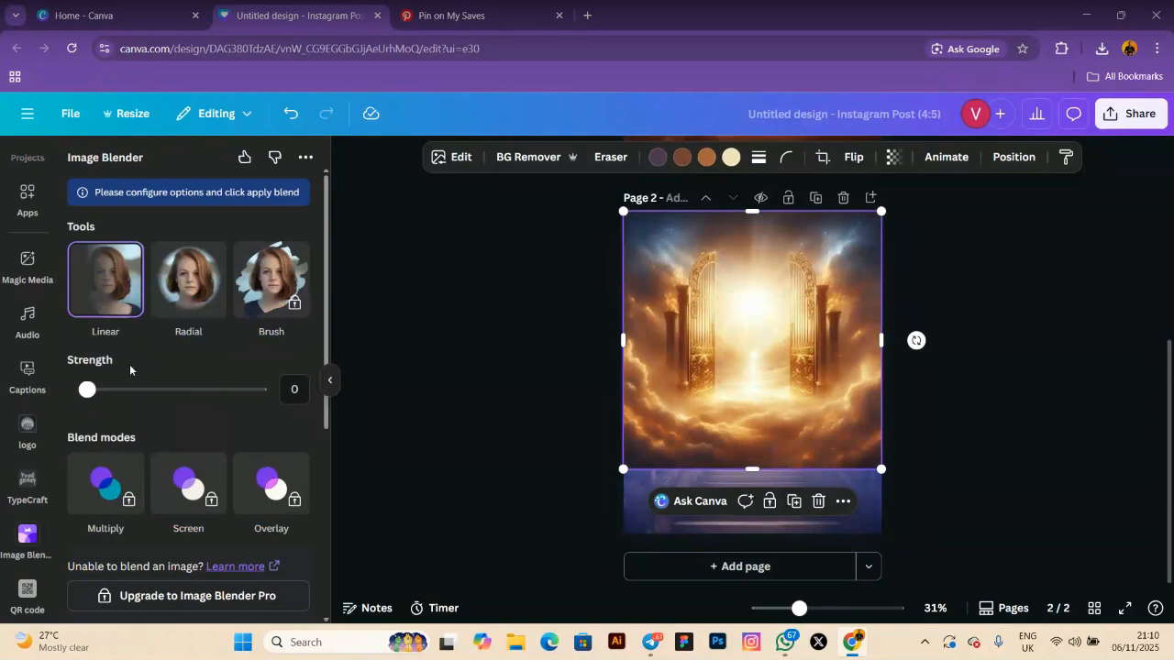
pyautogui.click(186, 293)
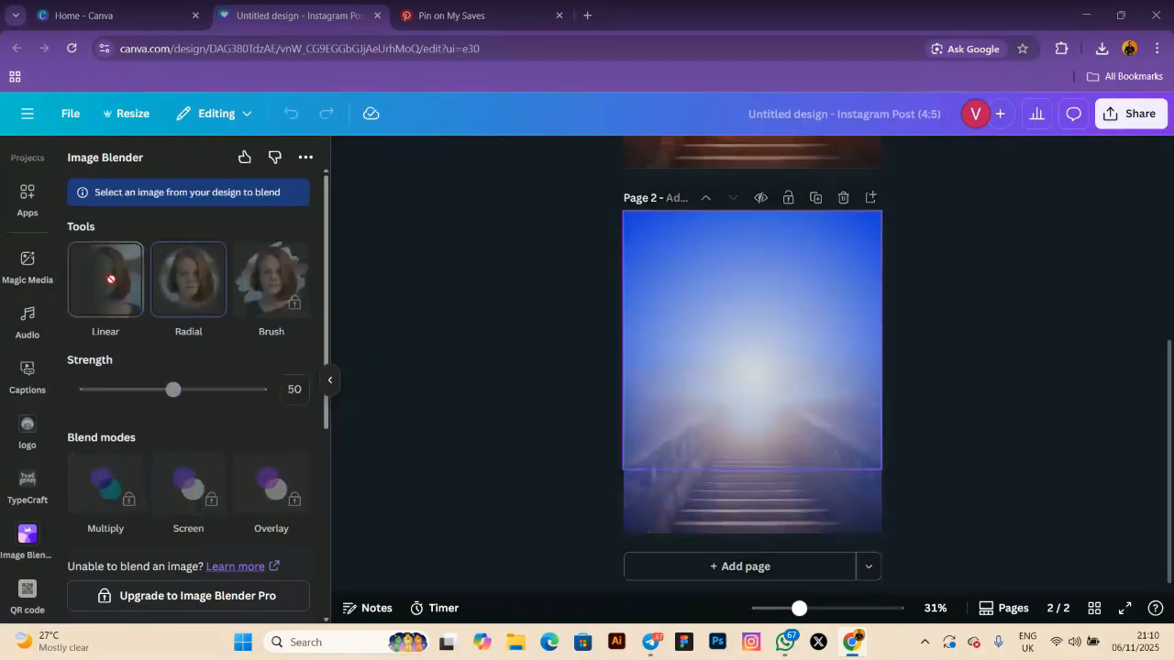
pyautogui.click(110, 279)
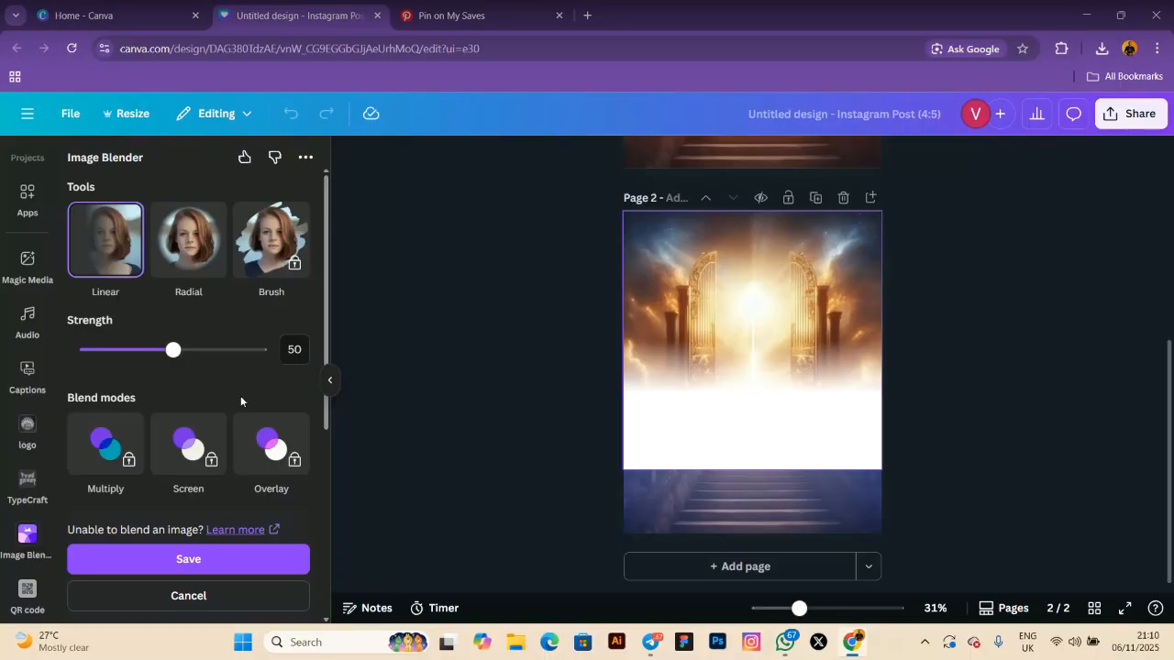
pyautogui.moveTo(174, 349); pyautogui.dragTo(71, 349)
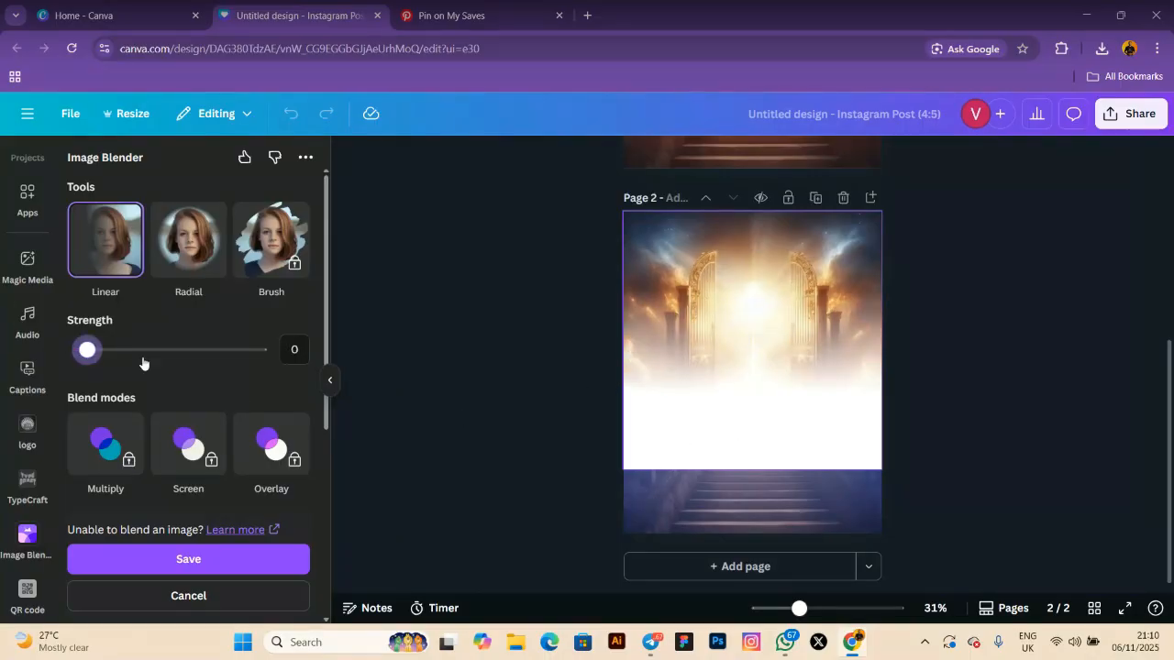
pyautogui.click(205, 562)
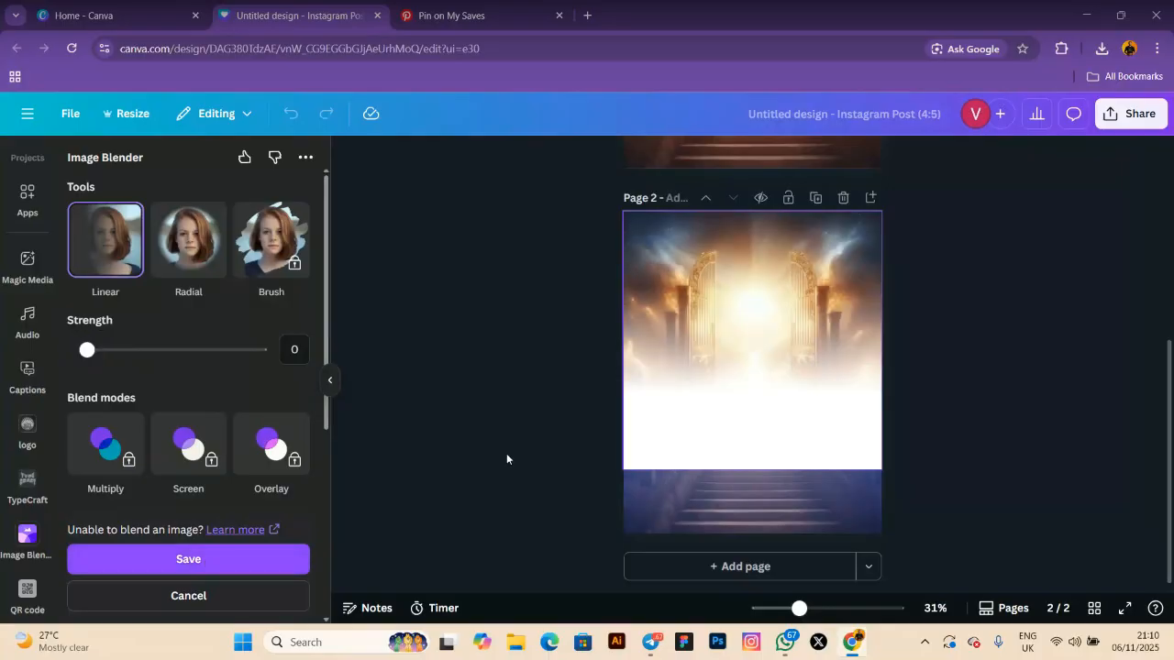
# - Enlarge the faded gates image slightly past the page edges and centre it horizontally over the stairway
pyautogui.click(734, 374)
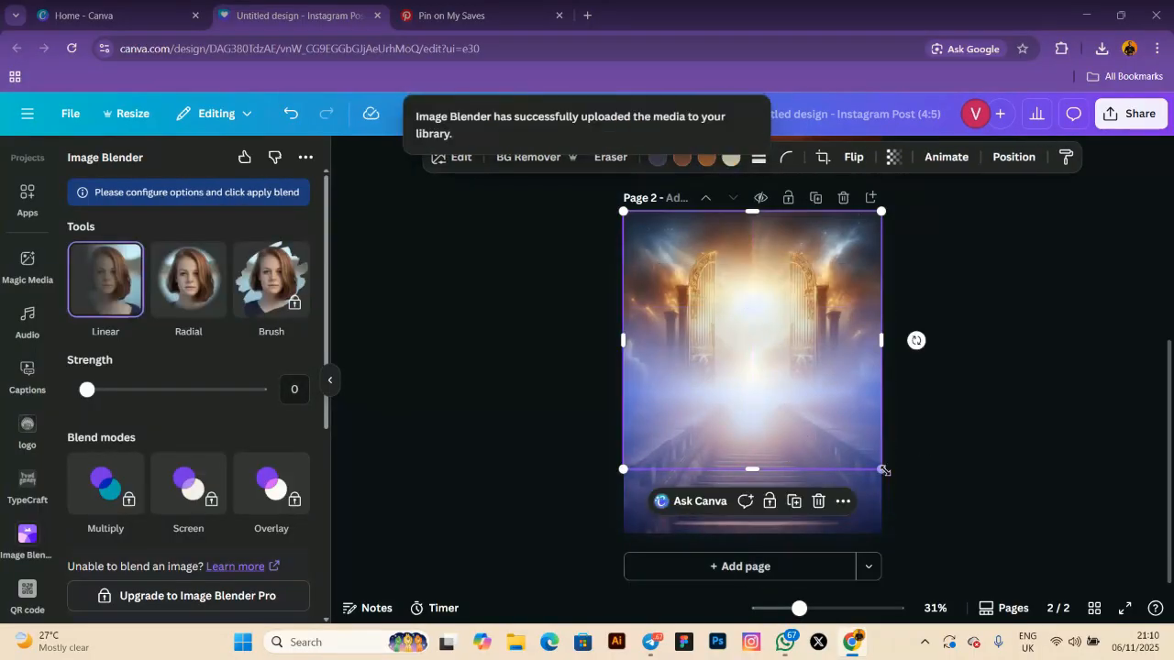
pyautogui.moveTo(882, 470); pyautogui.dragTo(918, 508)
pyautogui.moveTo(815, 463); pyautogui.dragTo(799, 457)
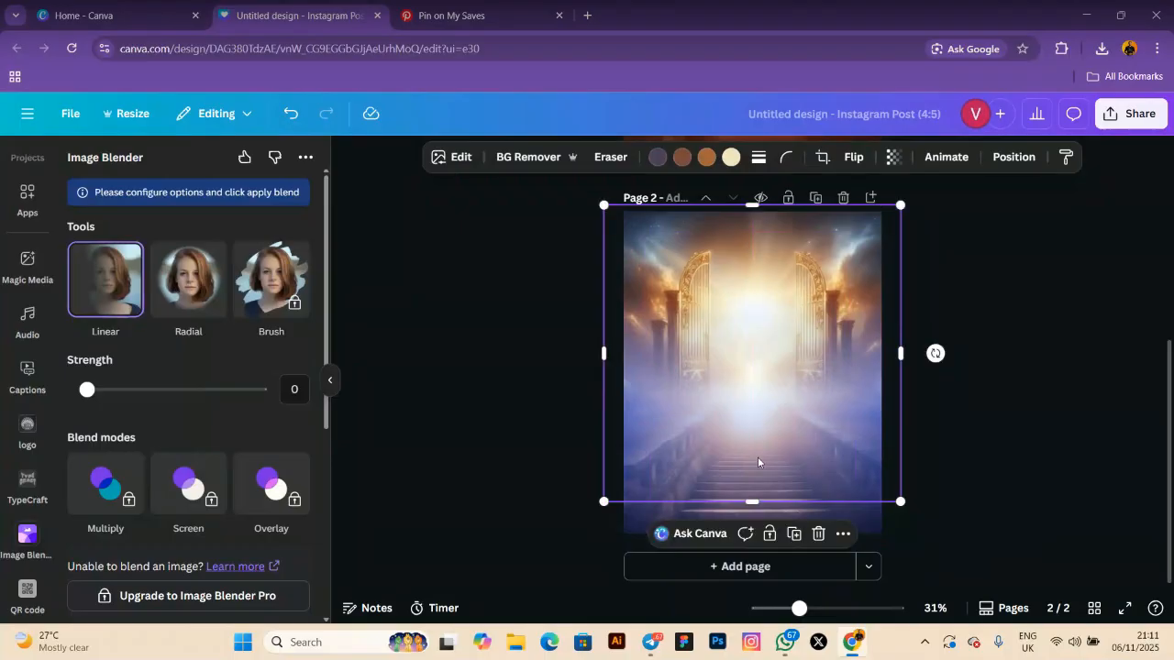
pyautogui.click(689, 513)
pyautogui.moveTo(690, 512); pyautogui.dragTo(691, 516)
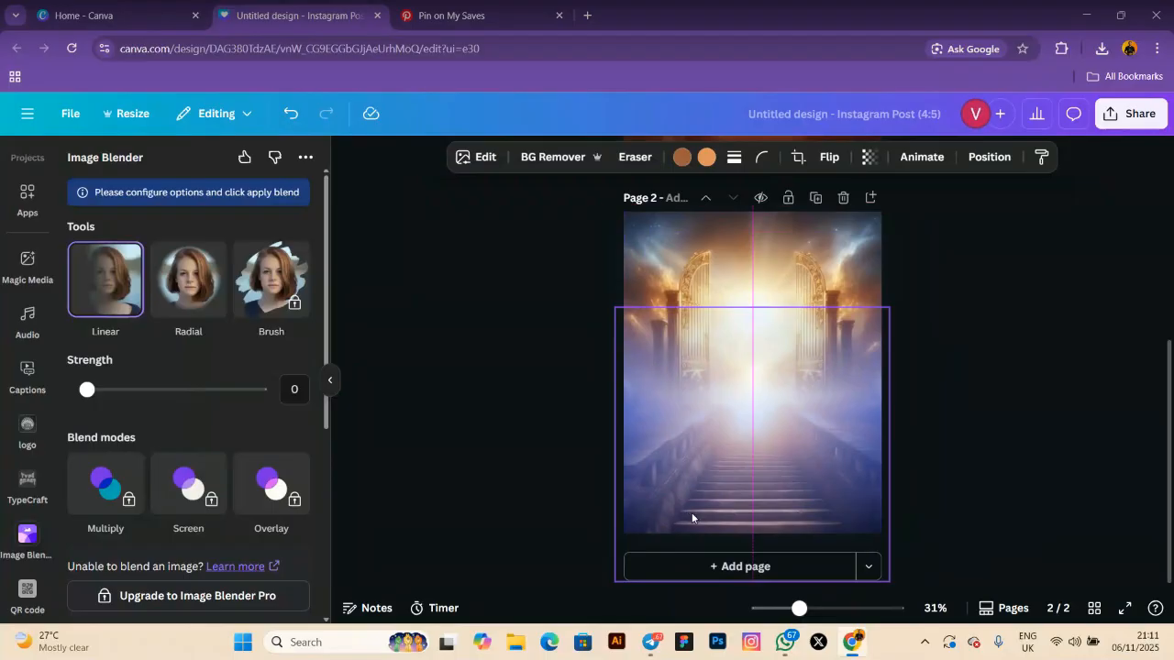
pyautogui.click(505, 416)
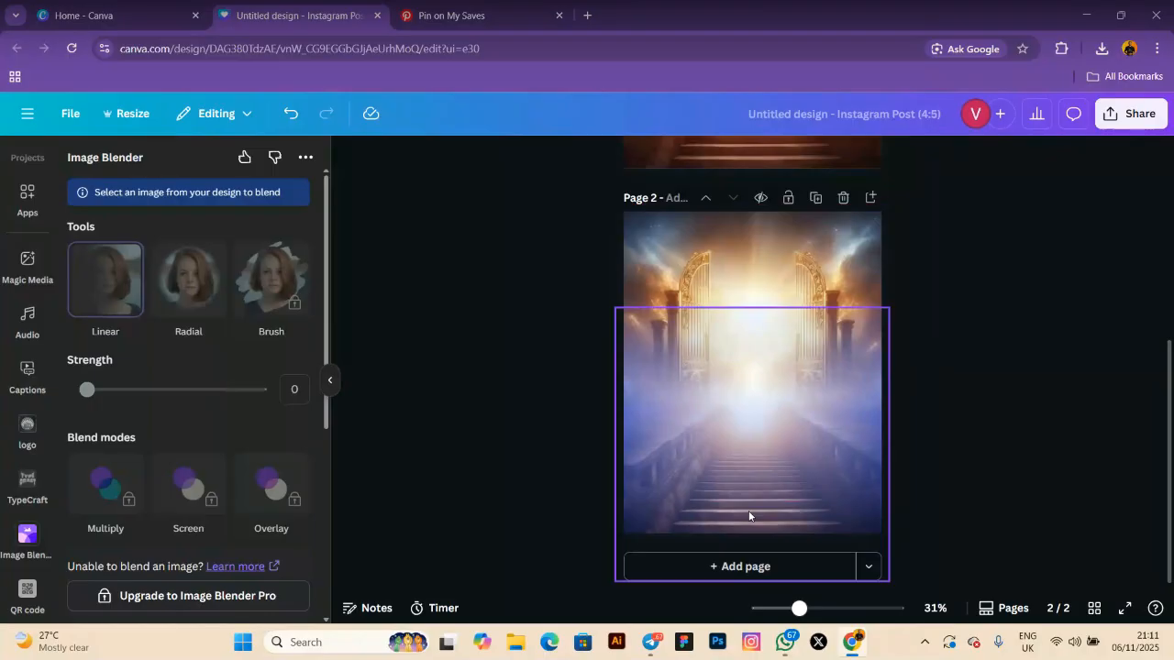
# - Switch to Telegram to check the Unlocking Digital Skills Chapter 2 video chat and group messages, and return to the Canva design
pyautogui.click(648, 642)
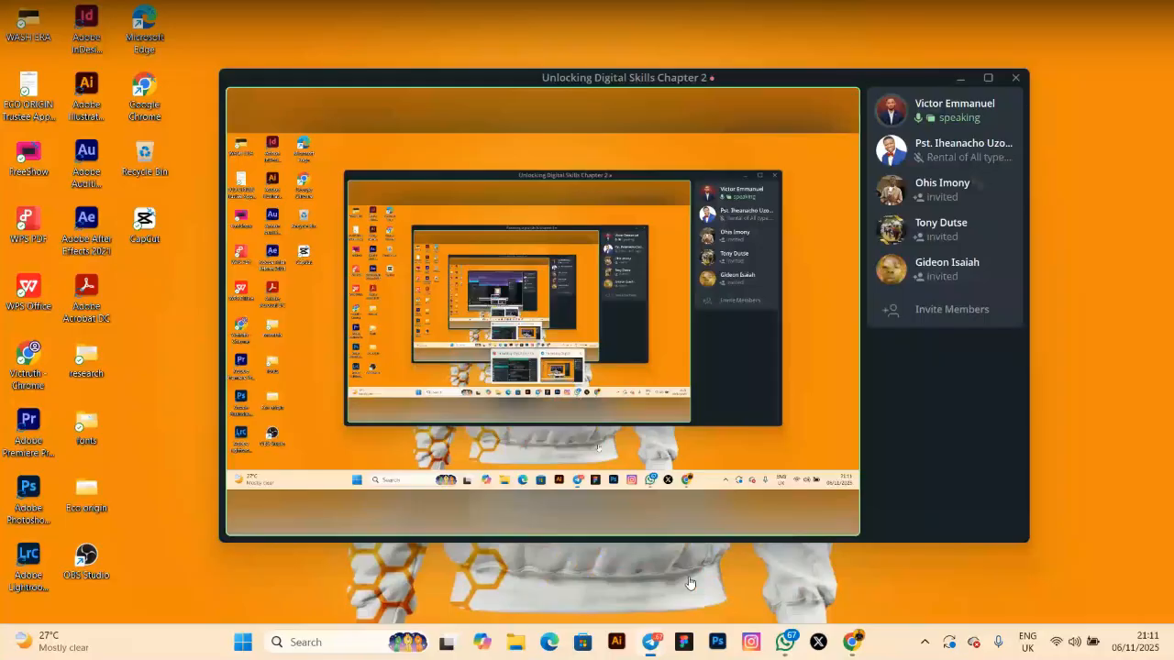
pyautogui.click(690, 583)
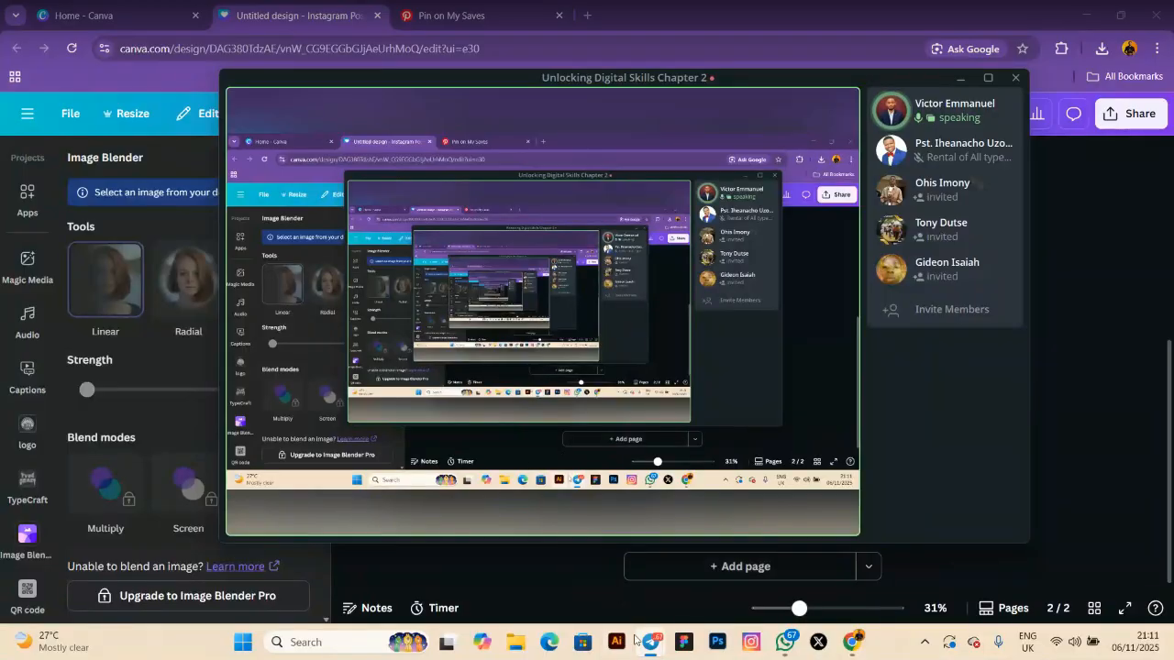
pyautogui.moveTo(647, 640)
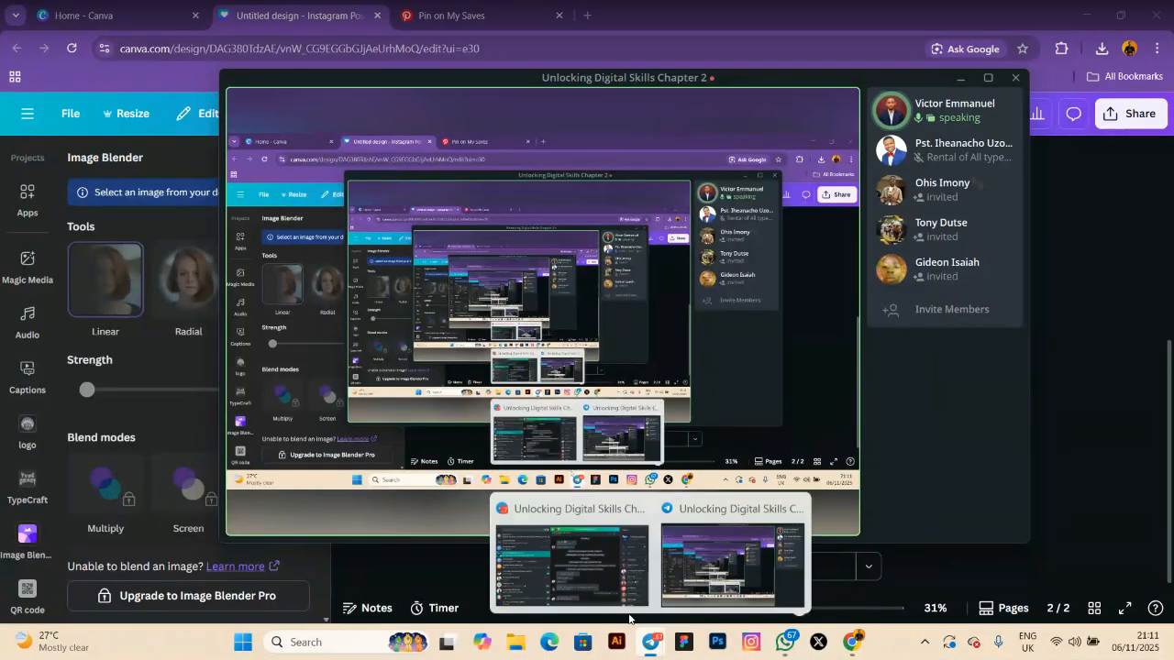
pyautogui.click(611, 573)
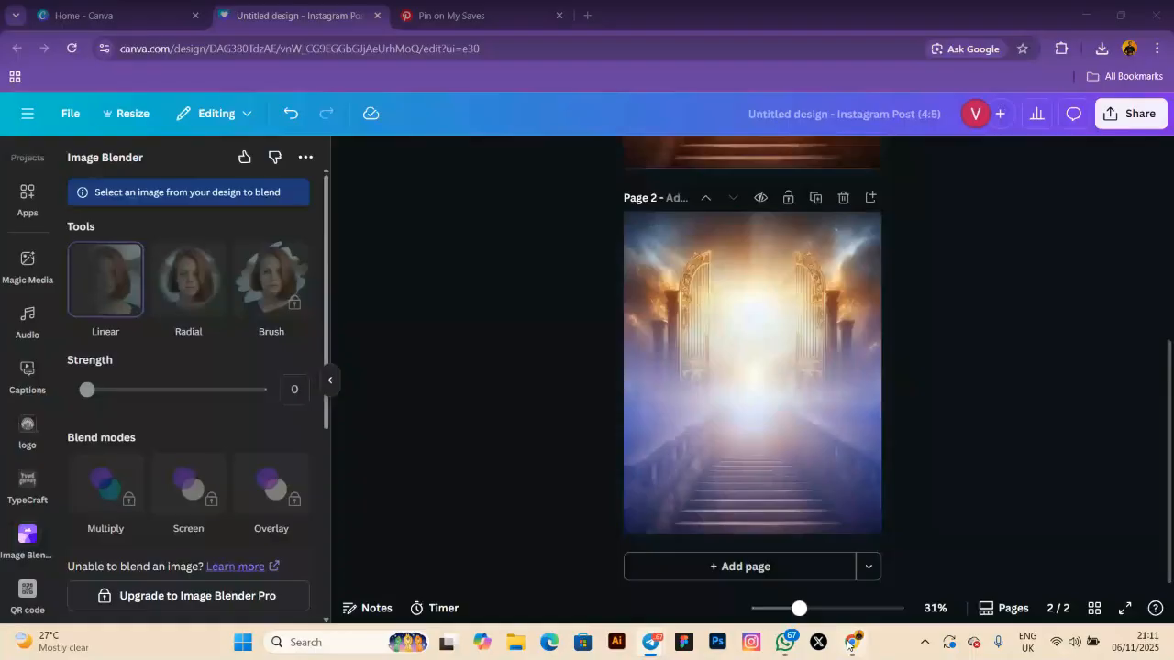
pyautogui.click(851, 642)
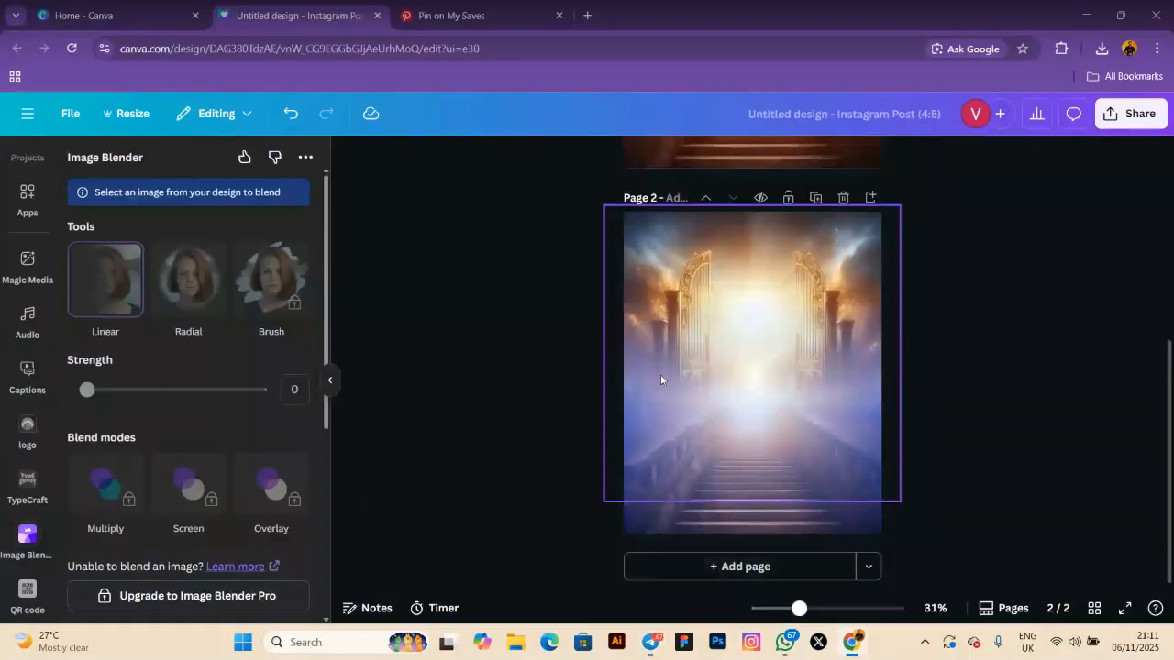
# - Switch to Pinterest and go back from the heavenly gates pin to The Hand of God flyer design pin
pyautogui.scroll(4, 611, 337)
pyautogui.scroll(-3, 620, 345)
pyautogui.scroll(-1, 620, 345)
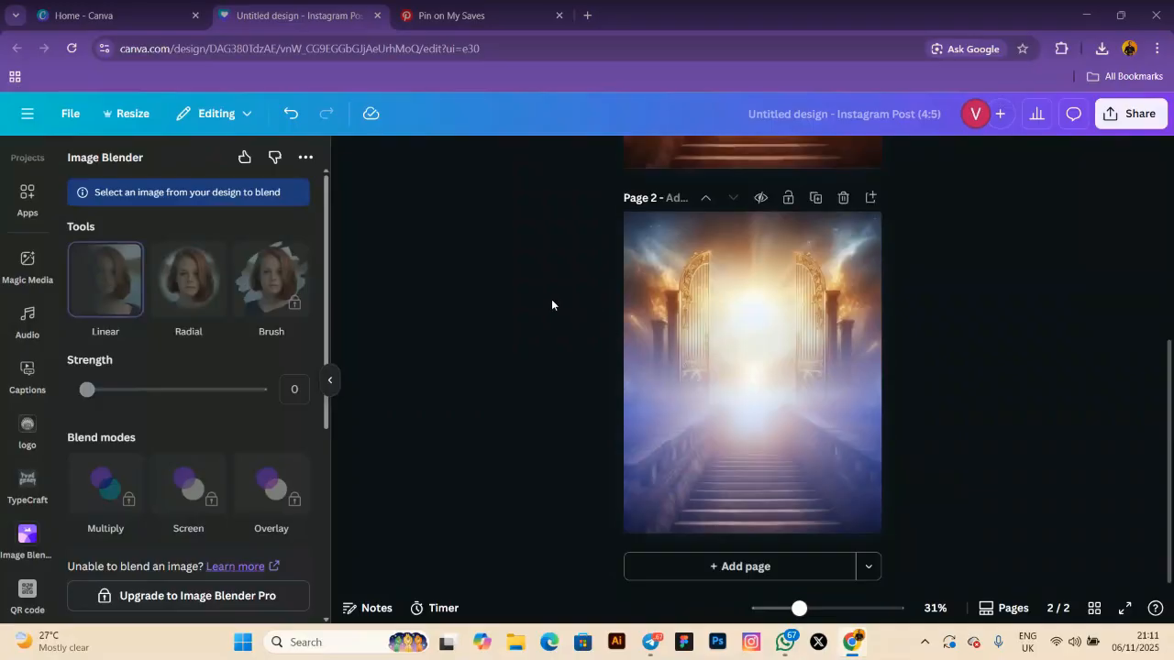
pyautogui.click(473, 16)
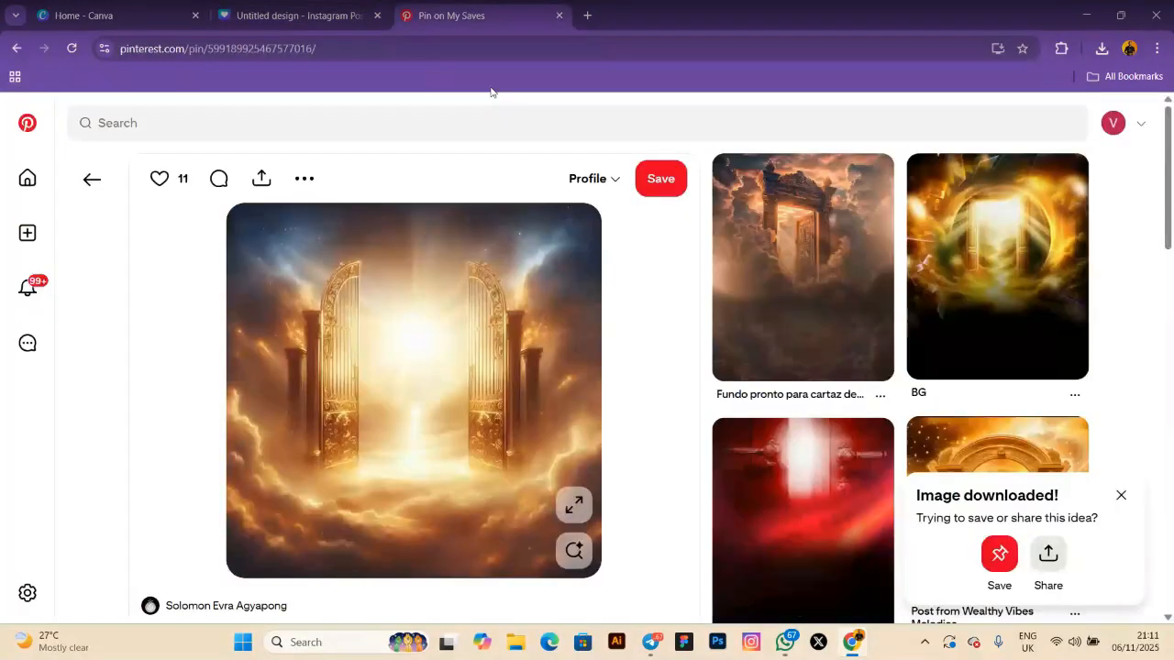
pyautogui.click(92, 179)
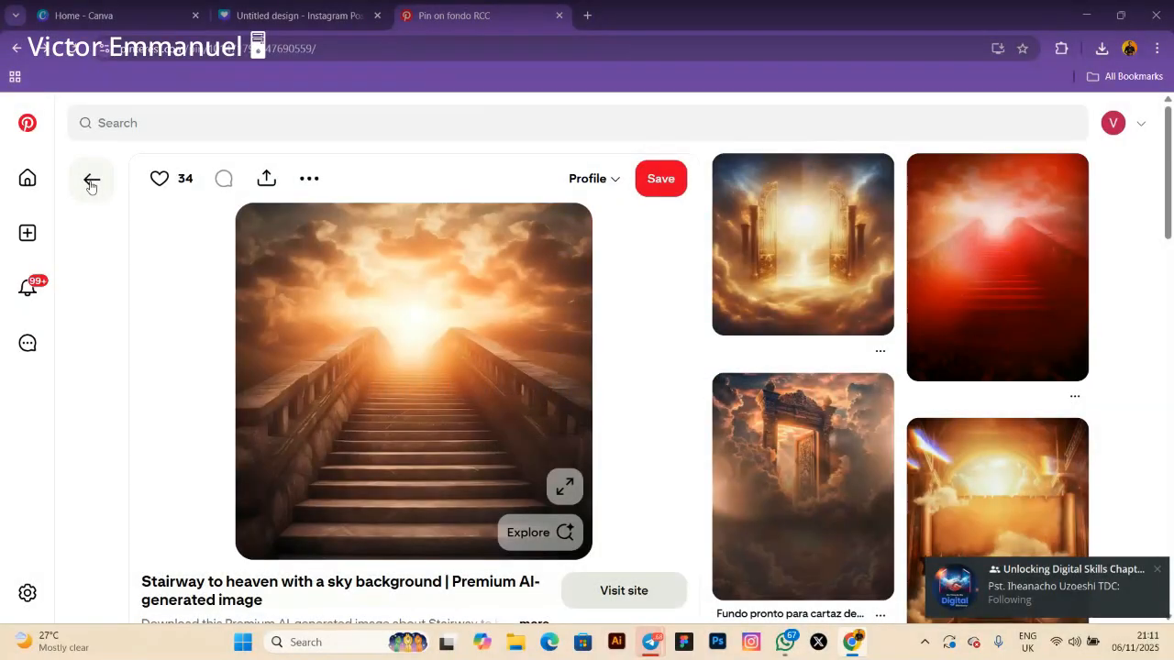
pyautogui.click(92, 183)
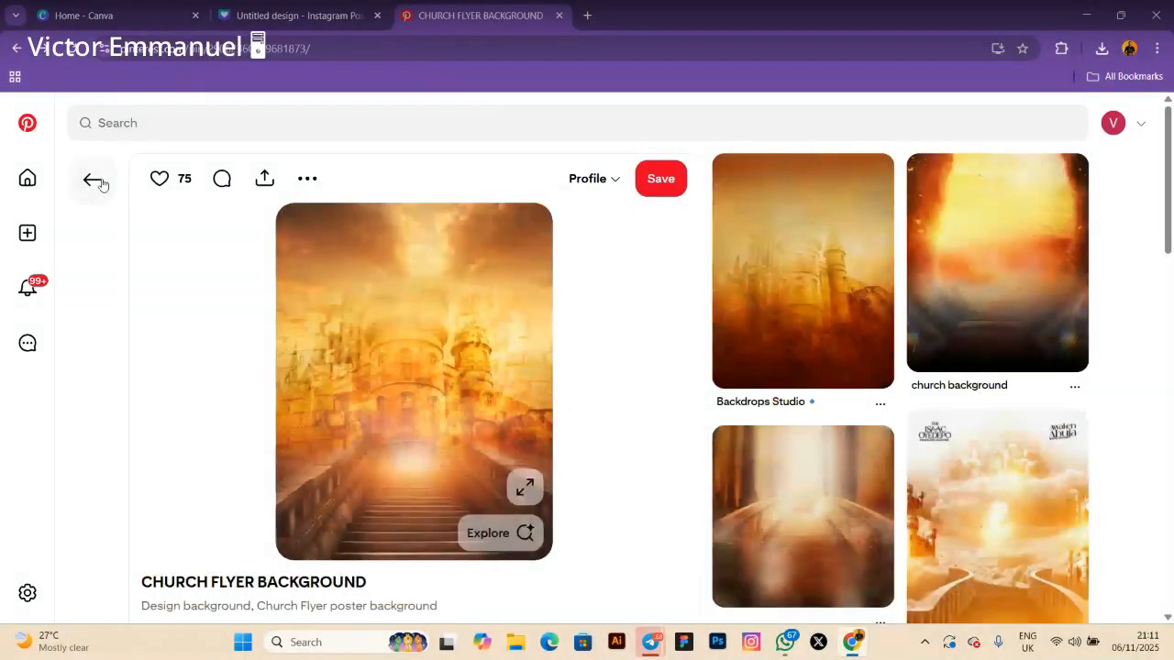
pyautogui.click(93, 179)
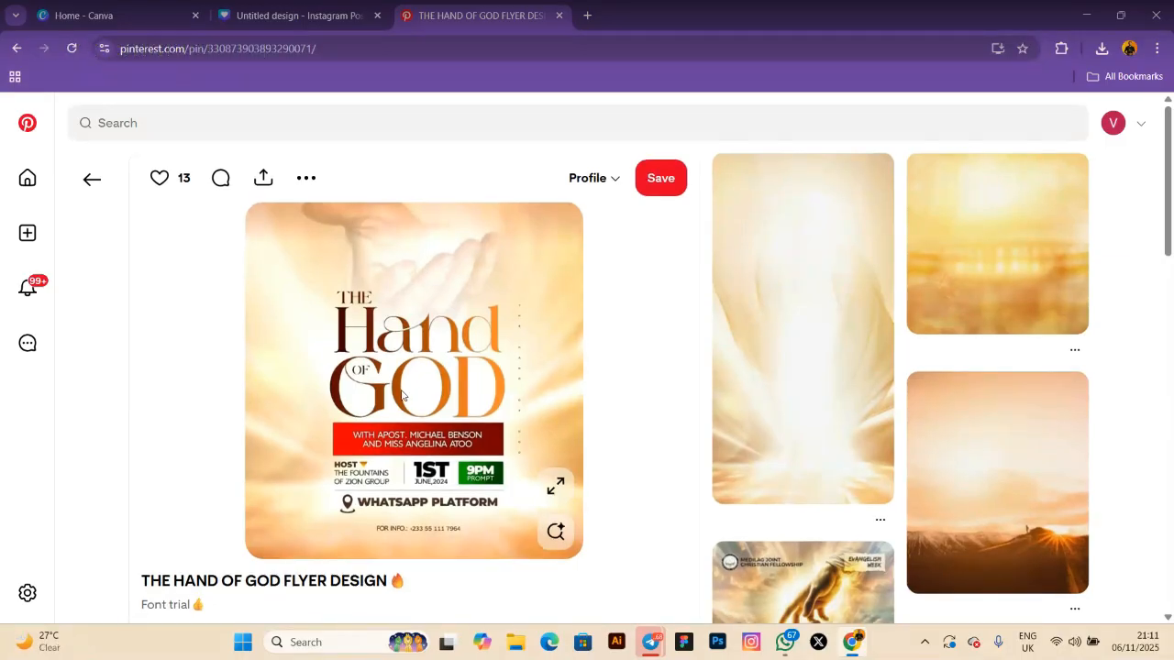
# - Examine the background pins related to The Hand of God flyer, including the church flyer background and the orange crowd background
pyautogui.scroll(-2, 458, 432)
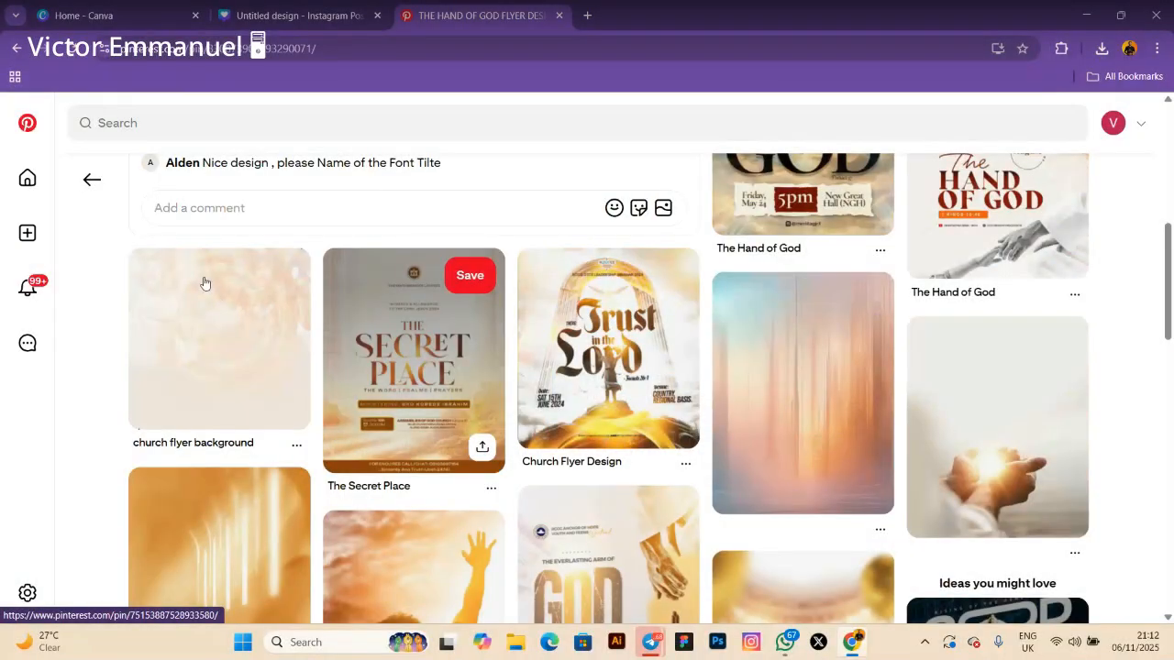
pyautogui.click(220, 368)
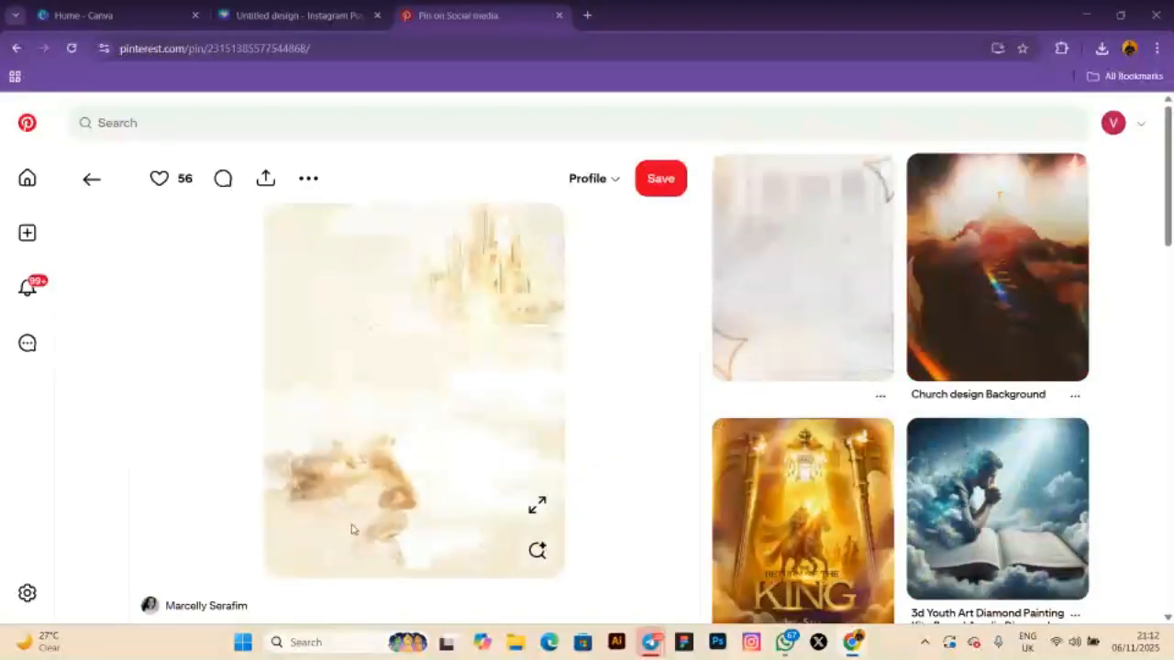
pyautogui.click(92, 179)
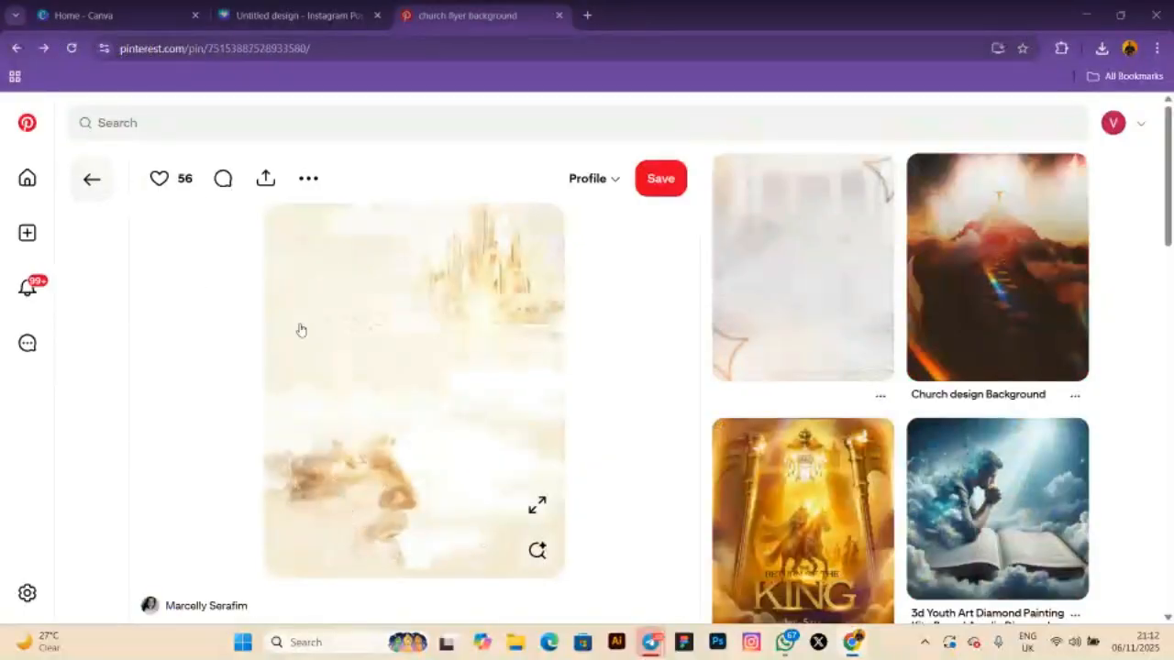
pyautogui.scroll(-4, 549, 399)
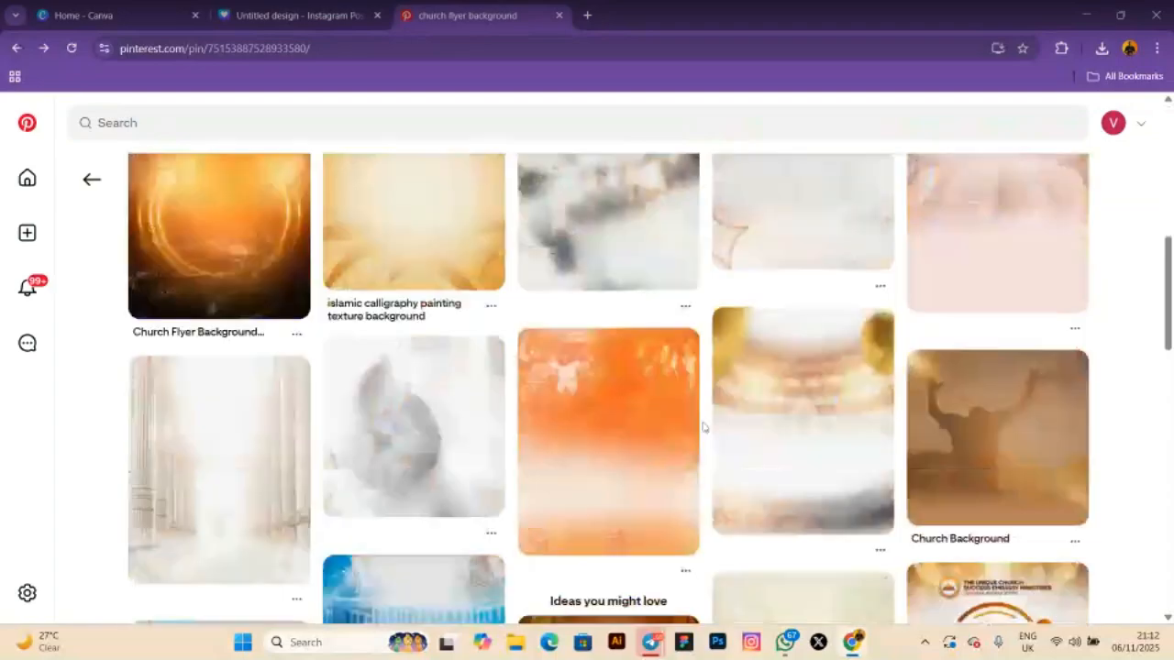
pyautogui.click(584, 401)
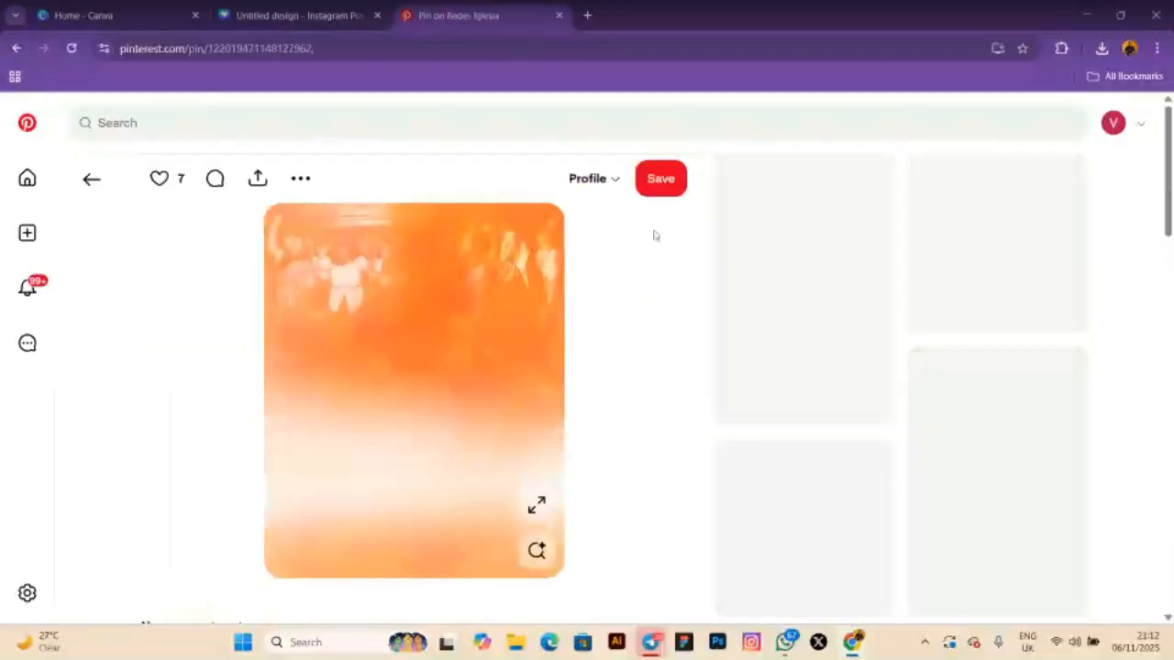
pyautogui.click(103, 188)
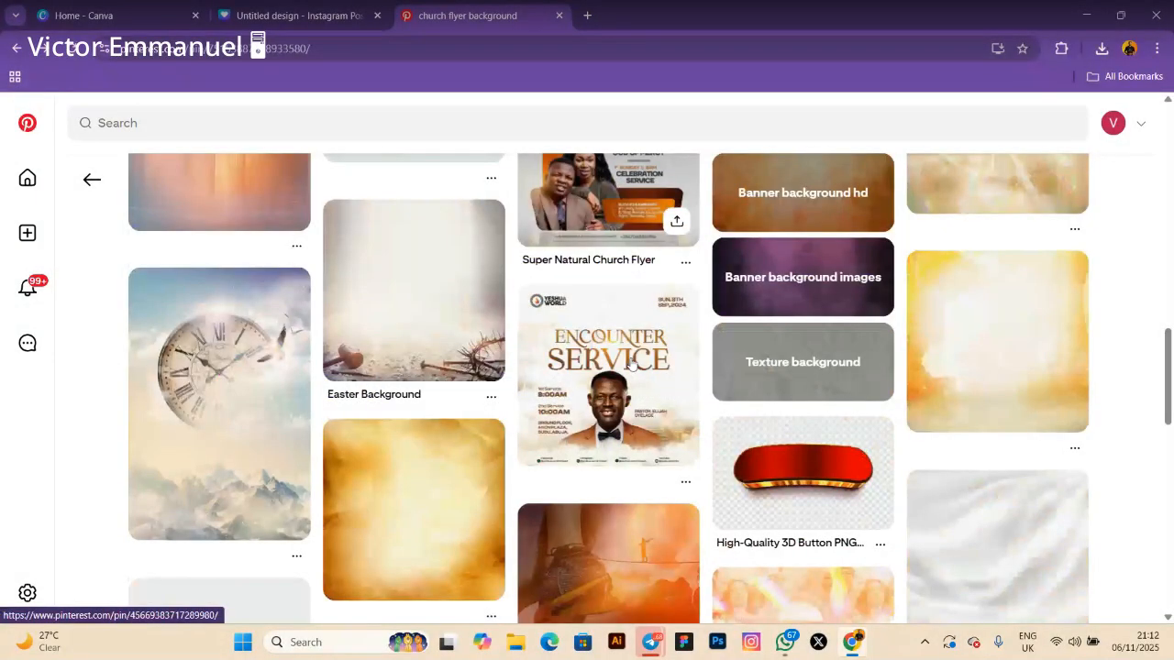
# - Look through the Encounter Service and The King of Glory flyers, and download The Gift of the Spirit flyer image as a reference
pyautogui.click(631, 364)
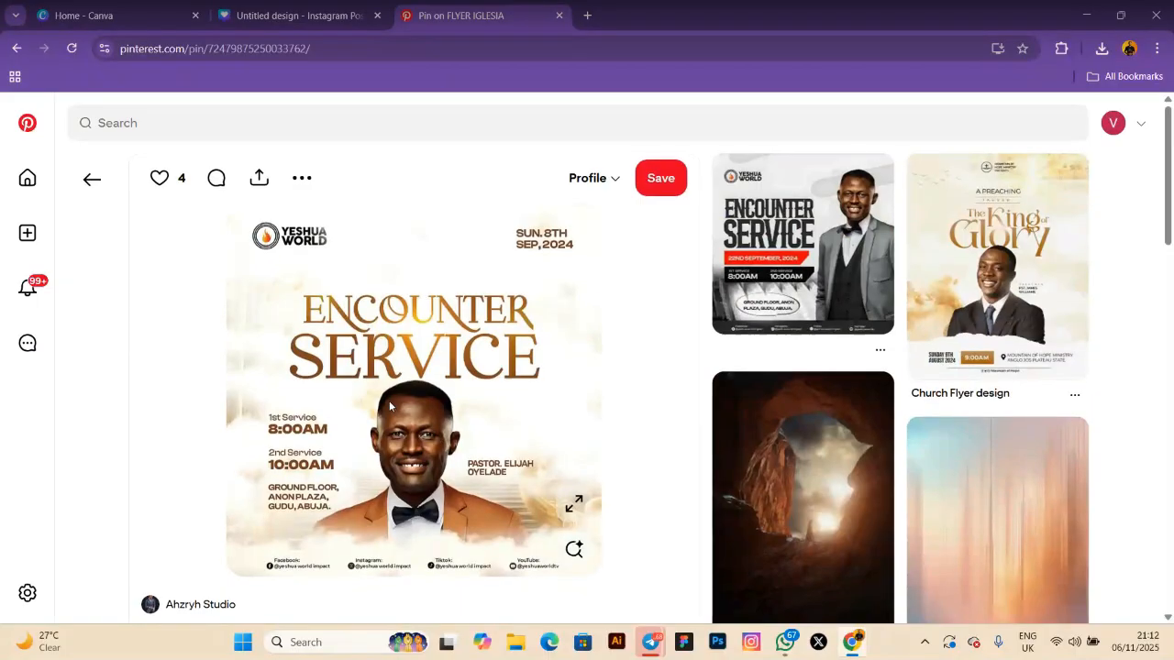
pyautogui.scroll(-2, 389, 404)
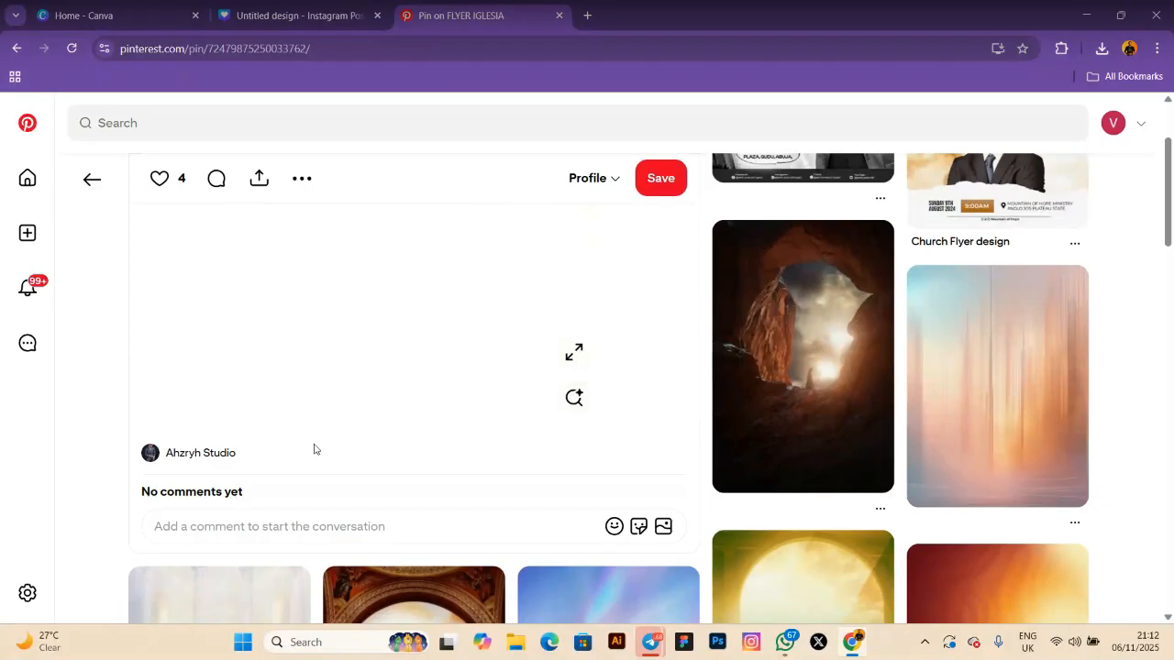
pyautogui.scroll(2, 379, 388)
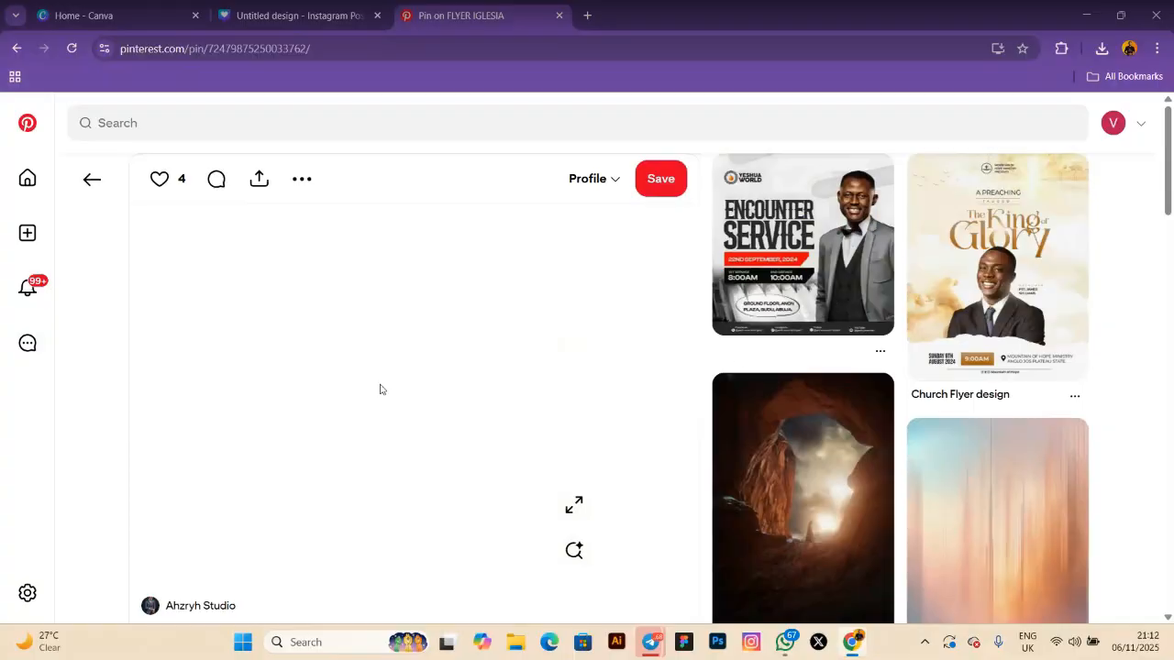
pyautogui.click(996, 253)
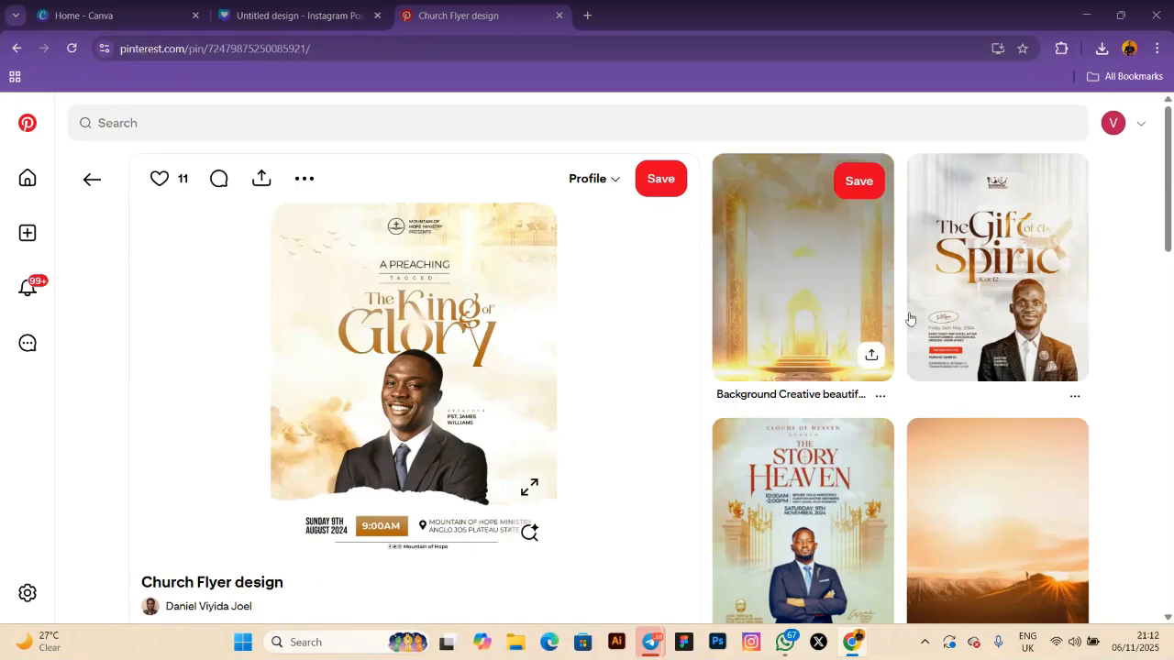
pyautogui.click(961, 257)
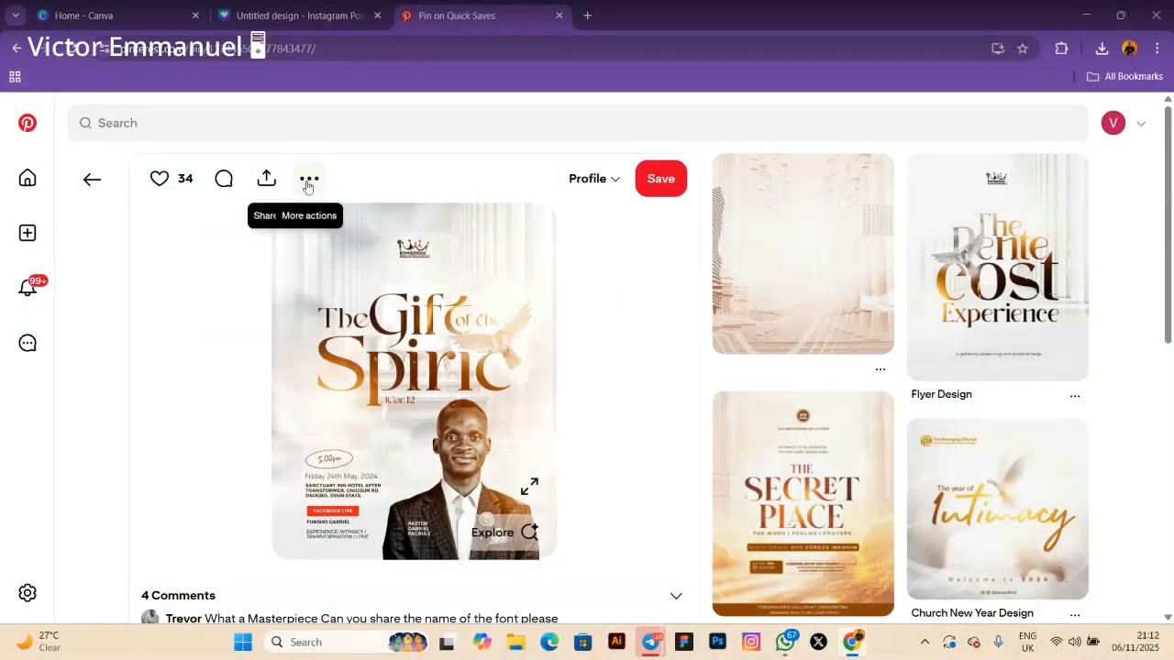
pyautogui.click(309, 179)
pyautogui.click(271, 227)
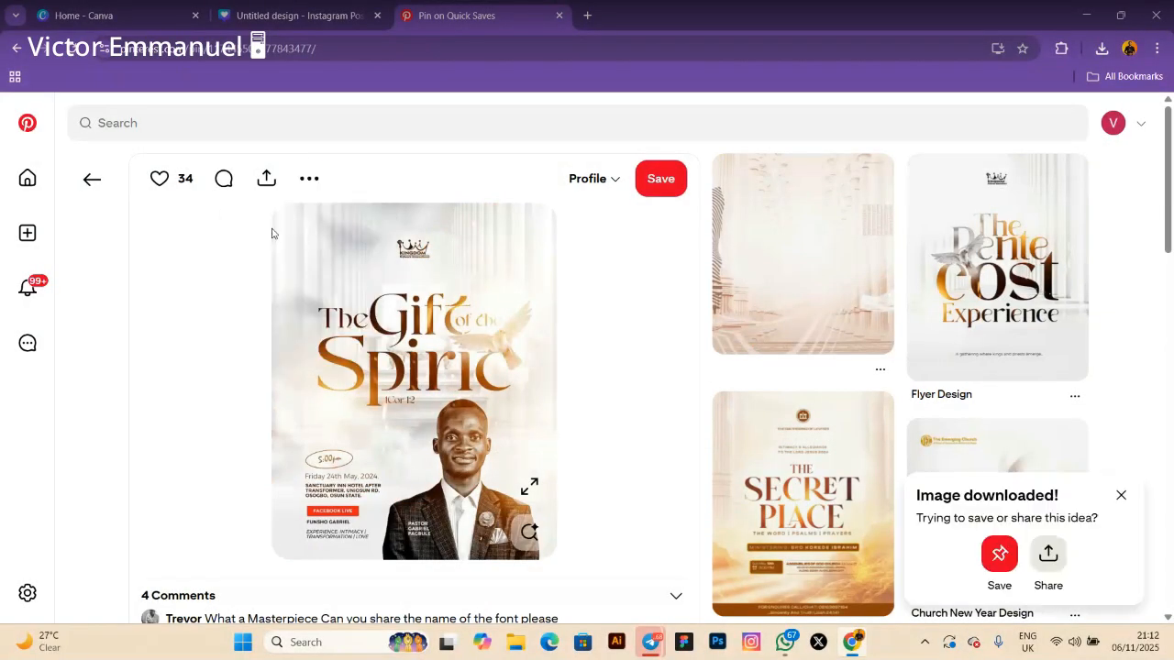
# - Return to the Canva design, remove the blue gradient background from page 2, and put the gates image back over the stairway
pyautogui.click(275, 15)
pyautogui.click(628, 287)
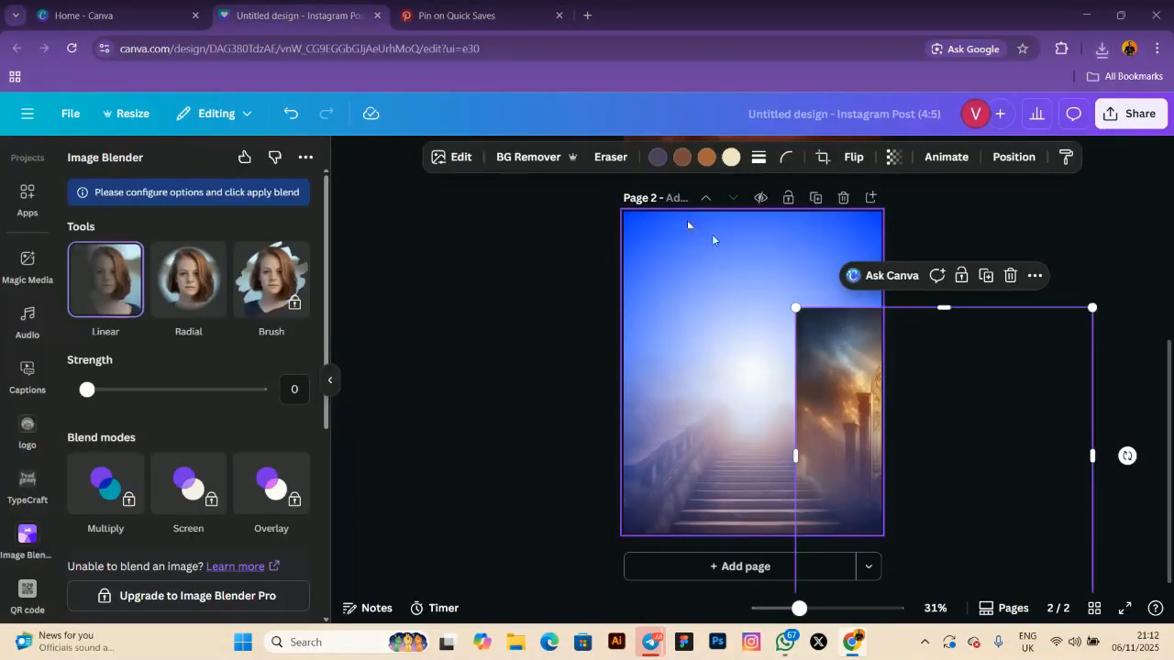
pyautogui.click(684, 220)
pyautogui.press('Delete')
pyautogui.moveTo(796, 374); pyautogui.dragTo(646, 287)
# - Set the gates image's transparency to 49 and move it slightly down to the page's top edge
pyautogui.click(893, 157)
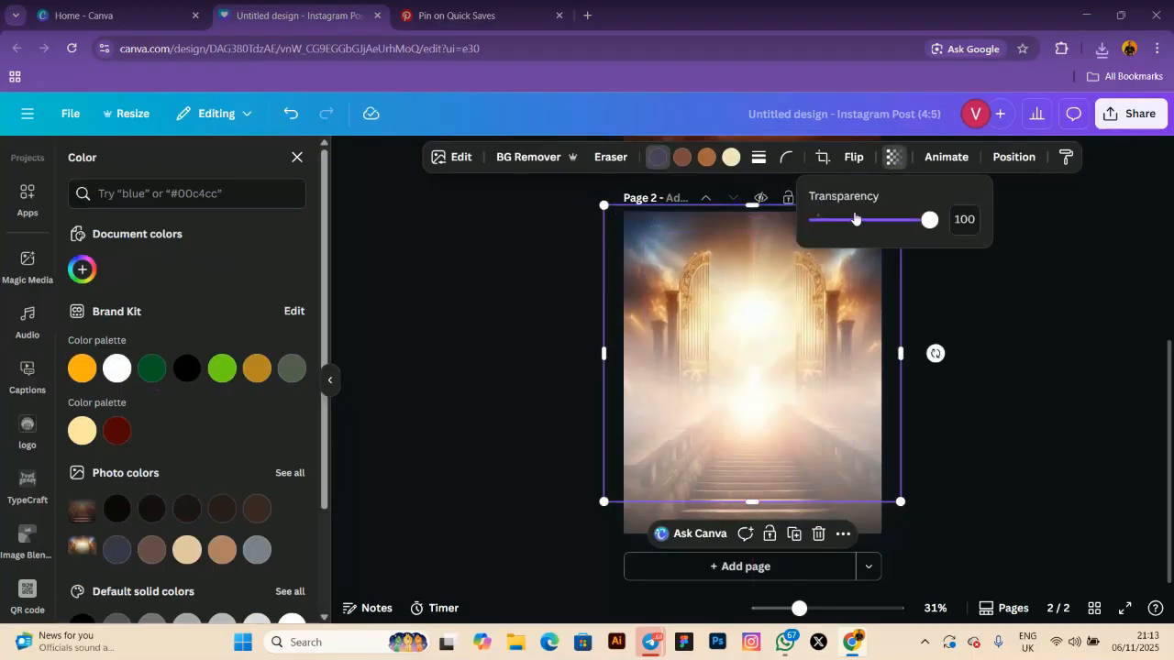
pyautogui.click(875, 221)
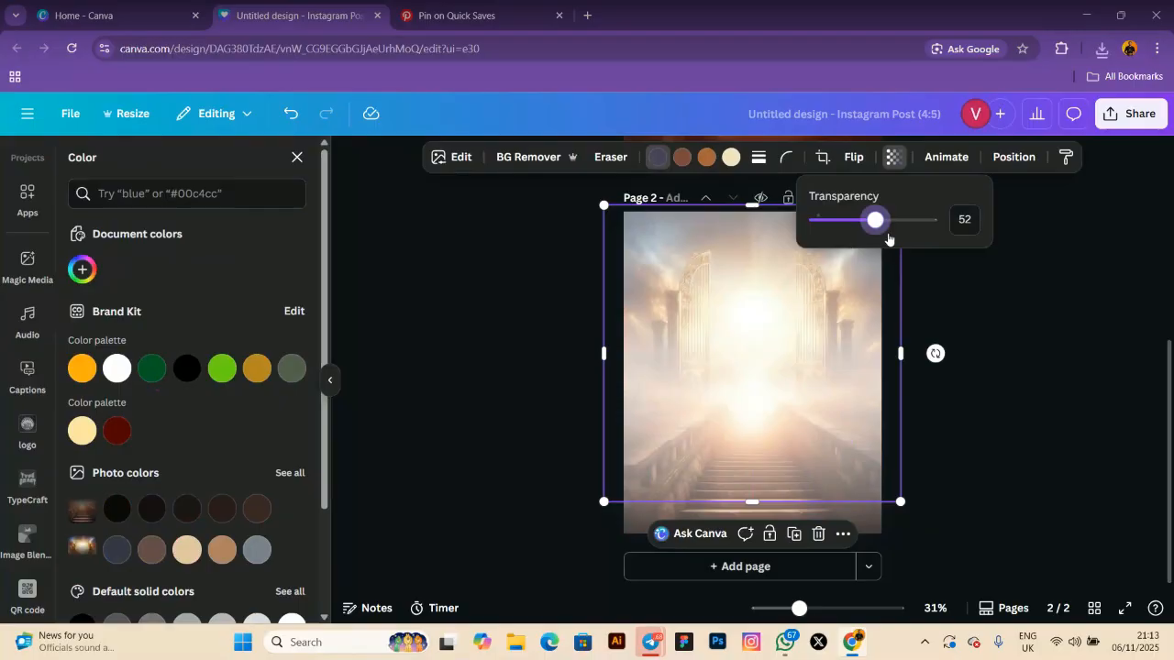
pyautogui.moveTo(875, 221); pyautogui.dragTo(872, 227)
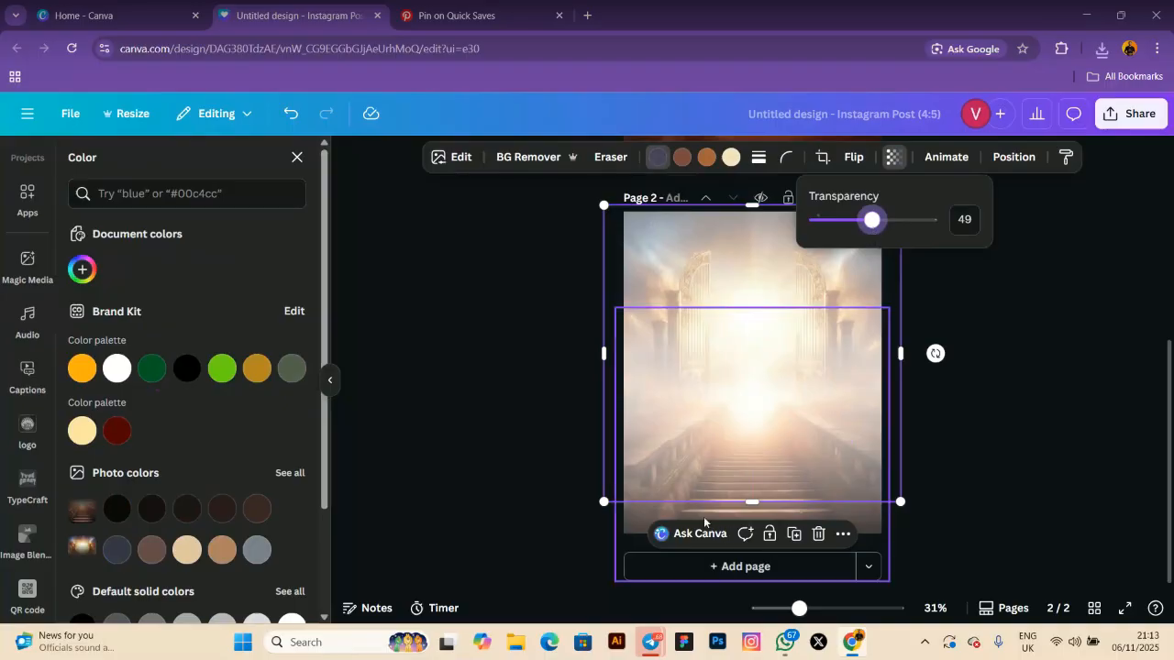
pyautogui.click(557, 394)
pyautogui.moveTo(685, 351); pyautogui.dragTo(684, 349)
# - Replace the dark slate colour of the gates image with white from the Brand Kit and deselect the image
pyautogui.click(657, 160)
pyautogui.click(657, 160)
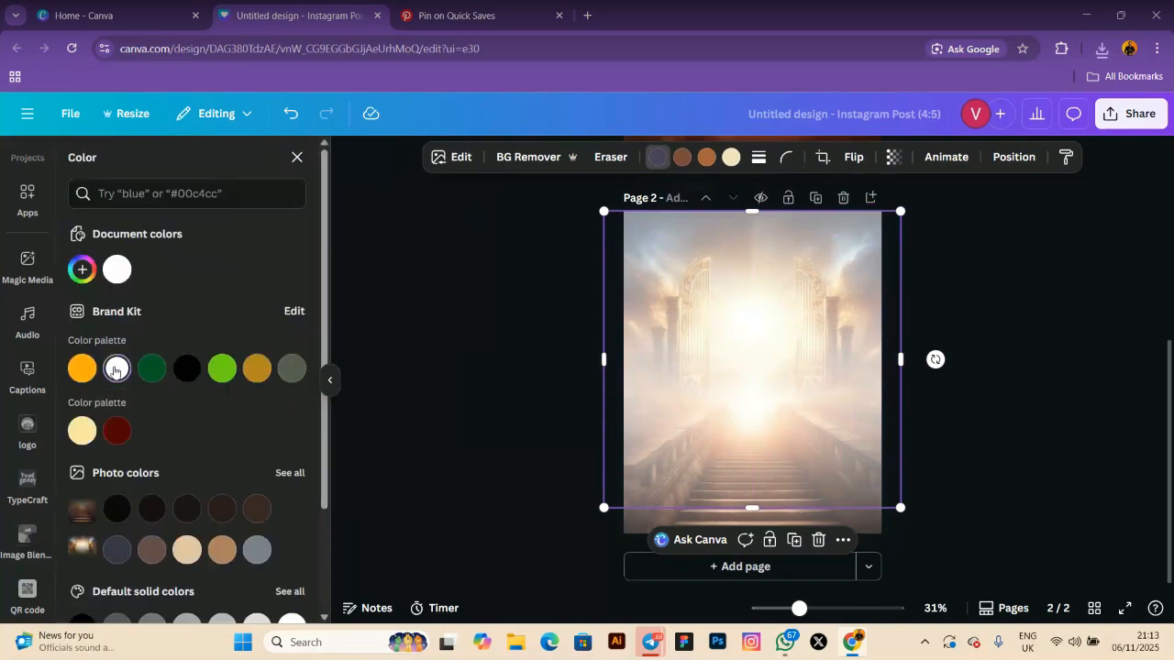
pyautogui.click(115, 371)
pyautogui.click(503, 267)
pyautogui.click(517, 324)
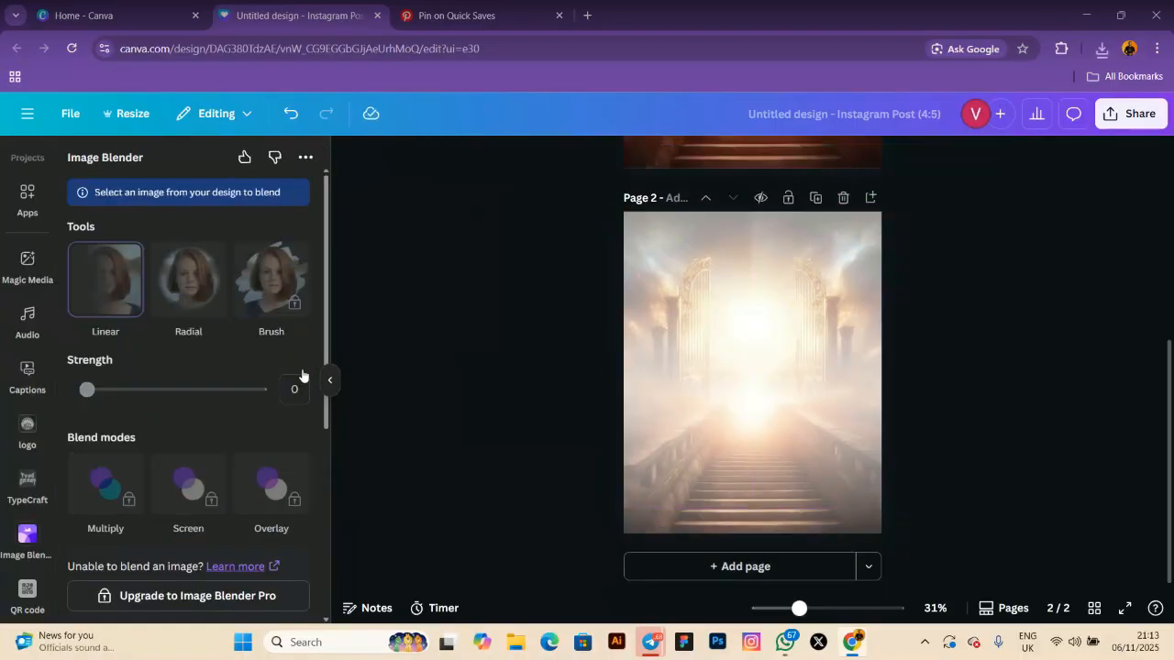
# - Add the Brand Kit Heading text to page 2 and enlarge it to a font size of about 96
pyautogui.scroll(5, 44, 439)
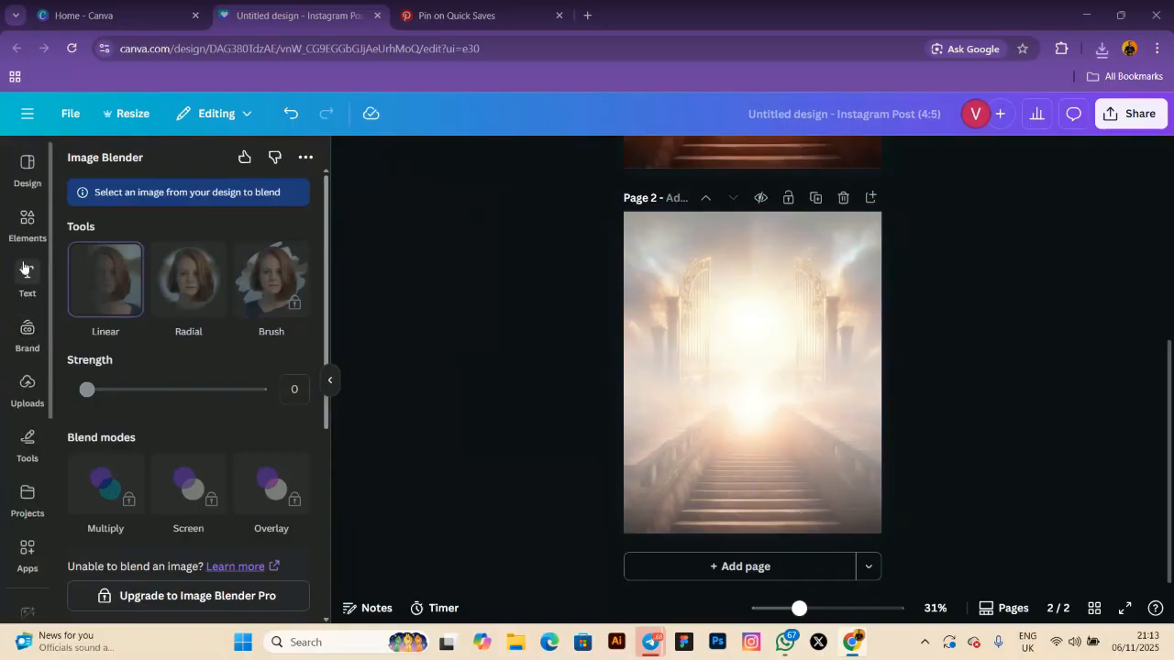
pyautogui.click(25, 277)
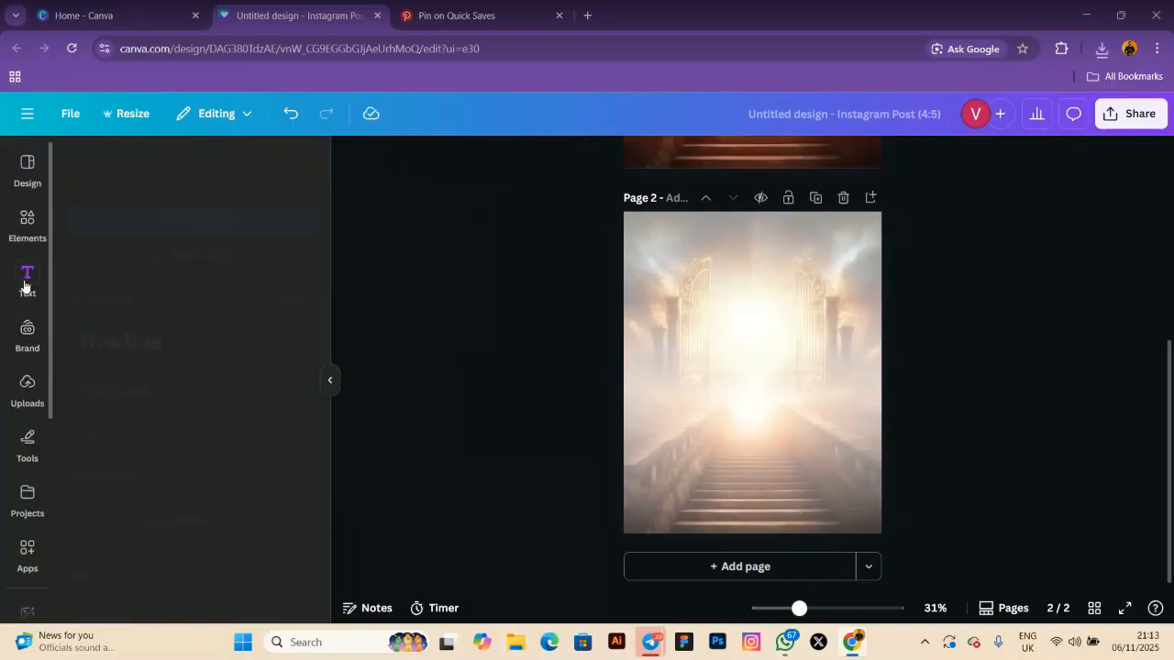
pyautogui.click(122, 342)
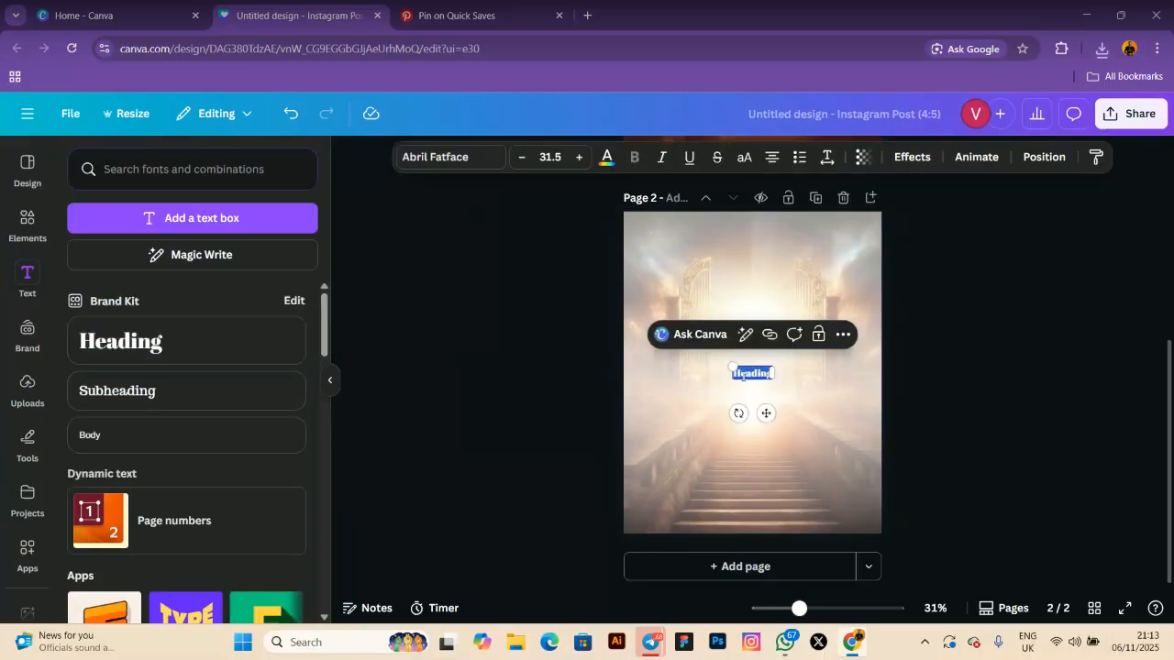
pyautogui.moveTo(731, 366); pyautogui.dragTo(655, 338)
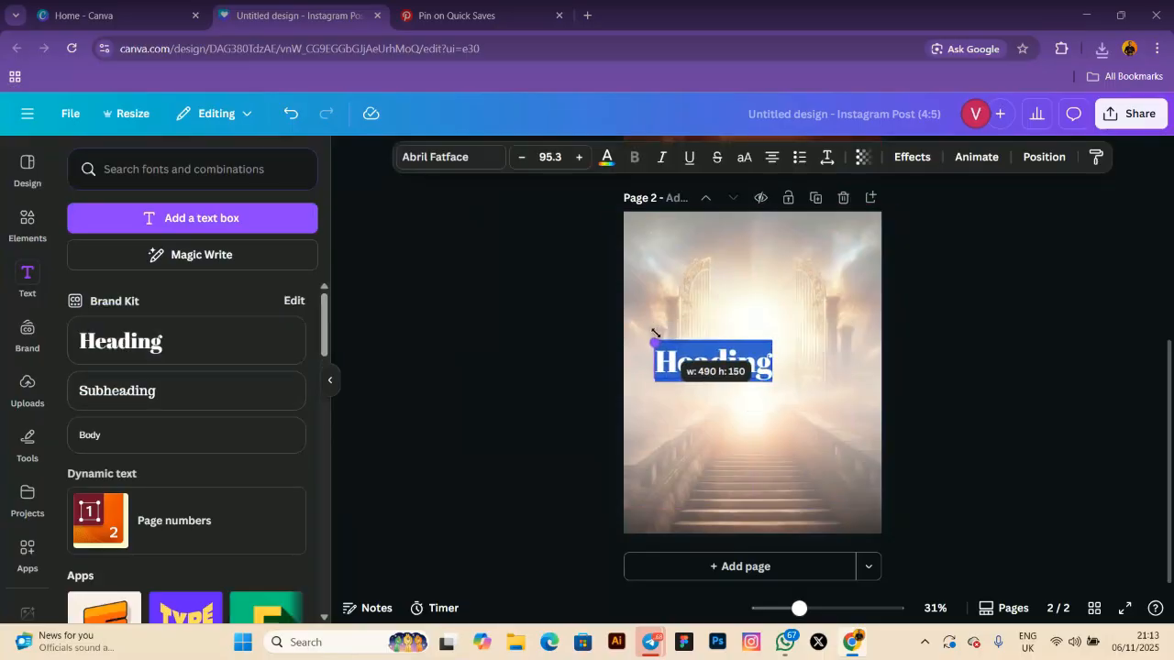
# - Check the reference flyer on Pinterest, replace the heading text with "The", and enlarge it to size 124, centred over the gates
pyautogui.click(453, 22)
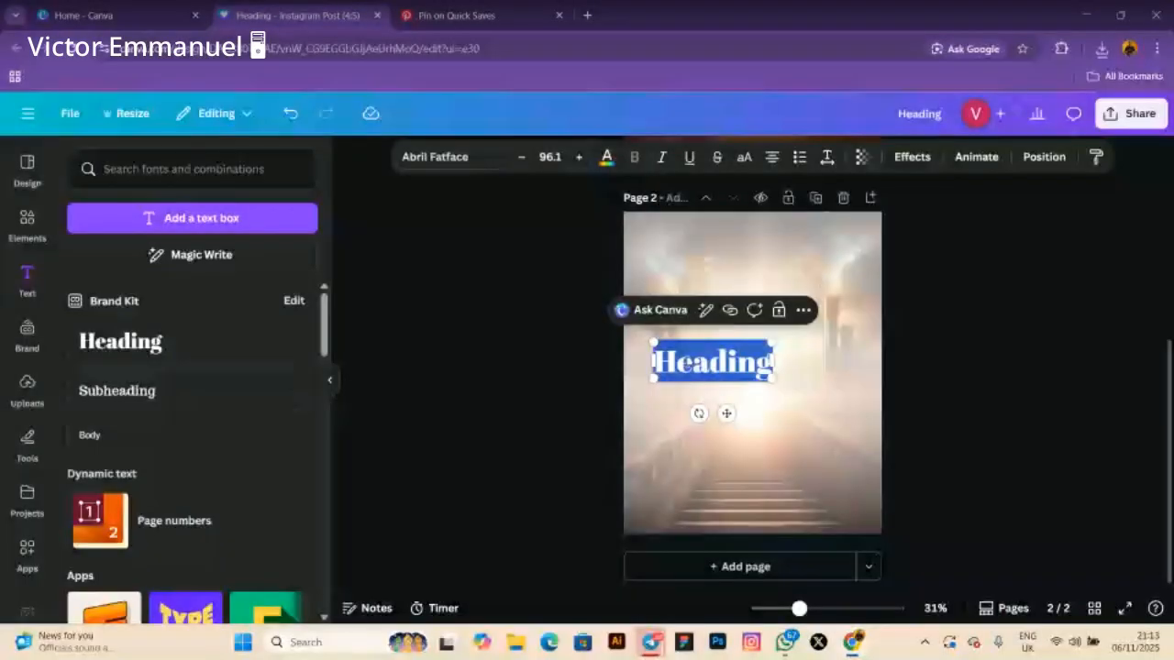
pyautogui.write('The')
pyautogui.moveTo(676, 345); pyautogui.dragTo(755, 333)
pyautogui.click(608, 382)
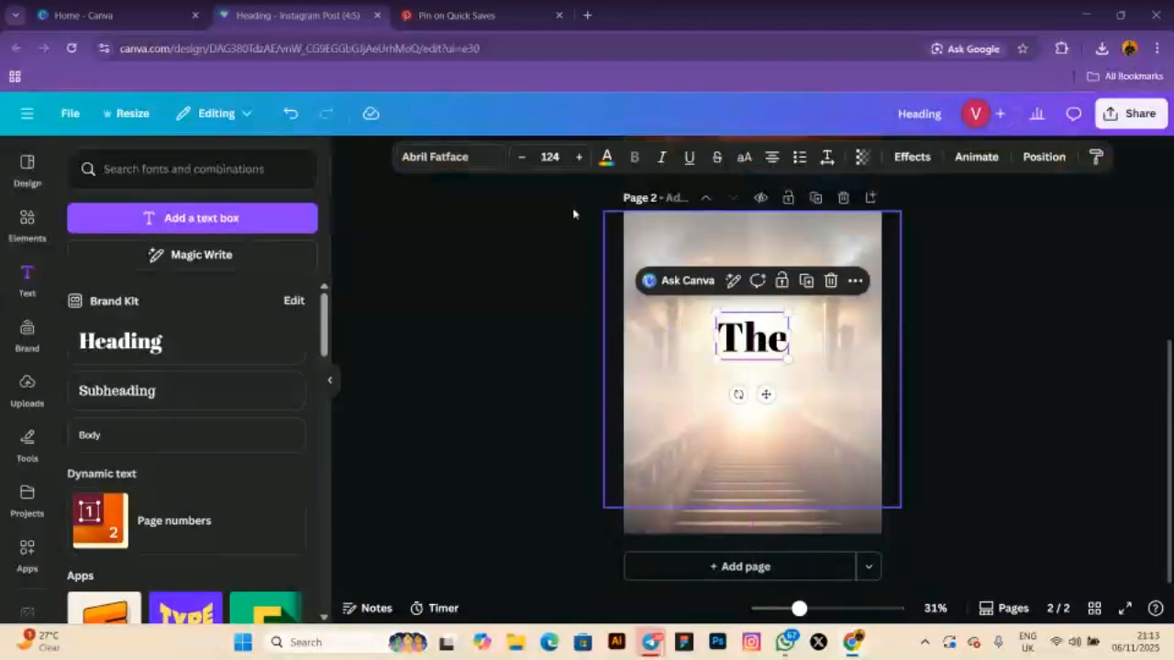
# - Try the uploaded Heyanik DEMO VERSION Regular font on the "The" text
pyautogui.click(454, 157)
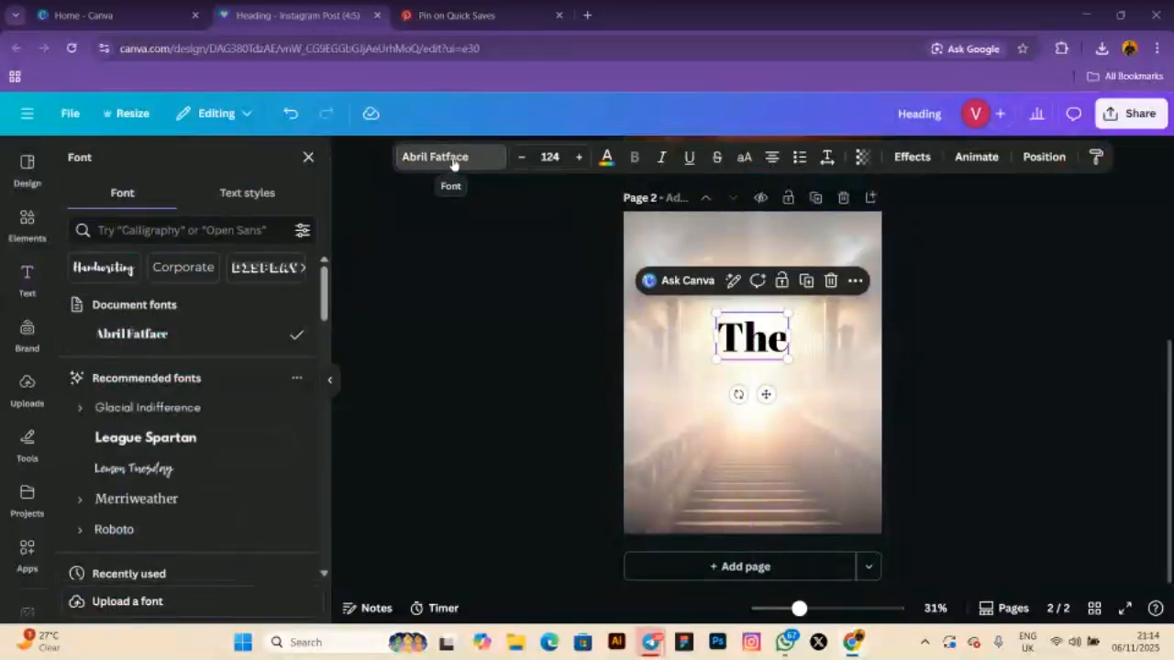
pyautogui.scroll(-3, 156, 449)
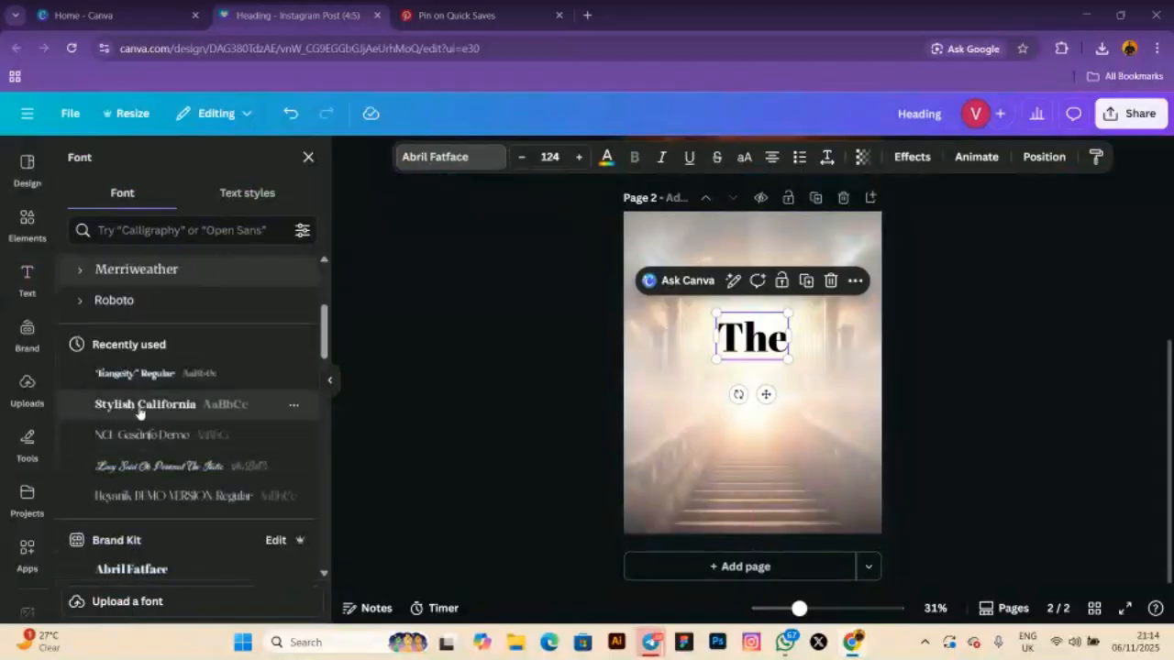
pyautogui.scroll(-1, 156, 492)
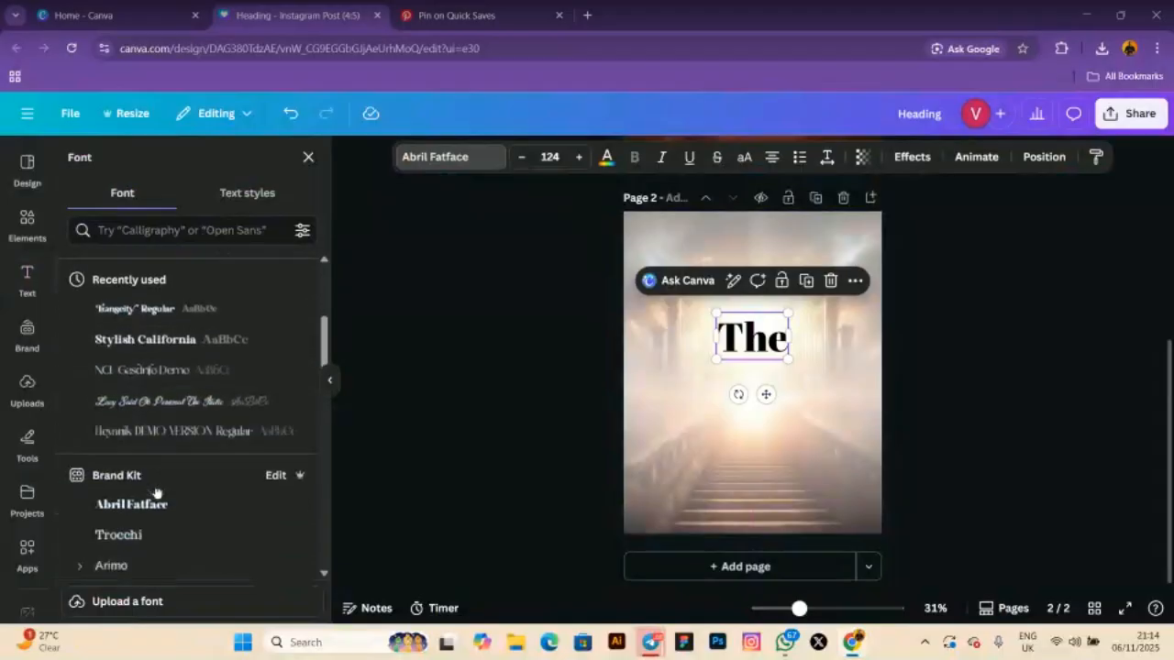
pyautogui.scroll(-1, 120, 500)
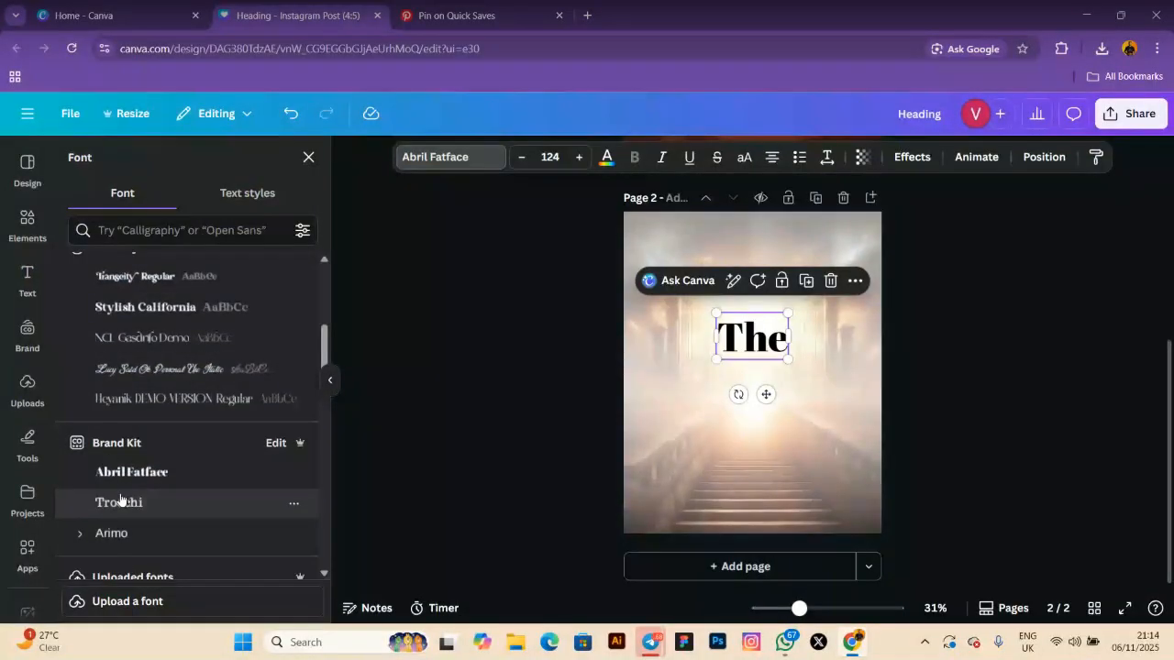
pyautogui.scroll(-2, 138, 500)
pyautogui.scroll(-1, 175, 536)
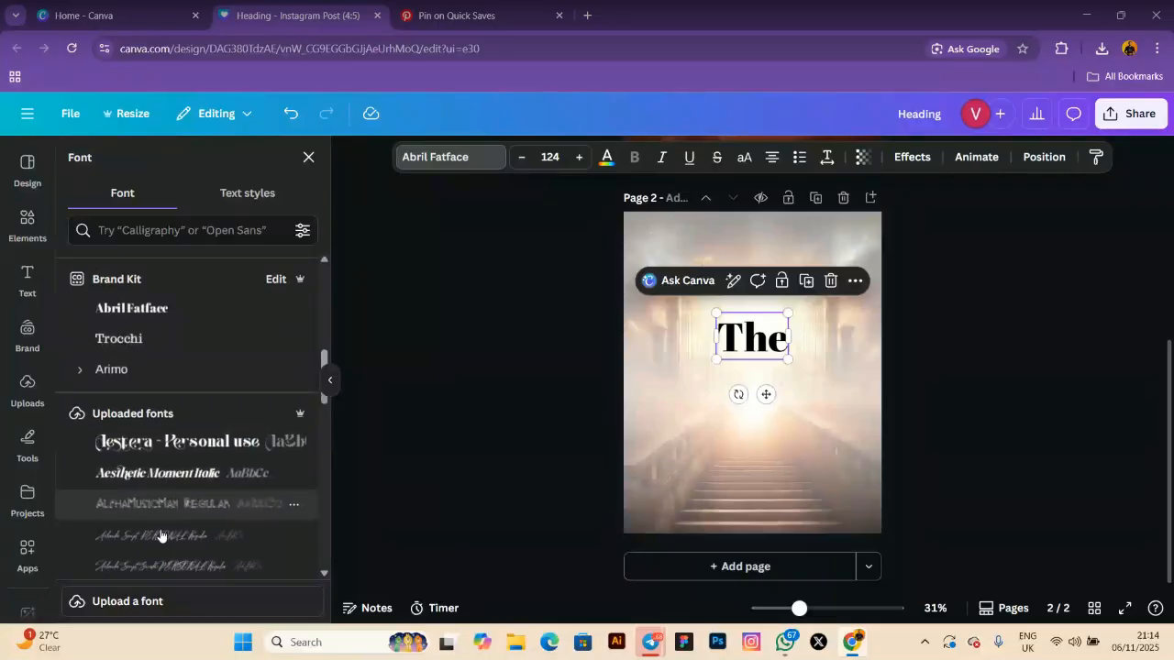
pyautogui.scroll(-2, 161, 536)
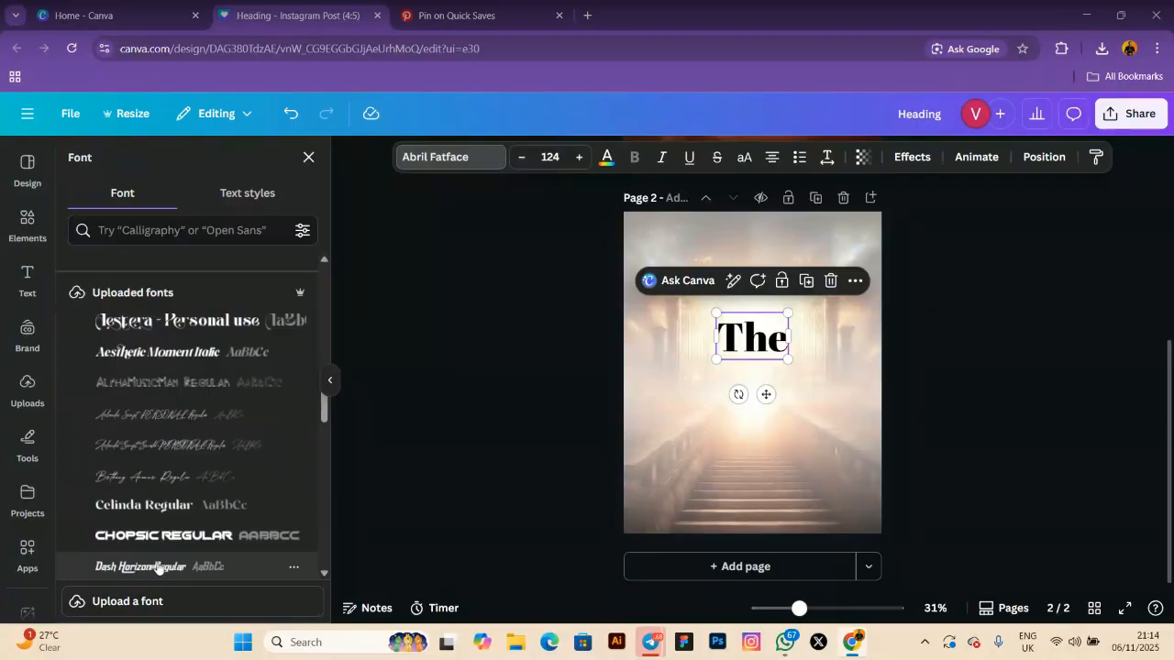
pyautogui.scroll(-3, 158, 560)
pyautogui.scroll(-1, 140, 536)
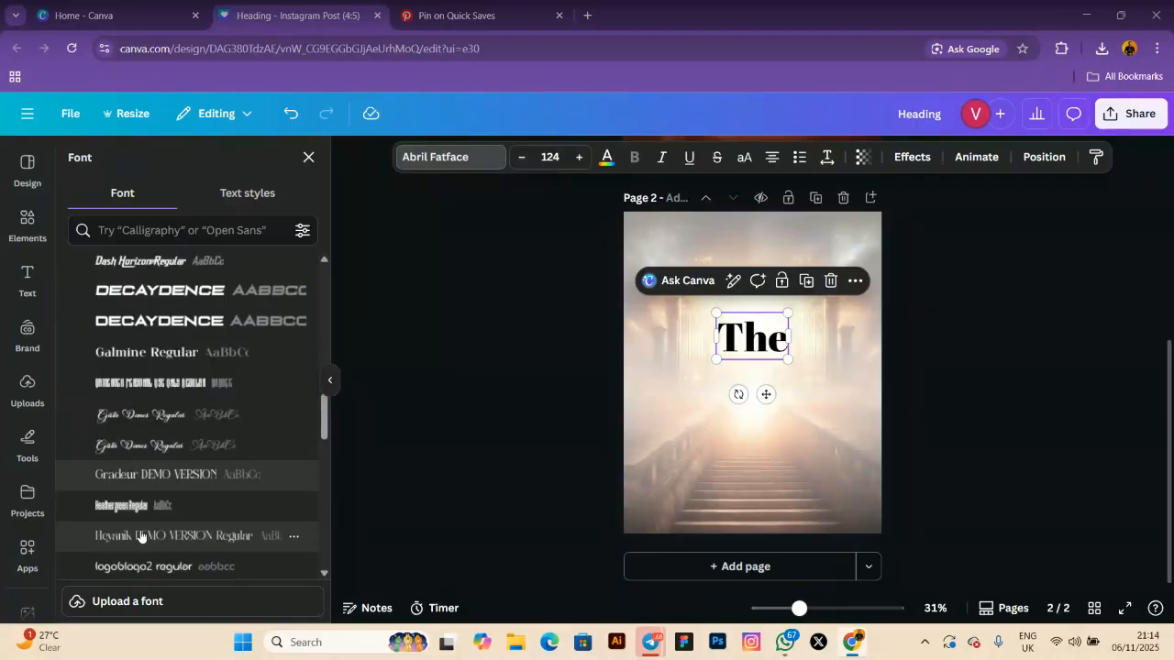
pyautogui.click(139, 535)
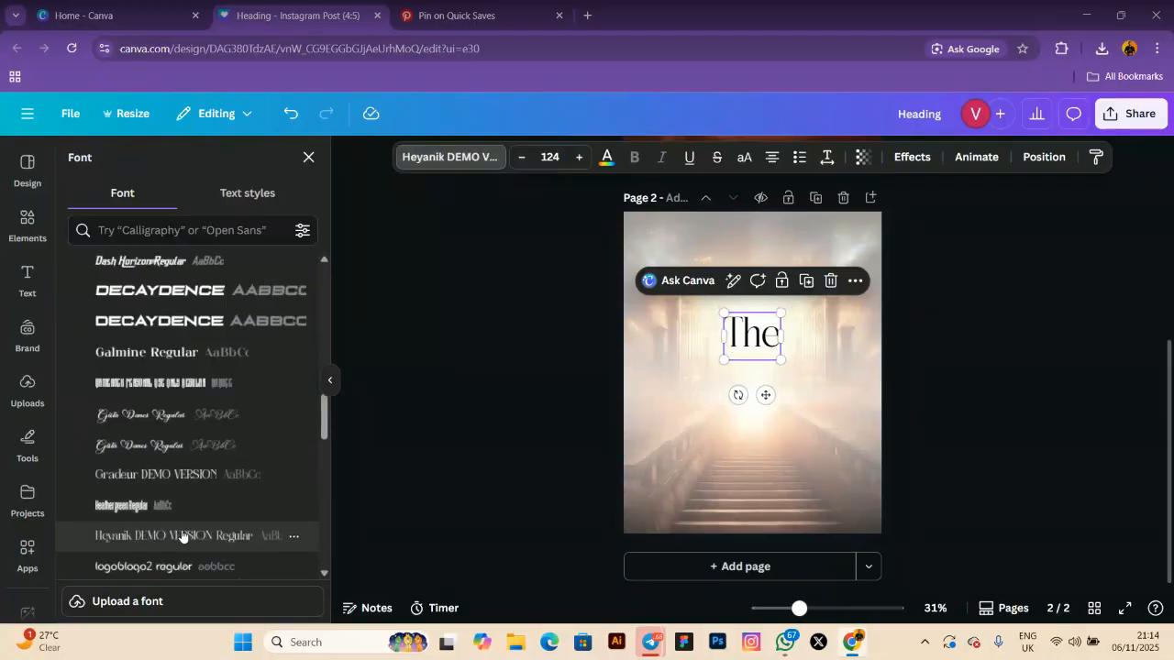
# - Set the "The" text in the NCL Gasdrifo Demo font and enlarge it to size 154, centred over the gates
pyautogui.scroll(-3, 183, 540)
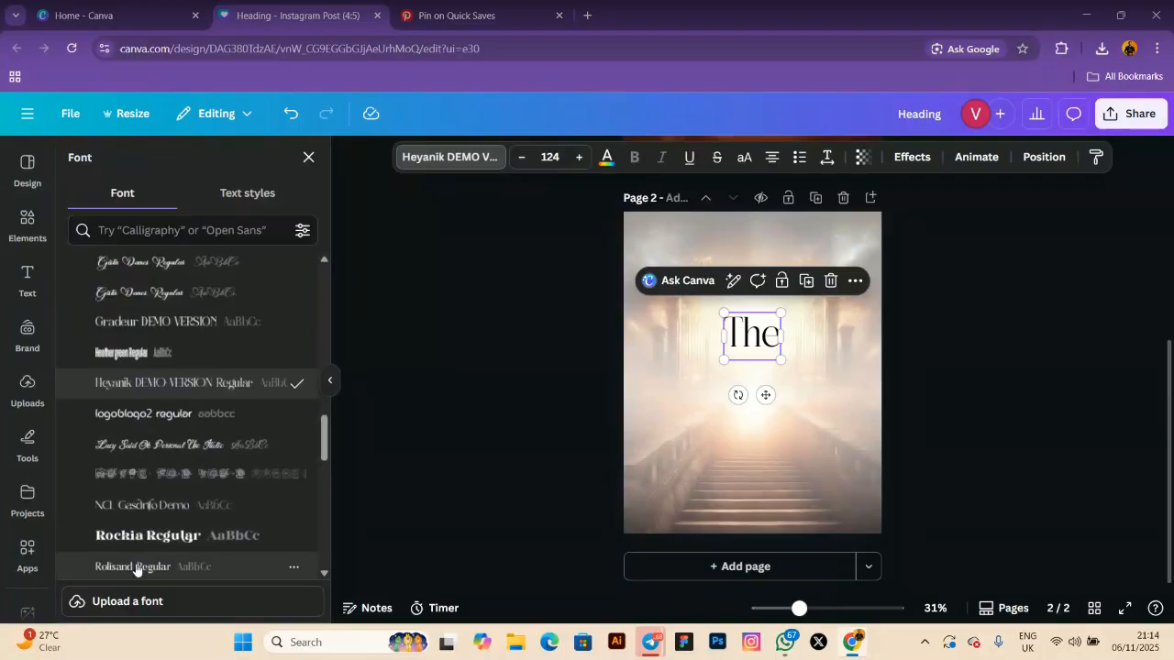
pyautogui.click(153, 505)
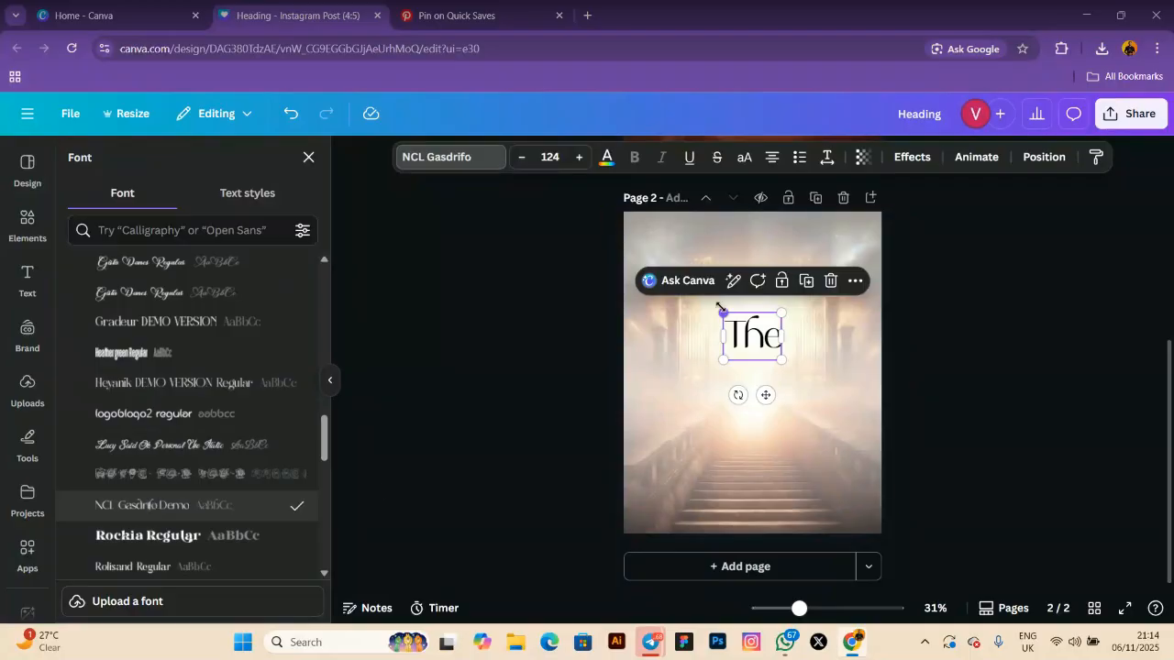
pyautogui.moveTo(722, 311); pyautogui.dragTo(707, 297)
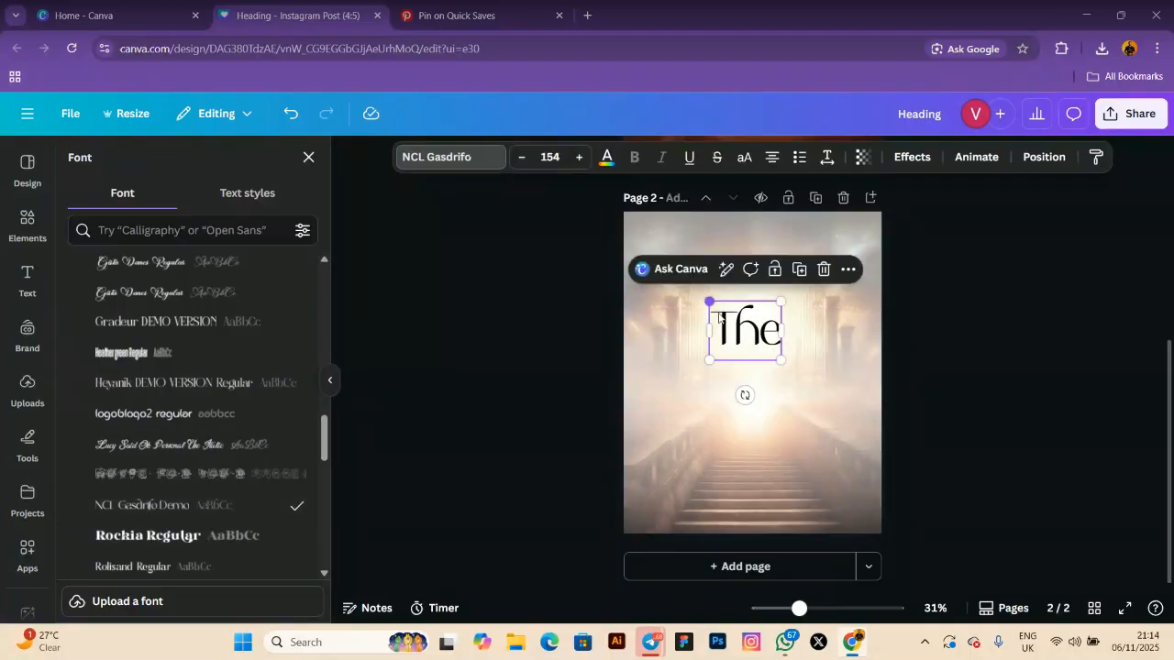
pyautogui.moveTo(739, 335); pyautogui.dragTo(738, 332)
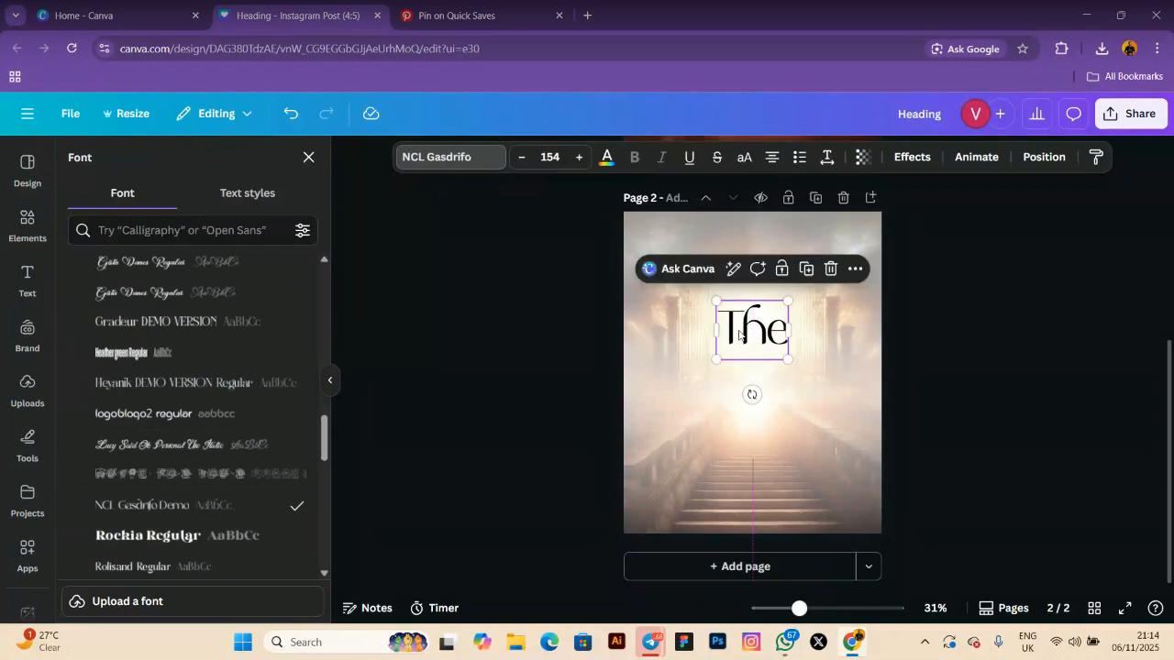
# - Check the reference flyer's colours on Pinterest and give the "The" text a gradient from black to orange #F87A05
pyautogui.click(606, 163)
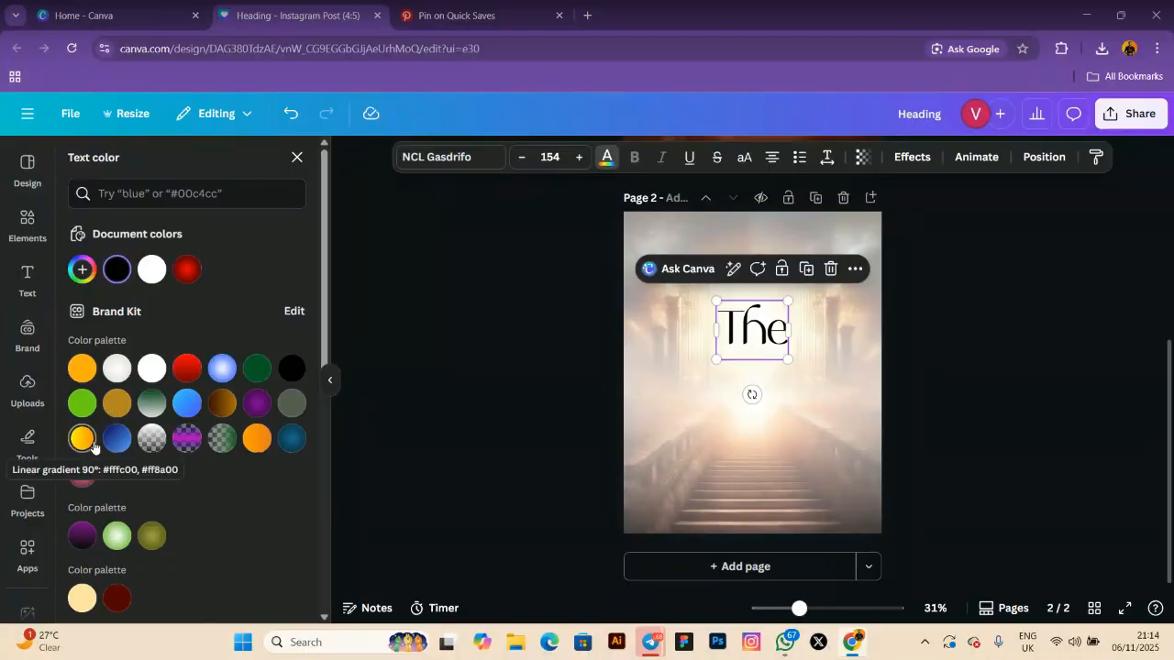
pyautogui.click(82, 268)
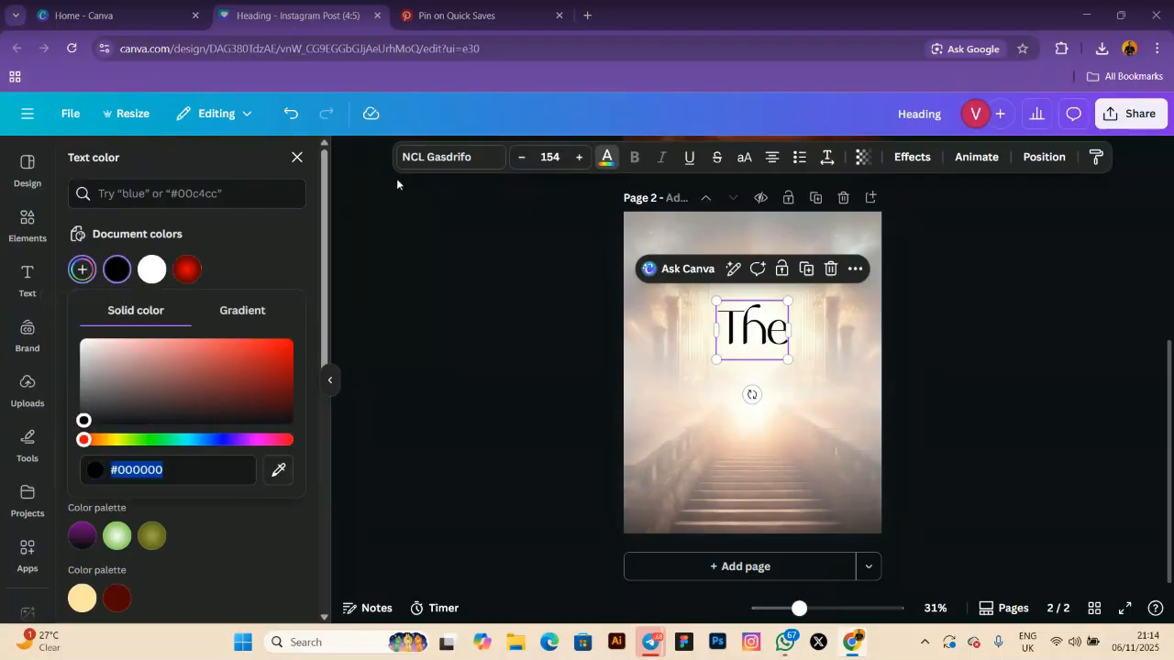
pyautogui.click(456, 15)
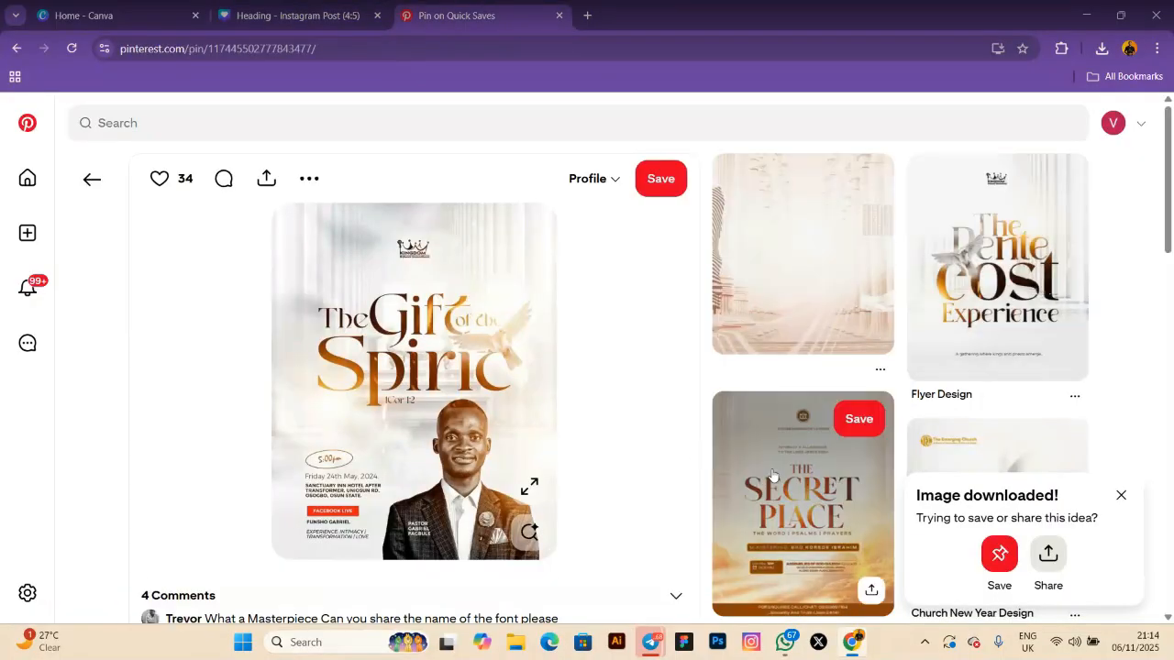
pyautogui.click(302, 15)
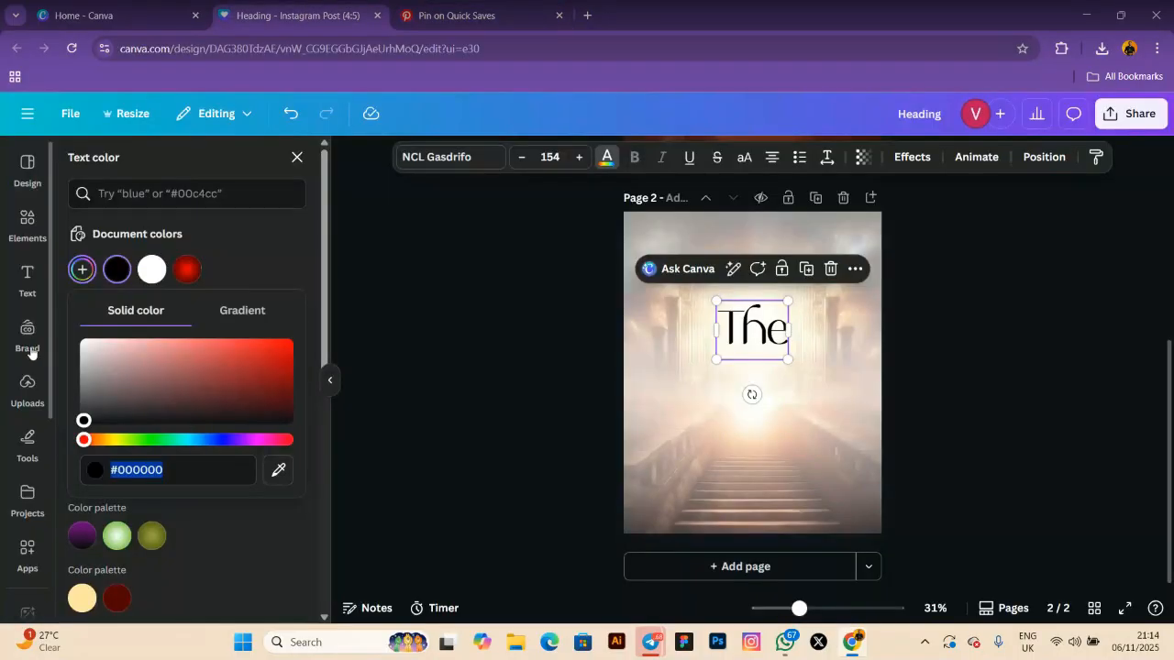
pyautogui.click(223, 314)
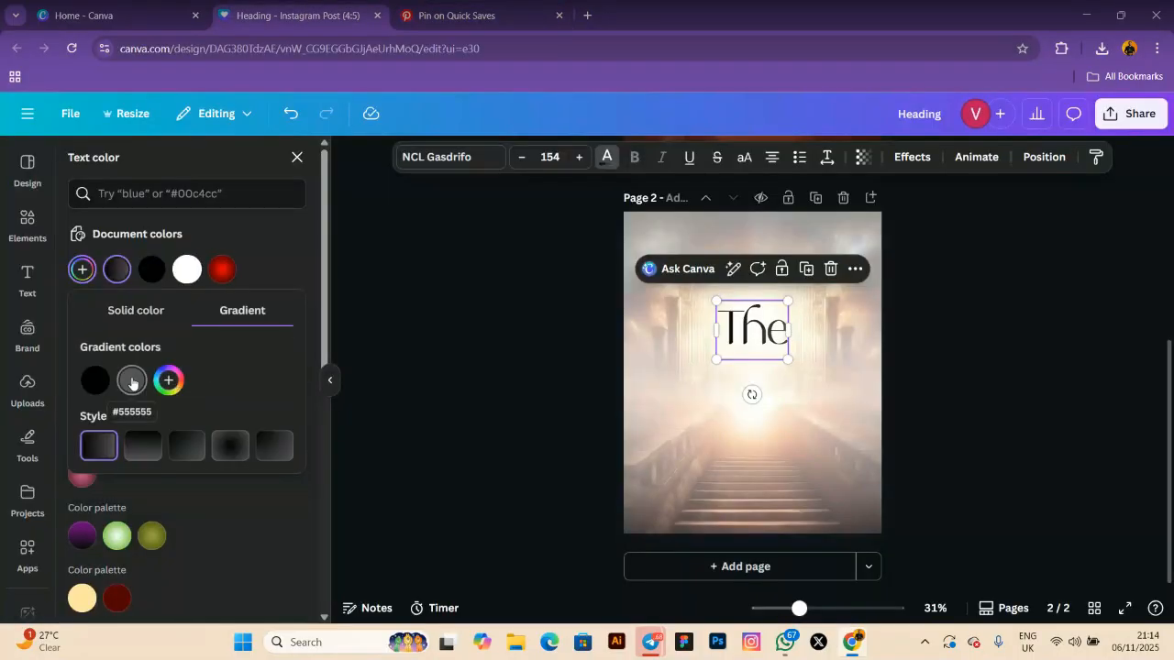
pyautogui.click(132, 379)
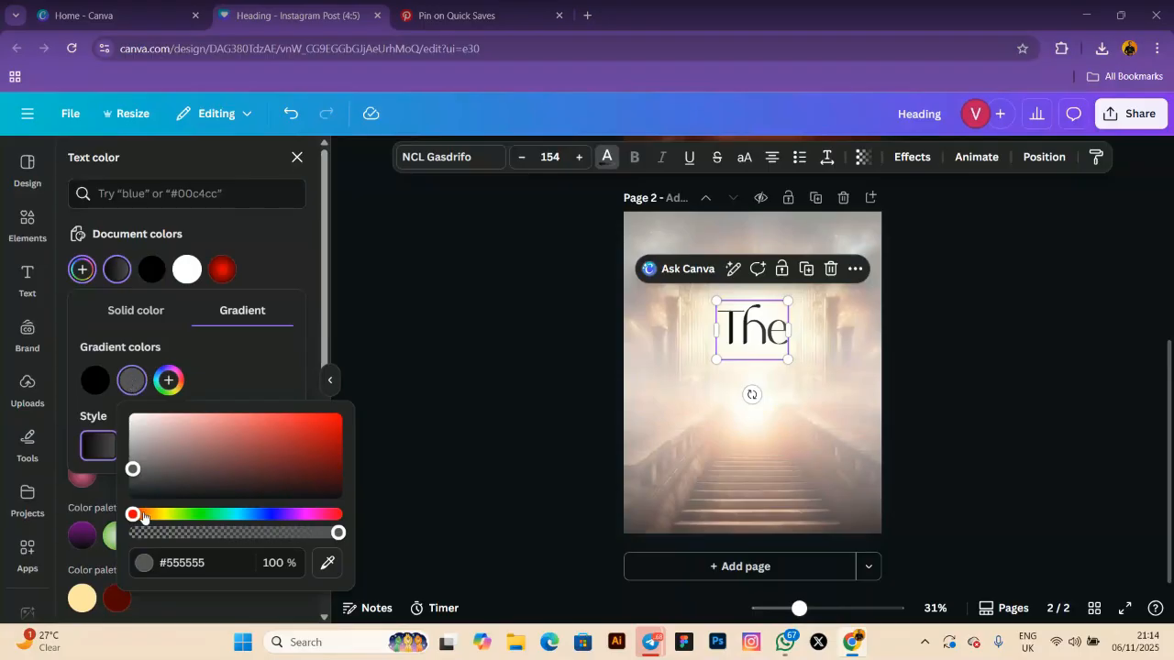
pyautogui.moveTo(134, 515); pyautogui.dragTo(156, 520)
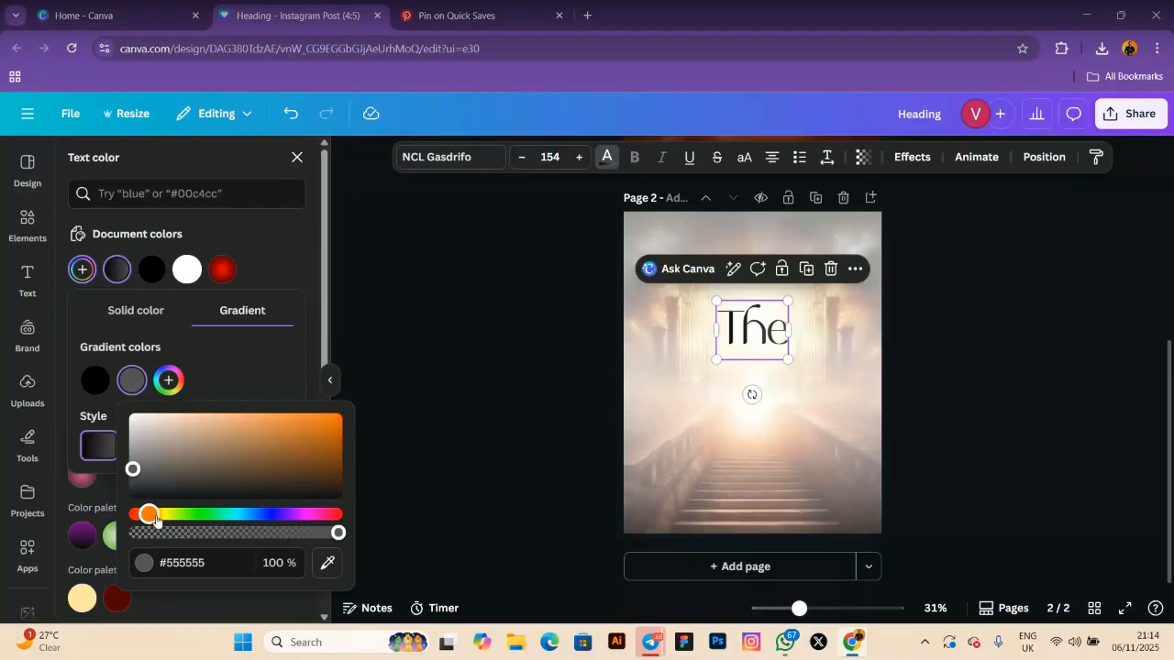
pyautogui.click(335, 423)
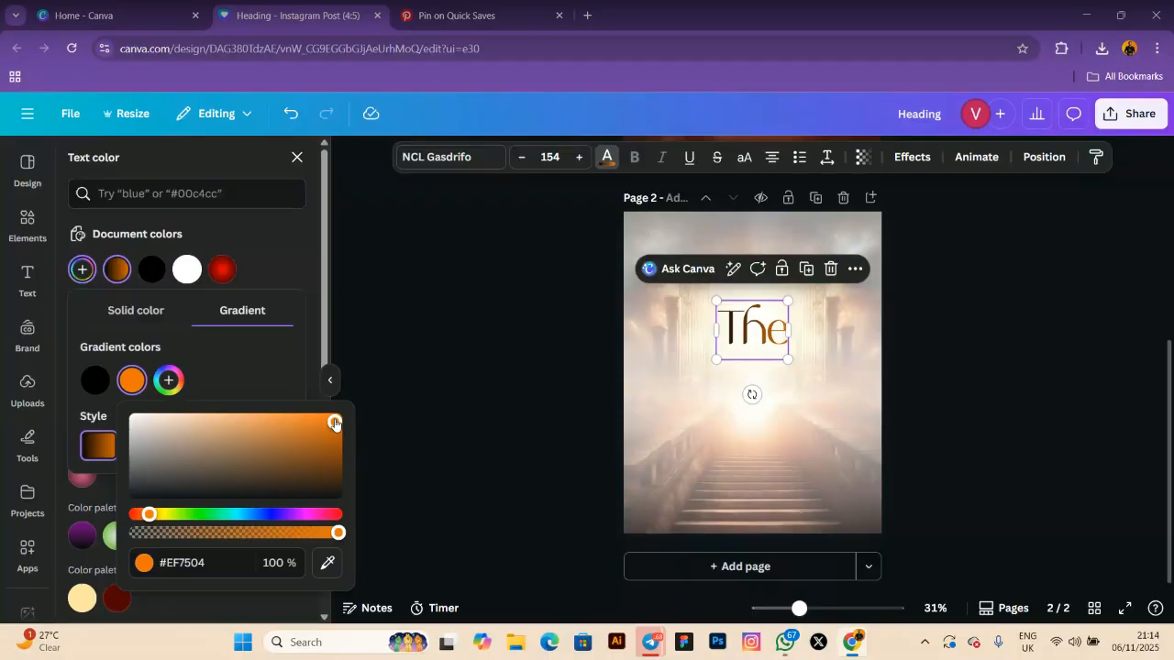
pyautogui.moveTo(335, 422); pyautogui.dragTo(334, 422)
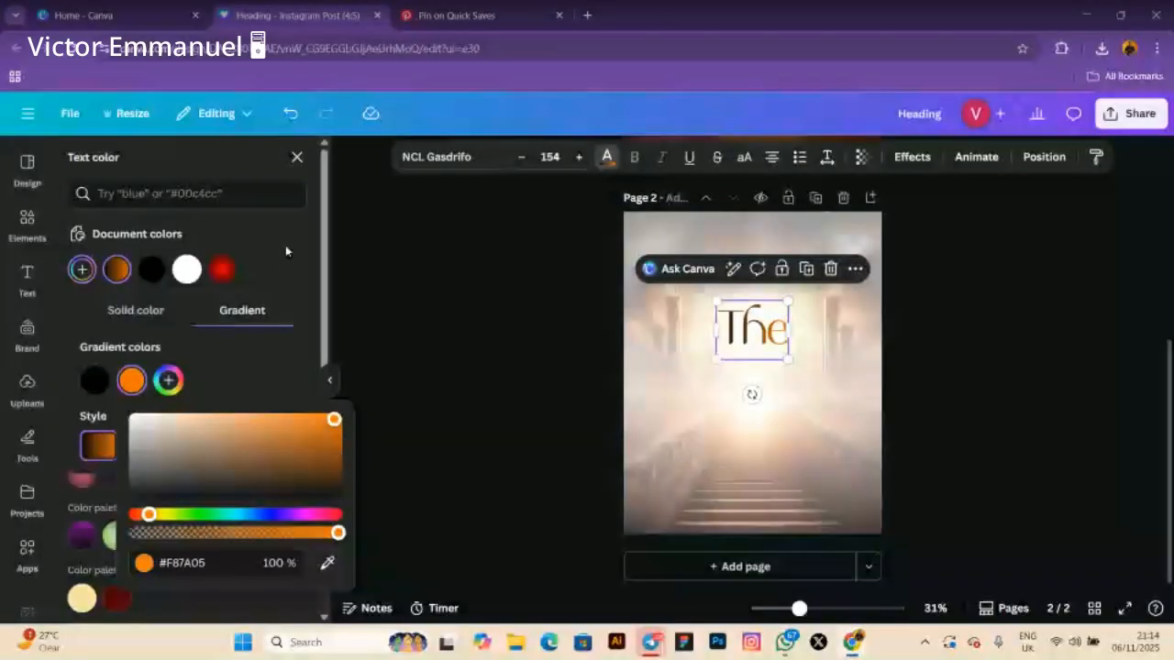
pyautogui.click(515, 305)
# - Duplicate the "The" text, place the copy directly below the original, and replace its wording with "S"
pyautogui.click(764, 323)
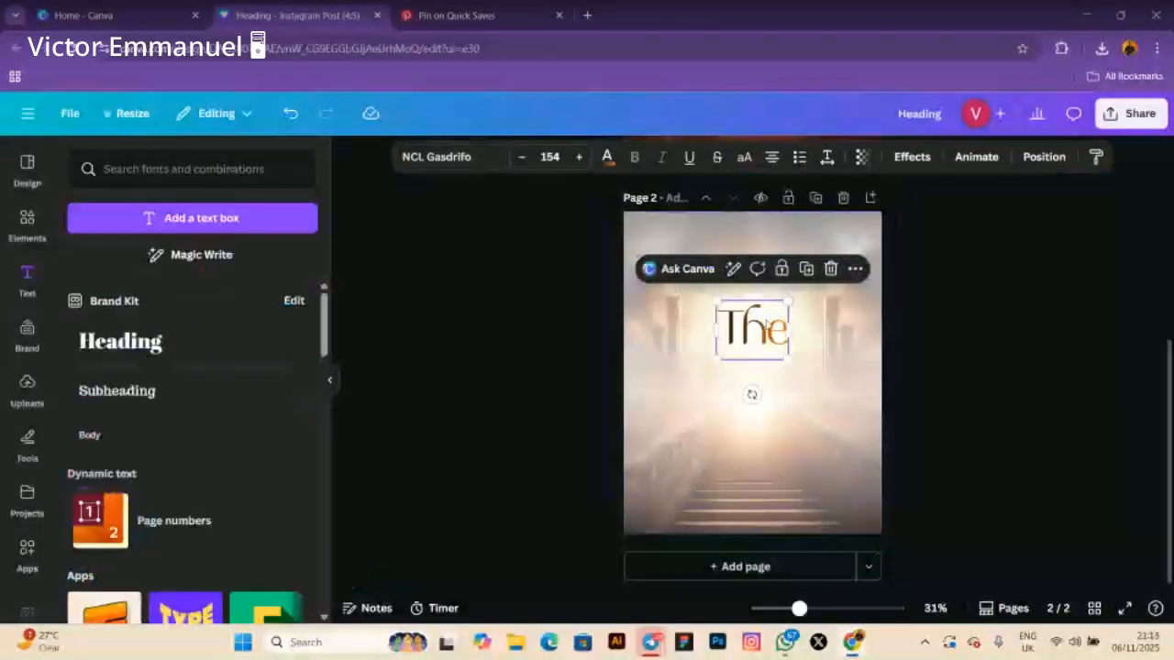
pyautogui.click(804, 272)
pyautogui.moveTo(755, 396); pyautogui.dragTo(747, 370)
pyautogui.doubleClick(747, 370)
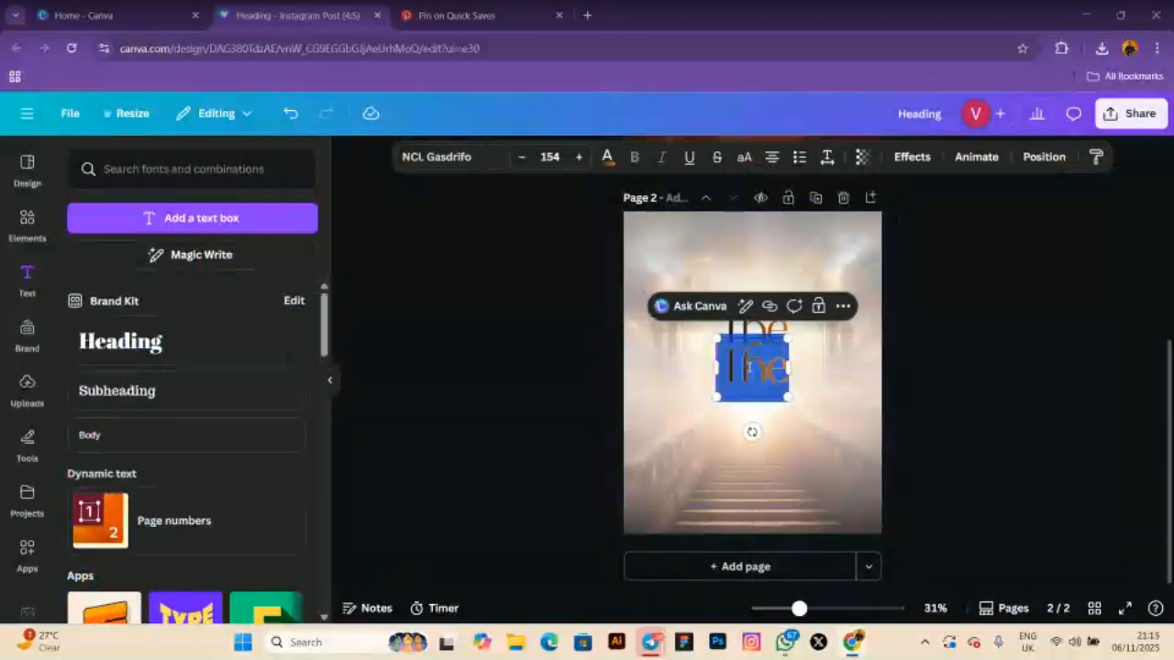
pyautogui.write('S')
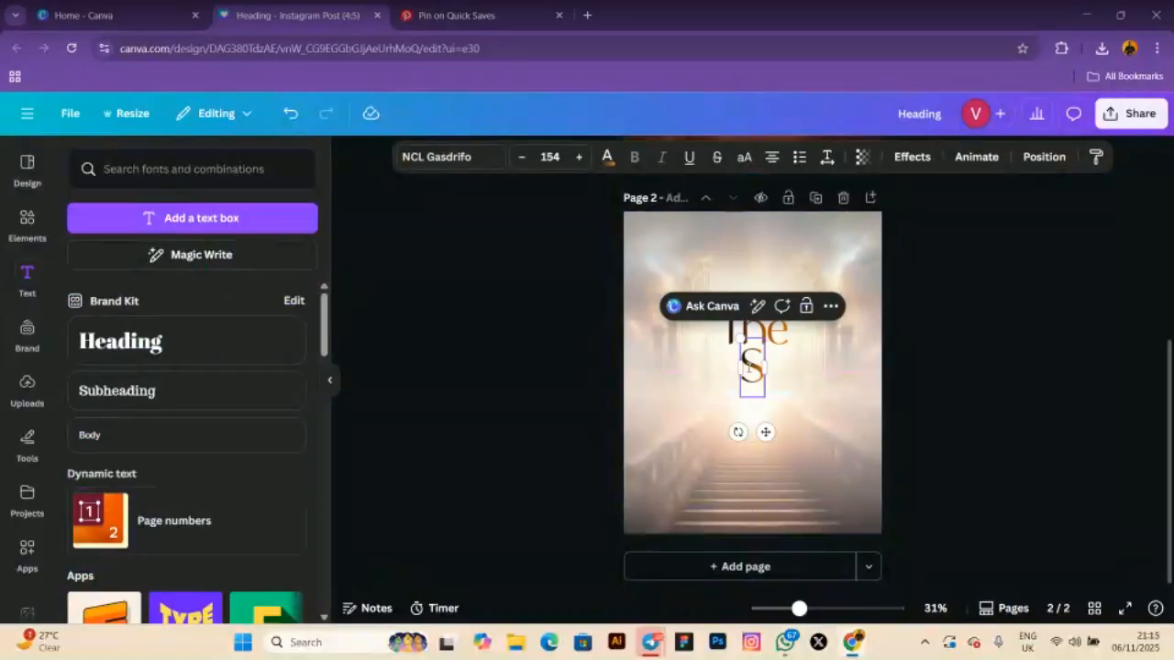
# - Check the title wording of the reference flyers on Pinterest and return to the Canva design
pyautogui.click(449, 18)
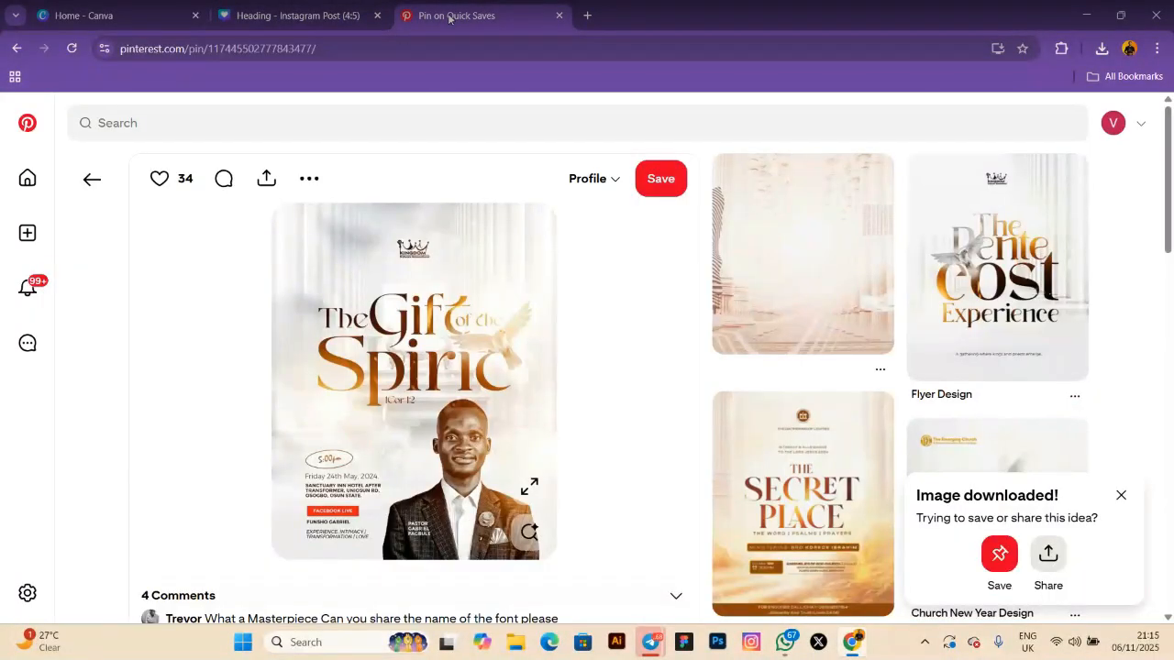
pyautogui.click(302, 19)
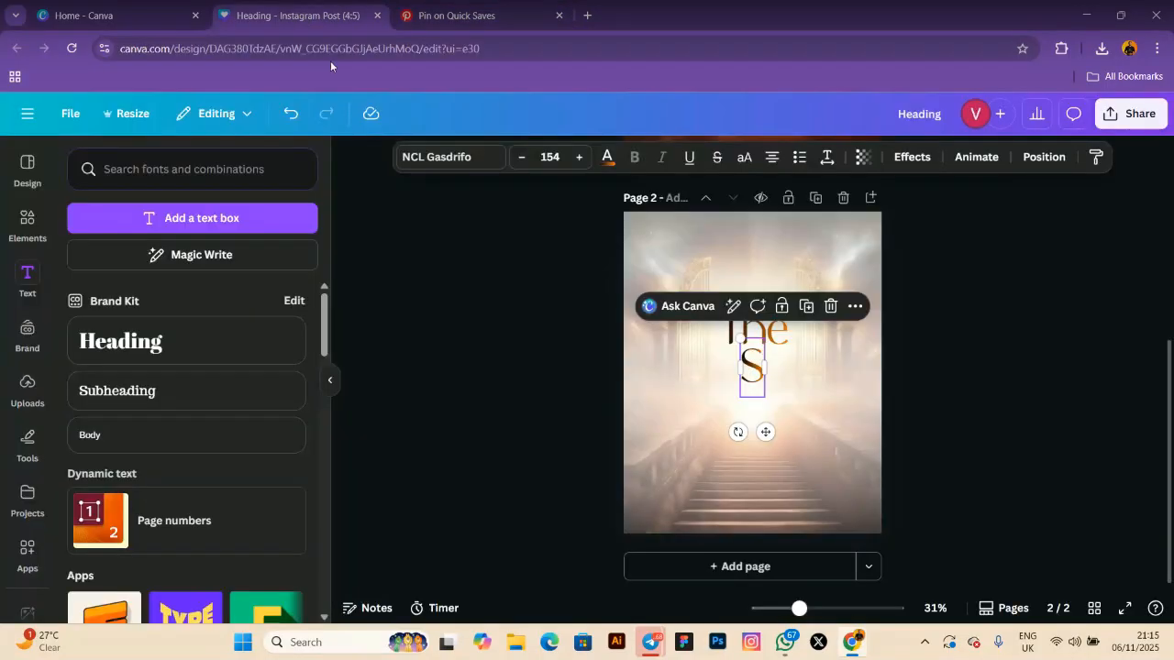
pyautogui.click(443, 20)
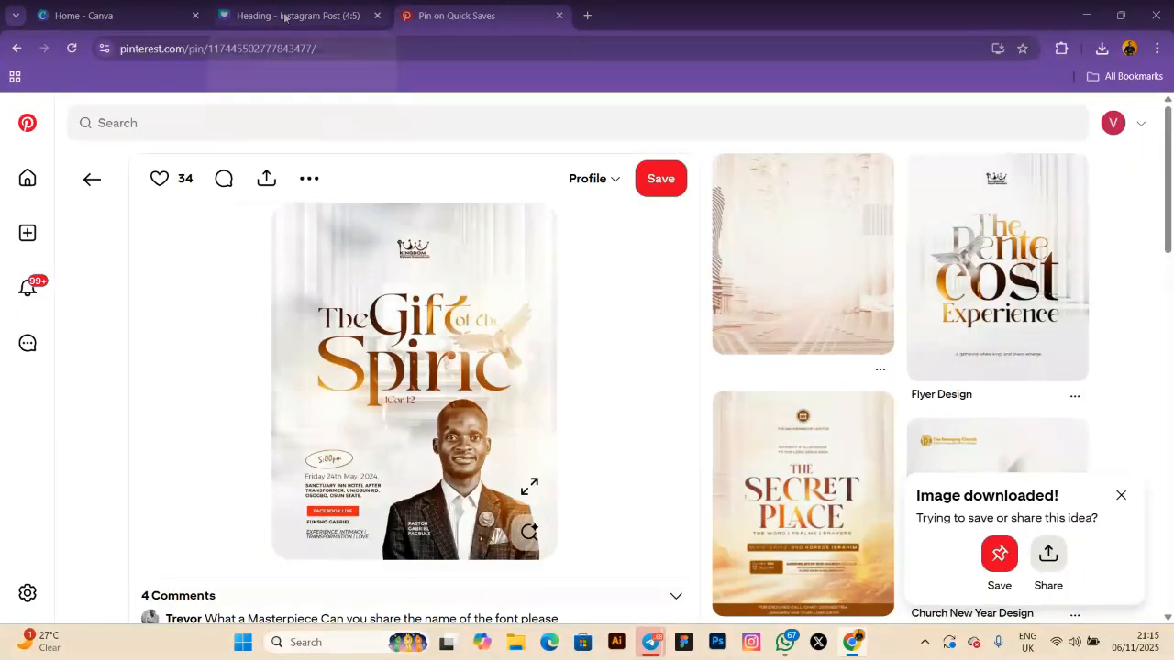
pyautogui.click(332, 13)
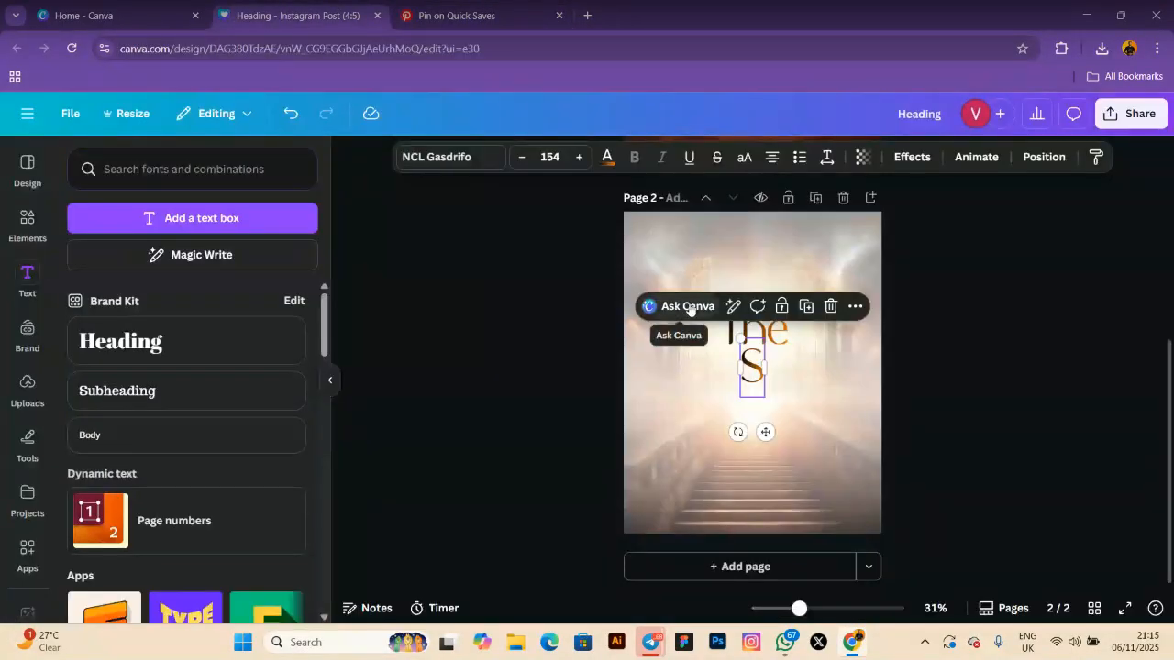
pyautogui.hotkey('ctrl', 'v')
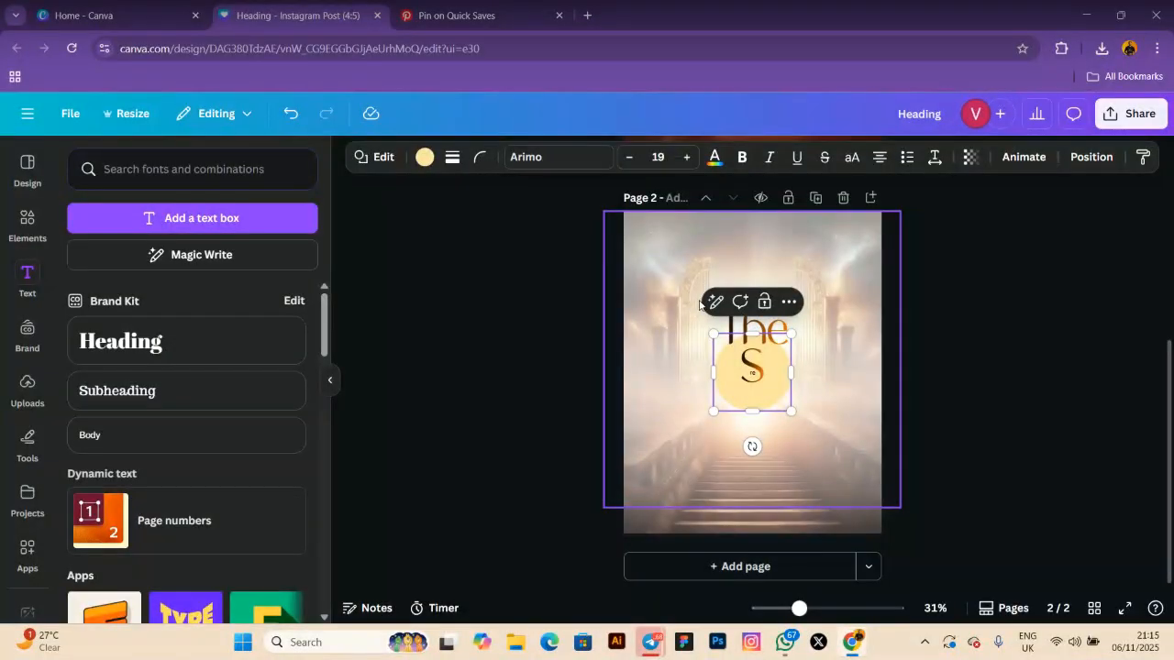
pyautogui.click(1002, 443)
pyautogui.moveTo(752, 386); pyautogui.dragTo(716, 467)
pyautogui.click(754, 385)
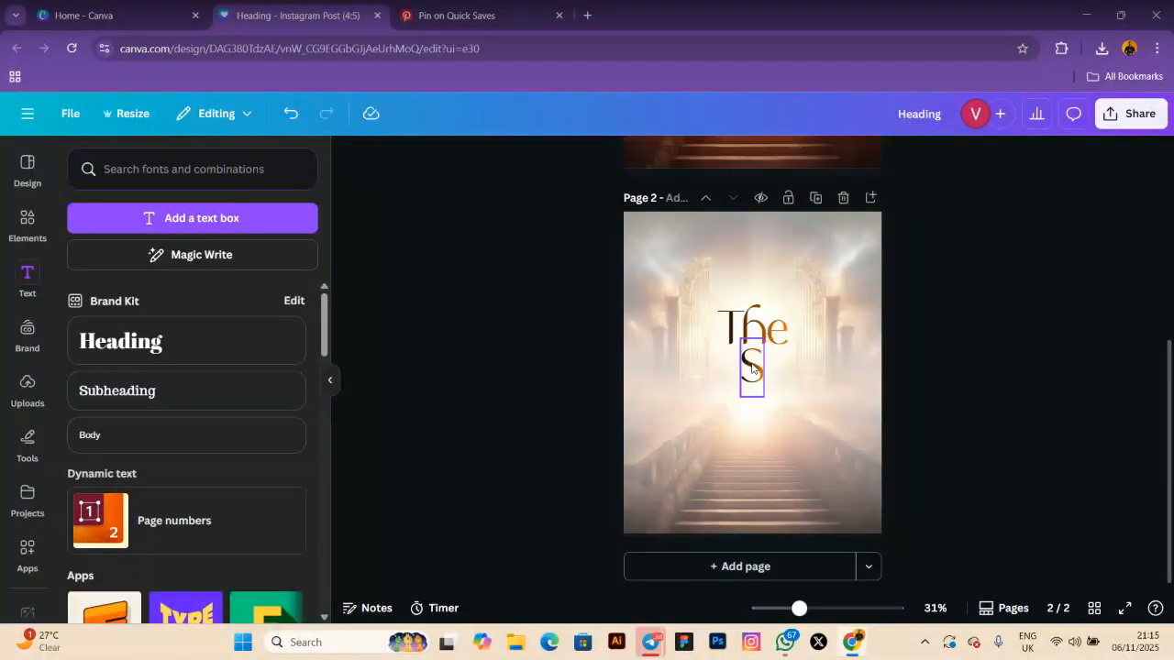
# - Complete the "S" text under "The" so that it reads "Secret"
pyautogui.click(756, 369)
pyautogui.click(762, 370)
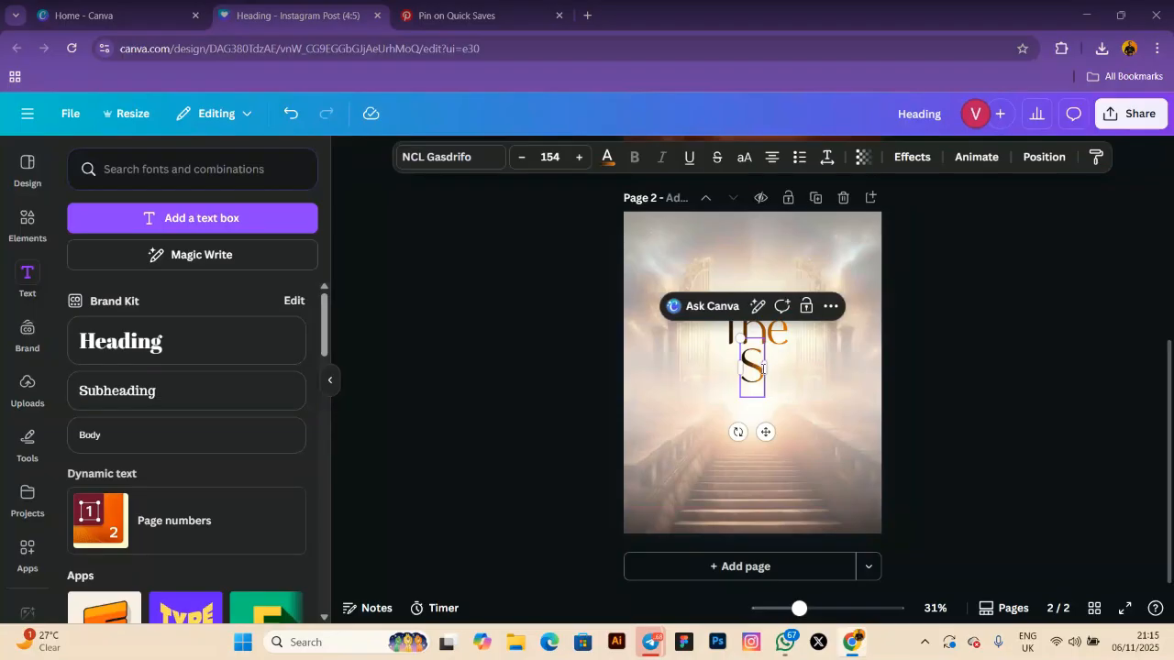
pyautogui.write('ec')
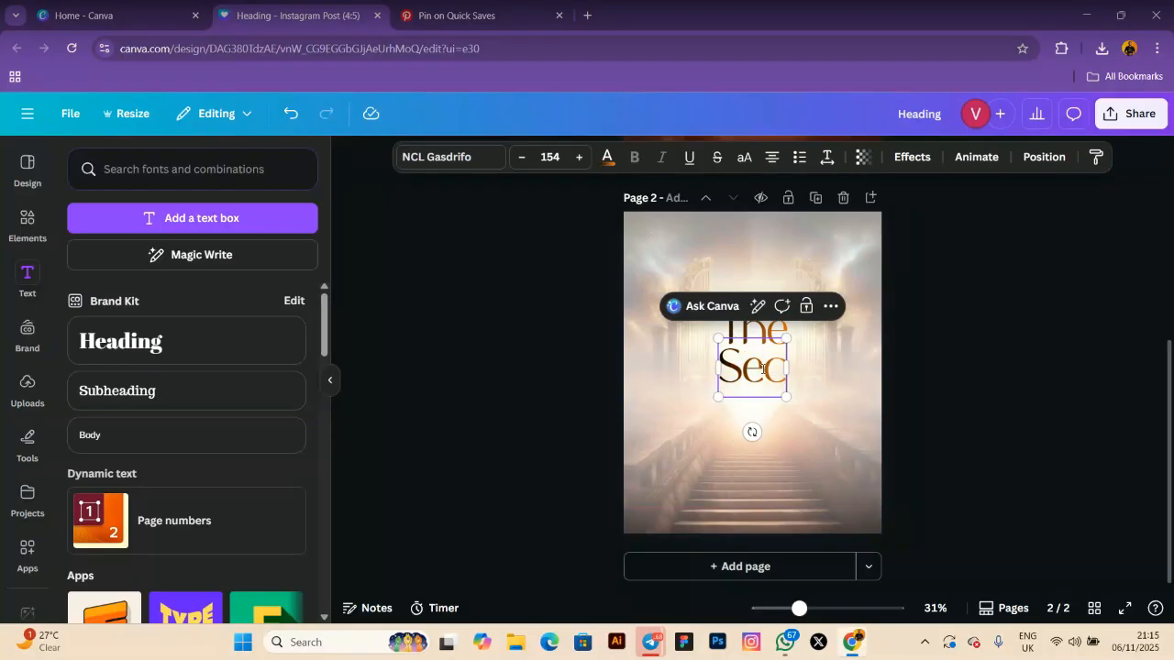
pyautogui.write('ret')
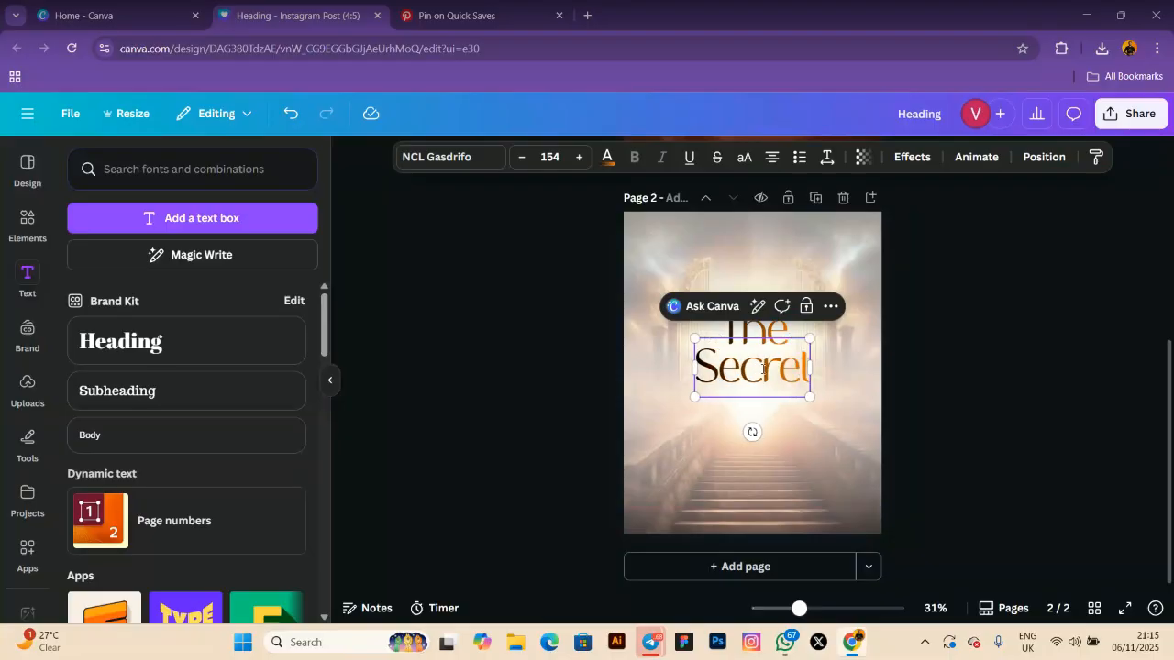
# - Try uppercase on the "Secret" text, undo it, and enlarge the text to size 195
pyautogui.click(743, 159)
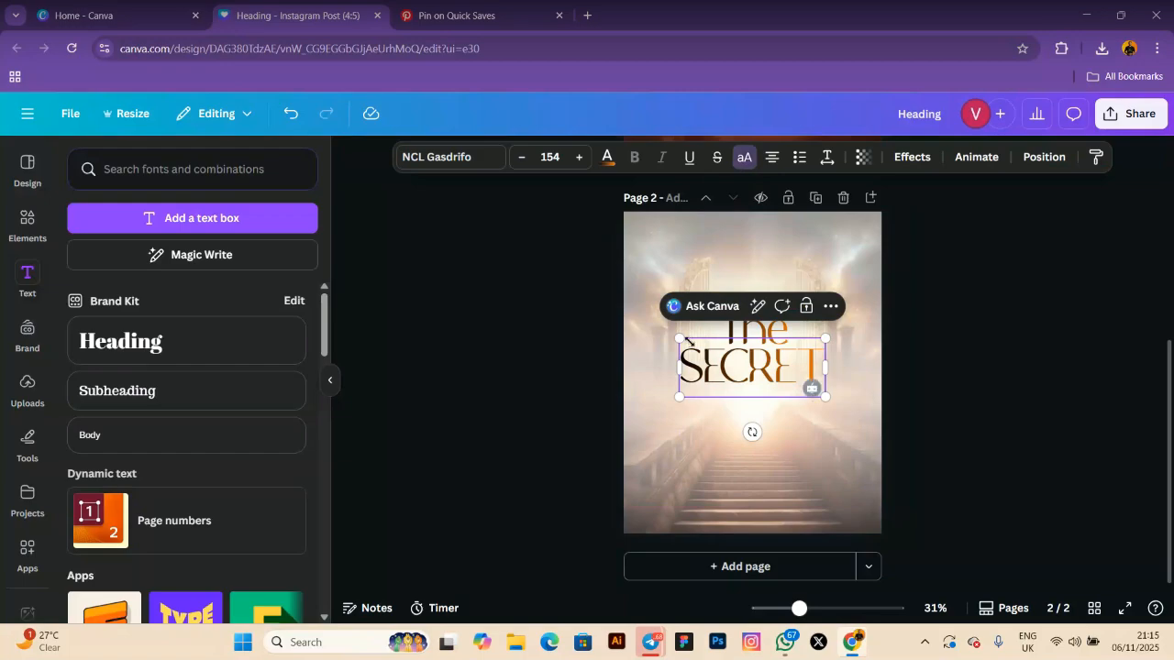
pyautogui.hotkey('ctrl', 'z')
pyautogui.moveTo(695, 338); pyautogui.dragTo(732, 347)
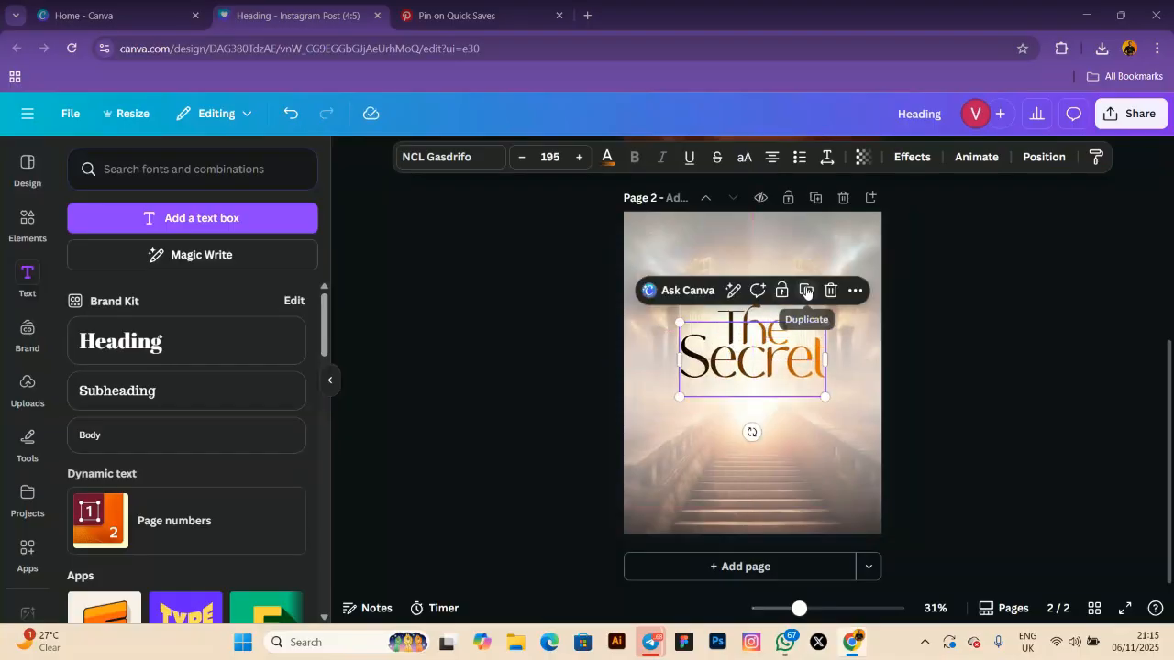
# - Duplicate the "Secret" text and replace the copy's wording with "Place" below the original
pyautogui.click(806, 288)
pyautogui.doubleClick(744, 397)
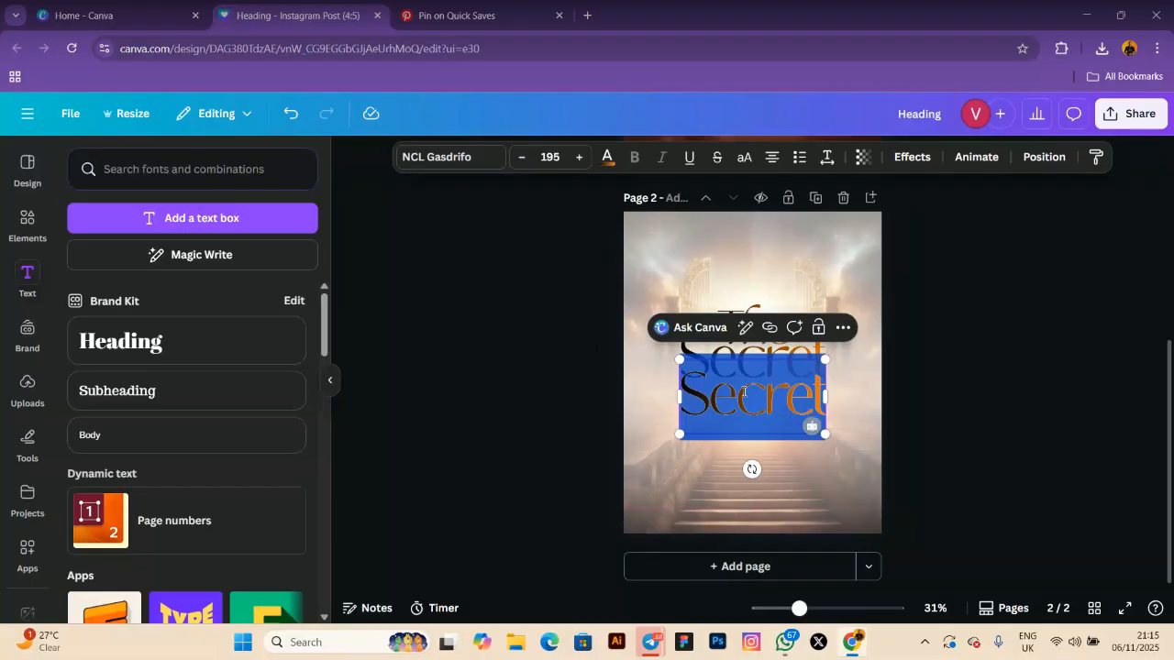
pyautogui.write('Placr')
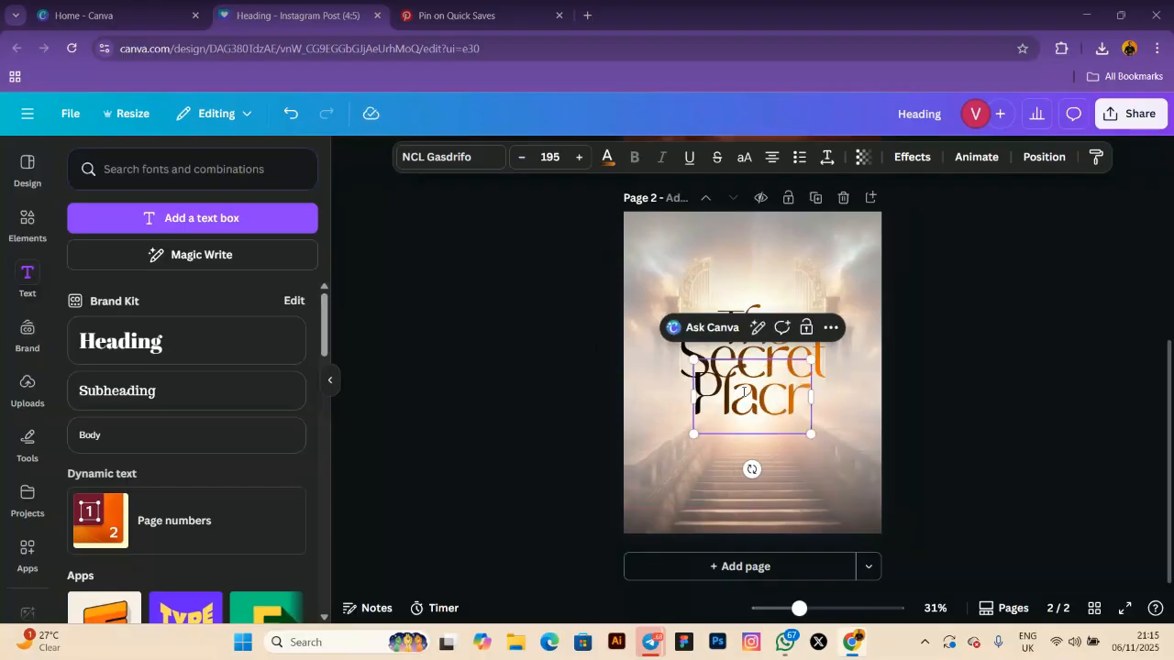
pyautogui.press('BackSpace')
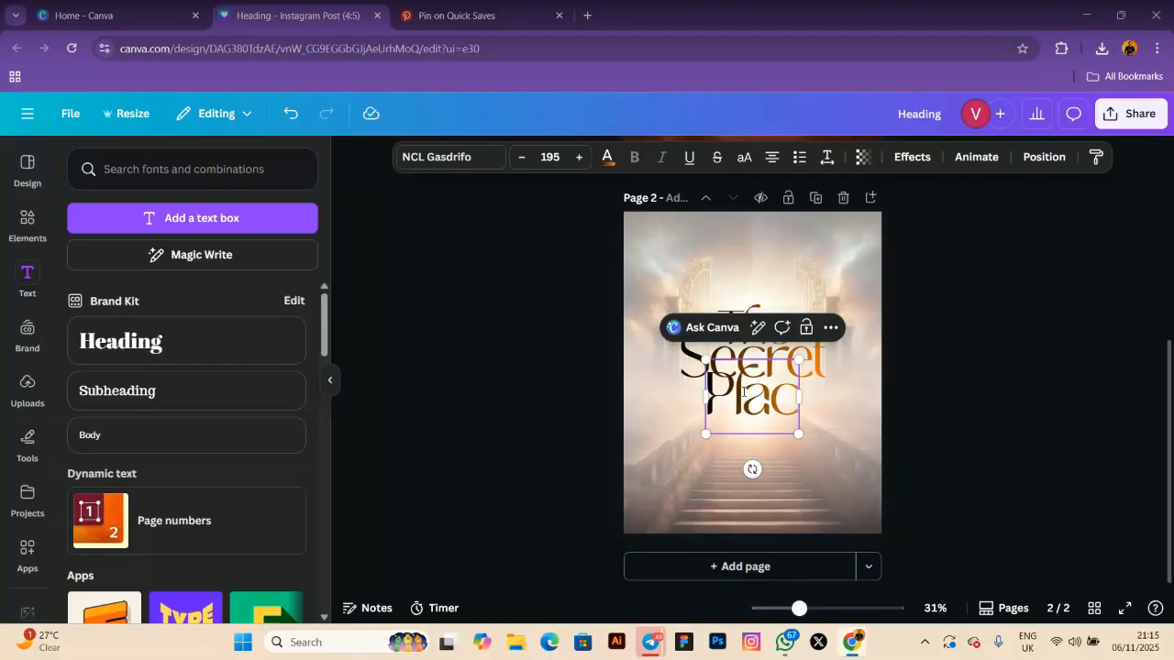
pyautogui.write('e')
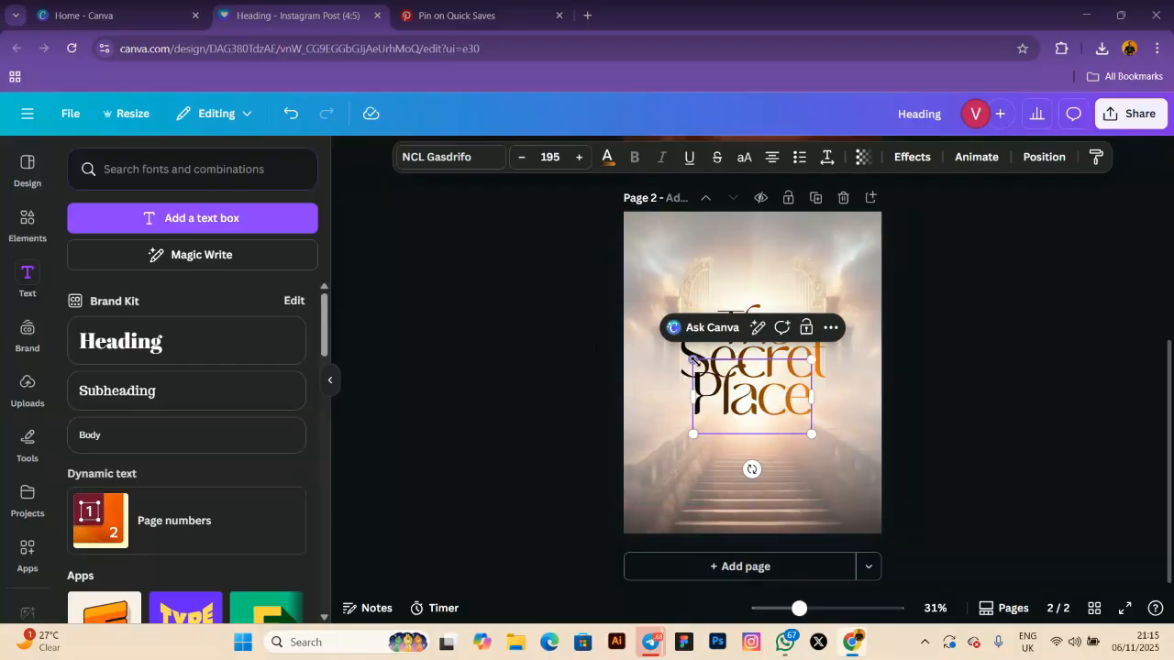
# - Reduce the "Place" text to size 157 and center it under "Secret"
pyautogui.moveTo(693, 360); pyautogui.dragTo(716, 374)
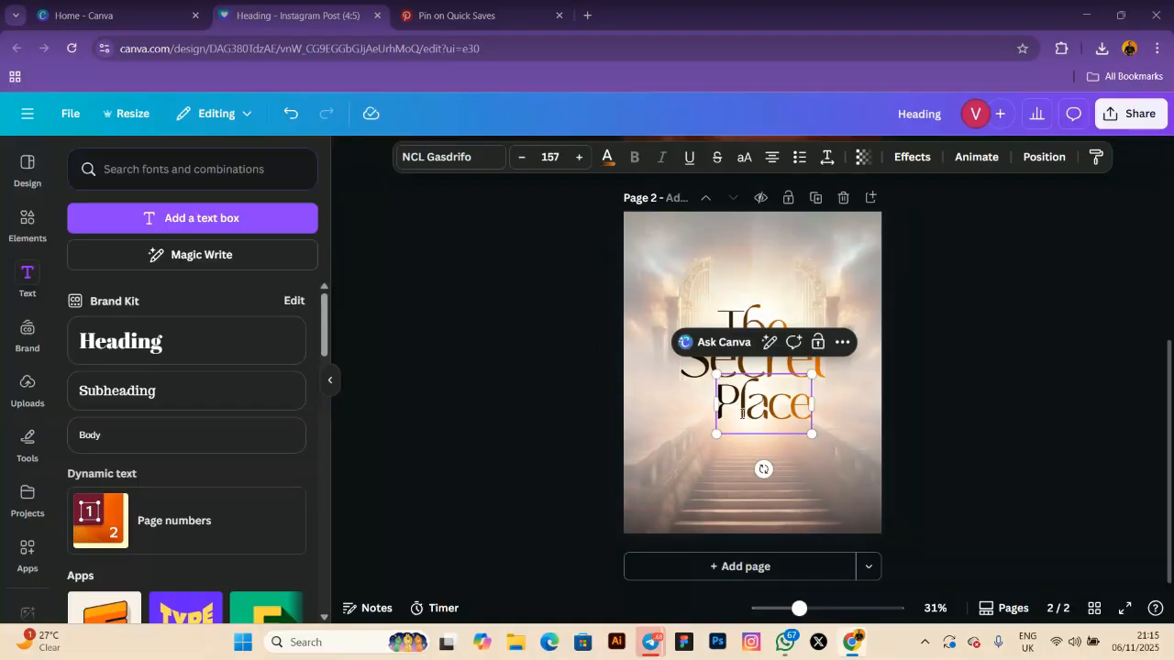
pyautogui.click(503, 363)
pyautogui.moveTo(743, 413); pyautogui.dragTo(710, 412)
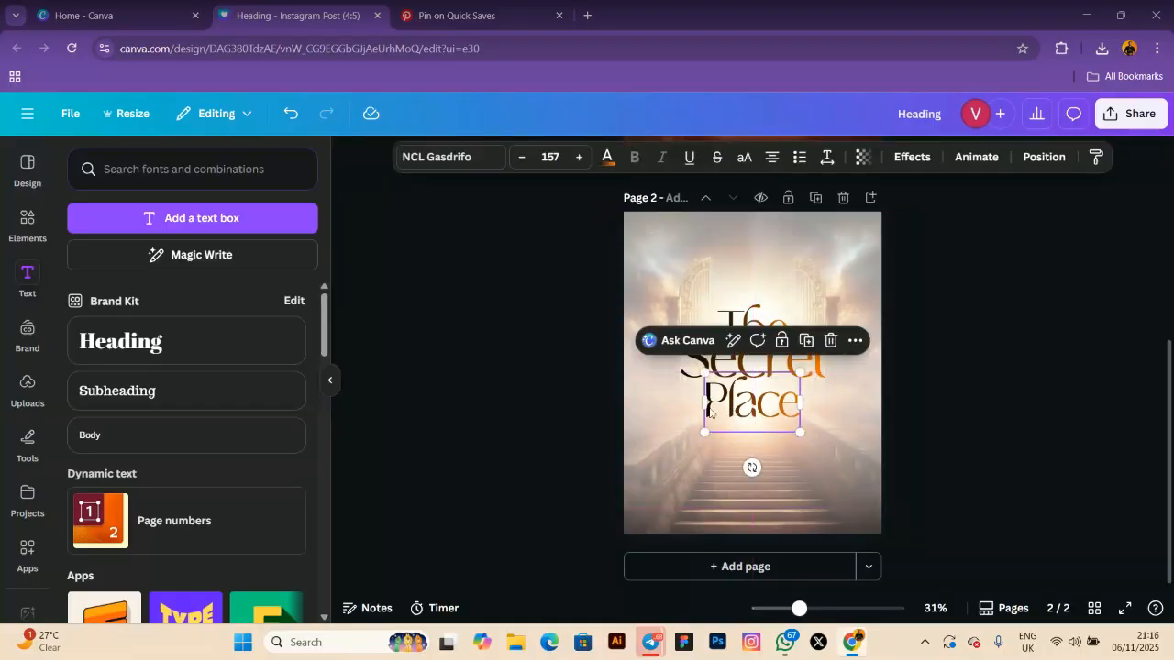
pyautogui.click(435, 329)
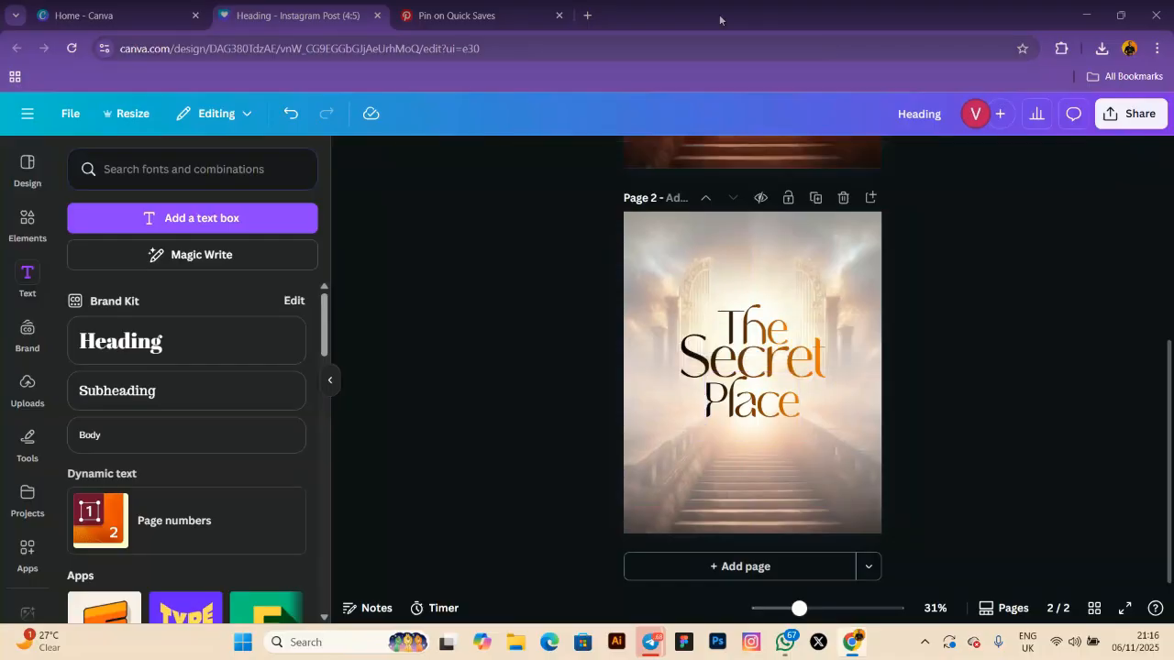
# - Look over the reference flyers on Pinterest, including the "The Secret Place" flyer, and return to the Canva design
pyautogui.click(462, 13)
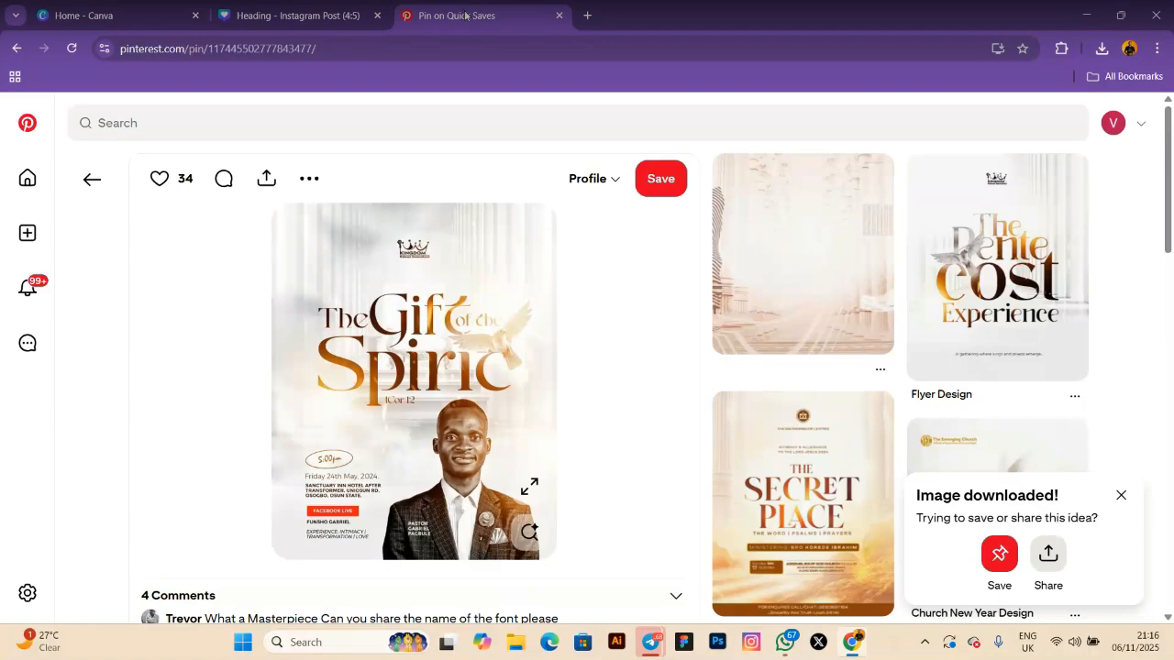
pyautogui.click(330, 17)
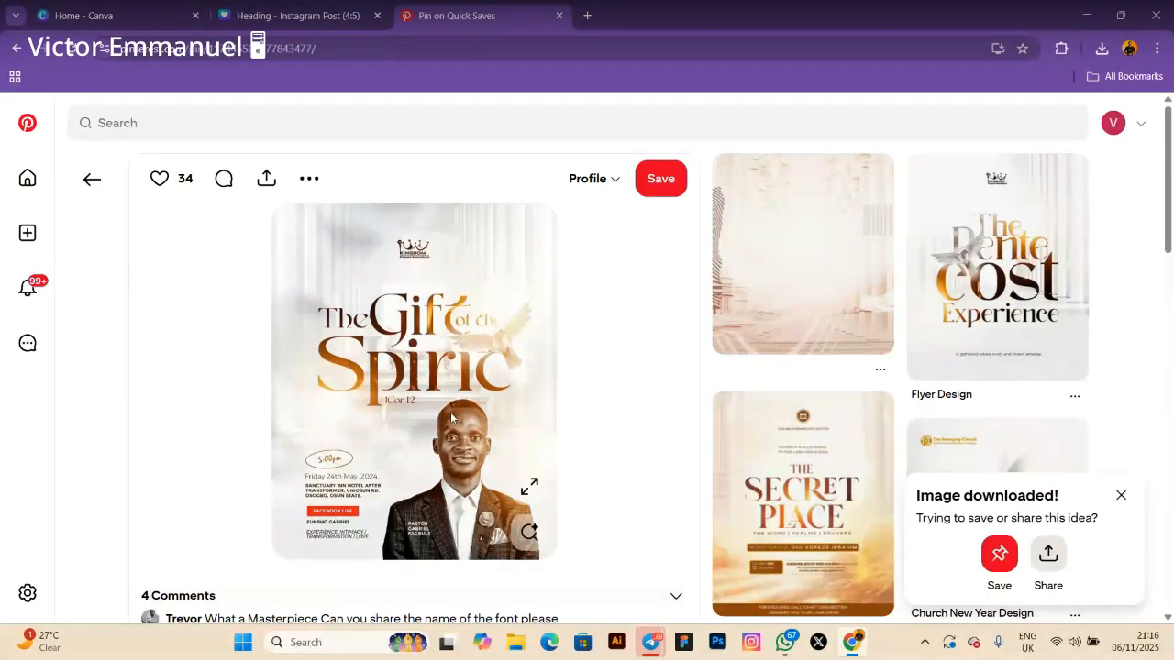
pyautogui.scroll(-2, 807, 394)
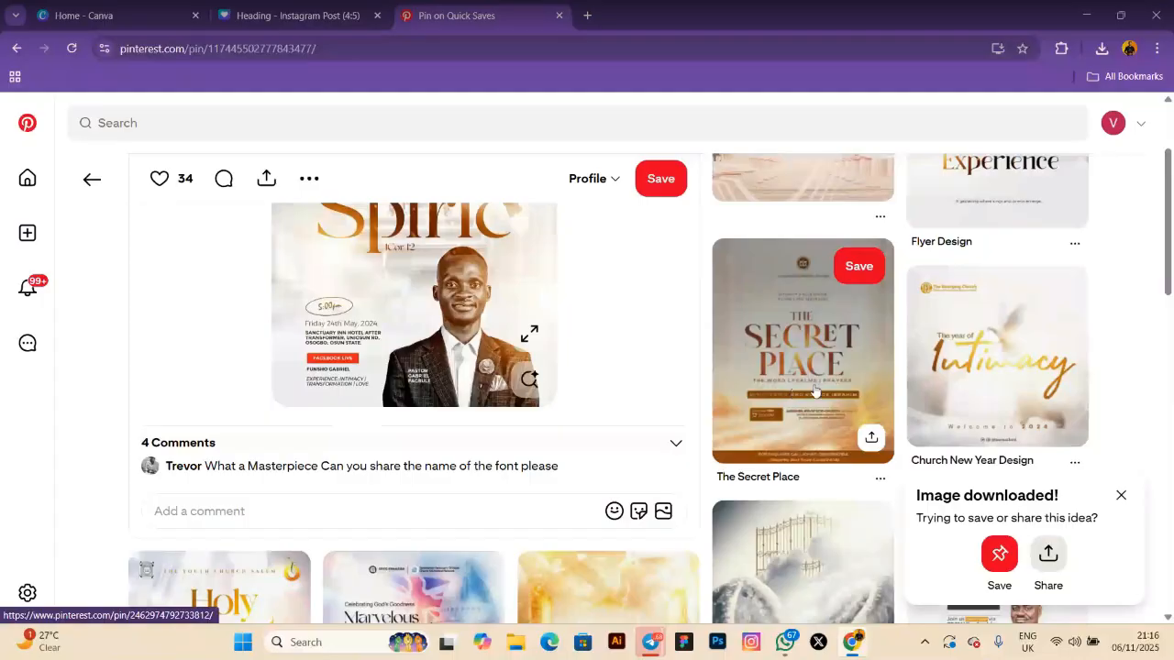
pyautogui.hotkey('ctrl', 'shift', 'Tab')
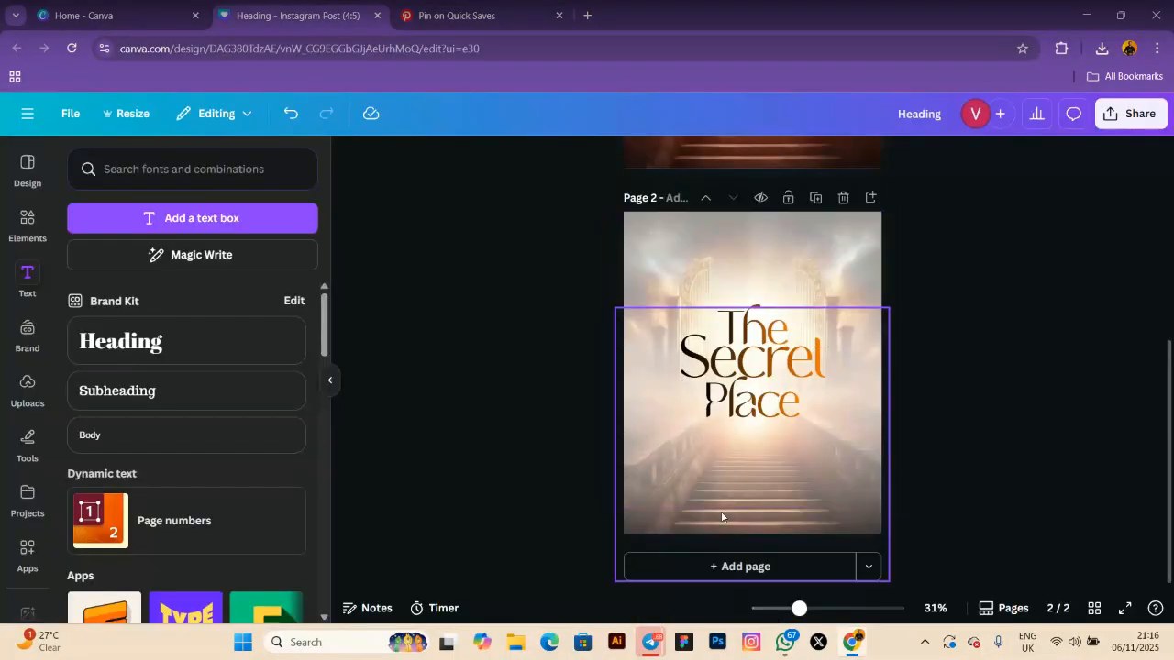
# - Search the design elements for shapes
pyautogui.click(26, 235)
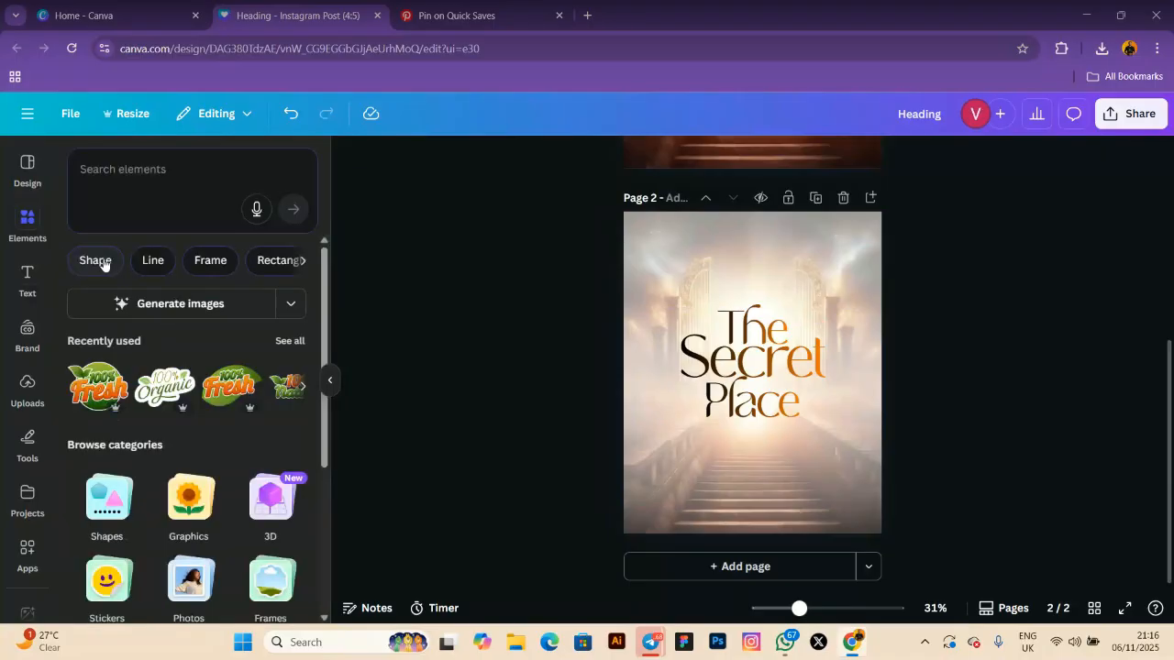
pyautogui.click(95, 260)
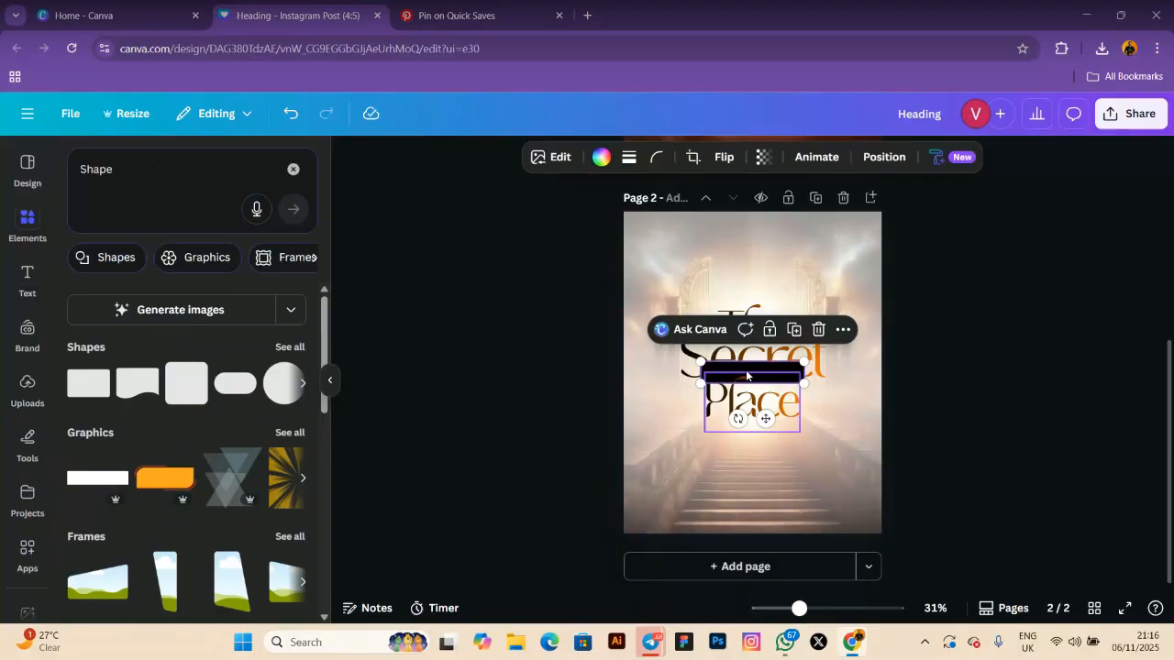
pyautogui.click(746, 376)
pyautogui.click(594, 387)
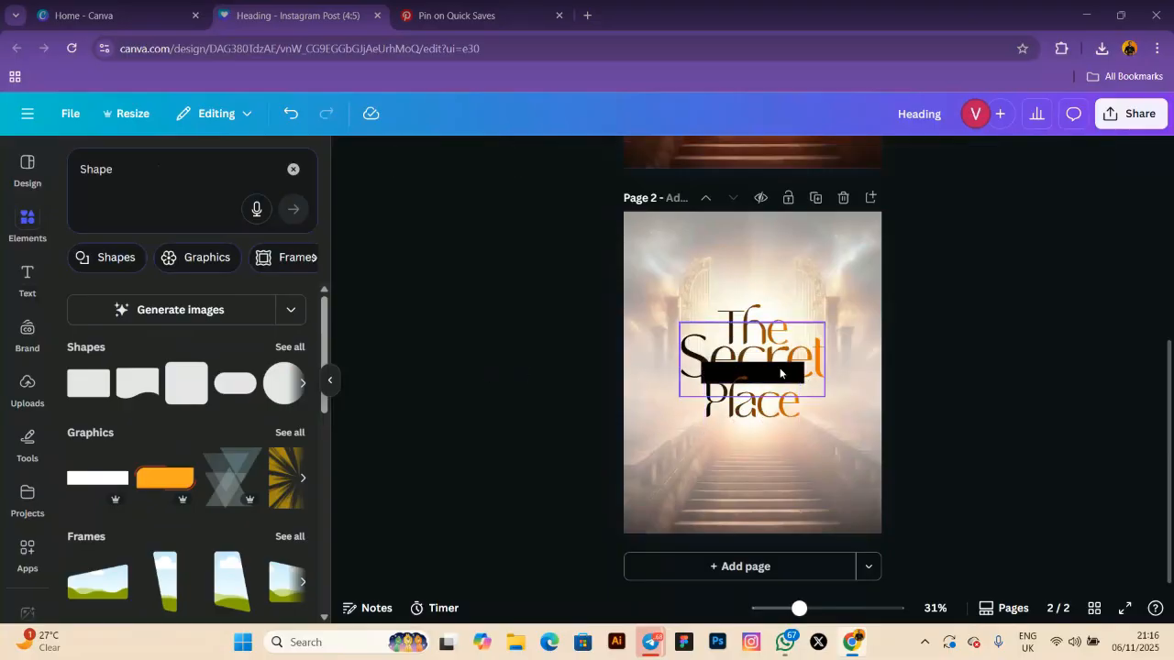
pyautogui.click(790, 375)
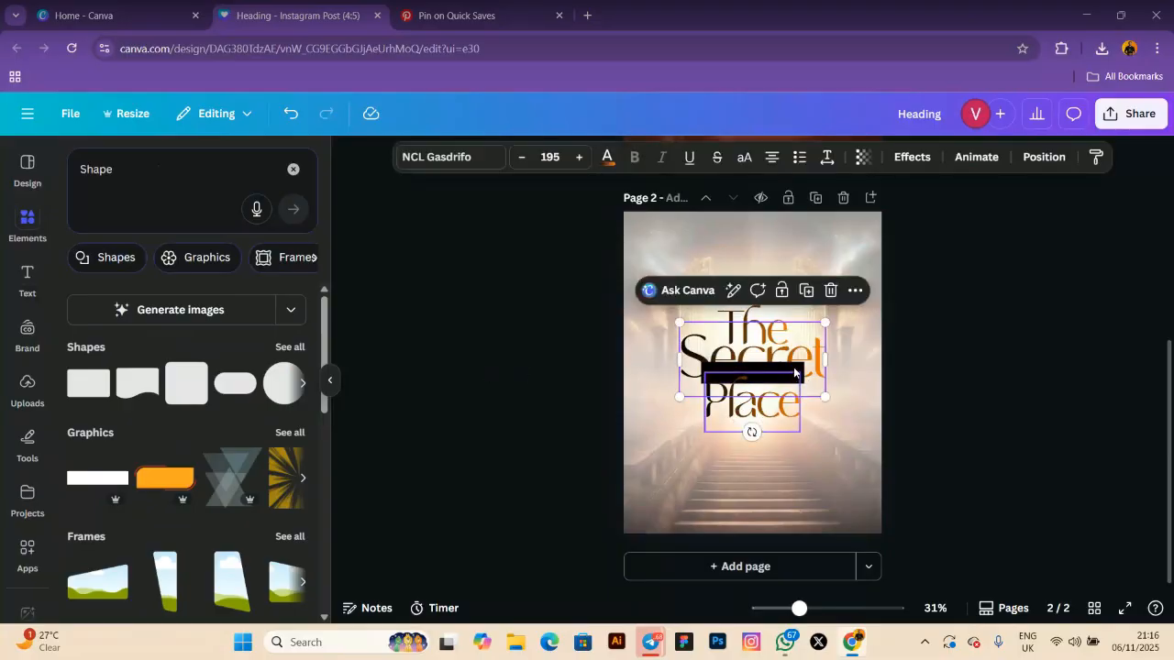
pyautogui.click(793, 370)
pyautogui.click(792, 371)
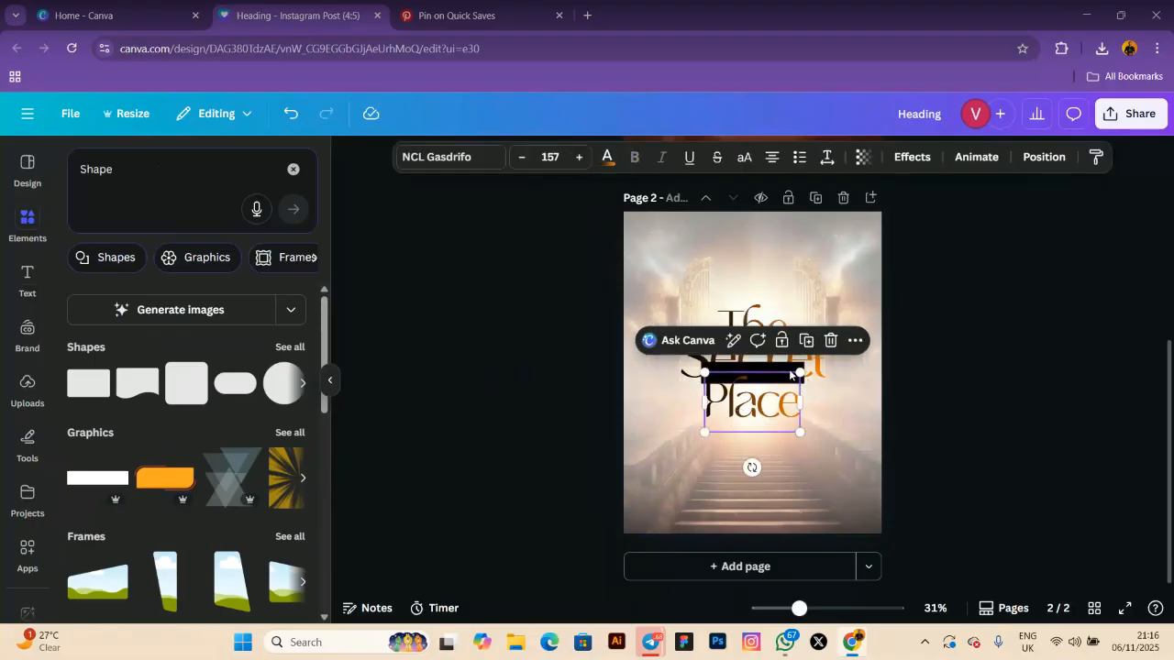
pyautogui.click(790, 371)
pyautogui.moveTo(790, 371); pyautogui.dragTo(787, 498)
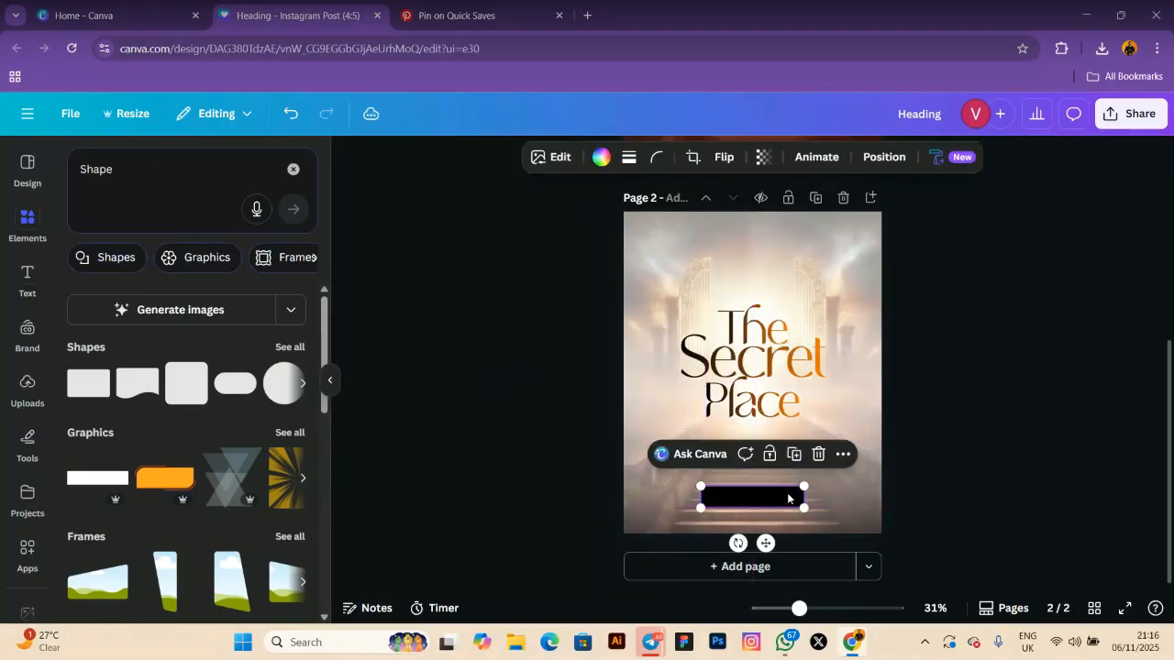
pyautogui.click(719, 501)
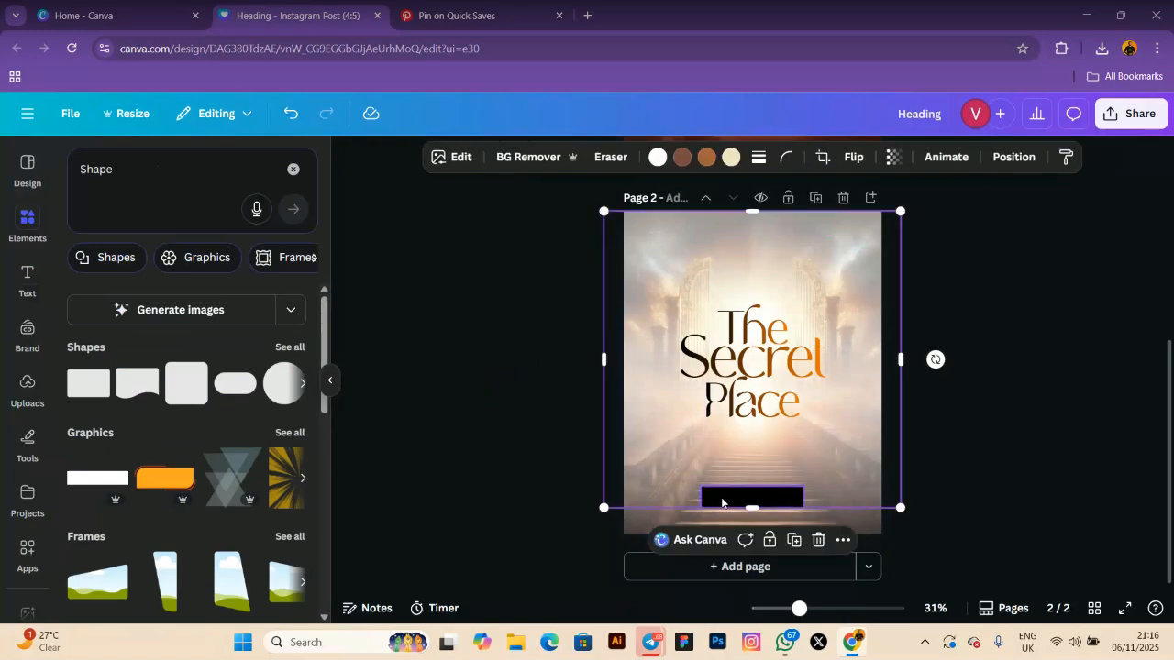
pyautogui.click(721, 502)
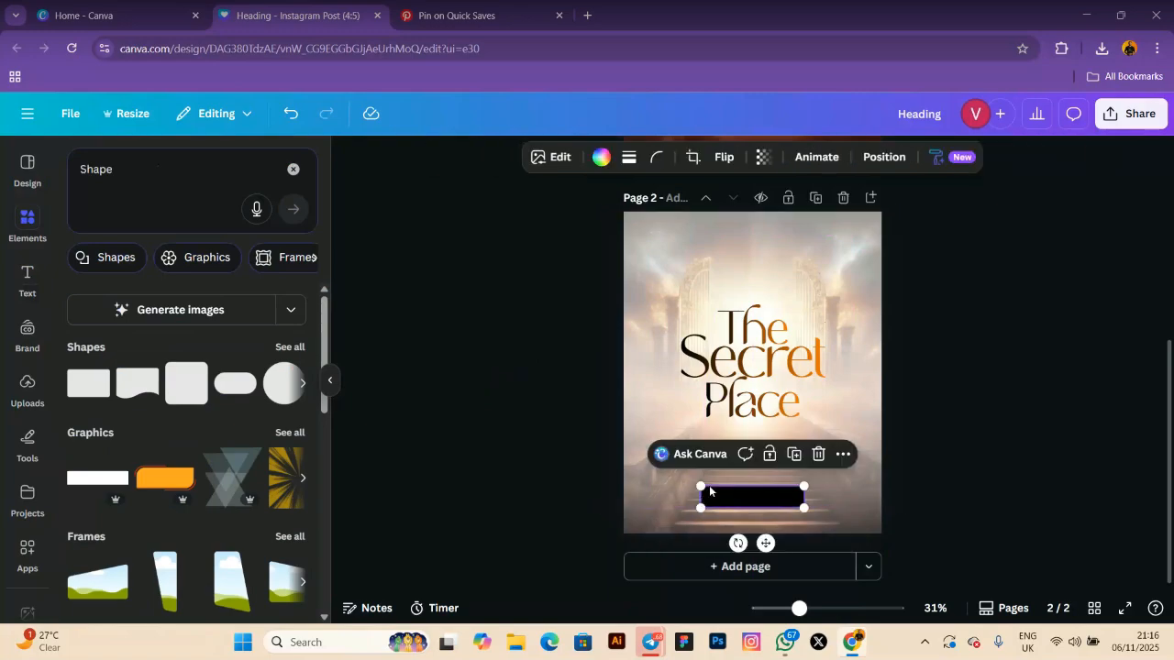
pyautogui.click(820, 453)
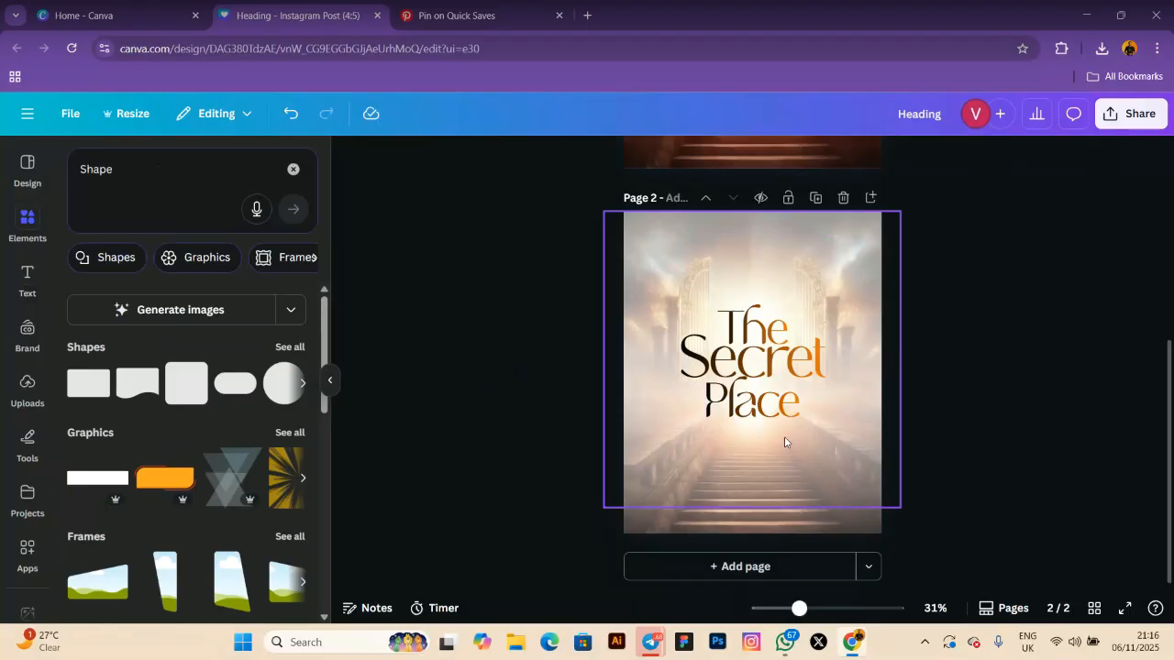
# - Add a rectangle to page 2 and reshape it into a thin horizontal bar near the page's bottom edge
pyautogui.click(92, 392)
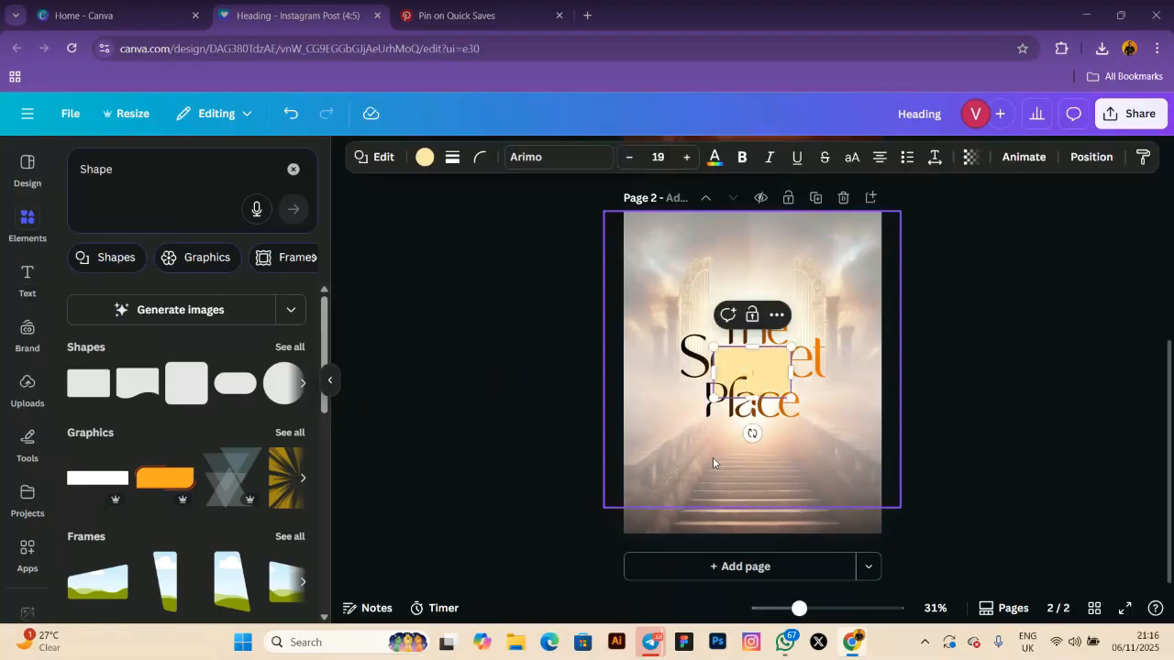
pyautogui.moveTo(749, 349); pyautogui.dragTo(667, 511)
pyautogui.moveTo(795, 510); pyautogui.dragTo(836, 517)
pyautogui.moveTo(662, 511); pyautogui.dragTo(661, 512)
# - Compare with the Pinterest reference flyer, and stretch the bar across the full page width along the bottom edge
pyautogui.click(470, 16)
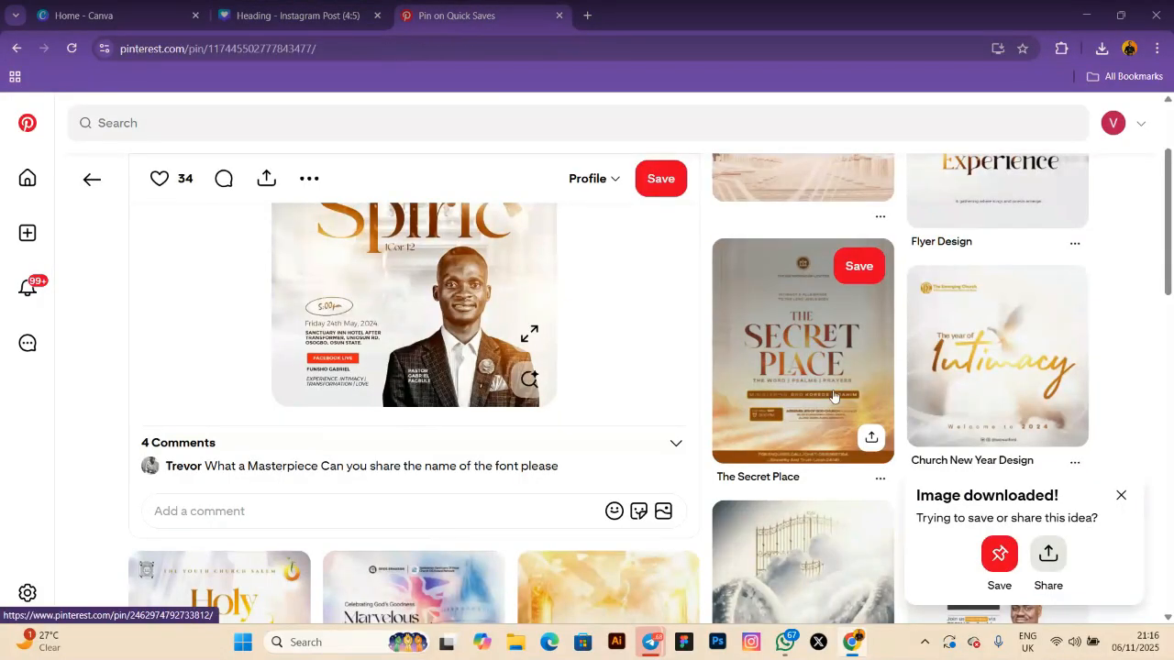
pyautogui.click(293, 16)
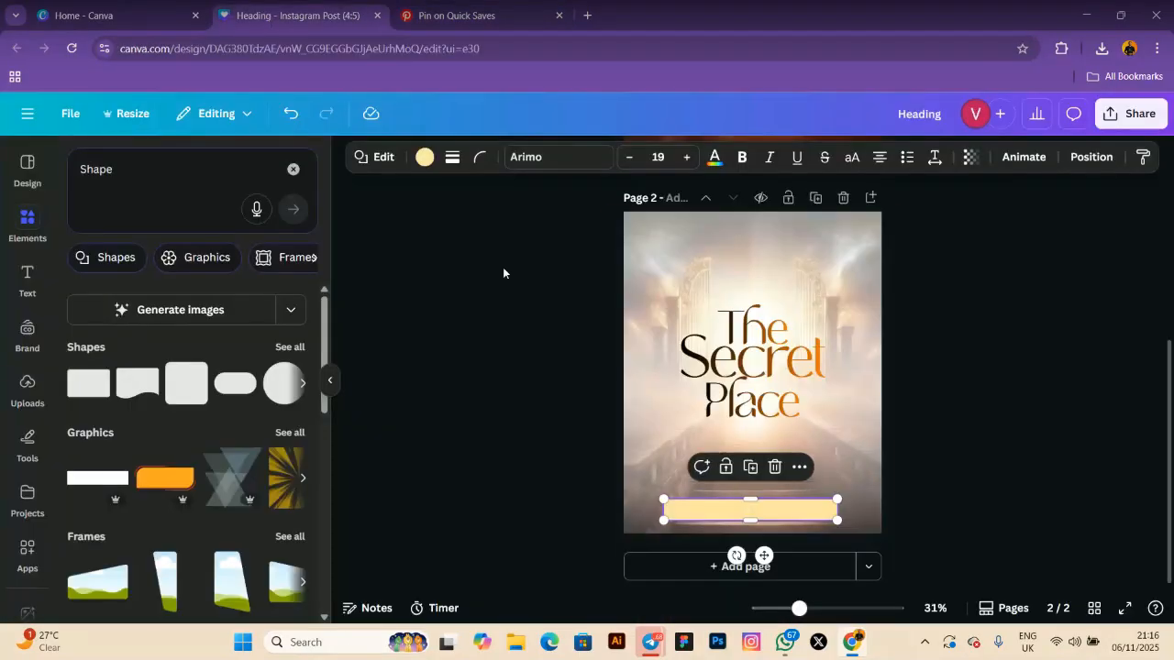
pyautogui.moveTo(664, 511); pyautogui.dragTo(614, 511)
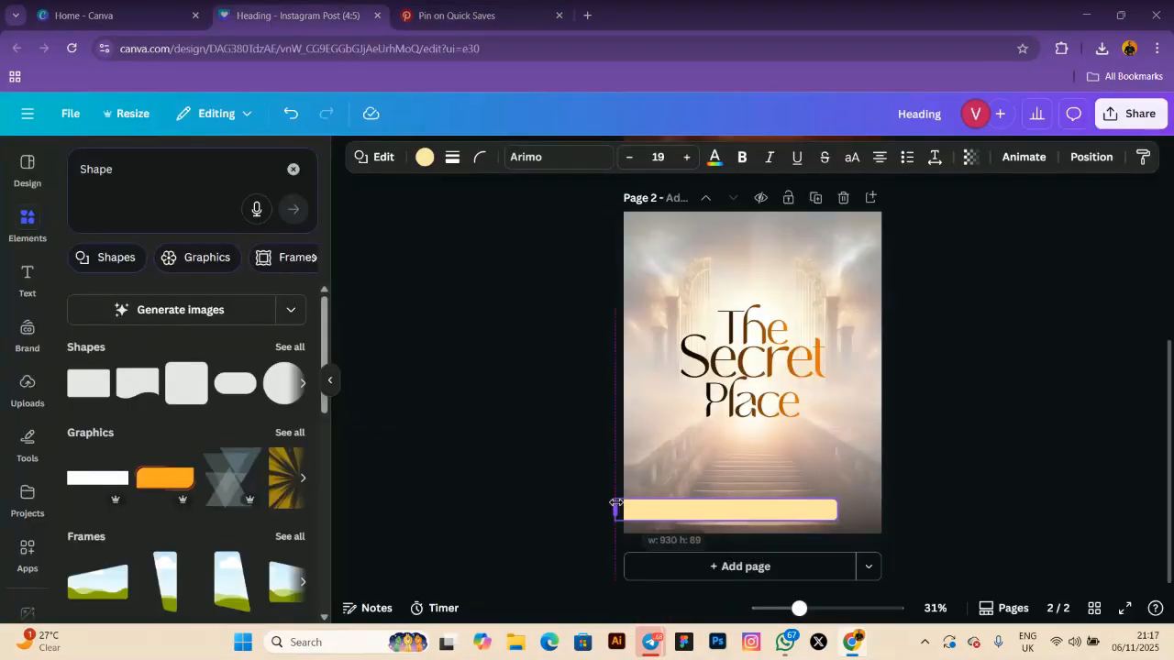
pyautogui.moveTo(837, 511); pyautogui.dragTo(886, 514)
pyautogui.moveTo(754, 520); pyautogui.dragTo(734, 521)
# - Recheck the Pinterest reference flyer, and place a second, smaller rectangle above the left part of the full-width bar
pyautogui.click(437, 18)
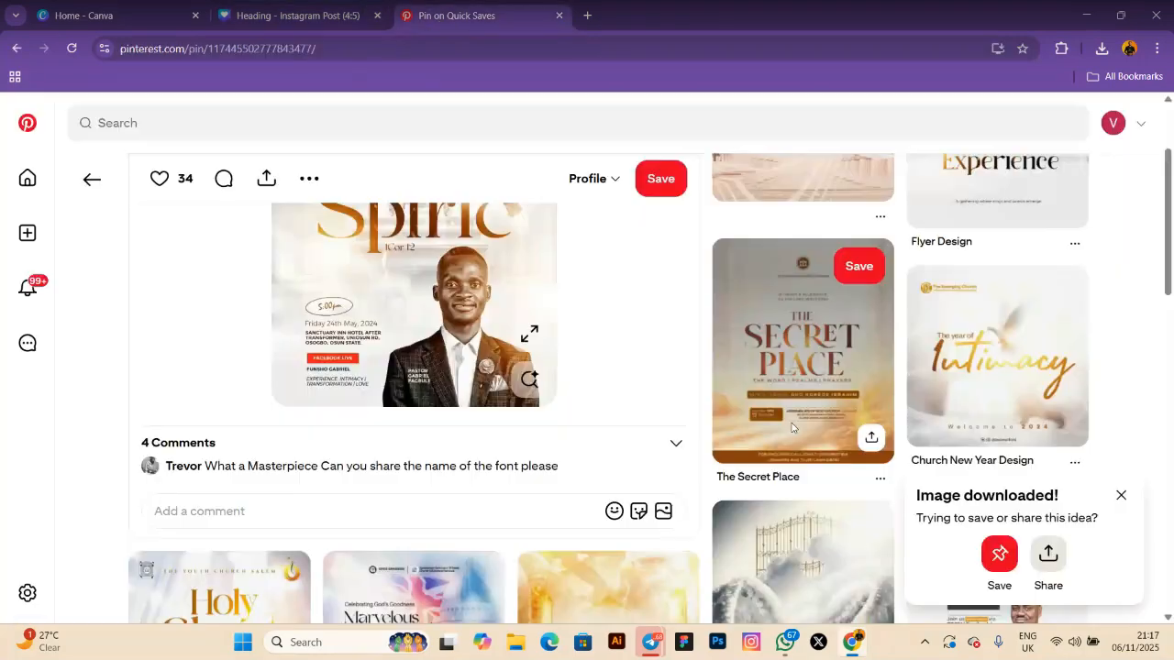
pyautogui.click(295, 18)
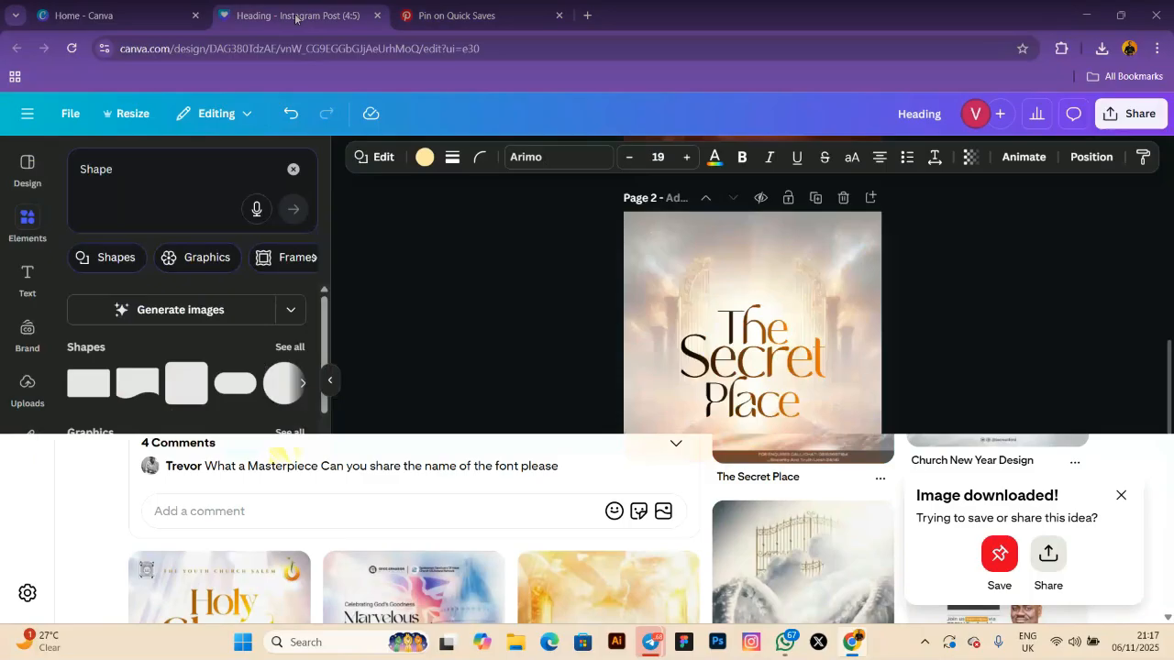
pyautogui.click(721, 485)
pyautogui.moveTo(872, 479); pyautogui.dragTo(702, 472)
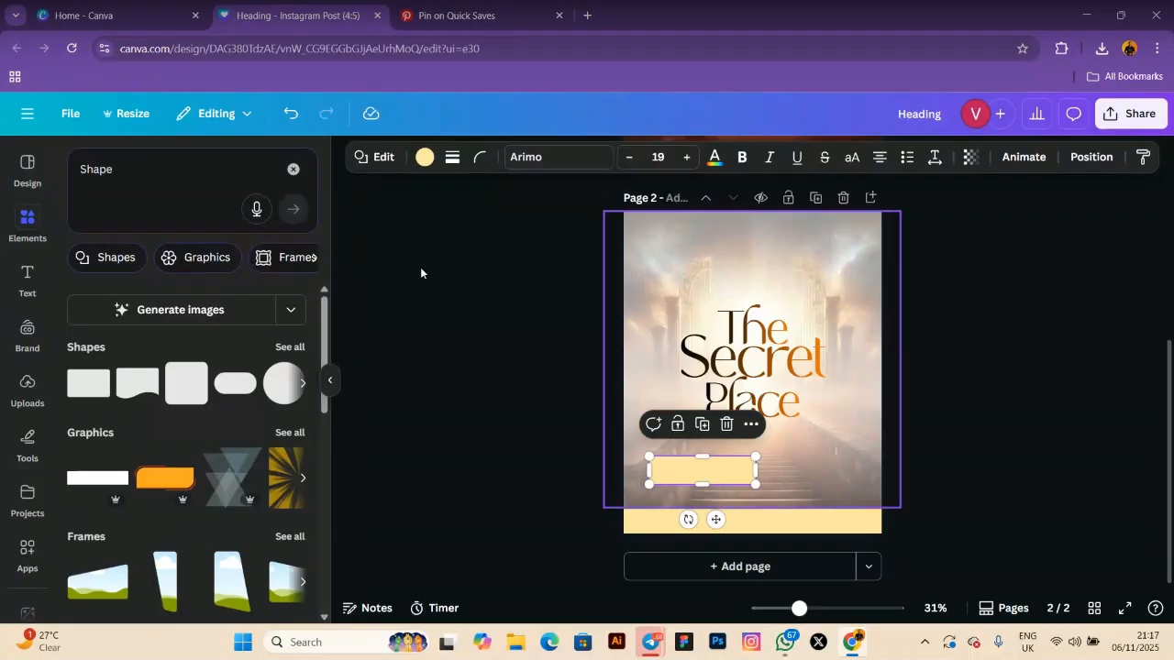
# - Try the title's black-to-orange gradient and the photo's brown #AF825F as the smaller rectangle's fill, consulting the Pinterest reference in between
pyautogui.click(424, 156)
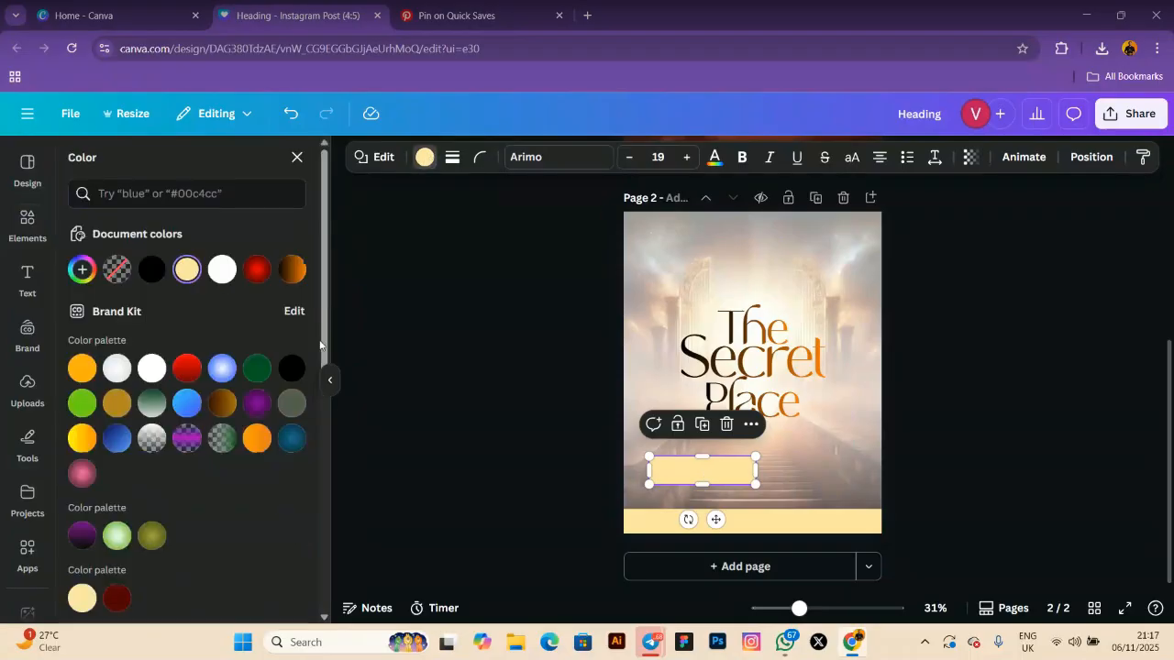
pyautogui.click(283, 271)
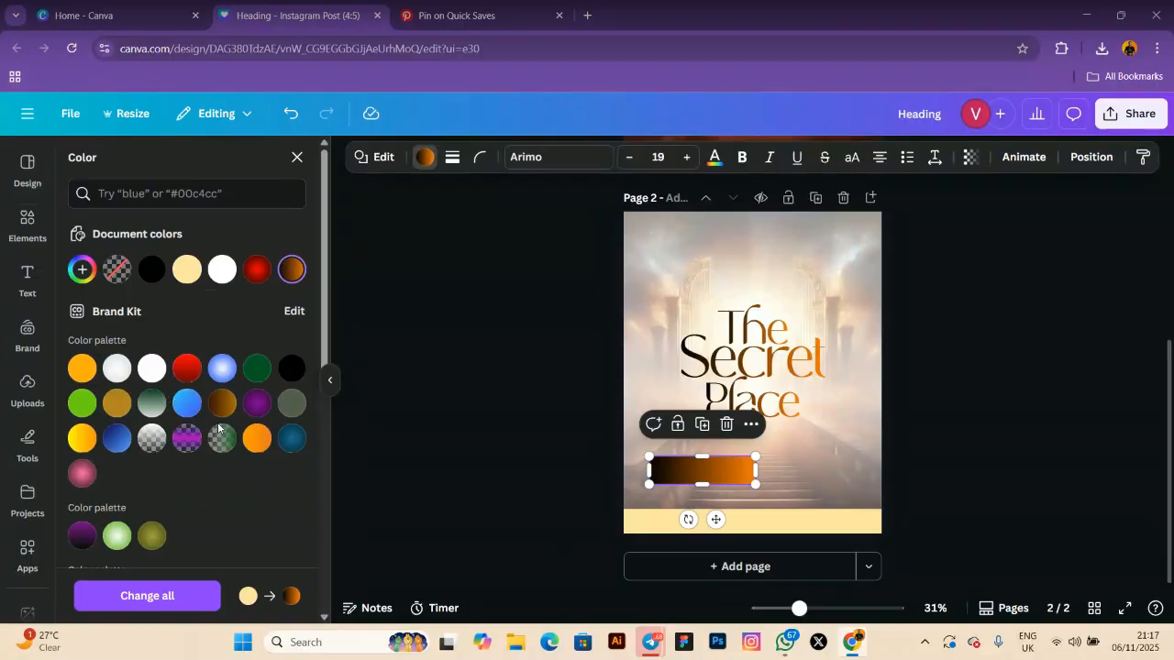
pyautogui.scroll(-3, 187, 385)
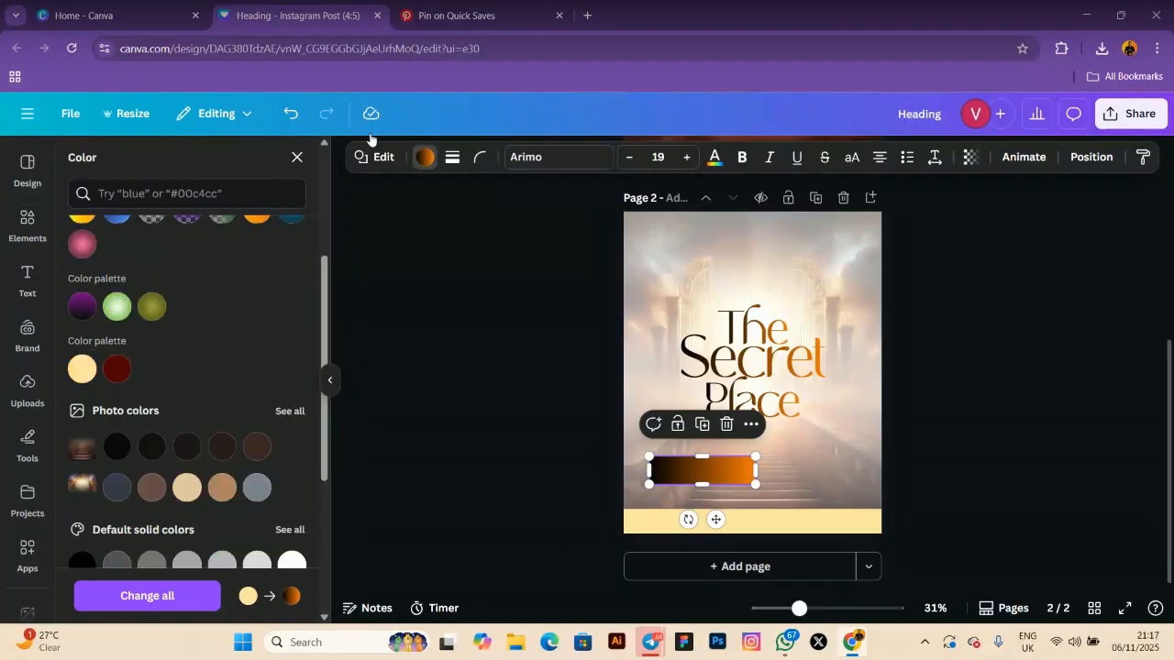
pyautogui.click(469, 16)
pyautogui.click(257, 18)
pyautogui.click(222, 487)
# - Set the smaller rectangle's fill to the custom solid orange #E06F18
pyautogui.scroll(5, 194, 315)
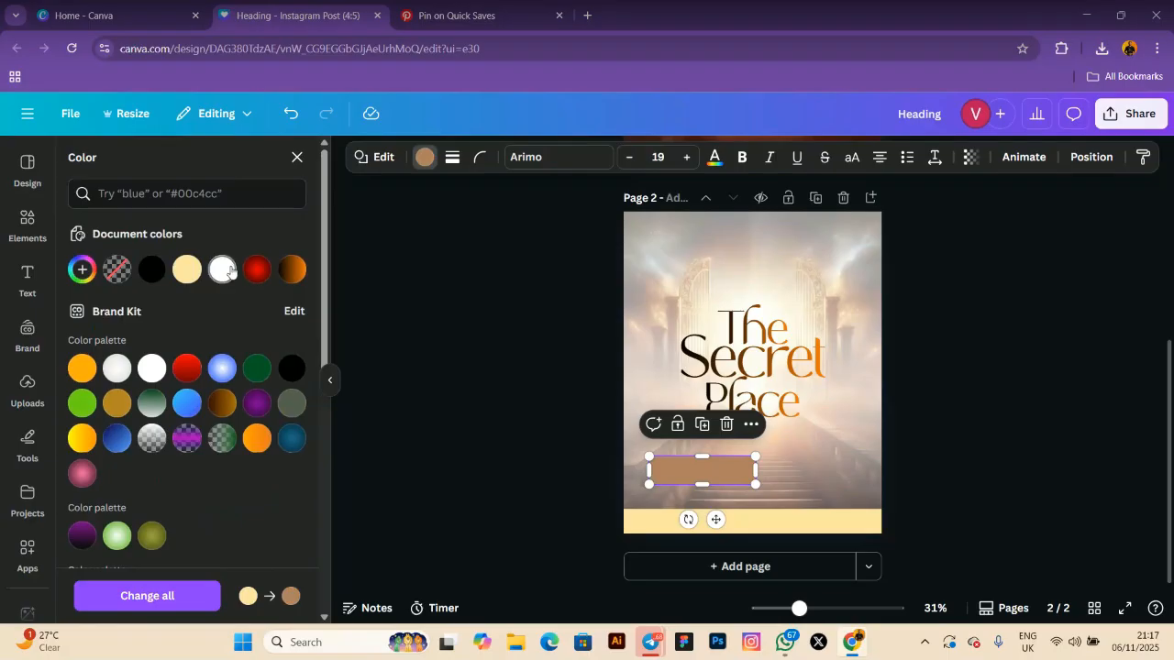
pyautogui.scroll(-1, 218, 509)
pyautogui.scroll(-2, 222, 505)
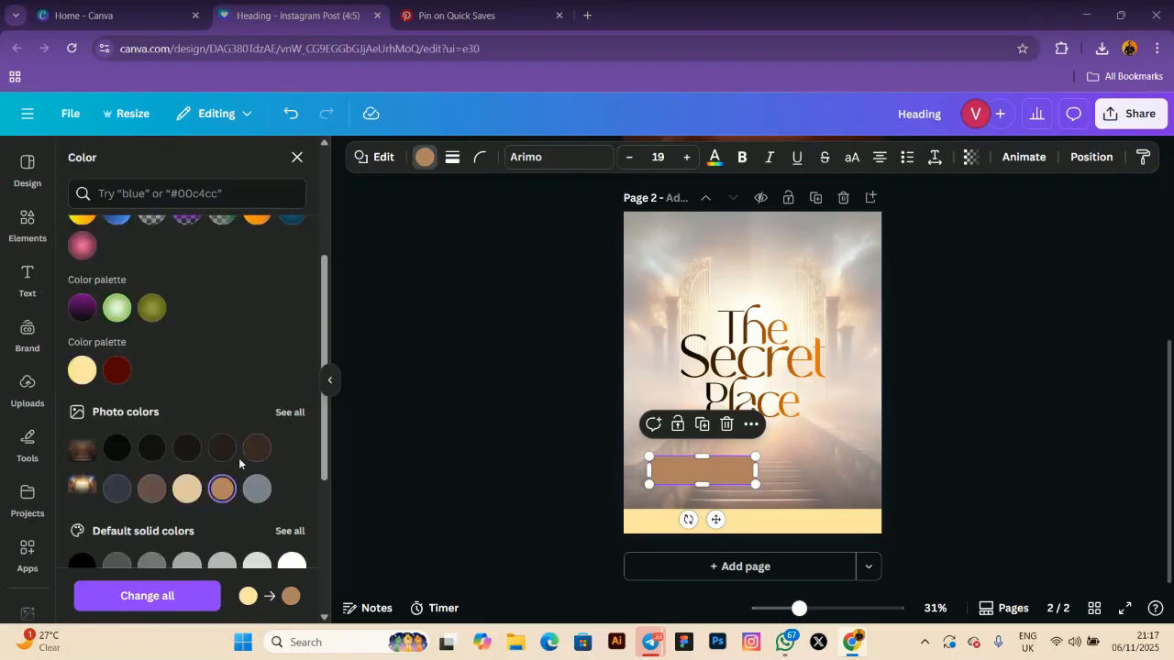
pyautogui.scroll(2, 236, 457)
pyautogui.scroll(-1, 206, 504)
pyautogui.scroll(1, 220, 431)
pyautogui.scroll(1, 220, 357)
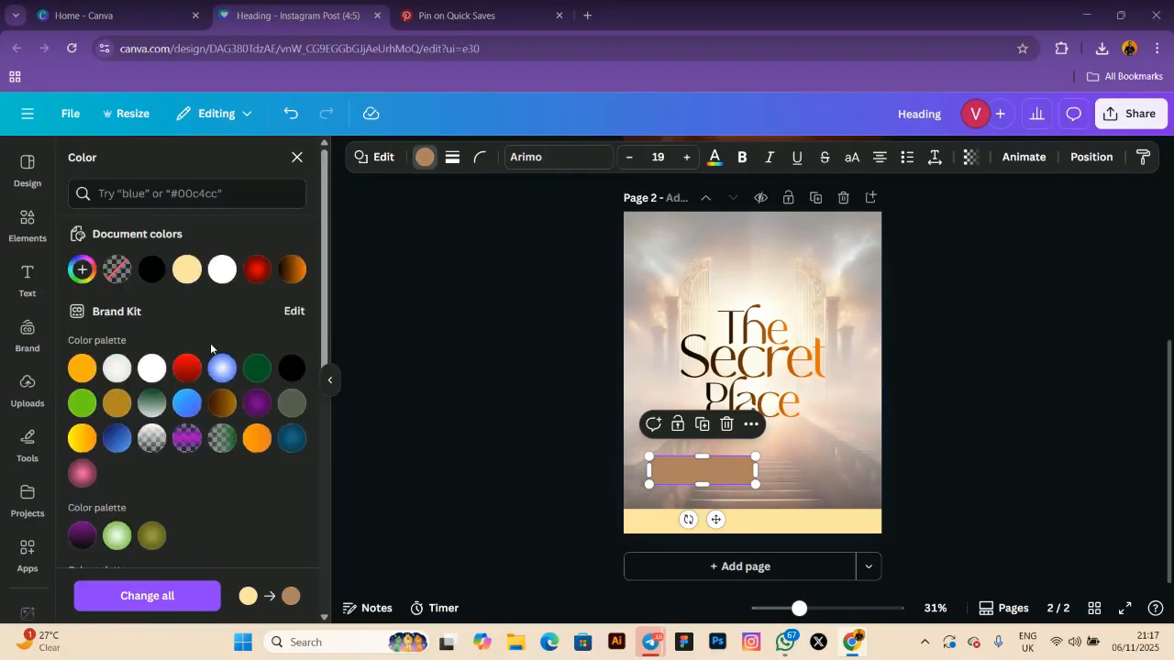
pyautogui.click(82, 268)
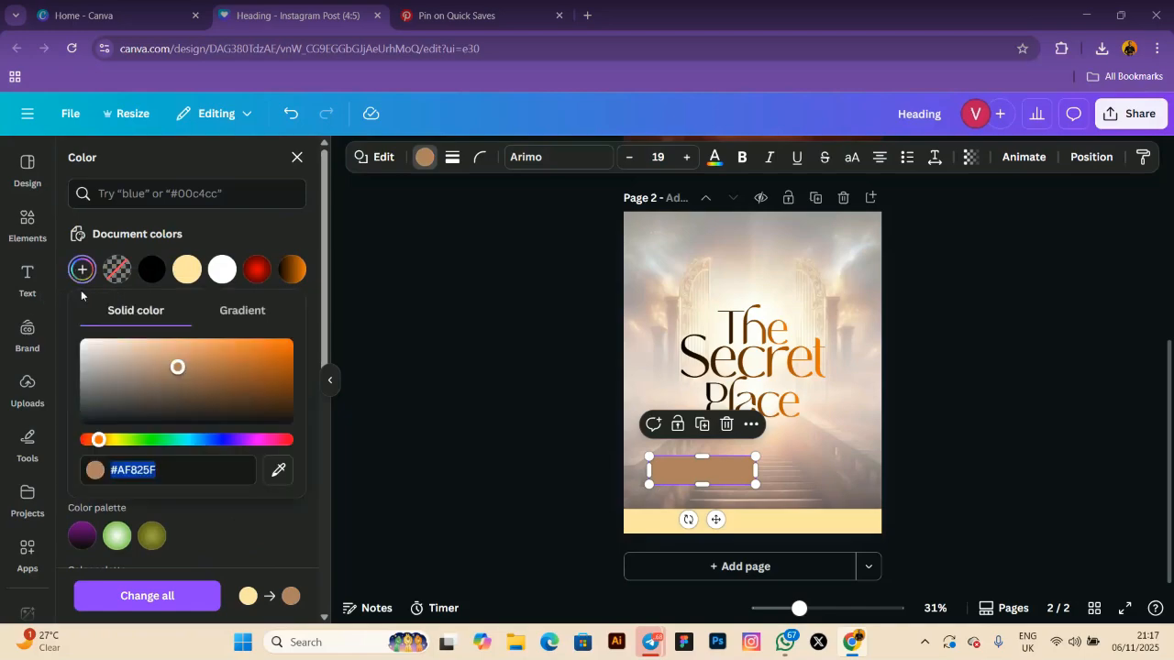
pyautogui.click(265, 350)
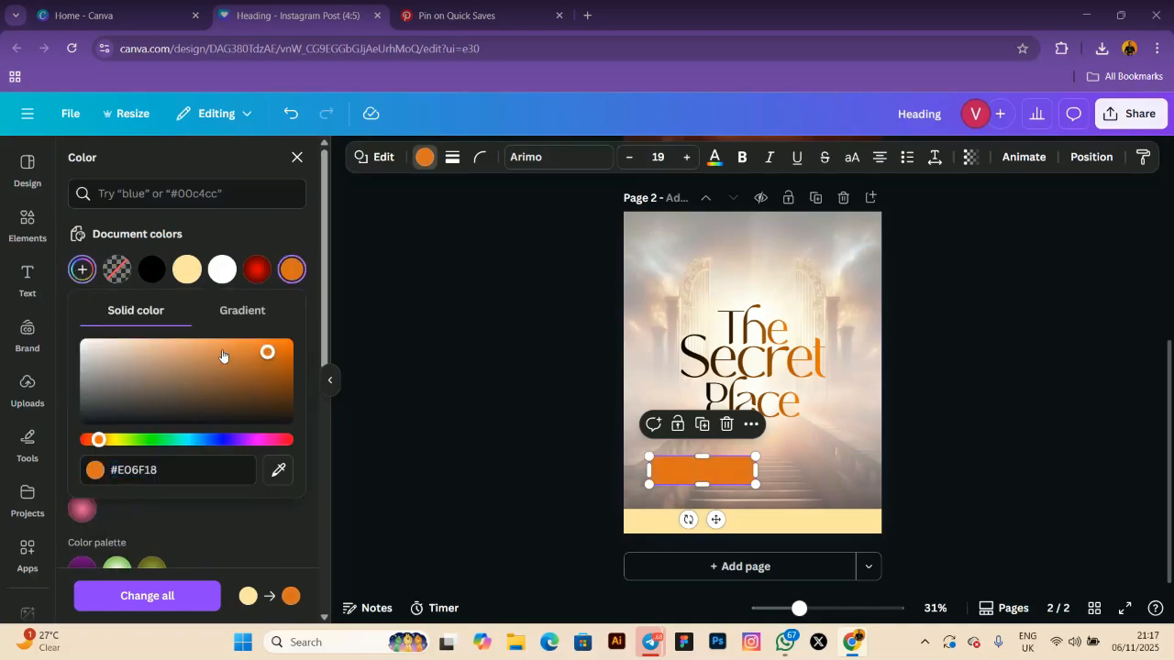
# - Darken the smaller rectangle's fill to a deep orange-brown, and apply the same color to the full-width bar along the bottom edge
pyautogui.click(263, 353)
pyautogui.moveTo(263, 353); pyautogui.dragTo(285, 377)
pyautogui.click(508, 382)
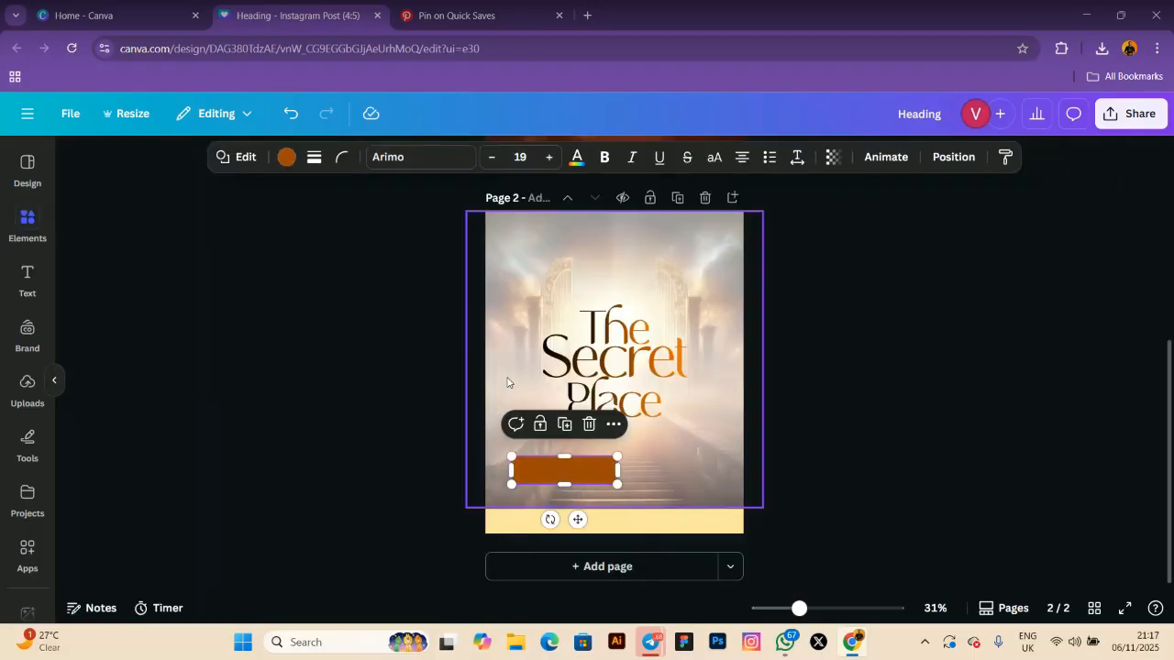
pyautogui.click(688, 521)
pyautogui.click(425, 160)
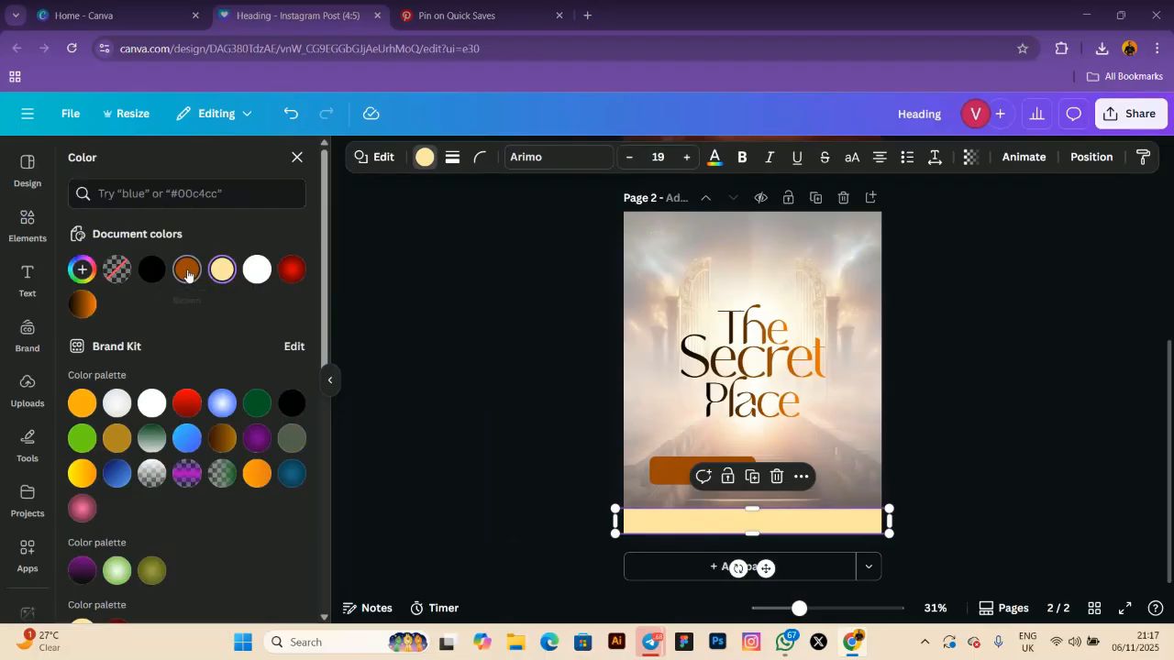
pyautogui.click(187, 272)
pyautogui.click(483, 385)
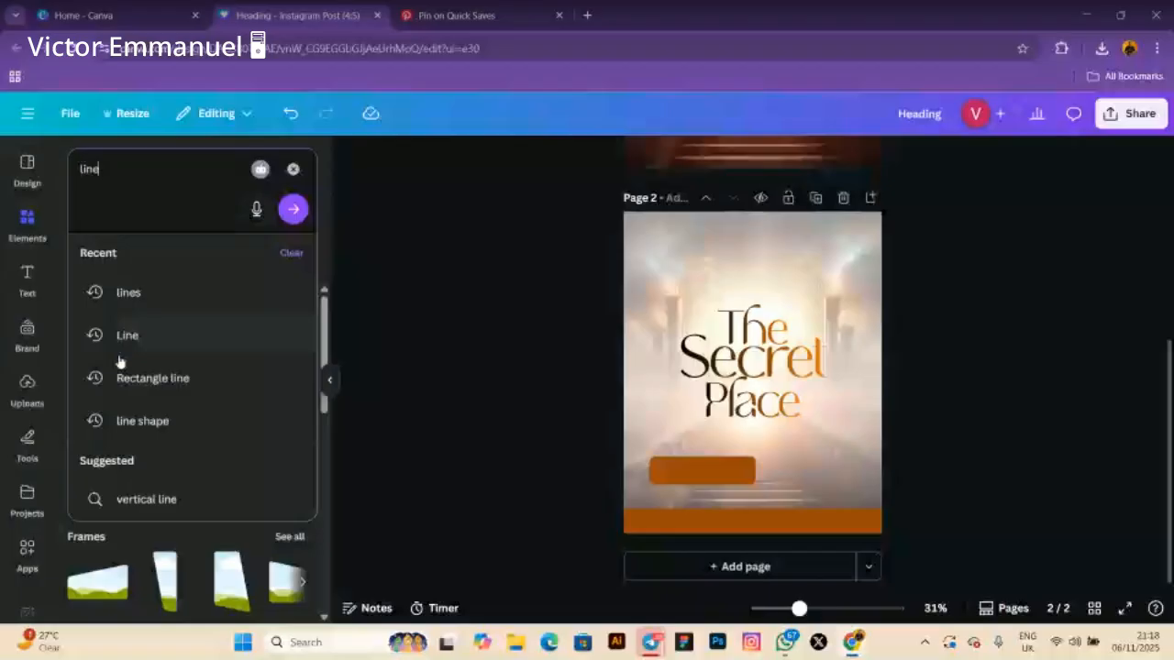
# - Find a thin line graphic by searching for "Line", and place two horizontal copies beside the smaller rectangle, one above the other
pyautogui.click(138, 337)
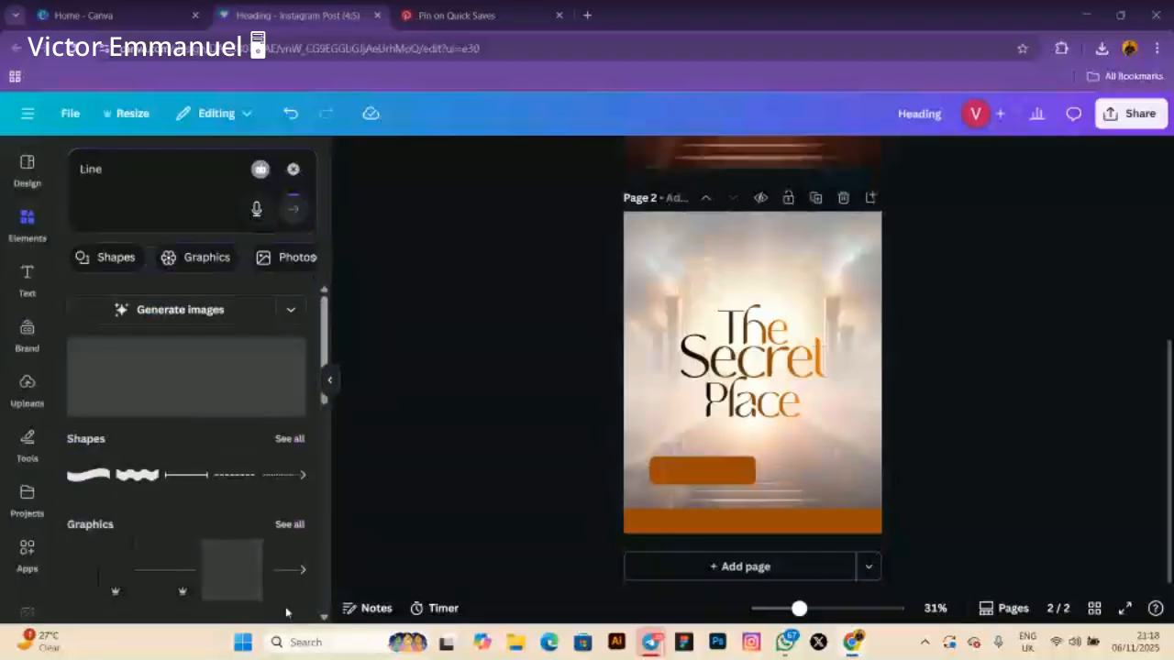
pyautogui.click(188, 570)
pyautogui.moveTo(766, 406); pyautogui.dragTo(820, 500)
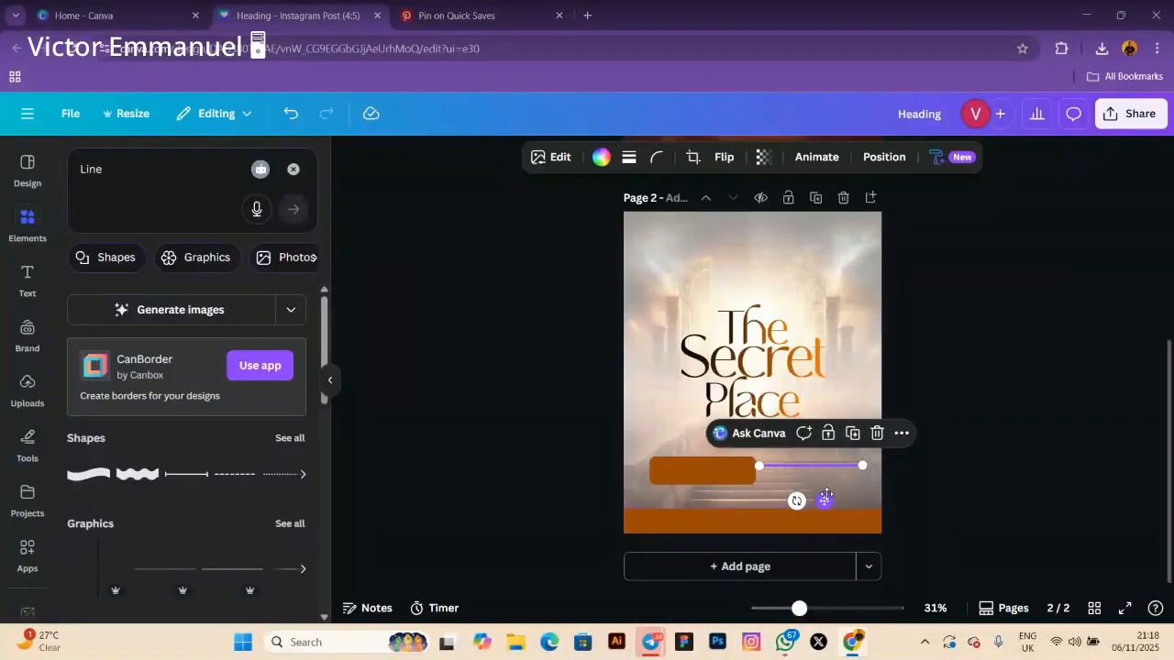
pyautogui.moveTo(825, 496); pyautogui.dragTo(828, 513)
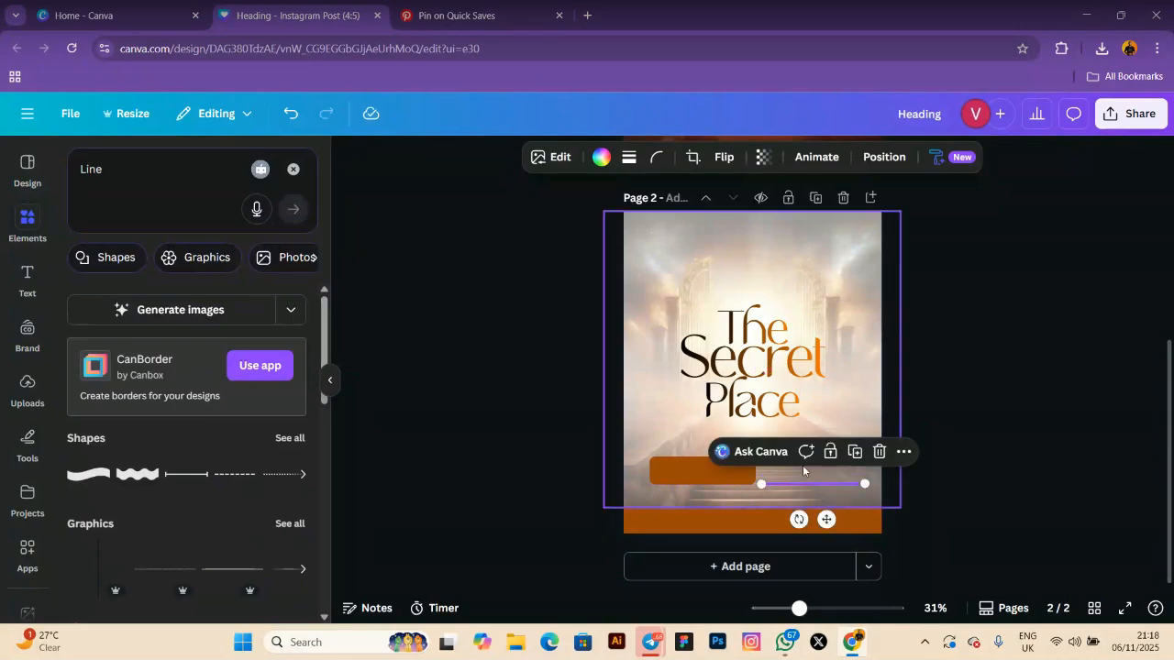
# - Shorten the smaller rectangle from its right end, and align both thin lines beside it at its upper and lower edges
pyautogui.click(458, 471)
pyautogui.click(749, 469)
pyautogui.moveTo(748, 469); pyautogui.dragTo(731, 469)
pyautogui.click(781, 463)
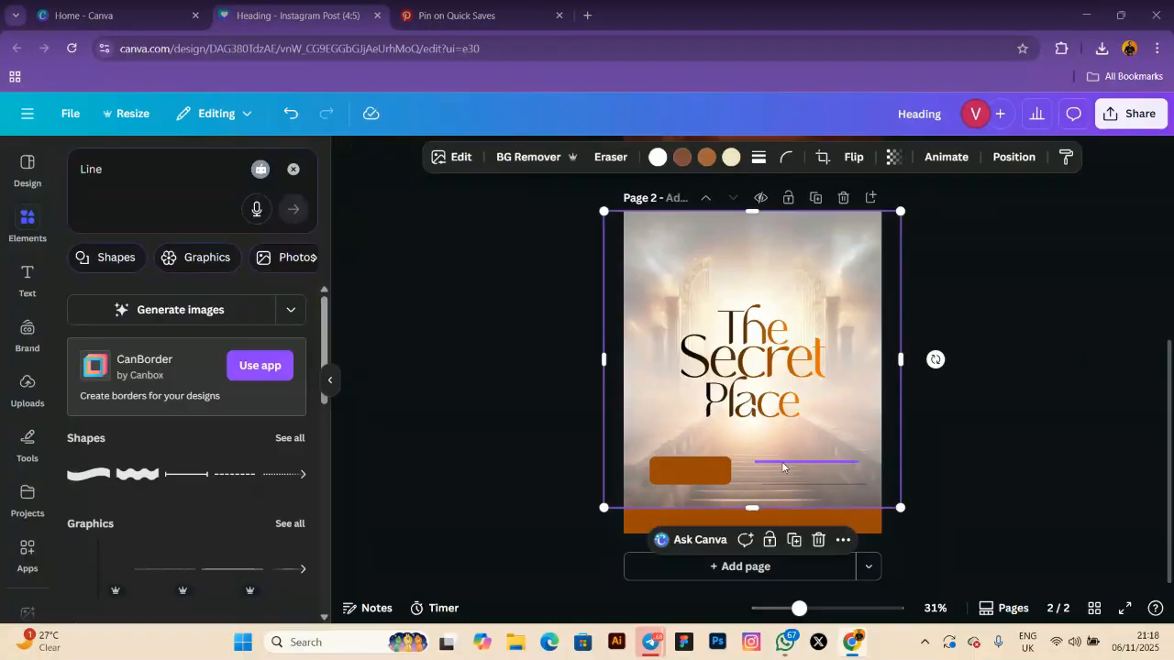
pyautogui.click(780, 461)
pyautogui.moveTo(777, 461); pyautogui.dragTo(764, 459)
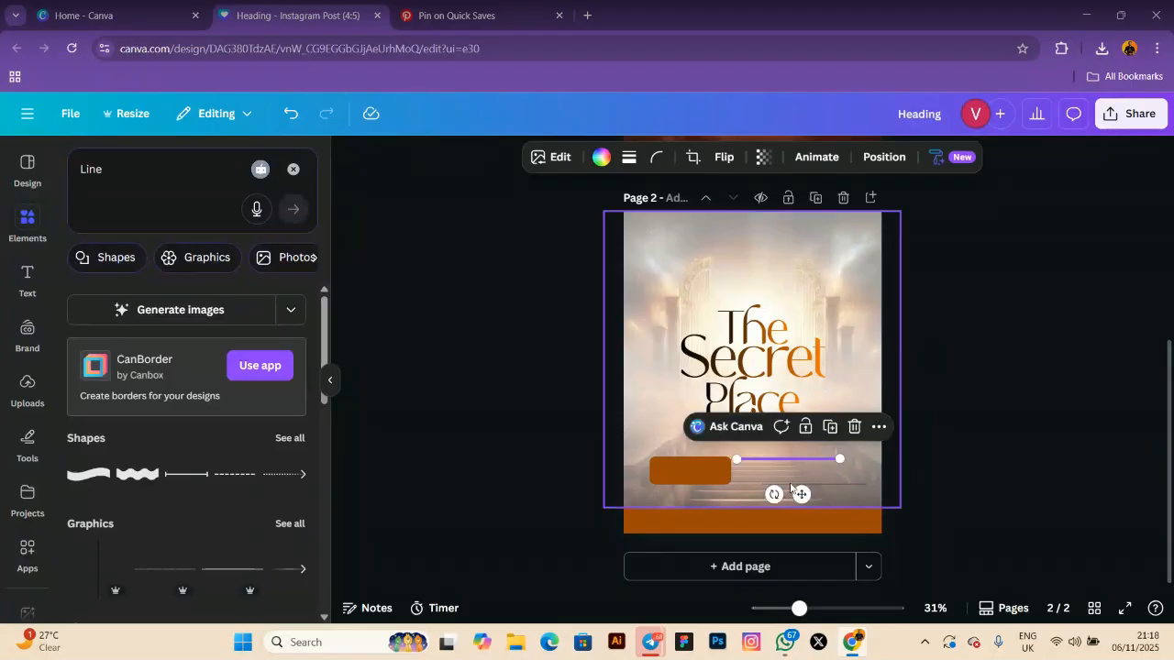
pyautogui.click(792, 490)
pyautogui.click(788, 488)
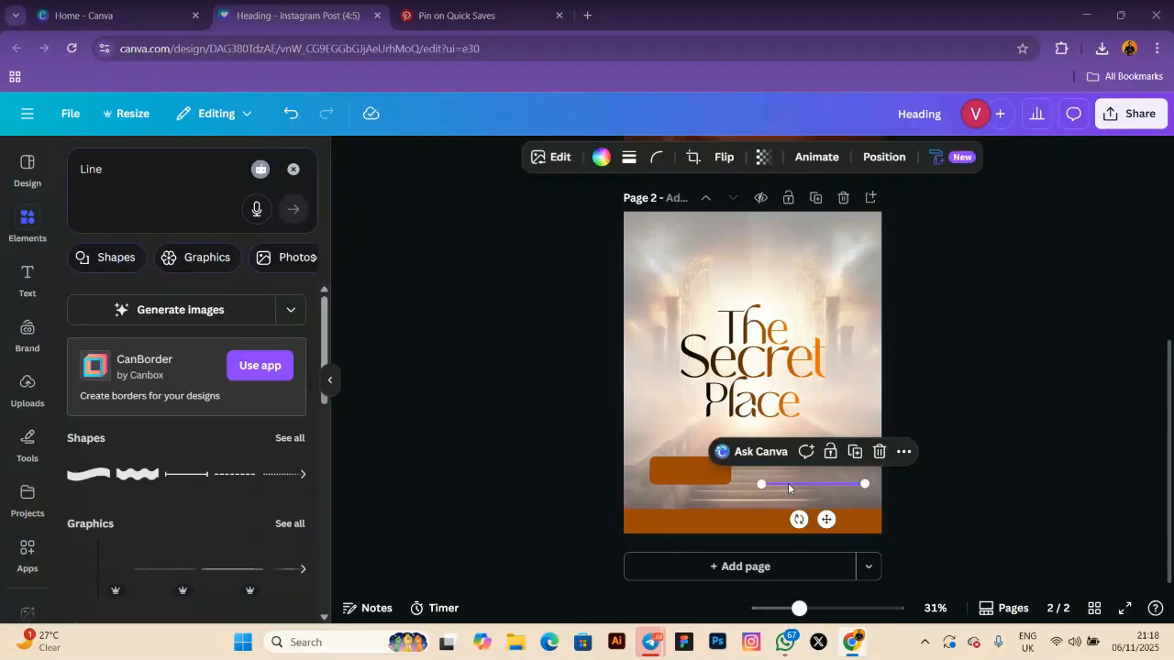
pyautogui.moveTo(827, 519); pyautogui.dragTo(802, 516)
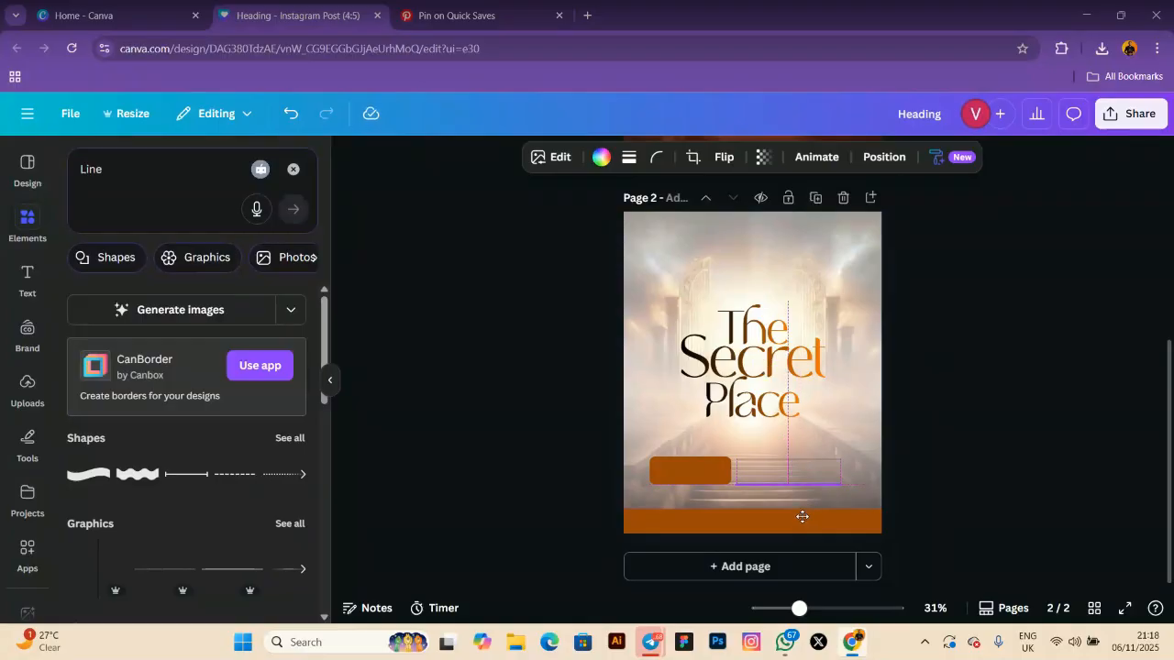
# - Consult the Pinterest reference, and recolor the thin lines with the background photo's beige across all pages
pyautogui.click(450, 11)
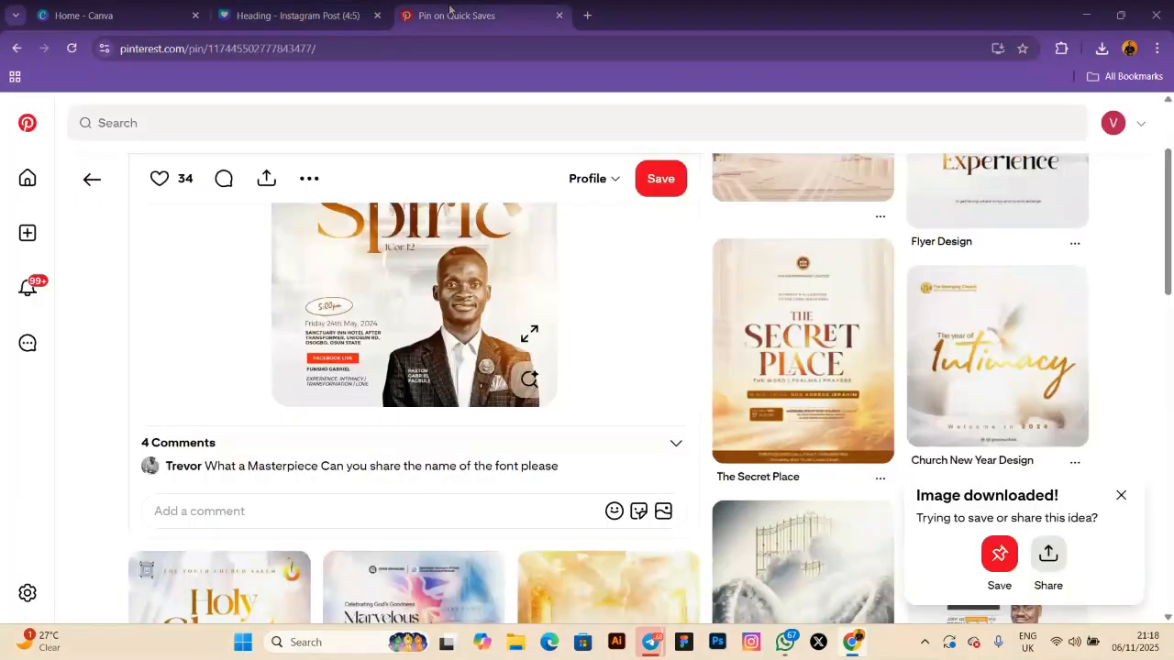
pyautogui.click(297, 16)
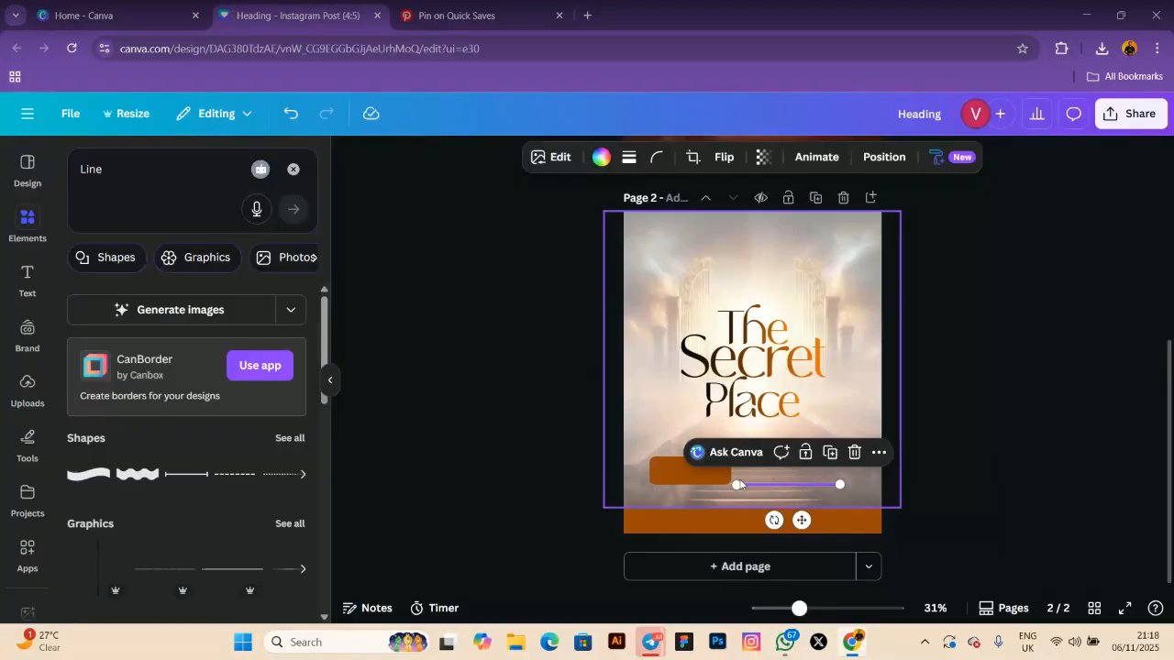
pyautogui.click(600, 157)
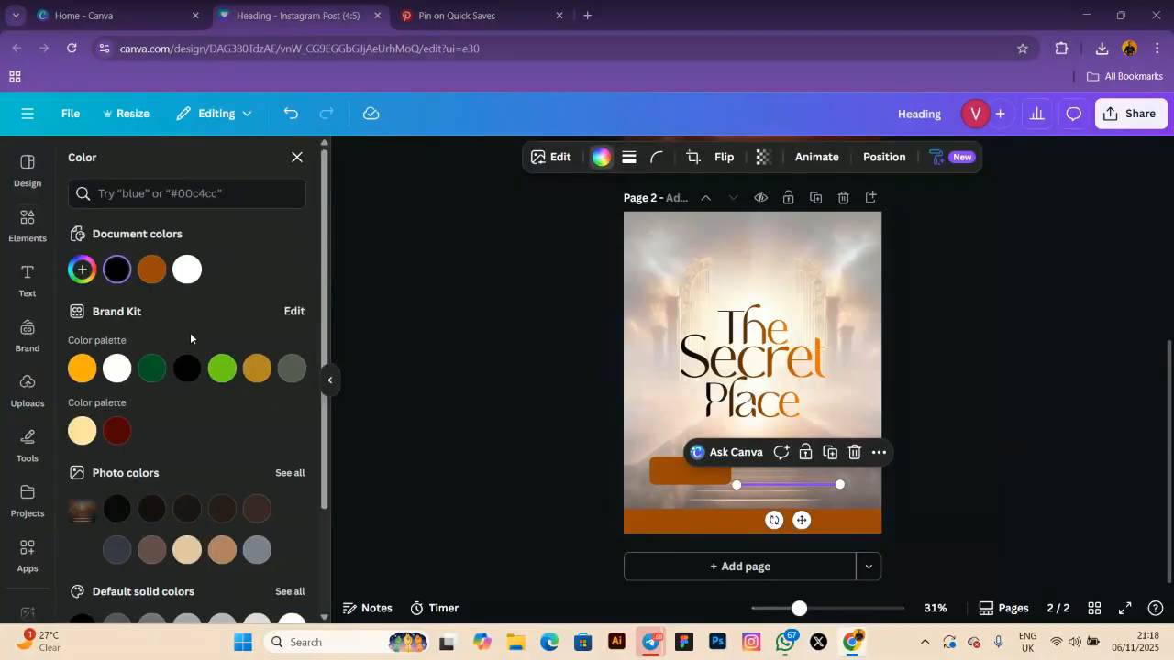
pyautogui.click(187, 549)
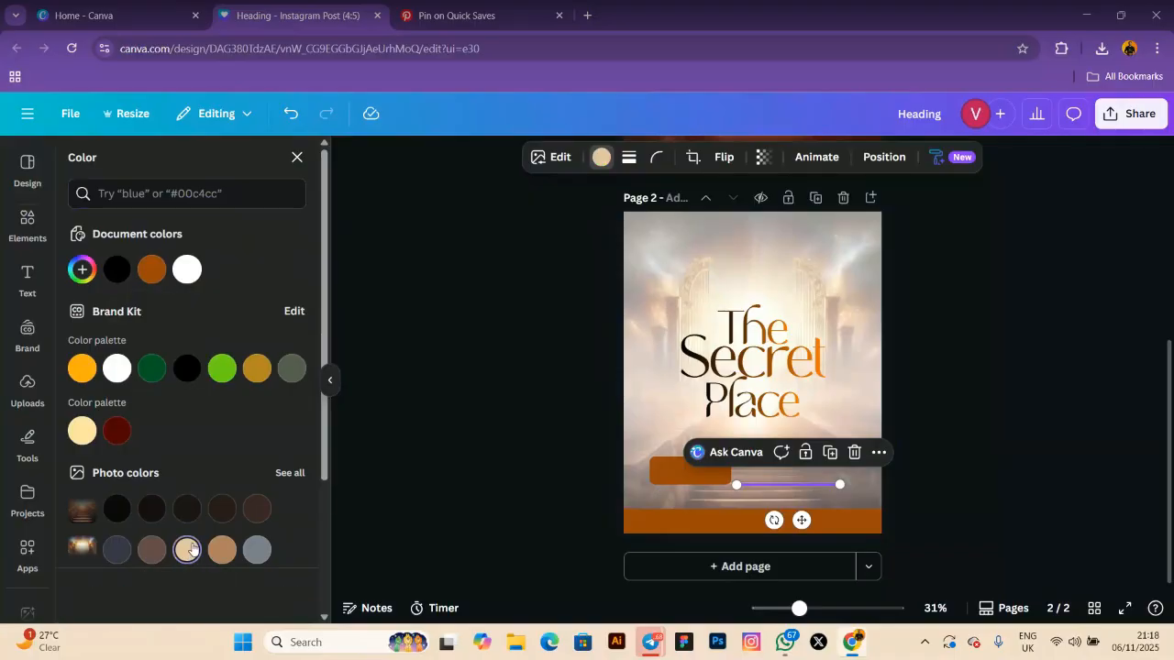
pyautogui.click(161, 596)
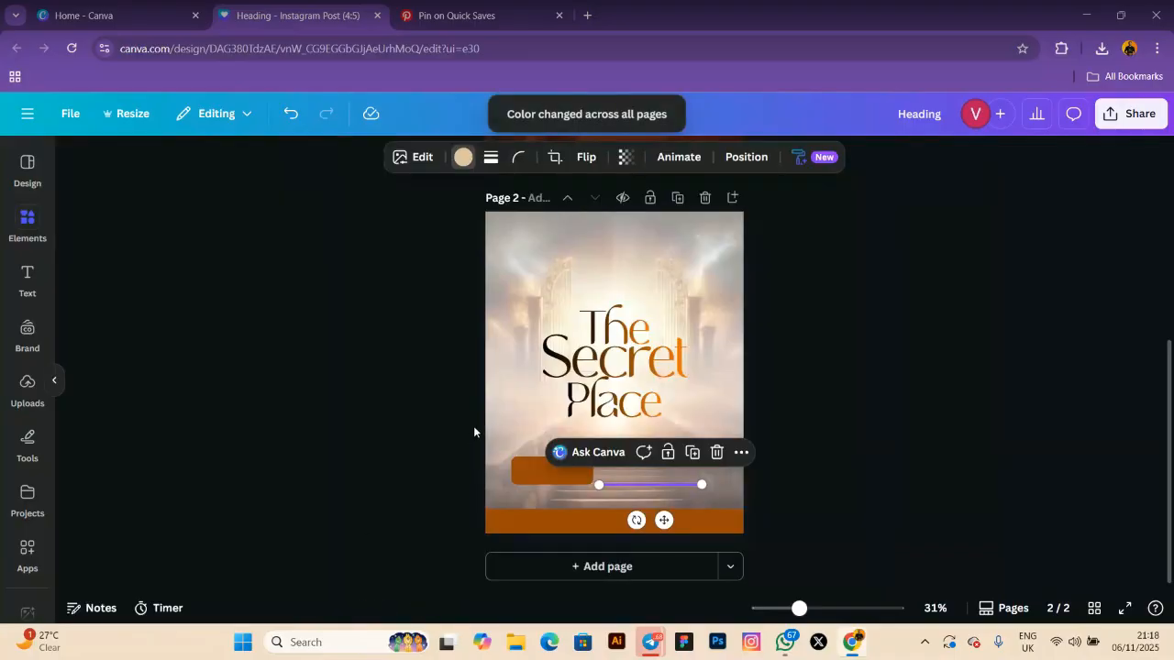
pyautogui.click(474, 427)
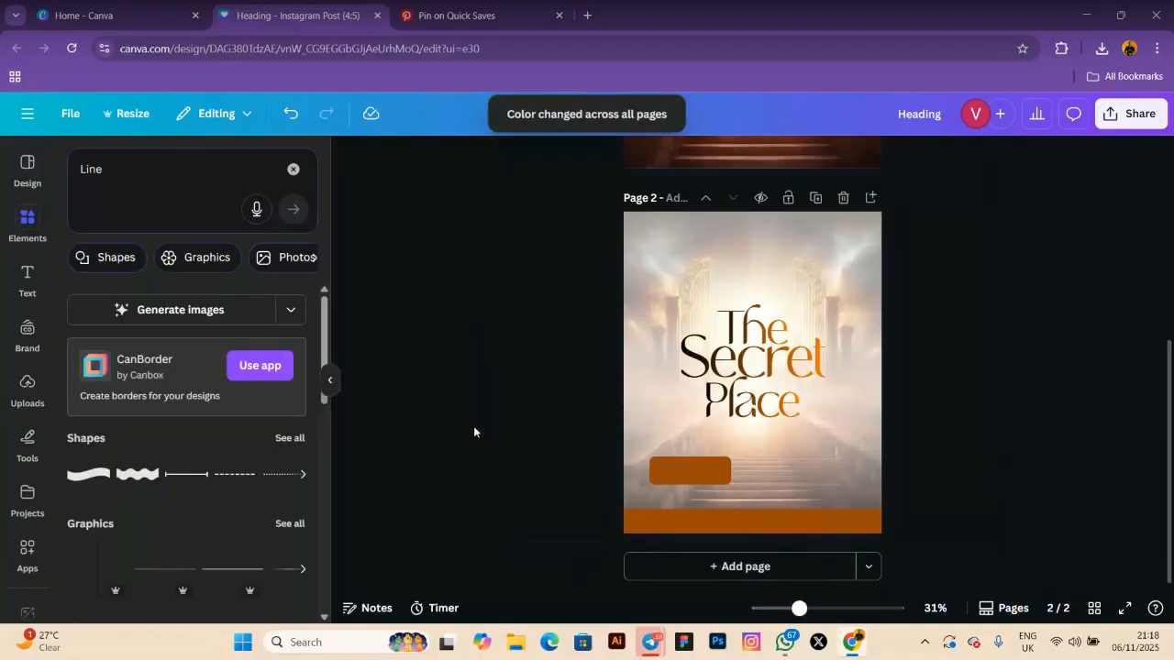
# - Recolor the thin lines with the document's deep orange-brown across all pages
pyautogui.click(784, 462)
pyautogui.click(784, 459)
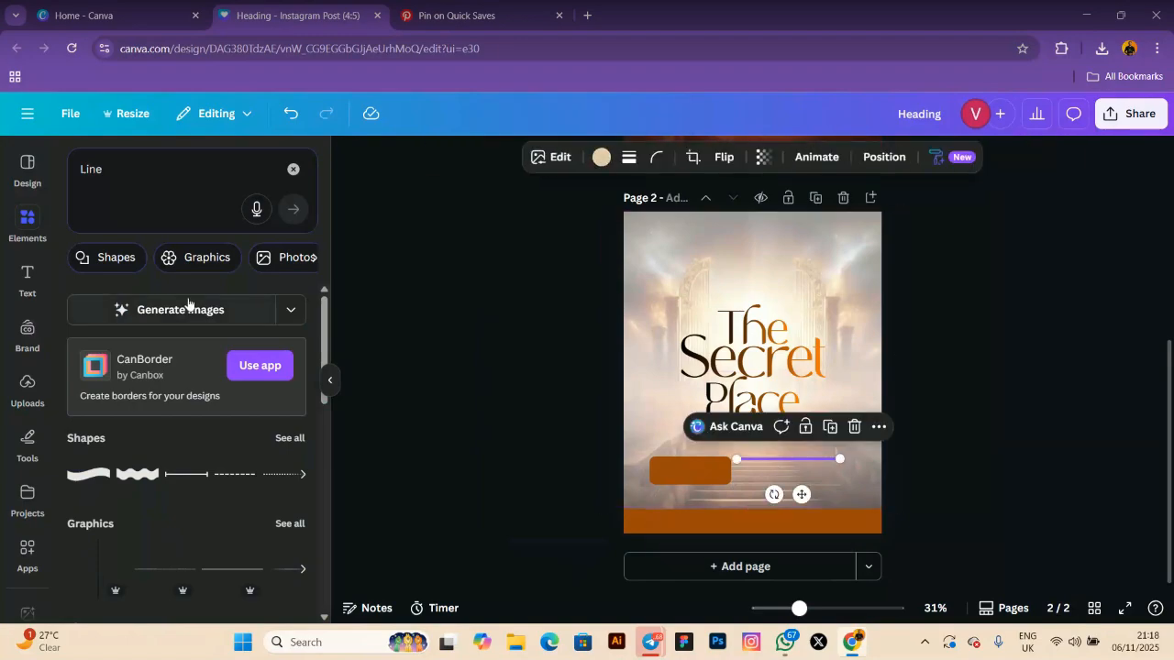
pyautogui.click(601, 157)
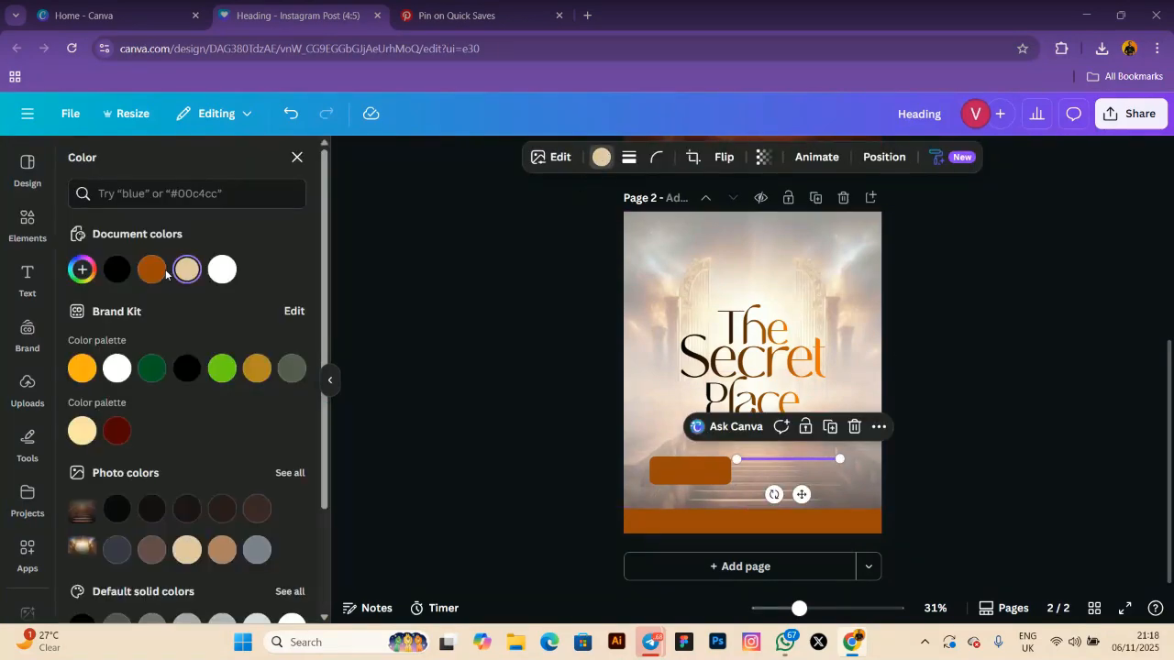
pyautogui.click(153, 269)
pyautogui.click(161, 597)
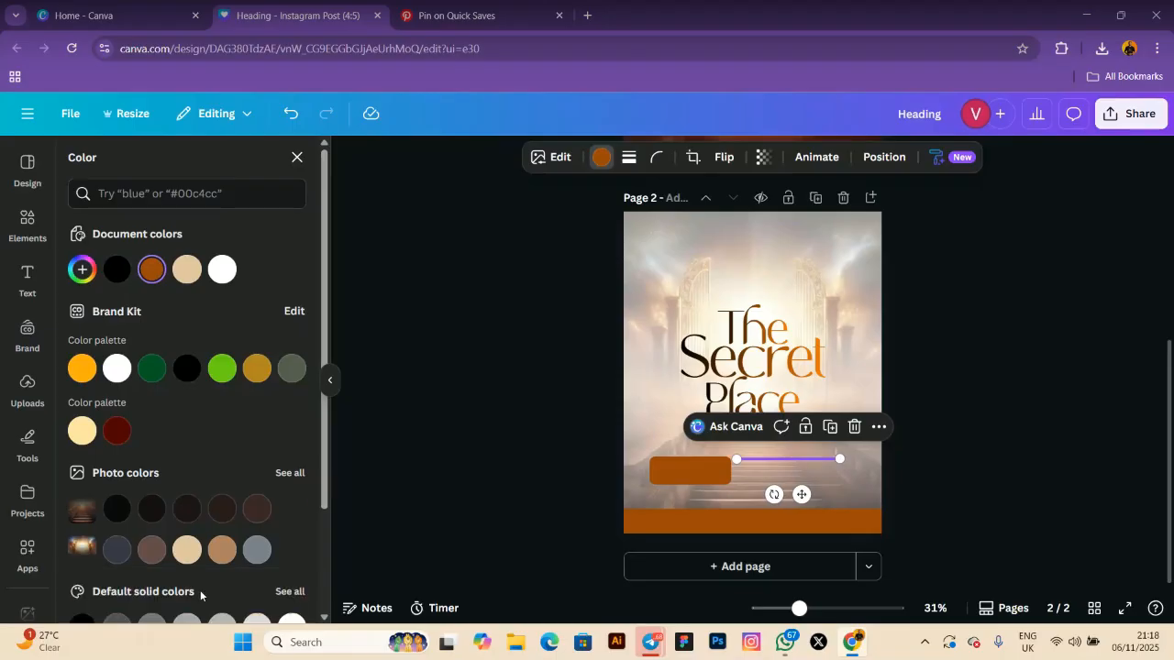
pyautogui.click(503, 451)
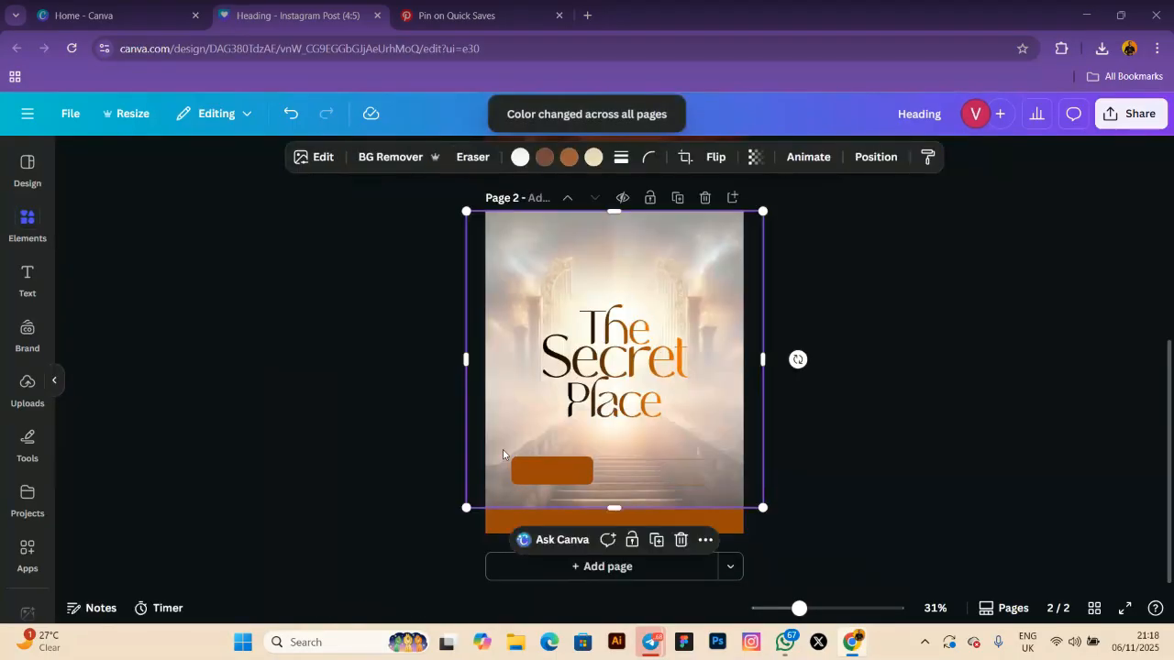
pyautogui.doubleClick(502, 454)
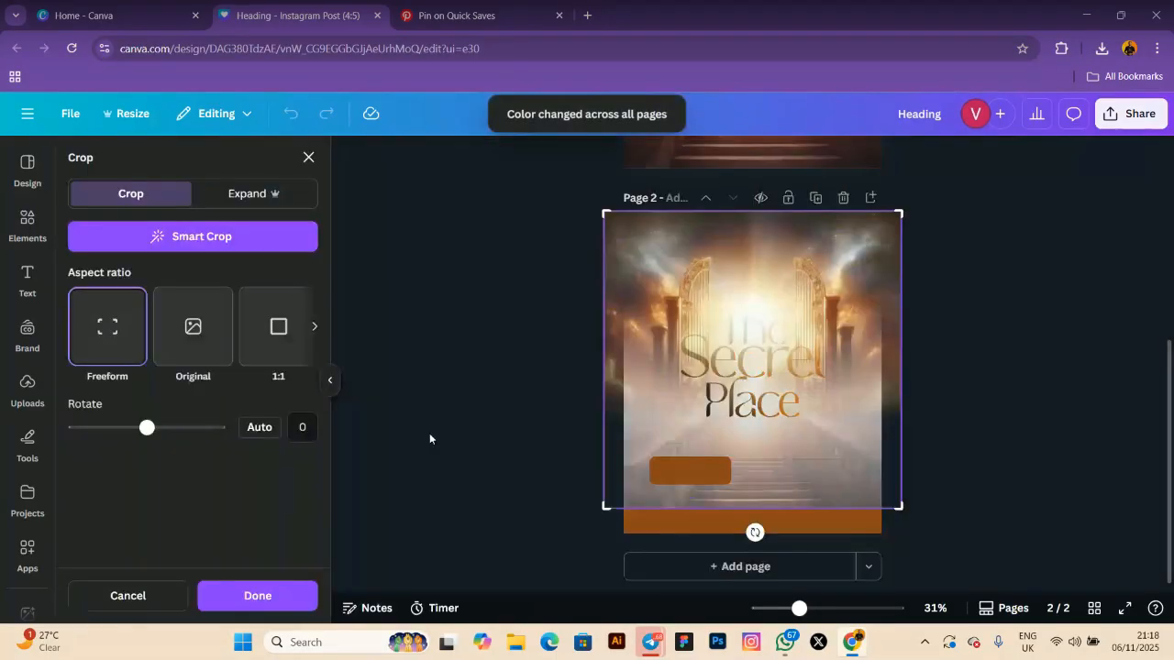
pyautogui.click(429, 435)
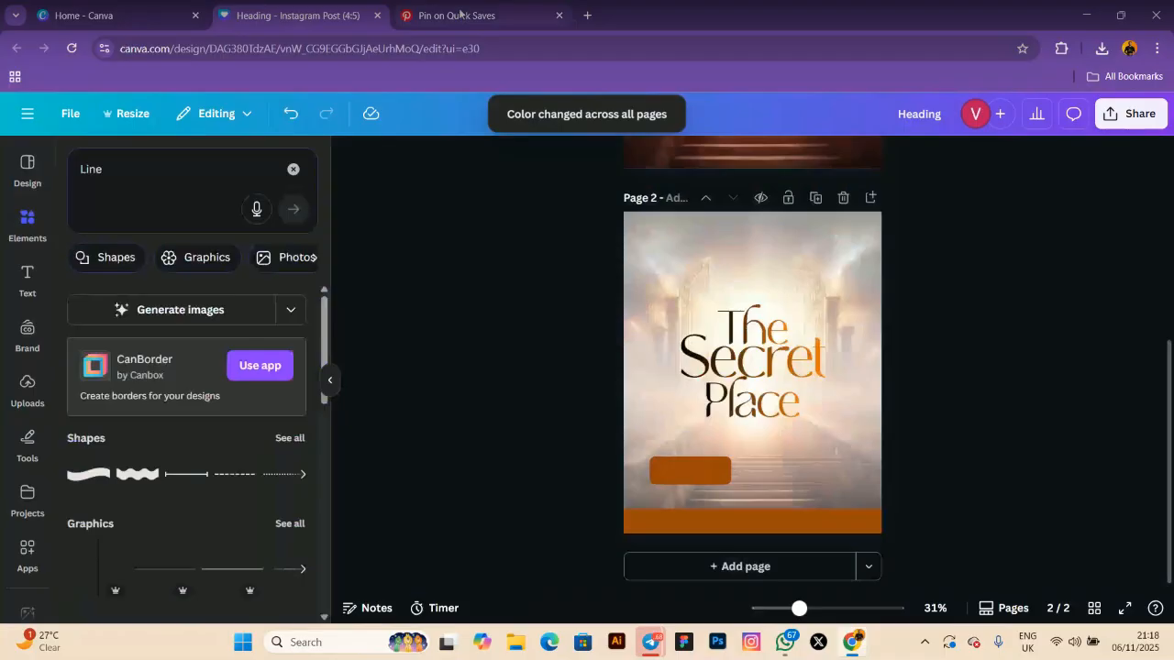
# - Check the Pinterest reference, and place a copy of the smaller rectangle below the title as a longer, thinner bar
pyautogui.click(460, 14)
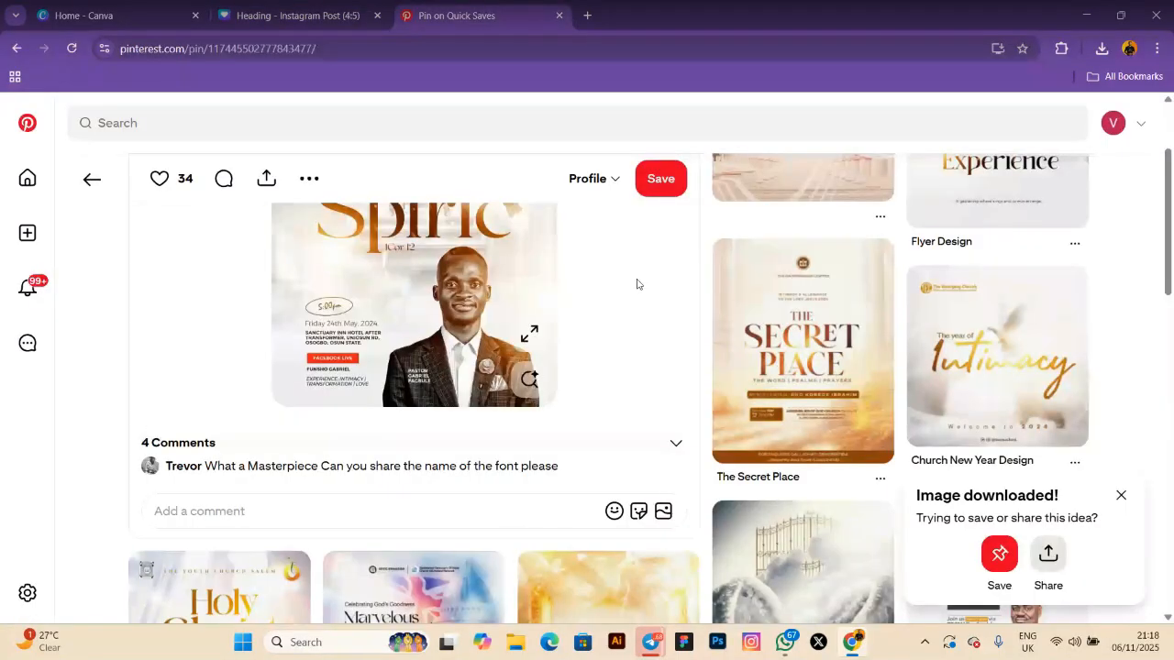
pyautogui.click(309, 17)
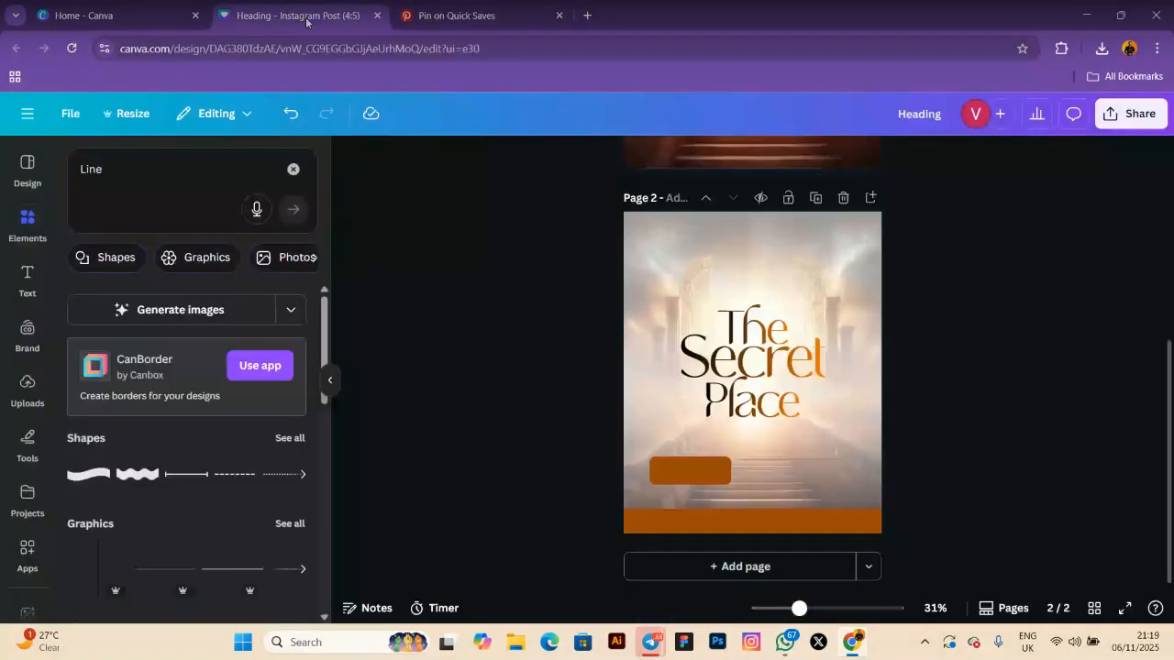
pyautogui.click(679, 466)
pyautogui.moveTo(695, 474); pyautogui.dragTo(841, 430)
# - Move the "The Secret Place" title slightly up, and return the displaced background photo to cover the page
pyautogui.moveTo(762, 318); pyautogui.dragTo(991, 307)
pyautogui.moveTo(769, 389)
pyautogui.mouseDown()
pyautogui.moveTo(768, 399)
pyautogui.moveTo(764, 380)
pyautogui.mouseUp()
pyautogui.click(526, 285)
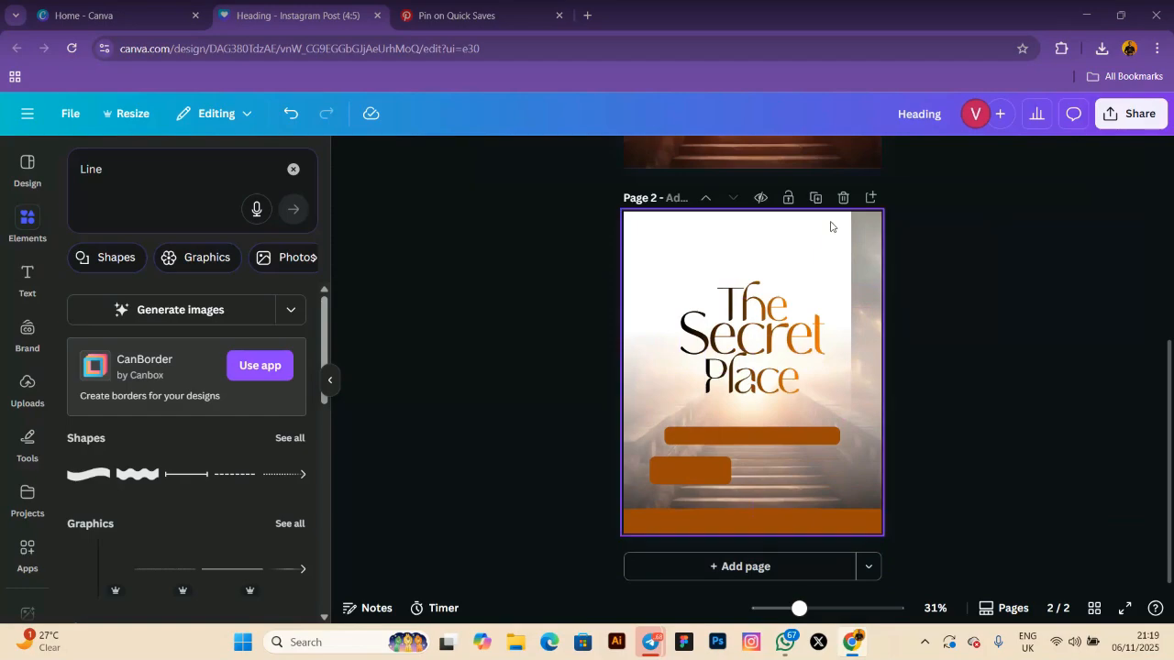
pyautogui.moveTo(825, 233); pyautogui.dragTo(619, 233)
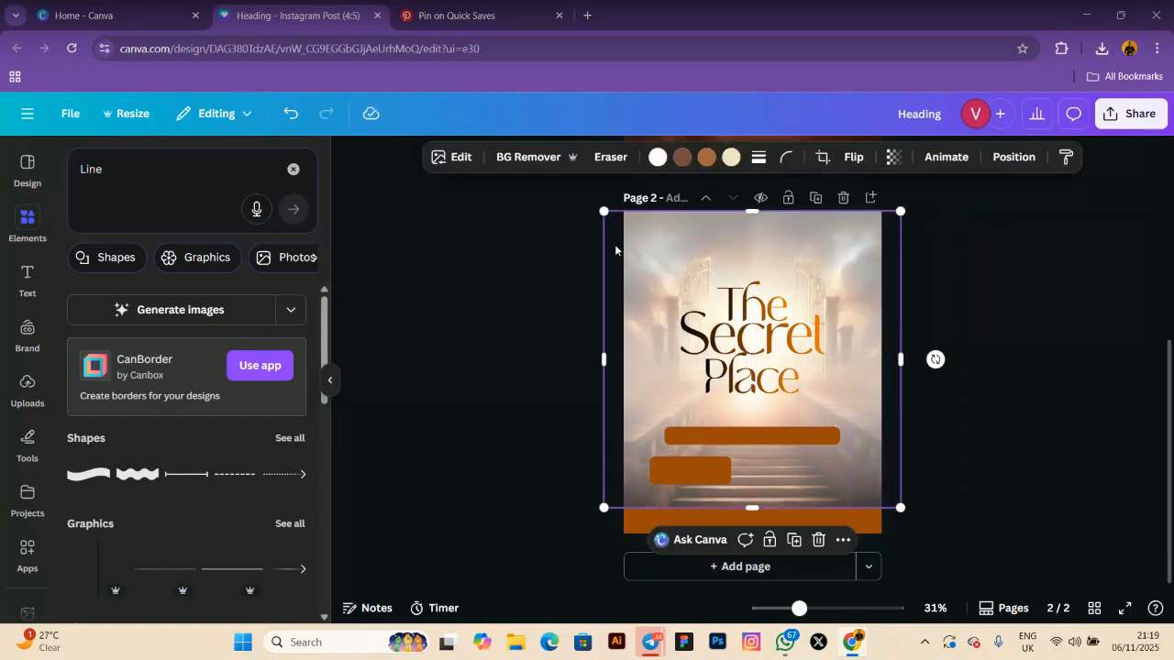
pyautogui.click(492, 308)
# - Move the long thin bar up to sit just beneath the title
pyautogui.click(706, 433)
pyautogui.moveTo(706, 433); pyautogui.dragTo(707, 416)
pyautogui.moveTo(707, 417); pyautogui.dragTo(706, 420)
pyautogui.click(564, 380)
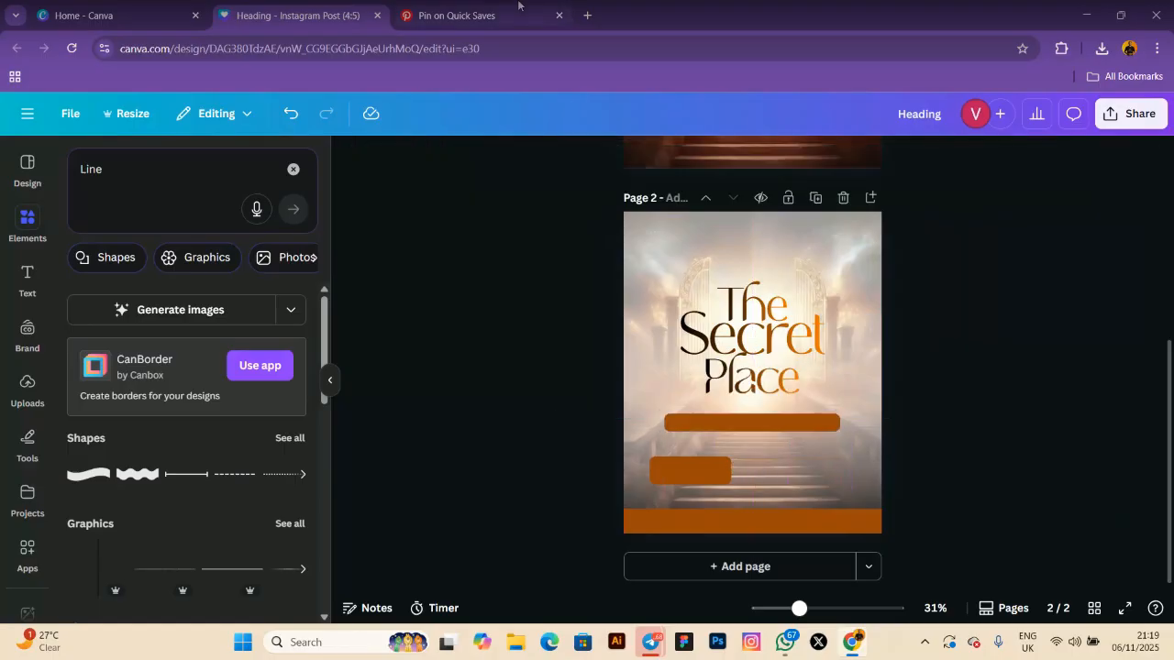
# - Compare the flyer's bars and spacing with the "The Secret Place" reference on Pinterest
pyautogui.click(435, 19)
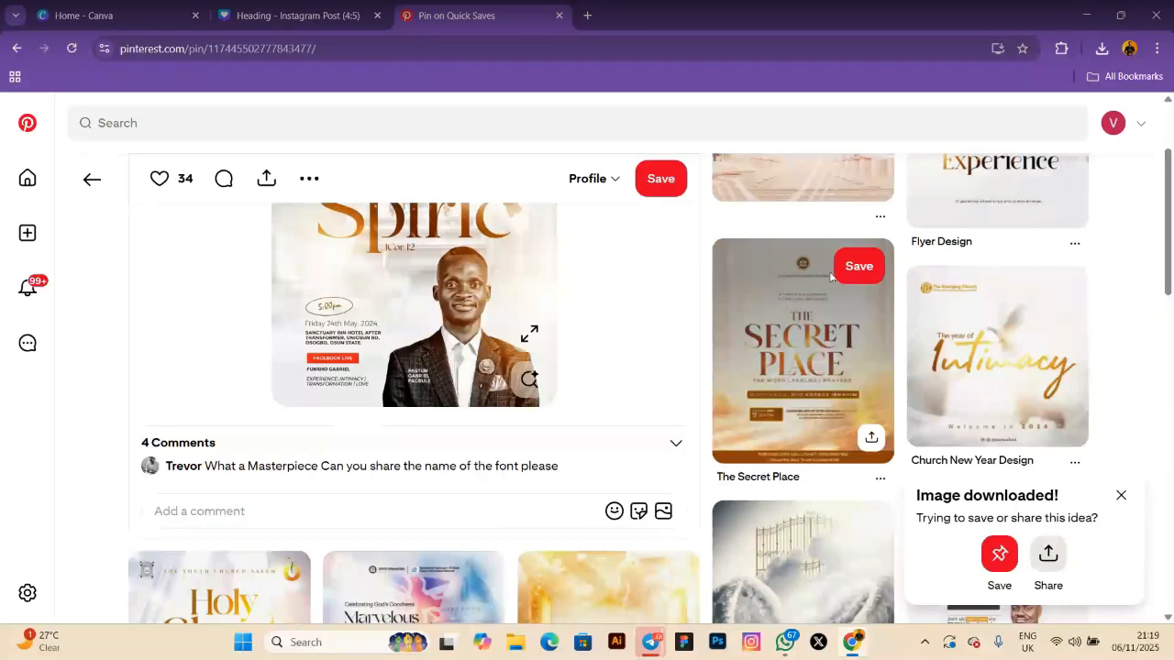
pyautogui.click(305, 15)
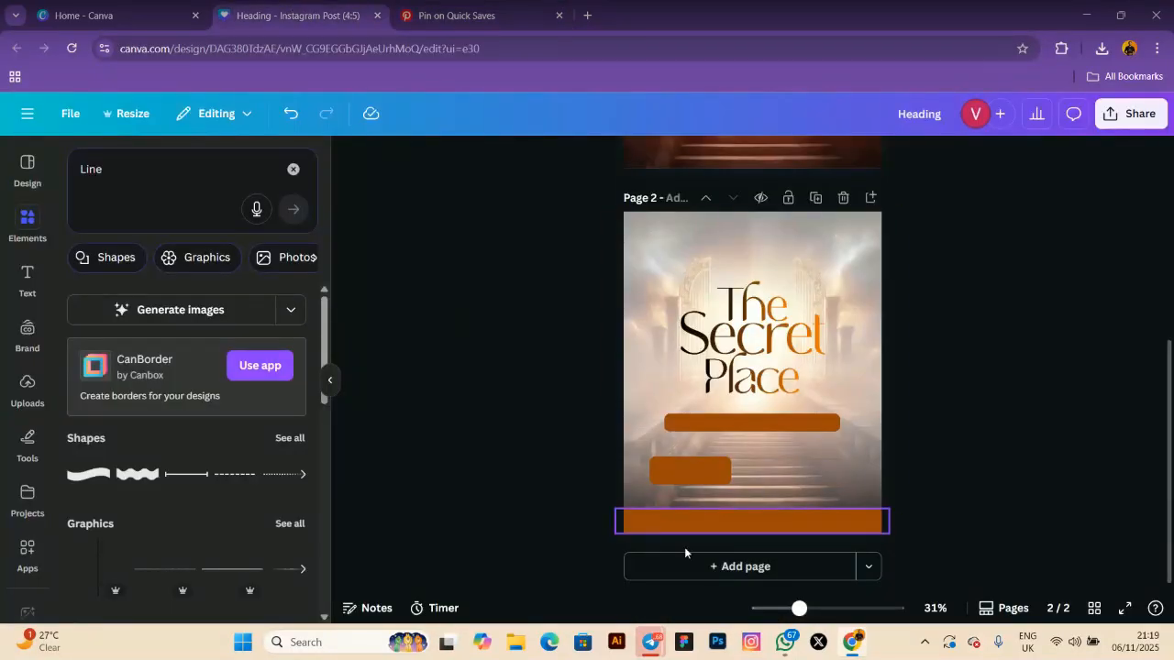
pyautogui.click(751, 481)
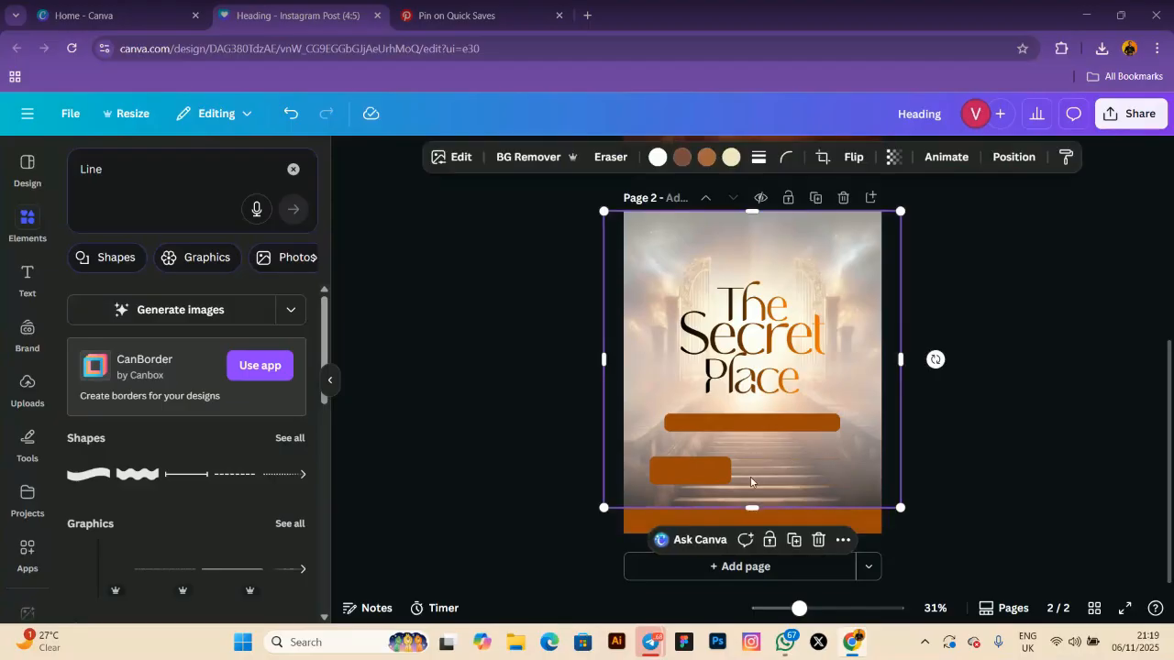
pyautogui.click(544, 480)
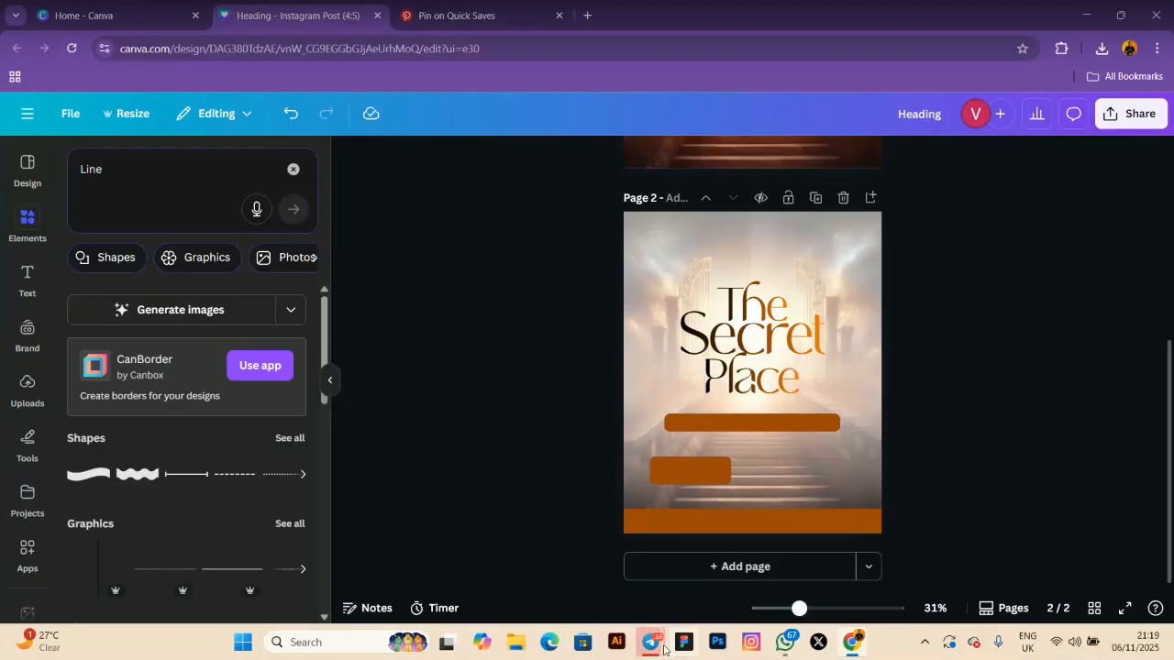
# - Switch to Telegram and check the "Unlocking Digital Skills Chapter 2" group messages and its video chat window
pyautogui.moveTo(653, 644)
pyautogui.moveTo(692, 570)
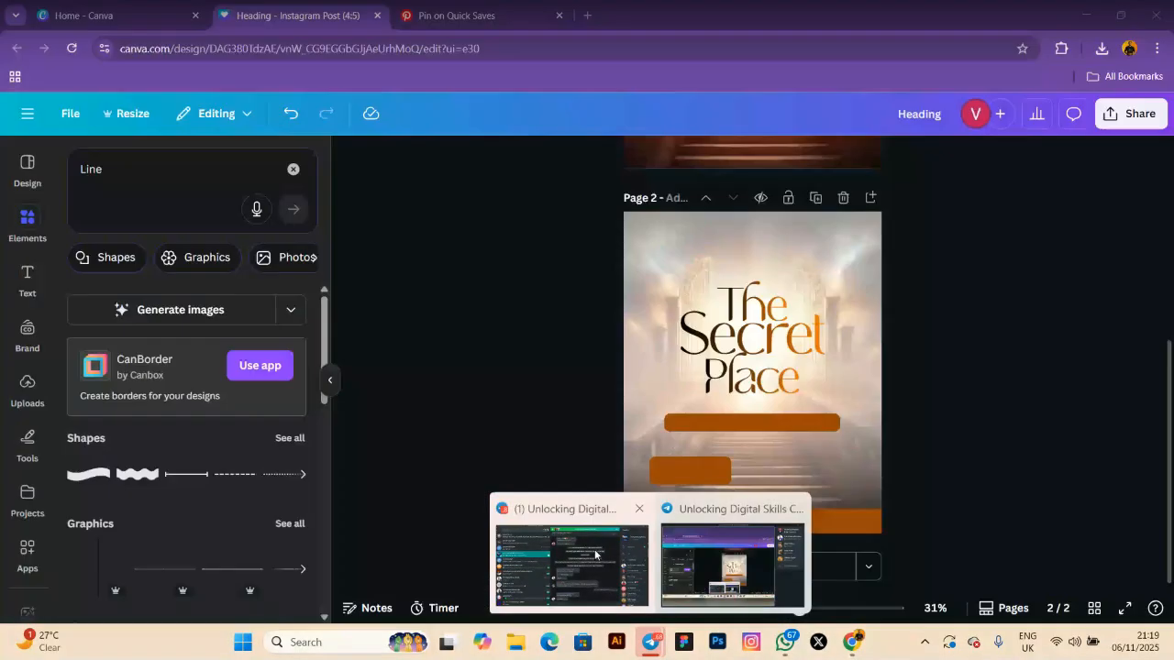
pyautogui.moveTo(578, 570)
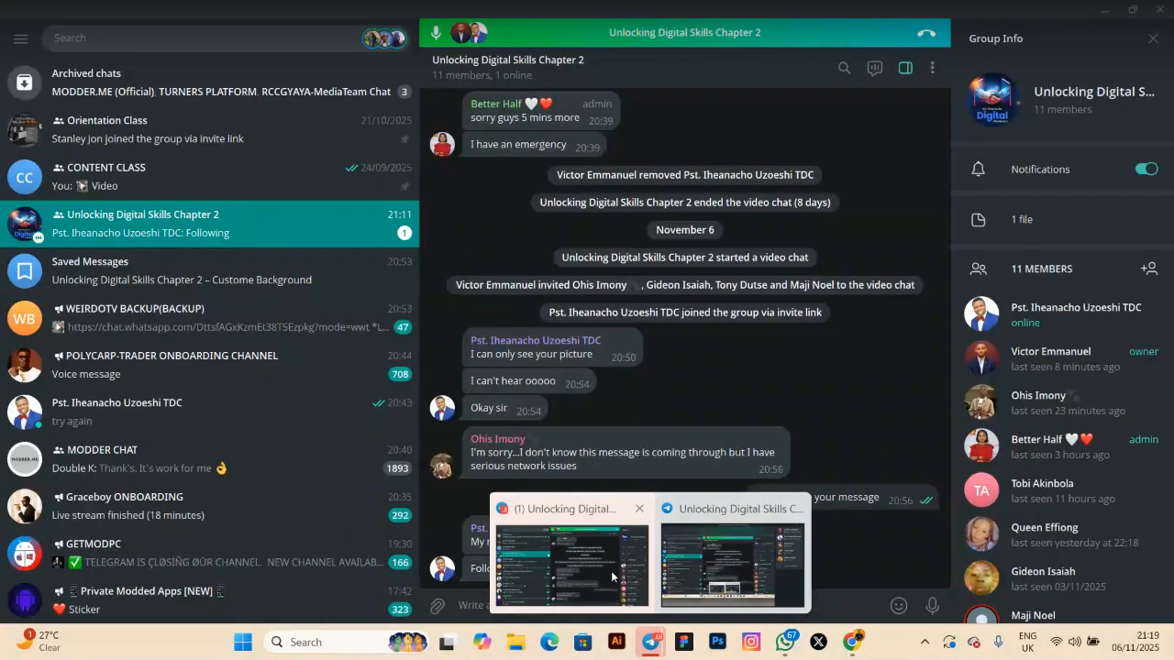
pyautogui.click(622, 555)
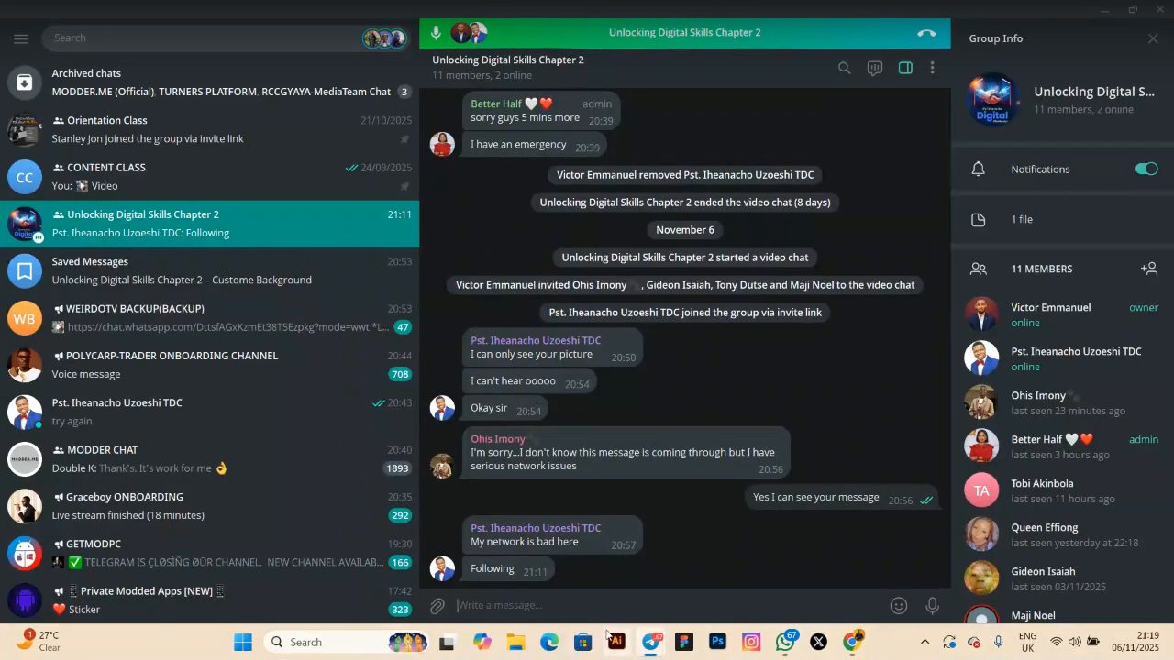
pyautogui.moveTo(764, 560)
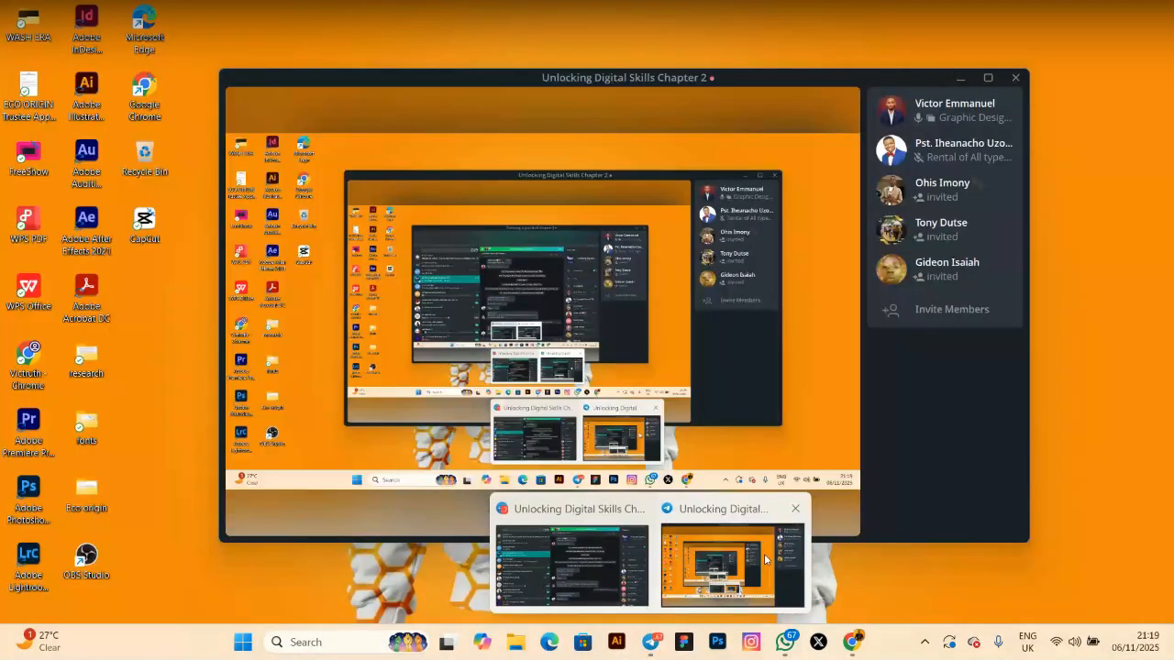
pyautogui.click(765, 560)
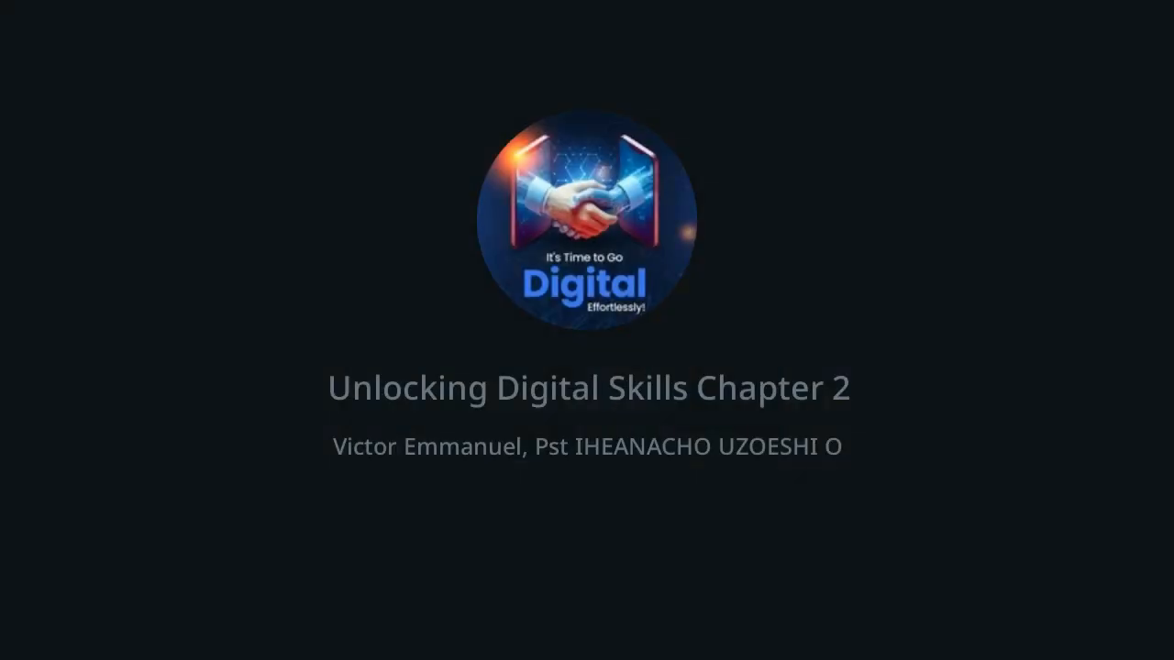